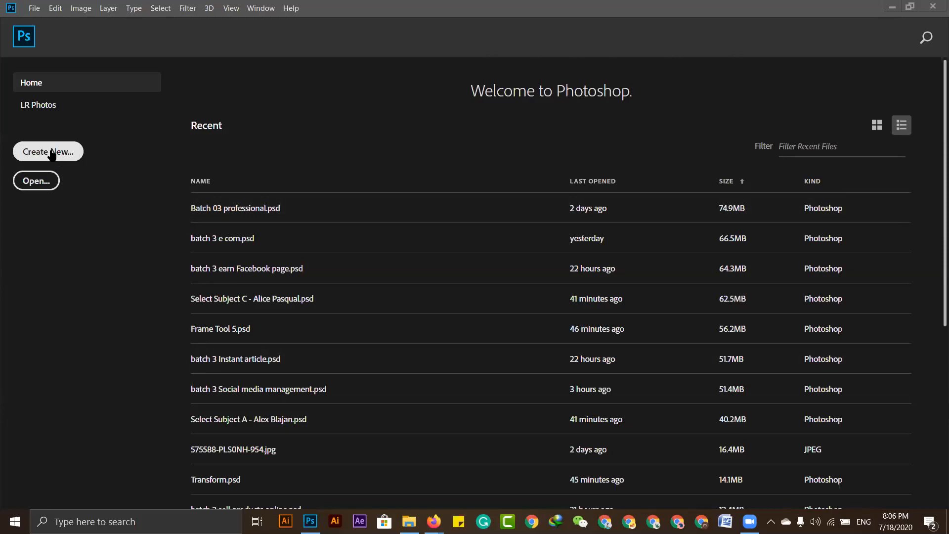
{"action": "left_click", "coordinate": [37, 8]}
{"action": "left_click", "coordinate": [60, 23]}
{"action": "left_click", "coordinate": [36, 9]}
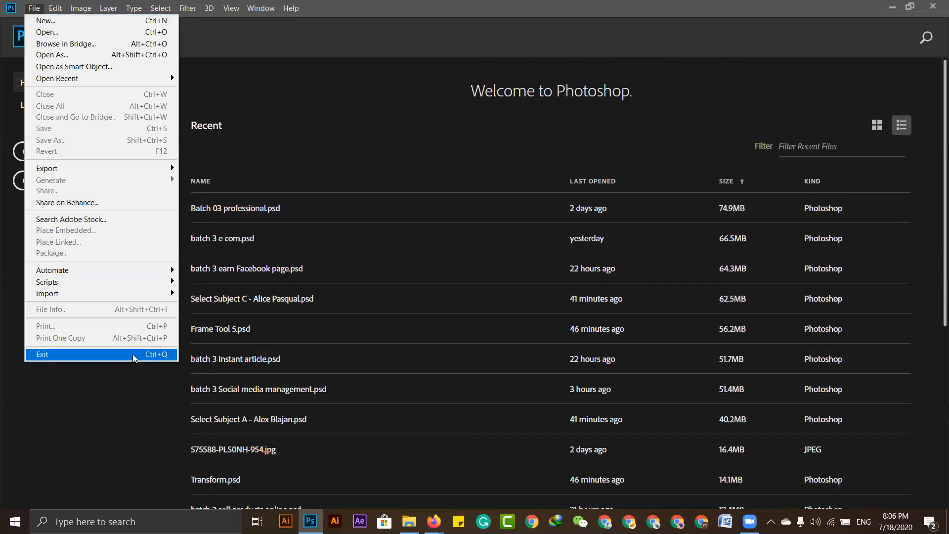
{"action": "left_click", "coordinate": [131, 411]}
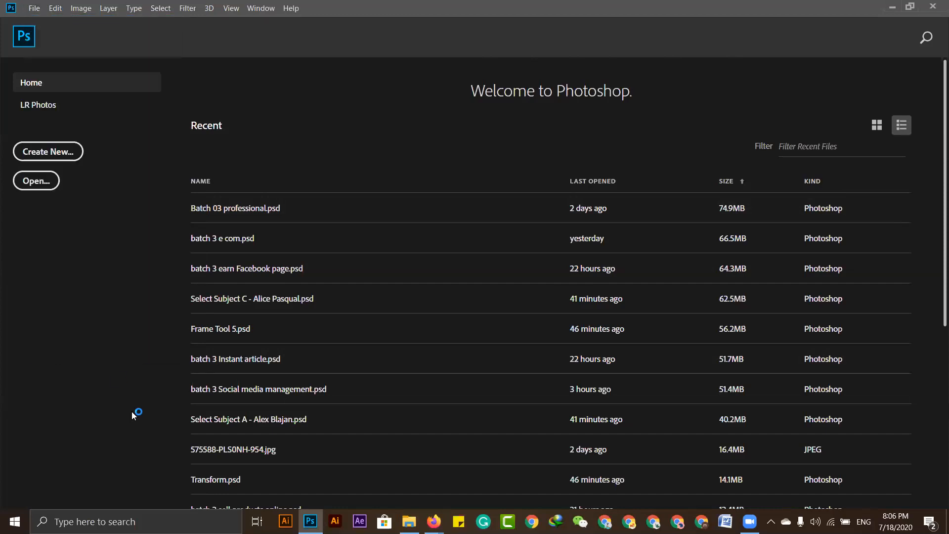
- Begin a new document, look through the Photo, Print, Art & Illustration, Mobile and Film & Video presets, and choose the Web category
{"action": "left_click", "coordinate": [43, 155]}
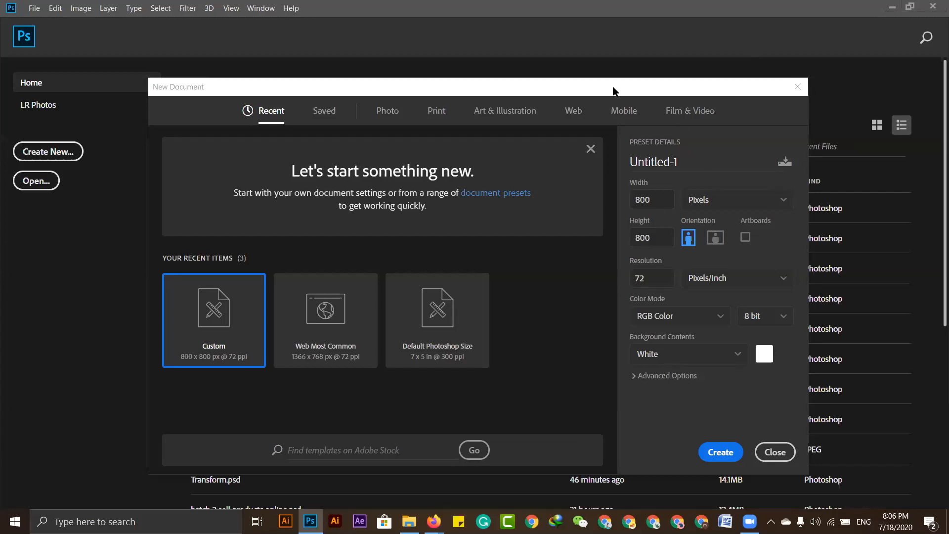
{"action": "left_click_drag", "start_coordinate": [467, 97], "coordinate": [359, 52]}
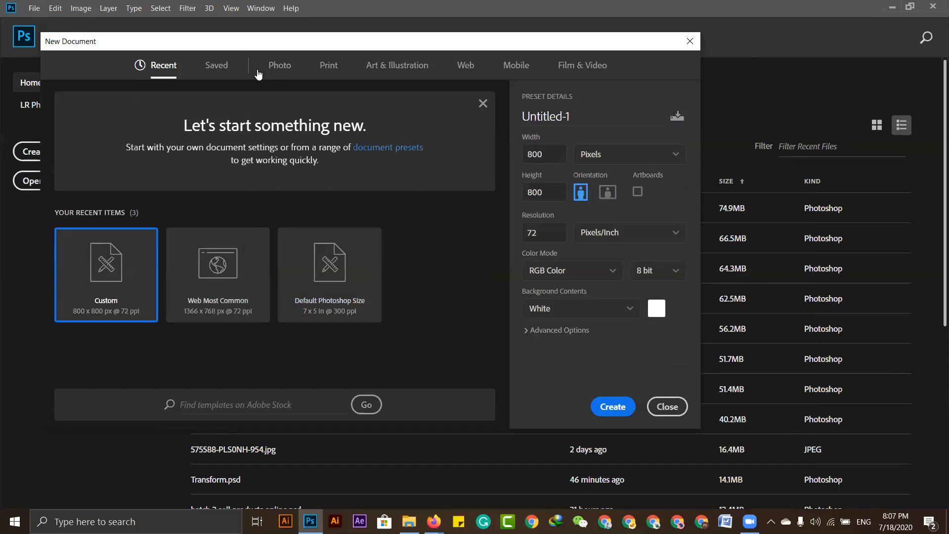
{"action": "left_click", "coordinate": [283, 68]}
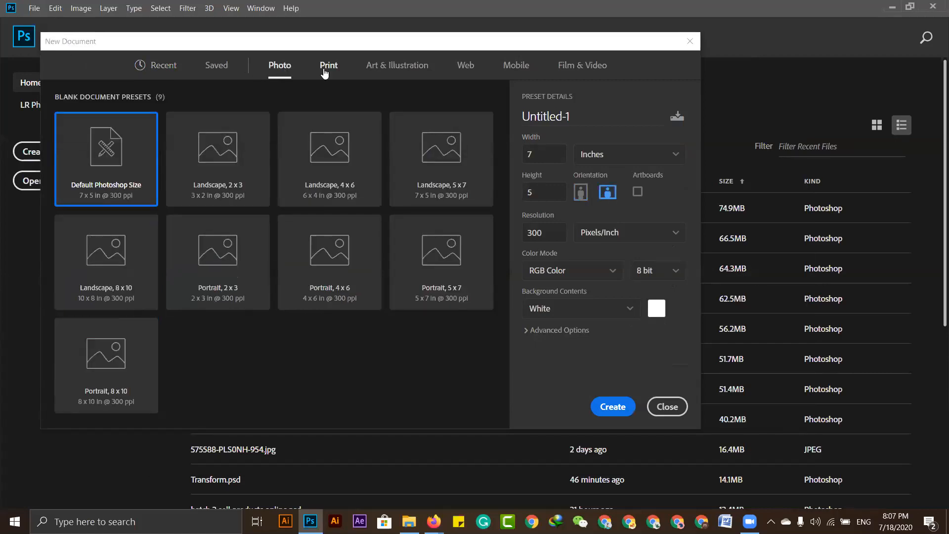
{"action": "left_click", "coordinate": [325, 72]}
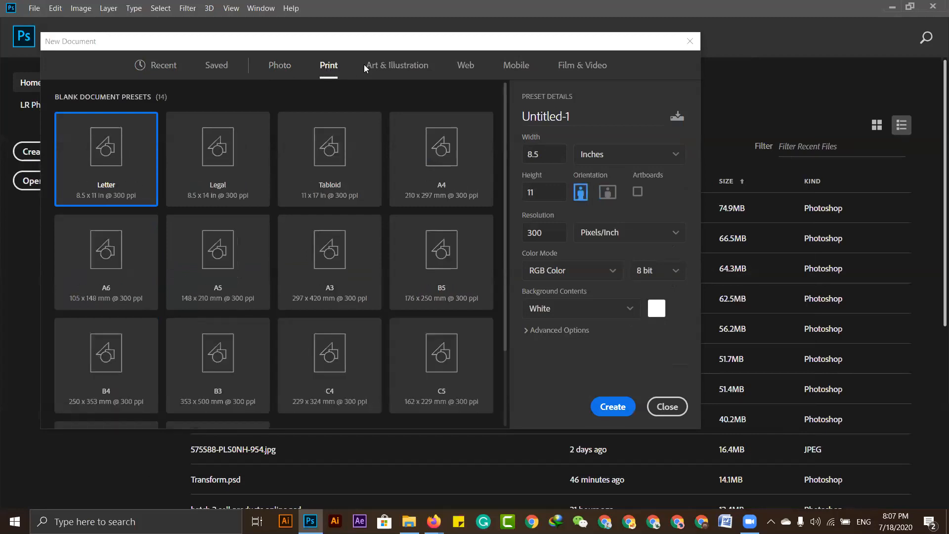
{"action": "left_click", "coordinate": [281, 73]}
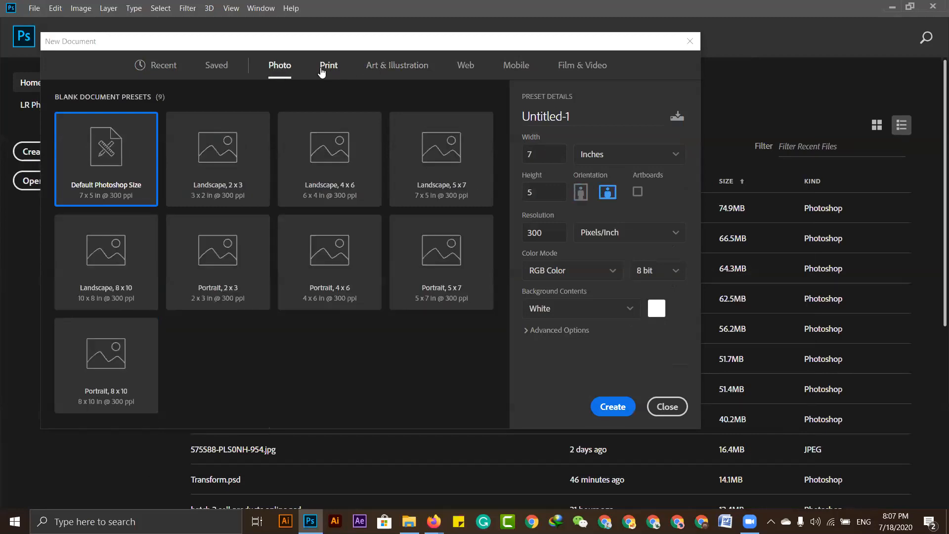
{"action": "left_click", "coordinate": [321, 72]}
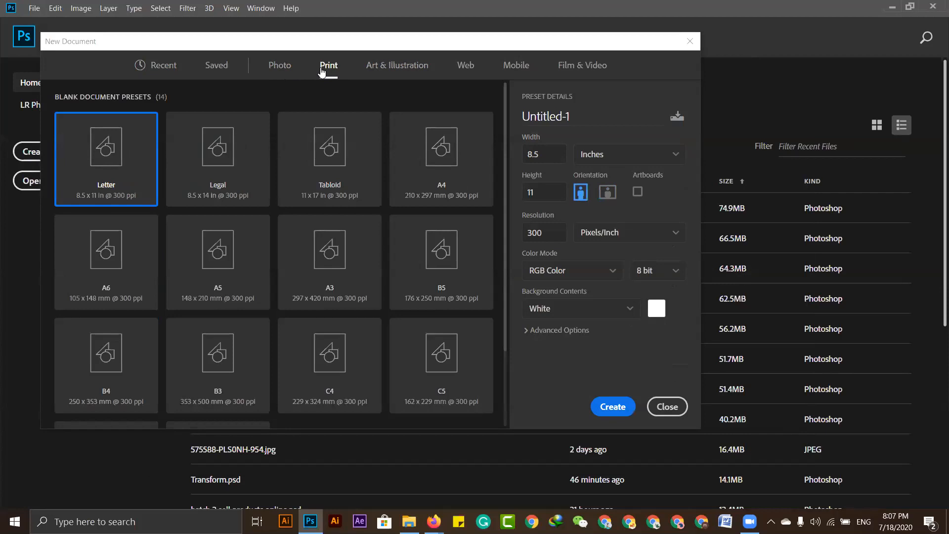
{"action": "left_click", "coordinate": [397, 65]}
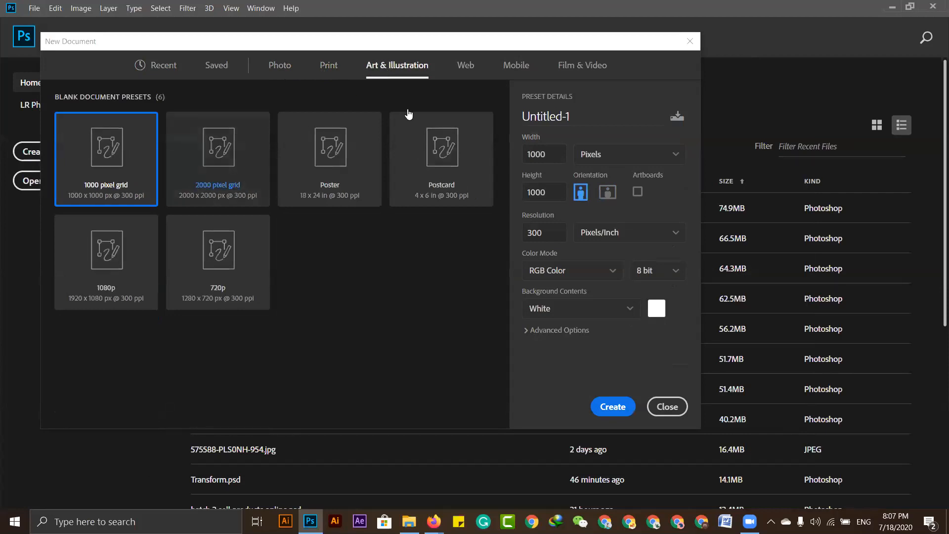
{"action": "left_click", "coordinate": [466, 65]}
{"action": "left_click", "coordinate": [512, 67]}
{"action": "left_click", "coordinate": [575, 73]}
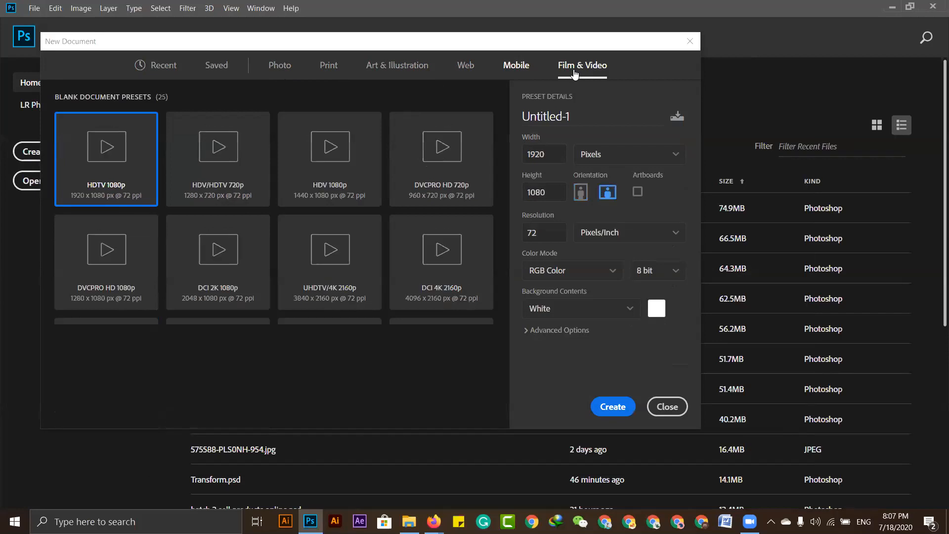
{"action": "left_click", "coordinate": [464, 67]}
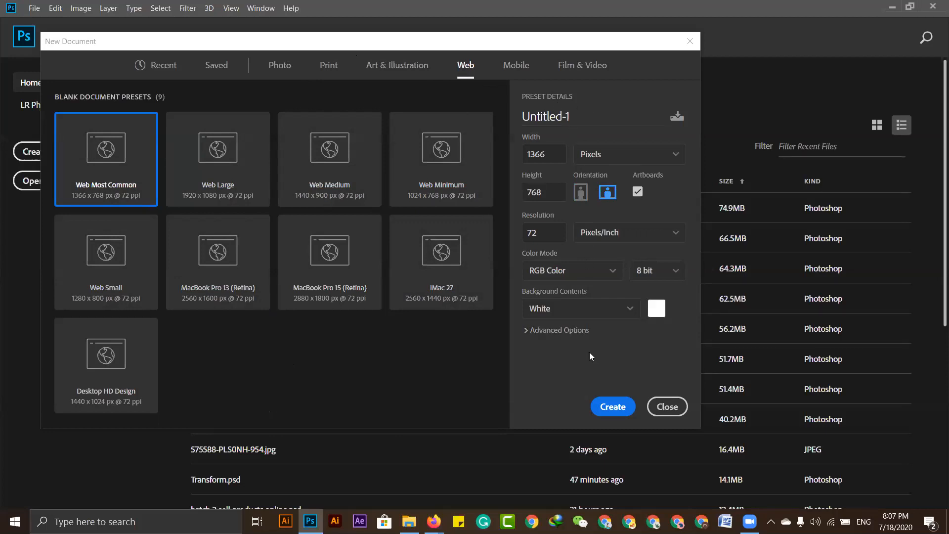
- Review the new document's name, width and height fields and the available measurement units, keeping Pixels selected
{"action": "left_click_drag", "start_coordinate": [574, 117], "coordinate": [516, 120]}
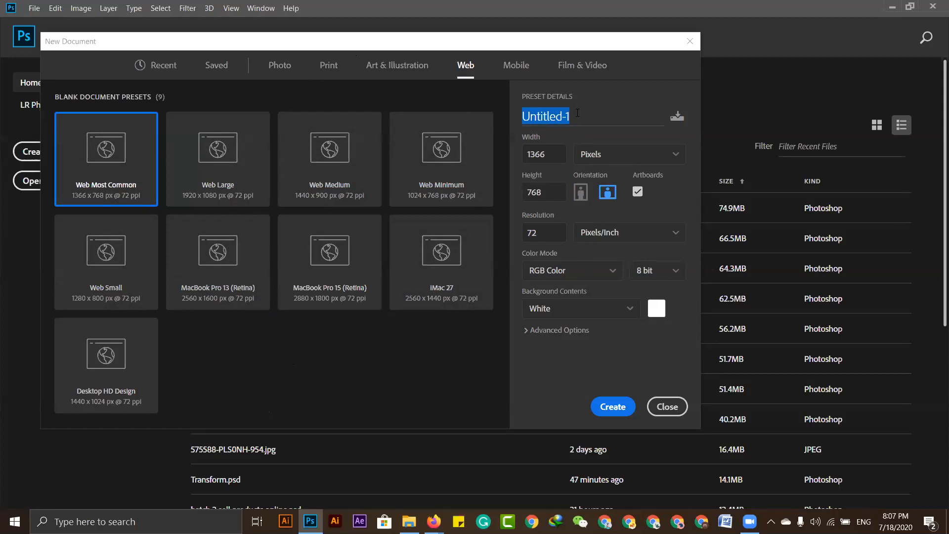
{"action": "left_click_drag", "start_coordinate": [549, 156], "coordinate": [526, 156]}
{"action": "left_click_drag", "start_coordinate": [541, 193], "coordinate": [526, 192]}
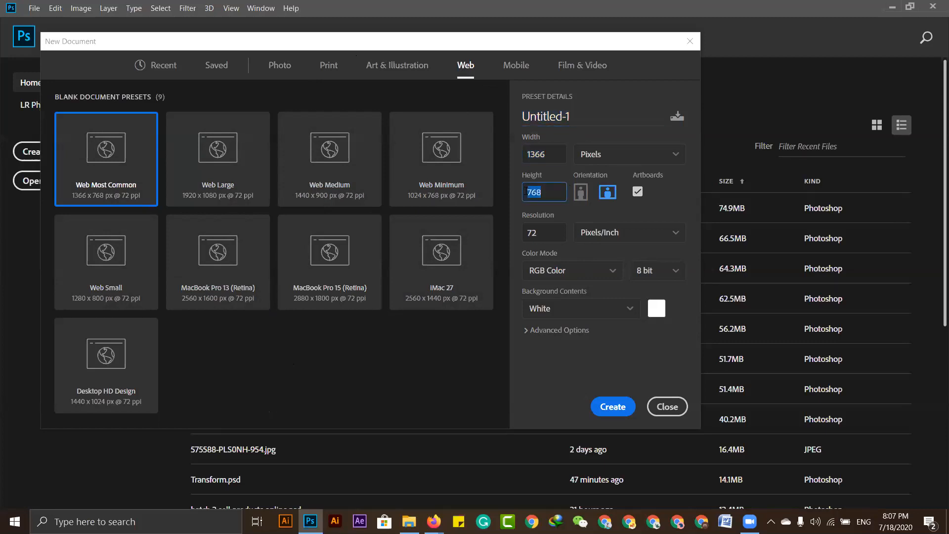
{"action": "left_click", "coordinate": [610, 162]}
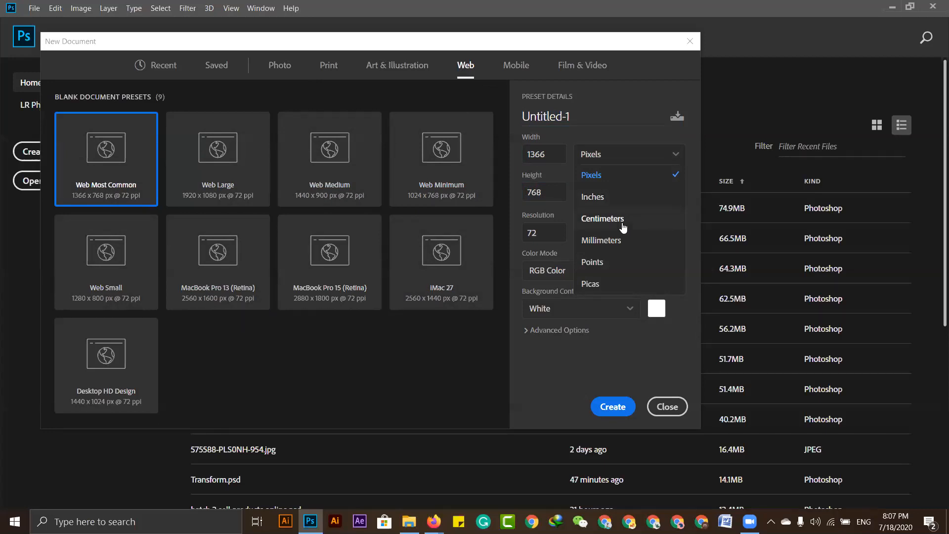
{"action": "left_click", "coordinate": [592, 176]}
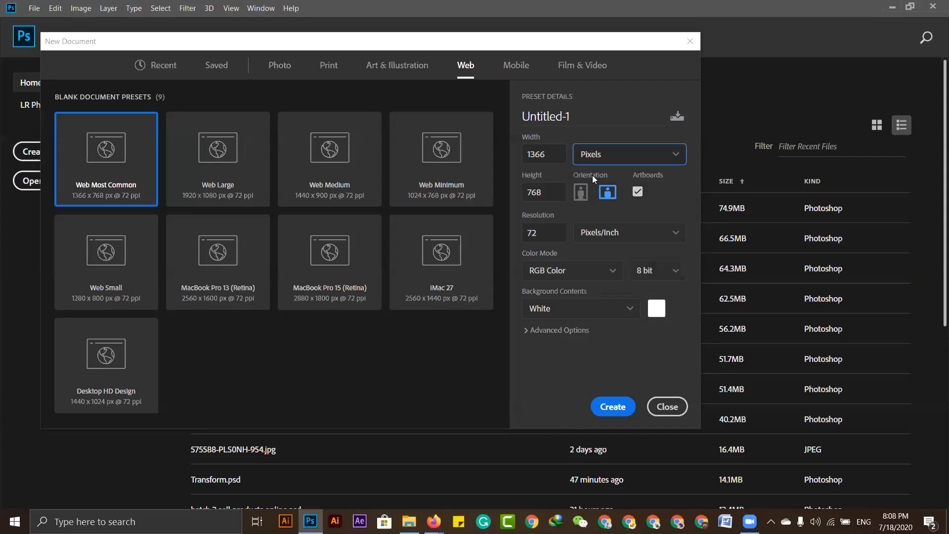
- Turn off artboards for the new document
{"action": "left_click", "coordinate": [638, 193]}
{"action": "left_click", "coordinate": [638, 193]}
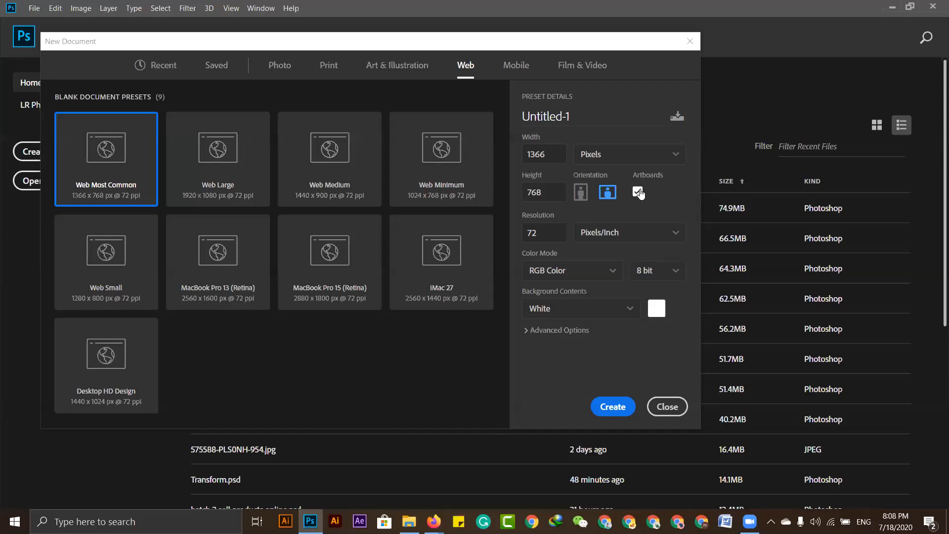
{"action": "left_click", "coordinate": [639, 193]}
- Try a resolution of 150 for the new document and set it back to 72 Pixels/Inch
{"action": "left_click_drag", "start_coordinate": [546, 234], "coordinate": [515, 236]}
{"action": "type", "text": "150"}
{"action": "key", "text": "BackSpace"}
{"action": "key", "text": "BackSpace"}
{"action": "key", "text": "BackSpace"}
{"action": "type", "text": "72"}
{"action": "left_click", "coordinate": [654, 236]}
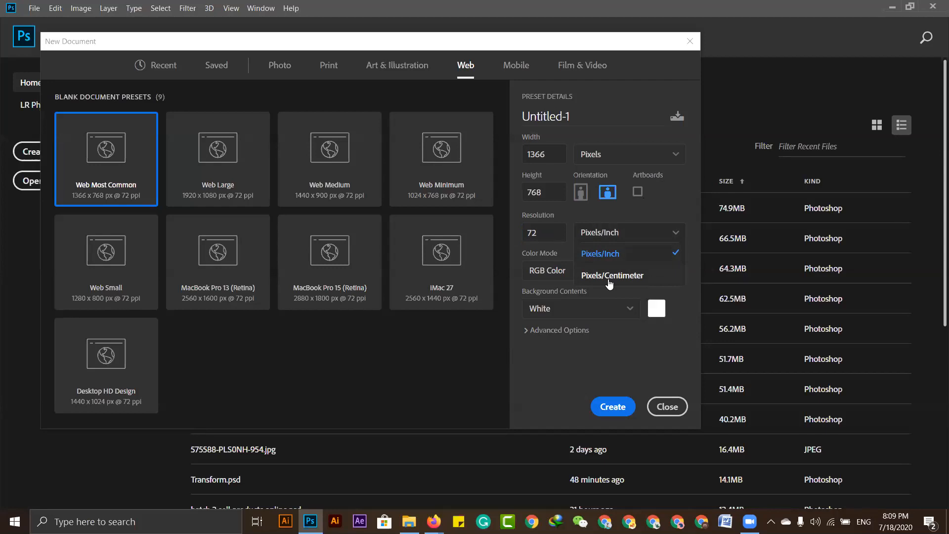
{"action": "left_click", "coordinate": [609, 253]}
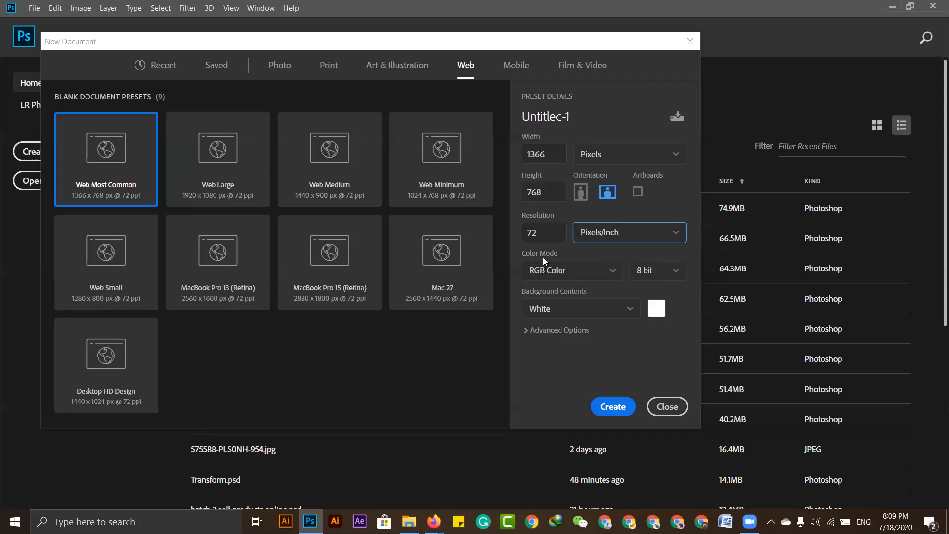
- Review the color modes, keep RGB Color, and create the document with the Web Most Common size
{"action": "left_click", "coordinate": [594, 280]}
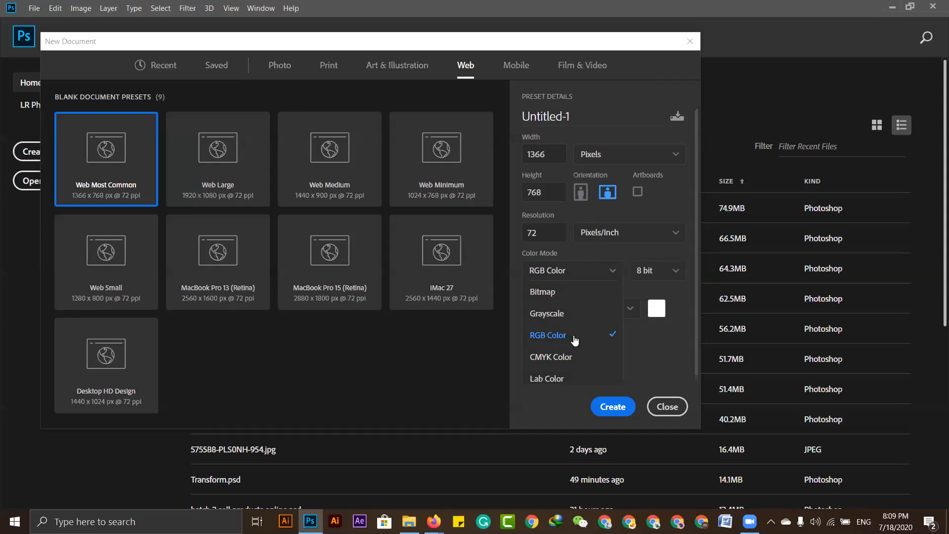
{"action": "left_click", "coordinate": [345, 487]}
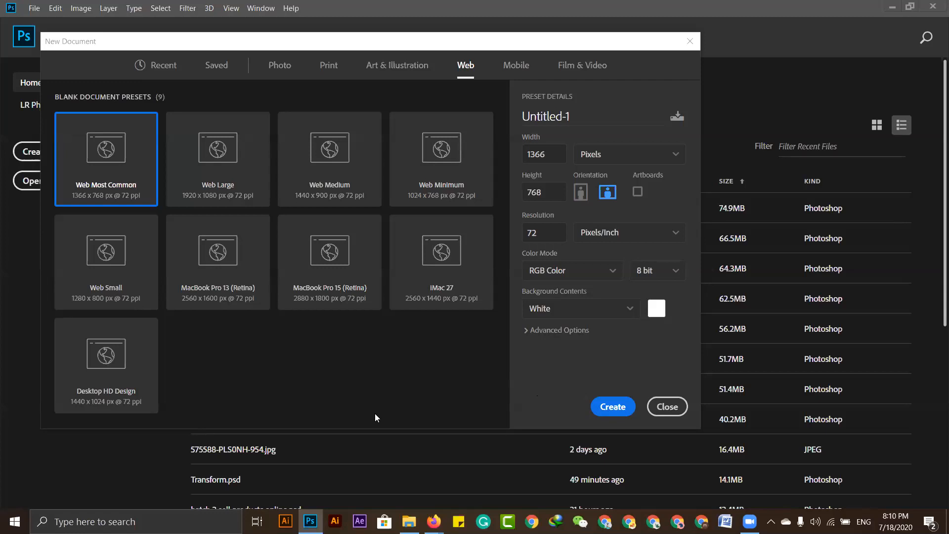
{"action": "left_click", "coordinate": [546, 271]}
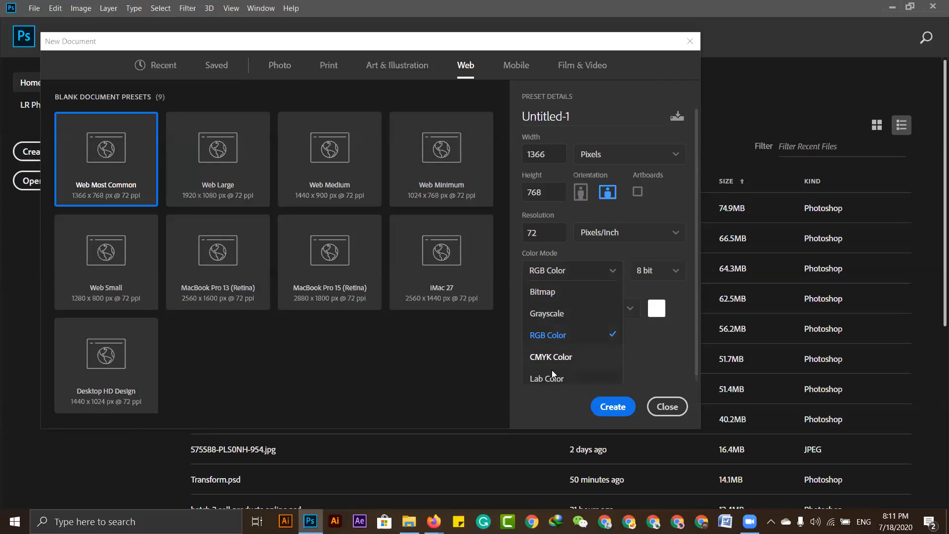
{"action": "left_click", "coordinate": [566, 336]}
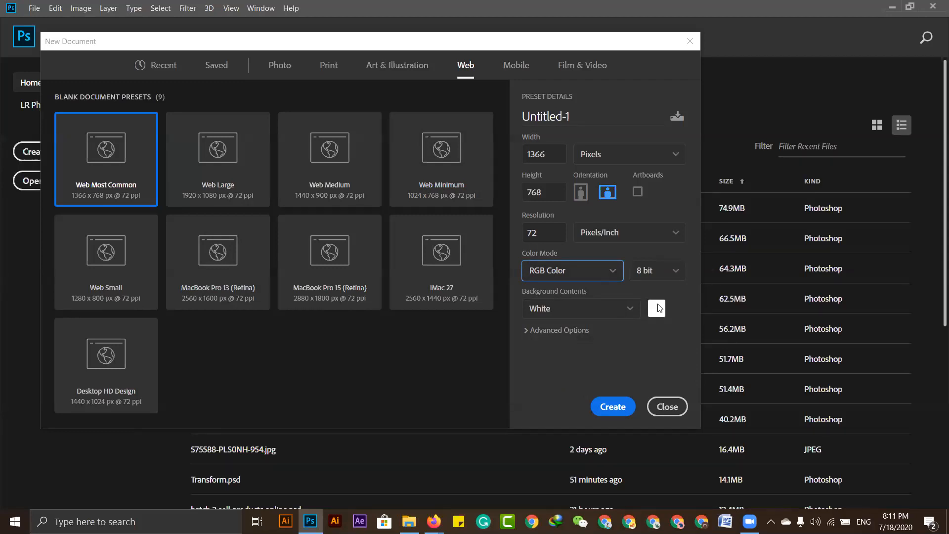
{"action": "left_click", "coordinate": [615, 411]}
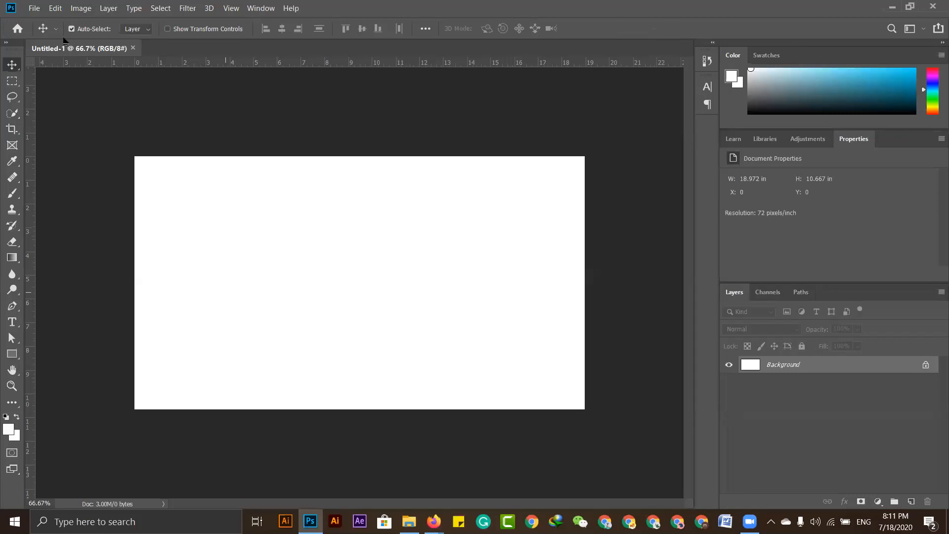
- Check the document's width and height in pixels with Image Size, leaving the dimensions unmodified
{"action": "left_click", "coordinate": [79, 9]}
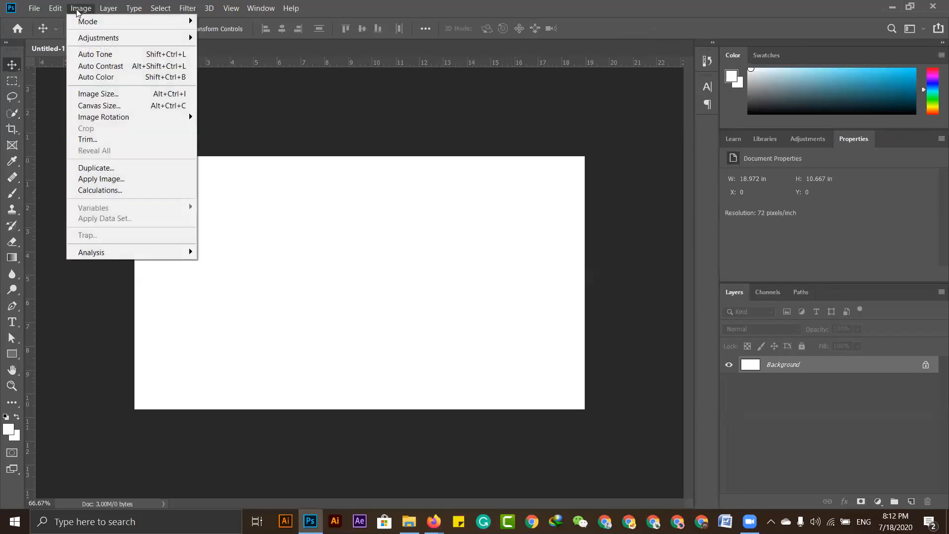
{"action": "left_click", "coordinate": [151, 97]}
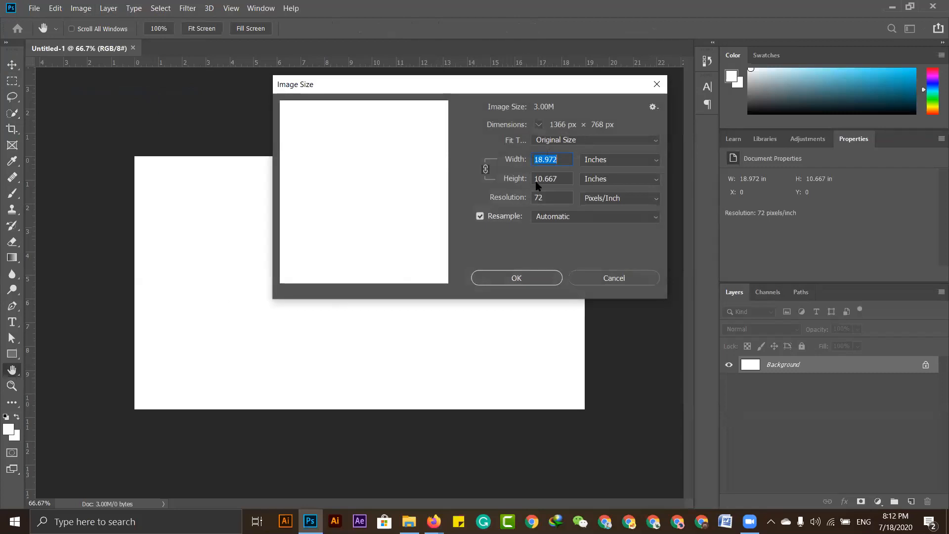
{"action": "left_click", "coordinate": [615, 157]}
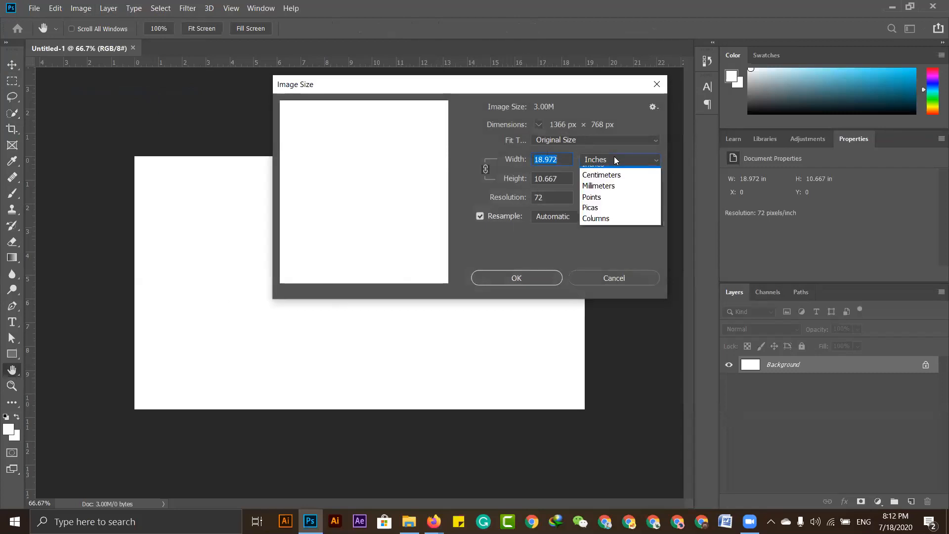
{"action": "left_click", "coordinate": [615, 183]}
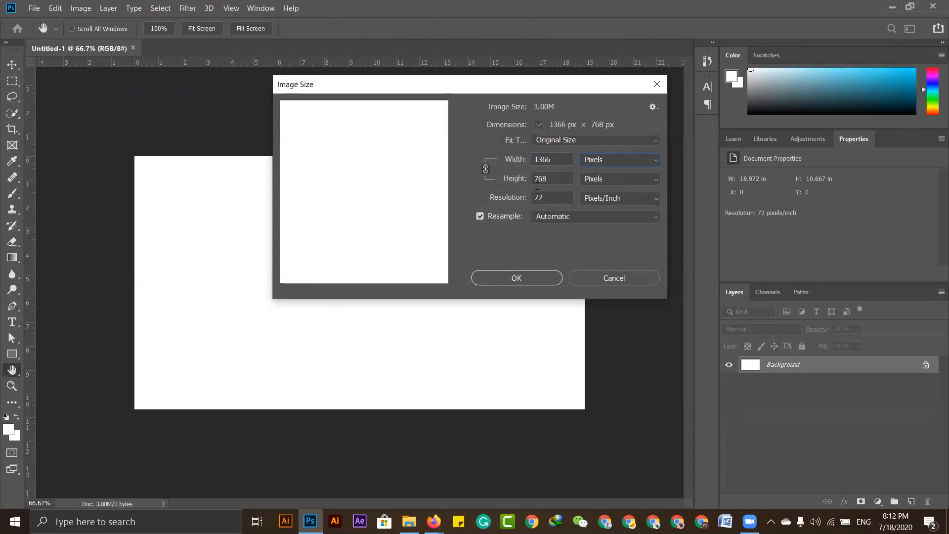
{"action": "left_click", "coordinate": [623, 280]}
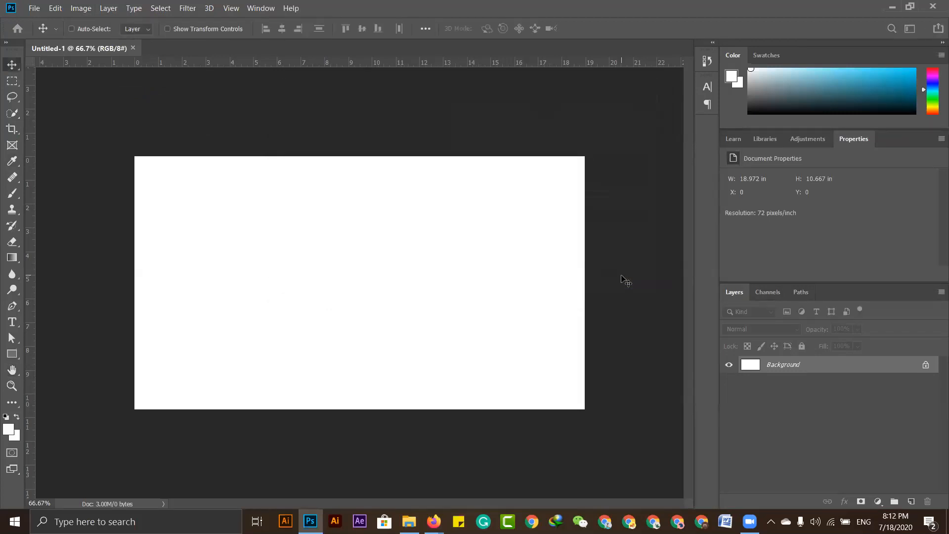
- Check the width and height fields in the new document settings and close them without creating a file
{"action": "key", "text": "ctrl+n"}
{"action": "left_click_drag", "start_coordinate": [550, 154], "coordinate": [517, 157]}
{"action": "left_click_drag", "start_coordinate": [548, 192], "coordinate": [520, 195]}
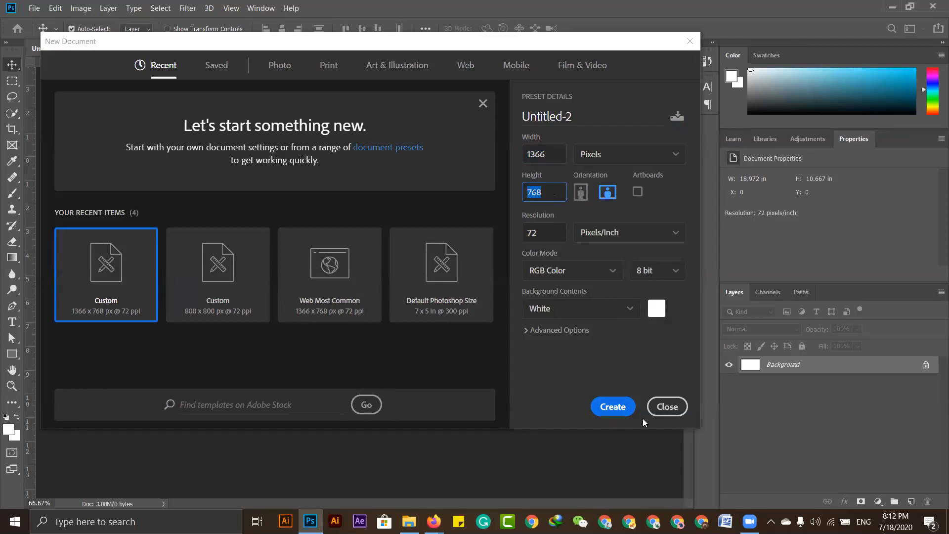
{"action": "left_click", "coordinate": [659, 406]}
- Open the Image Size settings and switch the document's dimension units to Pixels
{"action": "left_click", "coordinate": [80, 8]}
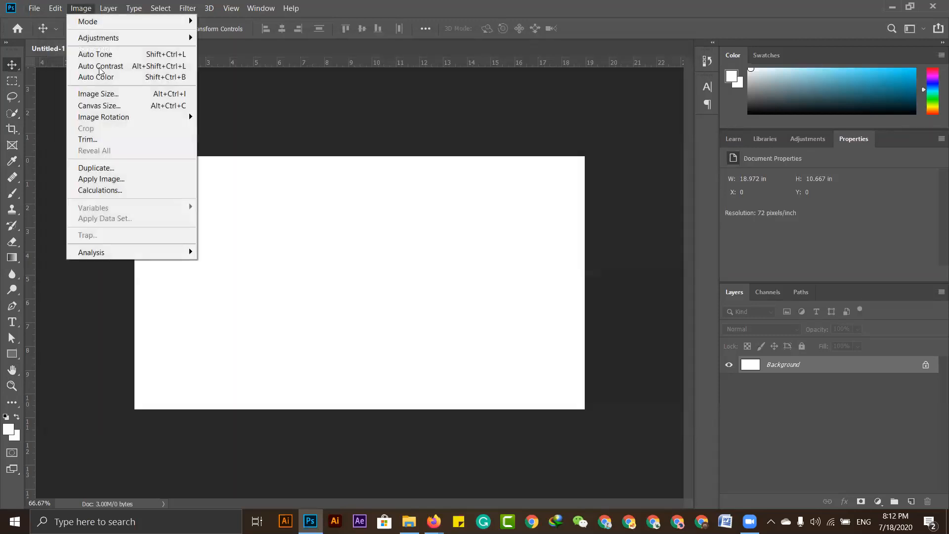
{"action": "left_click", "coordinate": [127, 95]}
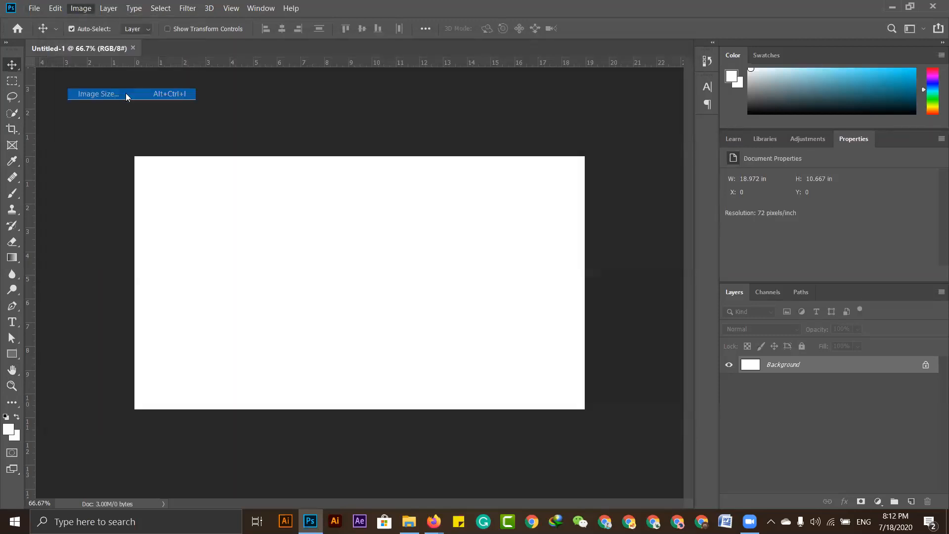
{"action": "left_click", "coordinate": [621, 158]}
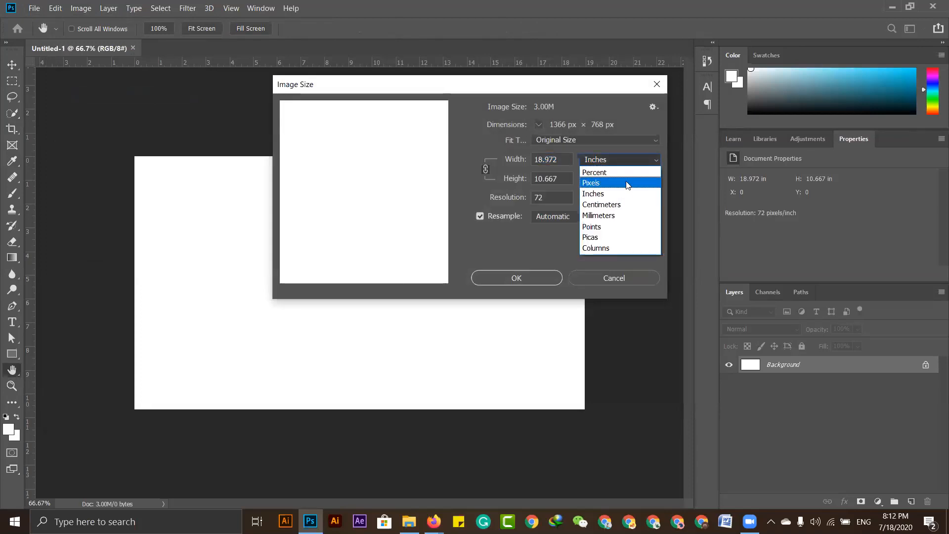
{"action": "left_click", "coordinate": [627, 184]}
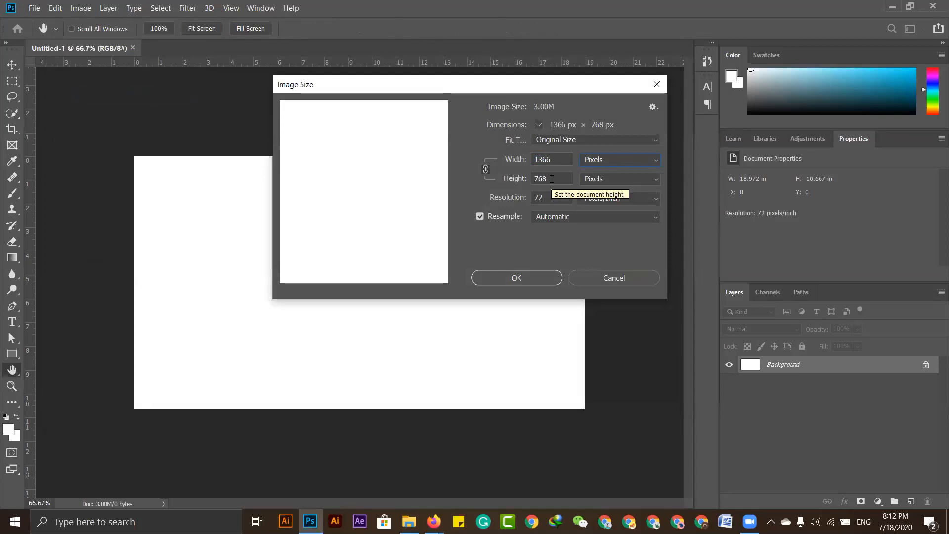
- Enter a width of 1000 pixels while the width and height stay linked
{"action": "left_click", "coordinate": [551, 159]}
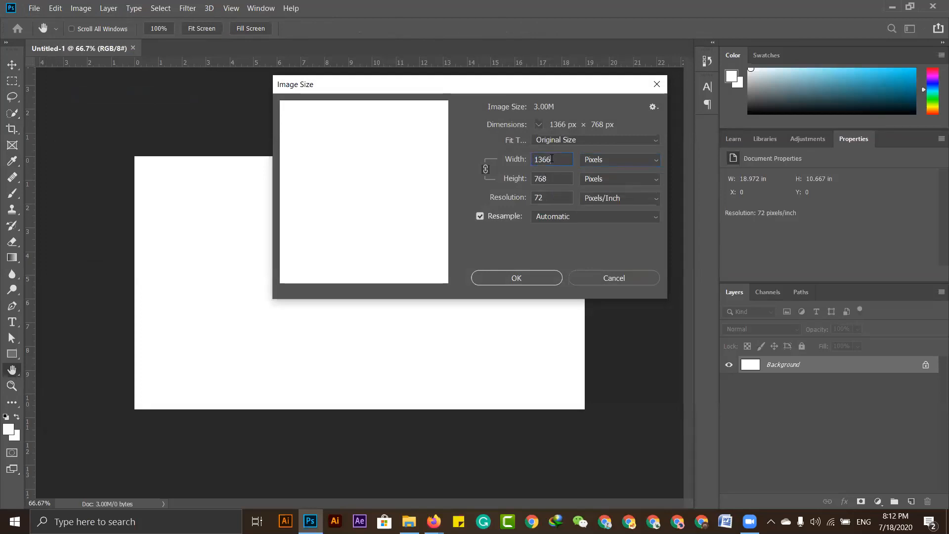
{"action": "key", "text": "BackSpace"}
{"action": "key", "text": "BackSpace"}
{"action": "key", "text": "BackSpace"}
{"action": "key", "text": "BackSpace"}
{"action": "type", "text": "1000"}
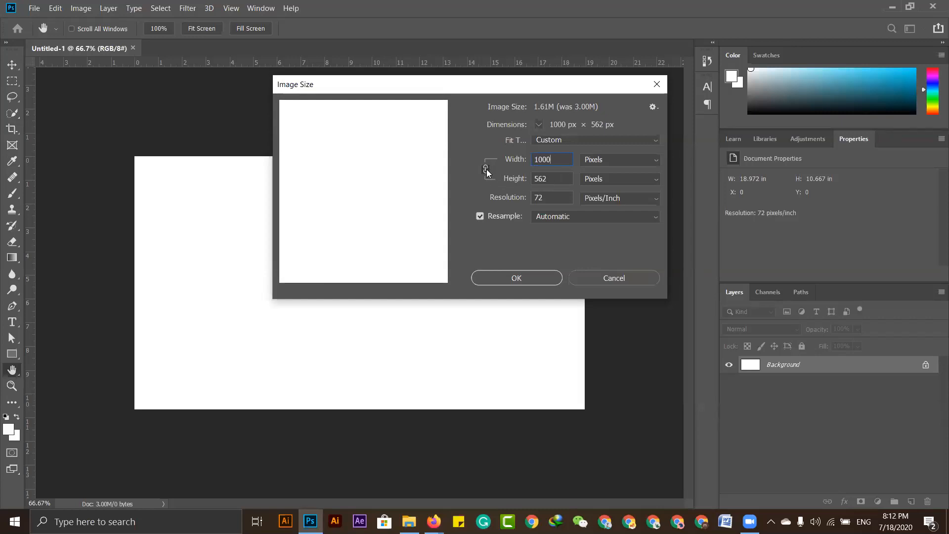
- Unlink the width from the height, set the width to 2000 pixels and try a height of 100 pixels
{"action": "double_click", "coordinate": [555, 159]}
{"action": "double_click", "coordinate": [551, 180]}
{"action": "left_click", "coordinate": [486, 170]}
{"action": "double_click", "coordinate": [559, 157]}
{"action": "type", "text": "2000"}
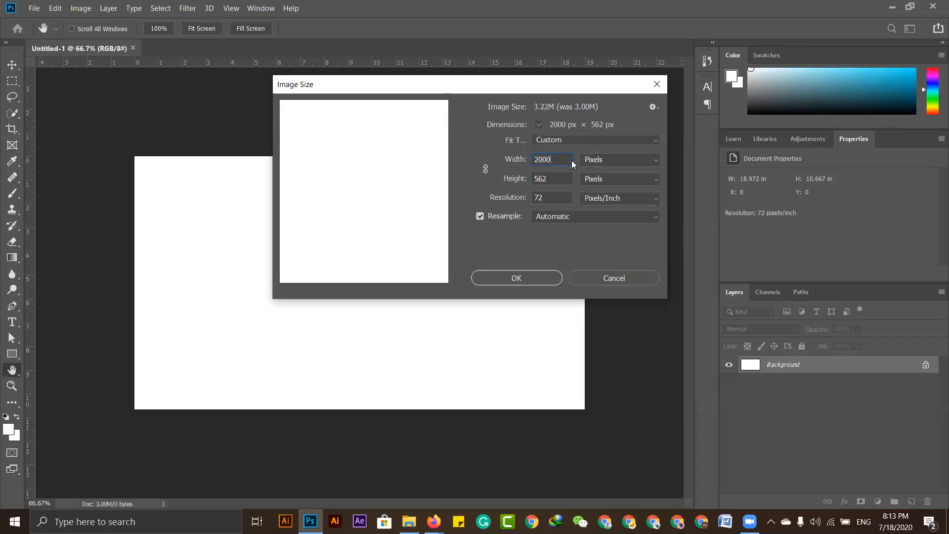
{"action": "double_click", "coordinate": [541, 185]}
{"action": "type", "text": "100"}
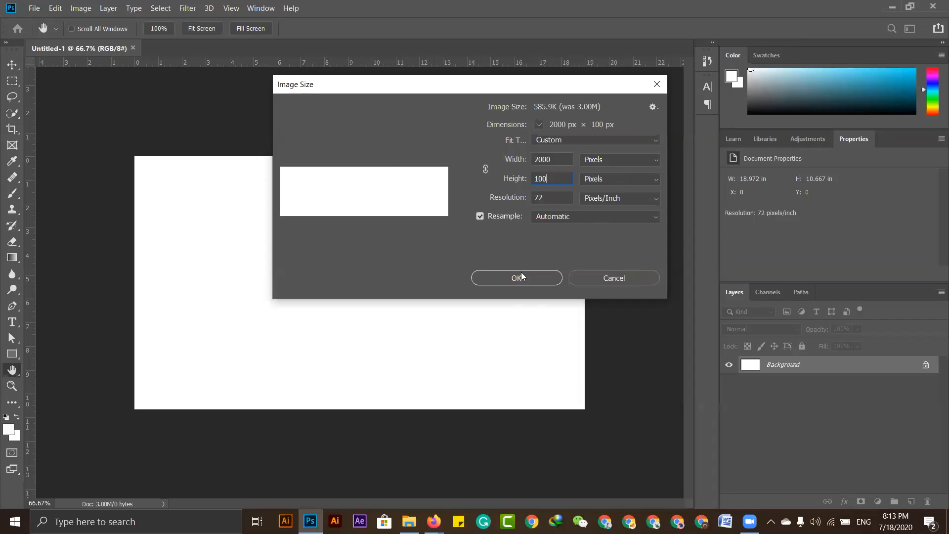
- Set the height to 2000 pixels and apply the new image size
{"action": "left_click_drag", "start_coordinate": [558, 181], "coordinate": [515, 178]}
{"action": "type", "text": "2000"}
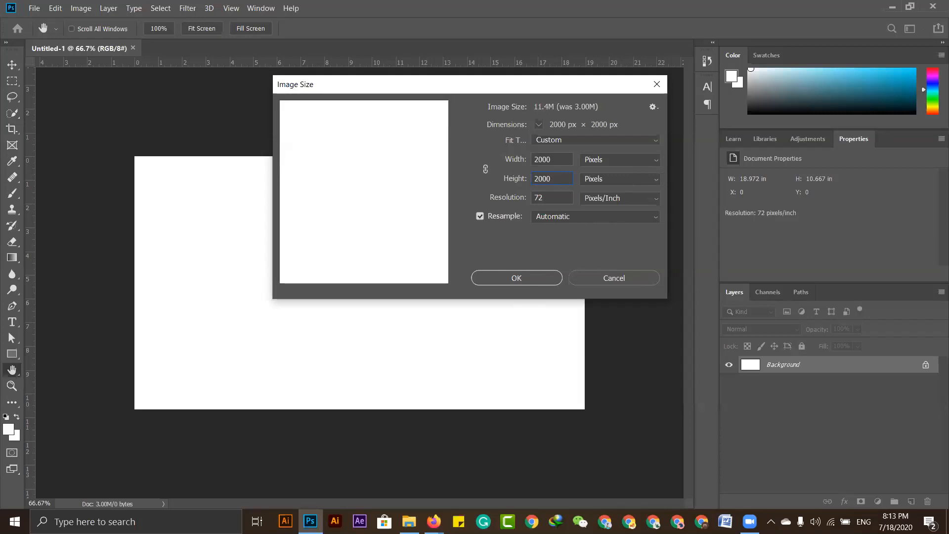
{"action": "left_click", "coordinate": [549, 278]}
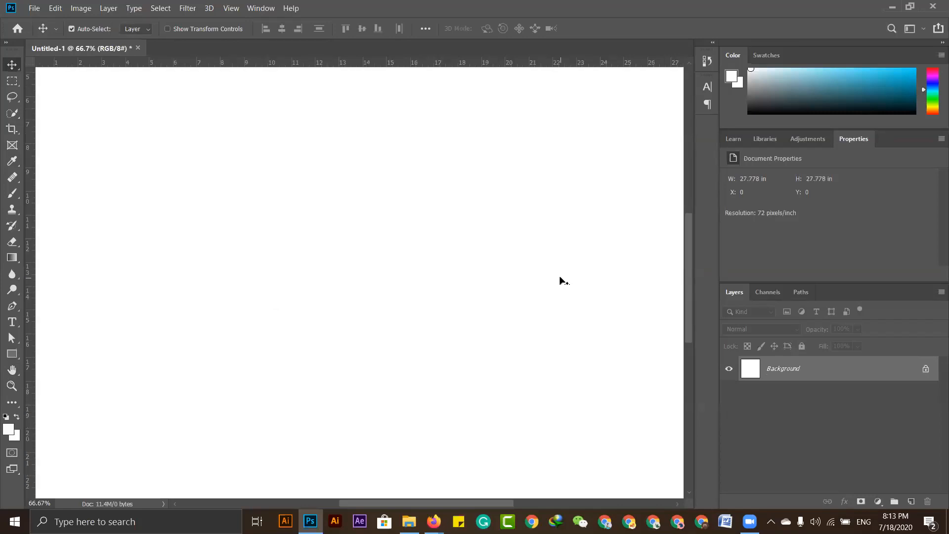
{"action": "key", "text": "ctrl+0"}
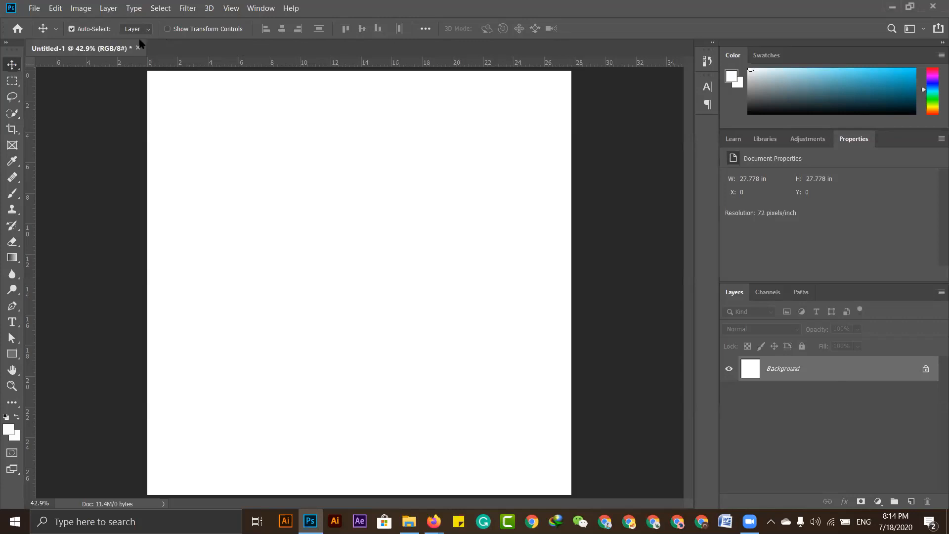
- Review the options of the Rectangular Marquee, Lasso, Quick Selection, Crop, Frame and Eyedropper tools
{"action": "left_click", "coordinate": [7, 82]}
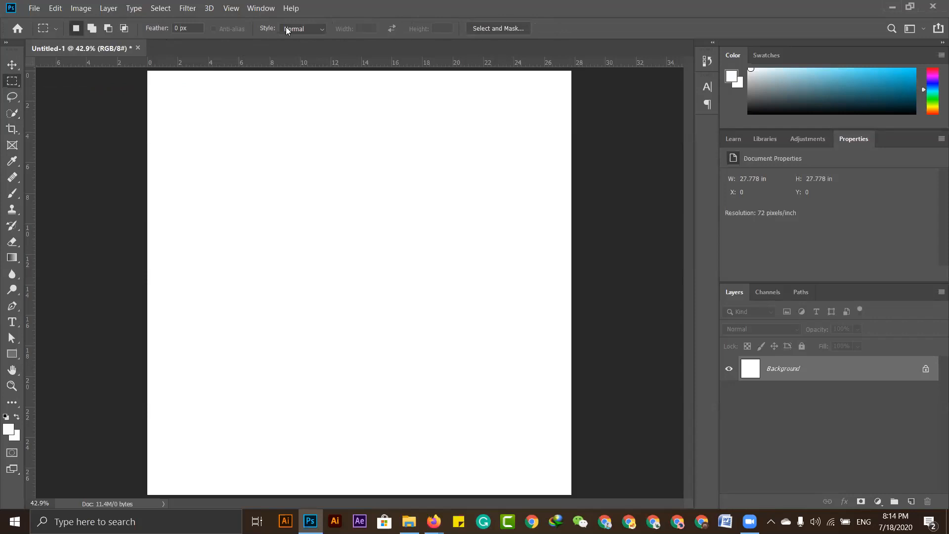
{"action": "left_click", "coordinate": [10, 98]}
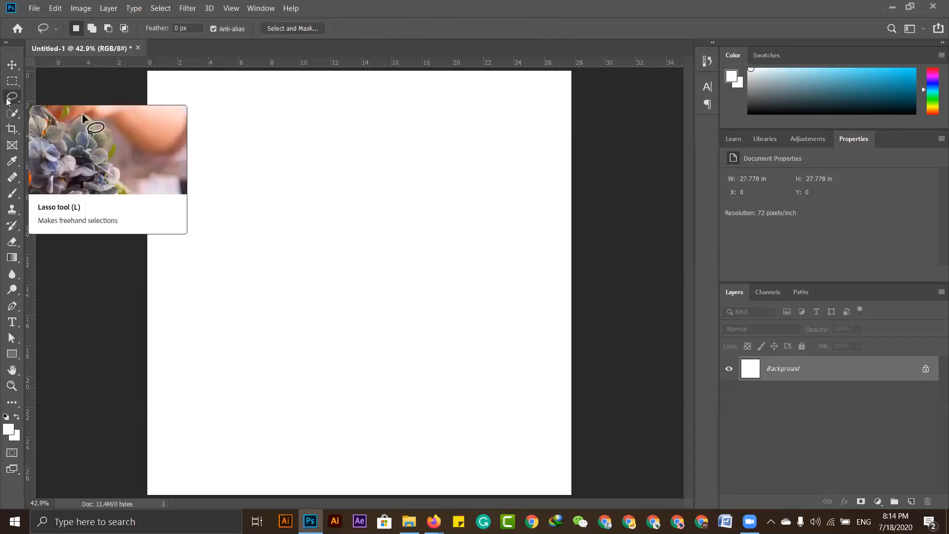
{"action": "left_click", "coordinate": [12, 112]}
{"action": "left_click", "coordinate": [11, 129]}
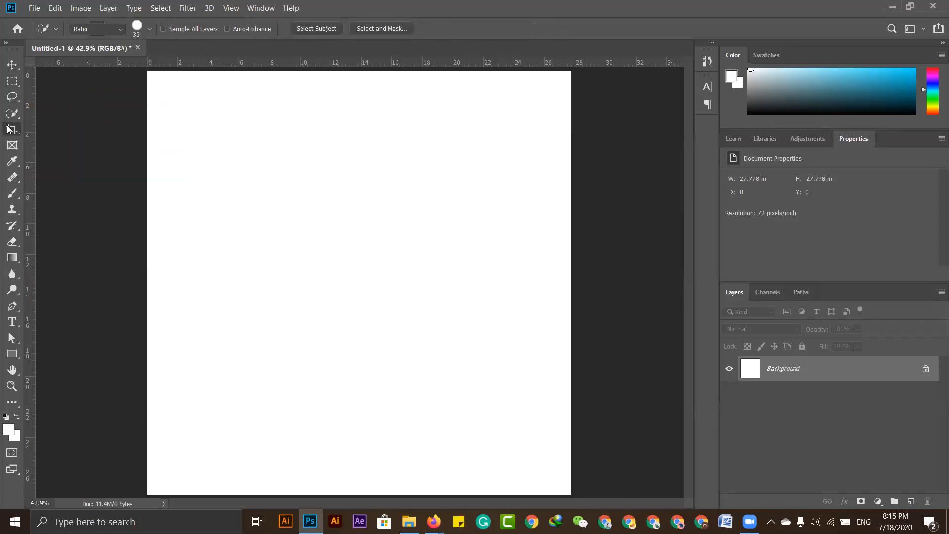
{"action": "left_click", "coordinate": [12, 145]}
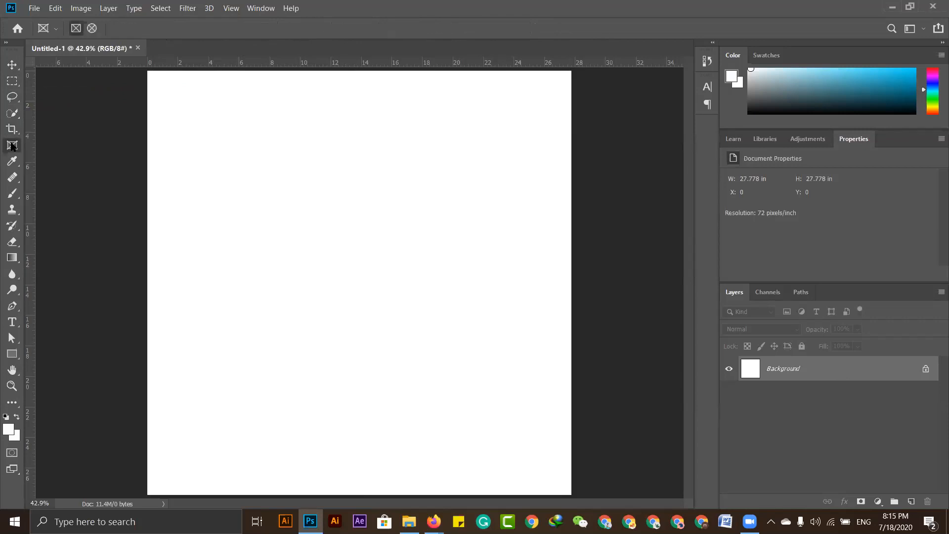
{"action": "left_click", "coordinate": [11, 166]}
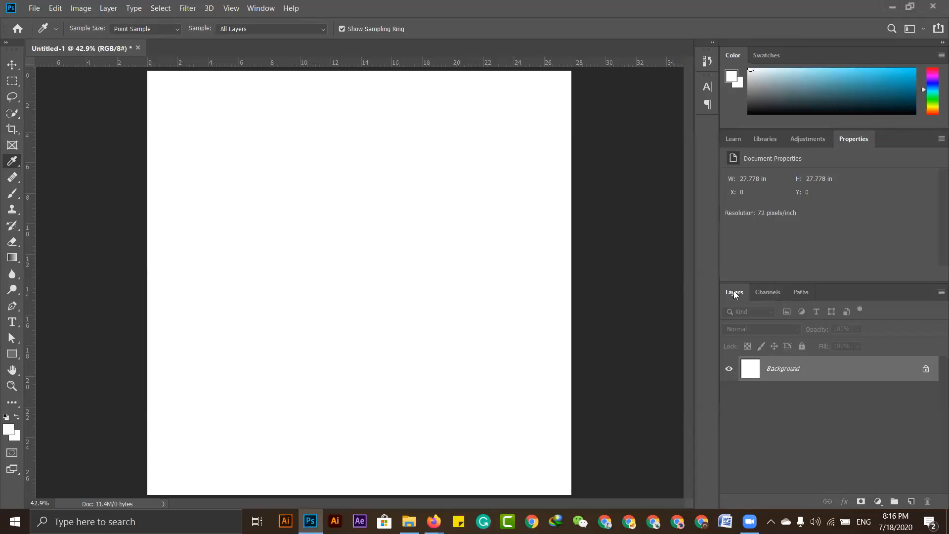
- Choose a teal-blue foreground color and draw a rectangle about 642 by 269 px in the canvas's upper-left area
{"action": "left_click", "coordinate": [765, 58]}
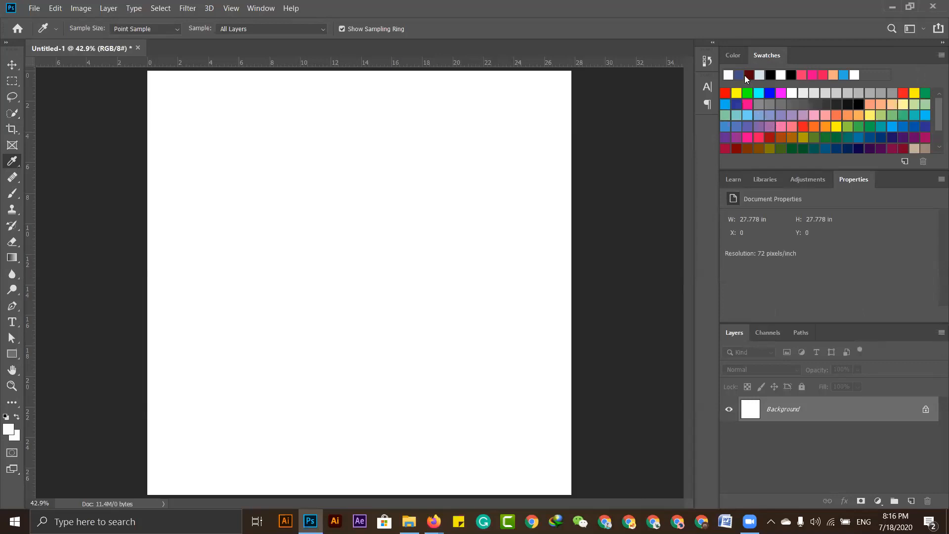
{"action": "left_click", "coordinate": [732, 56]}
{"action": "left_click", "coordinate": [856, 98]}
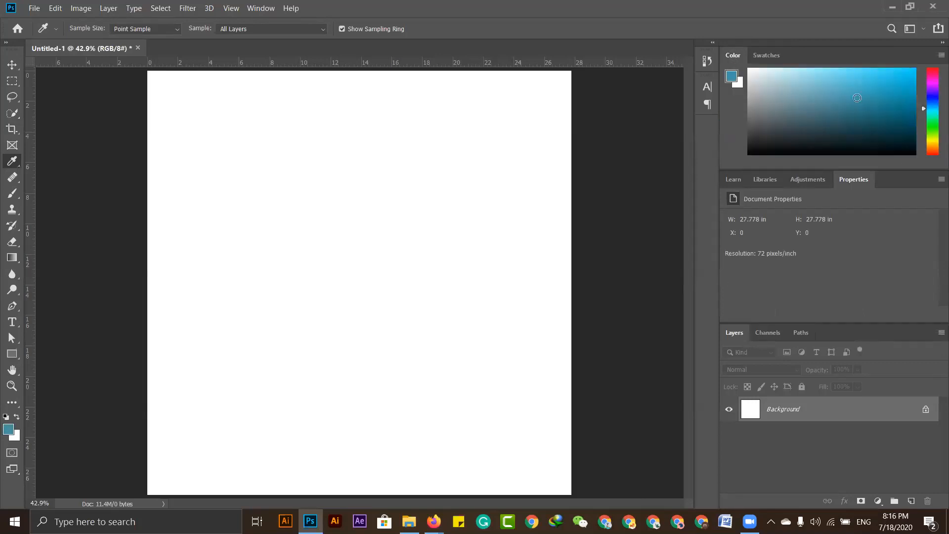
{"action": "left_click", "coordinate": [12, 354]}
{"action": "left_click_drag", "start_coordinate": [195, 168], "coordinate": [331, 225]}
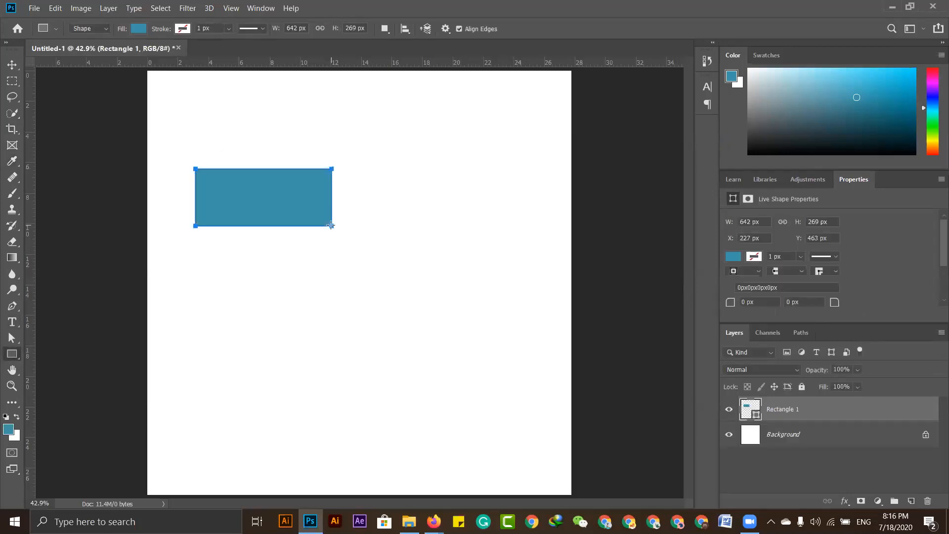
- Change the foreground color to a medium green by picking a new shade and shifting the hue
{"action": "left_click", "coordinate": [904, 131]}
{"action": "left_click", "coordinate": [886, 97]}
{"action": "left_click_drag", "start_coordinate": [924, 110], "coordinate": [924, 124]}
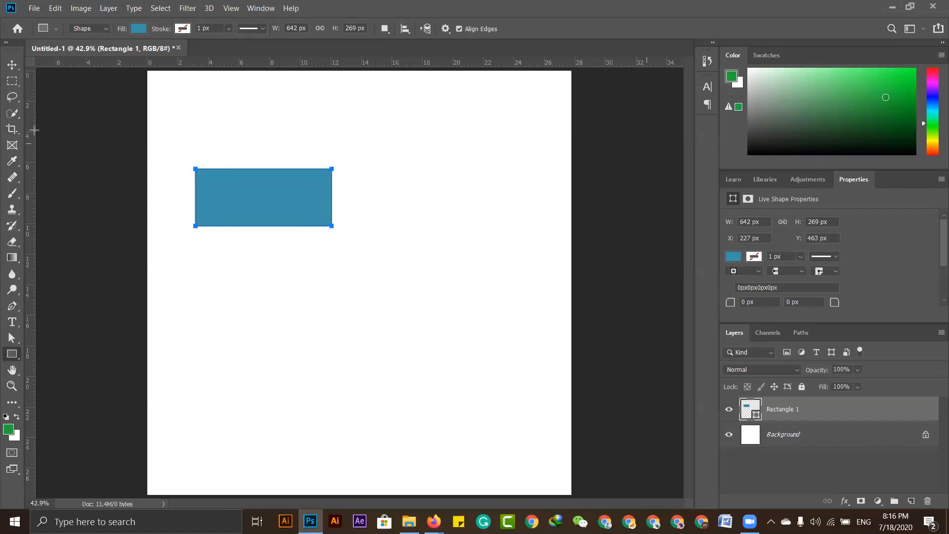
- Delete the teal-blue rectangle from the document
{"action": "left_click", "coordinate": [12, 64]}
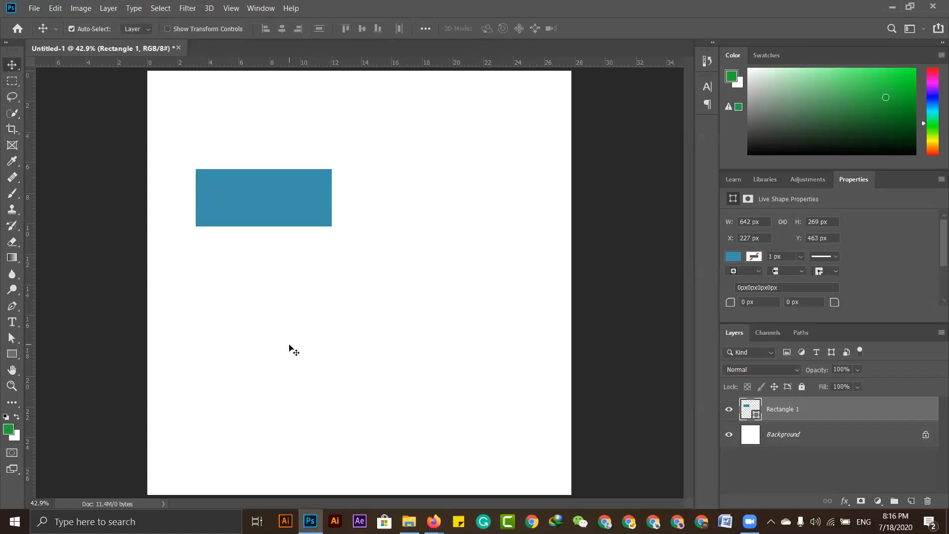
{"action": "key", "text": "Delete"}
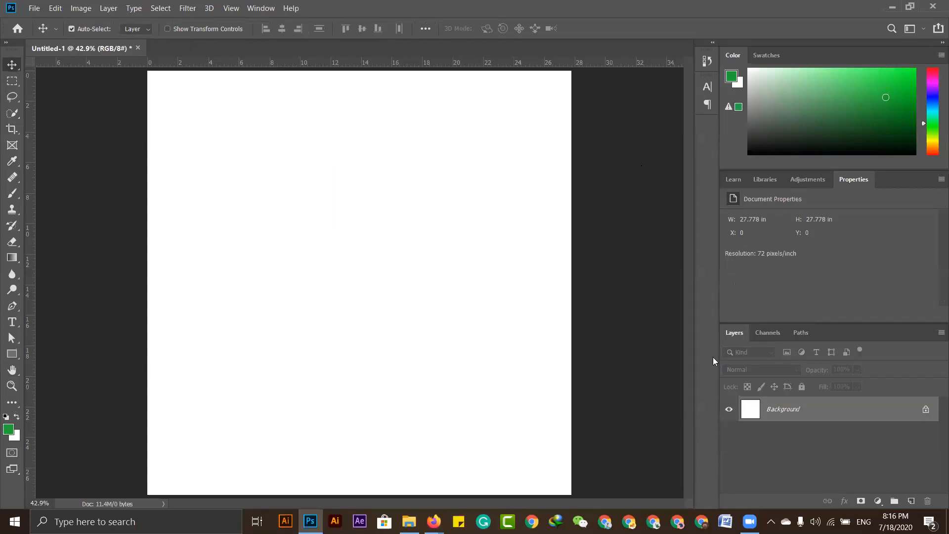
- Zoom in and out of the canvas with the Zoom tool, using Scrubby Zoom
{"action": "left_click", "coordinate": [10, 387]}
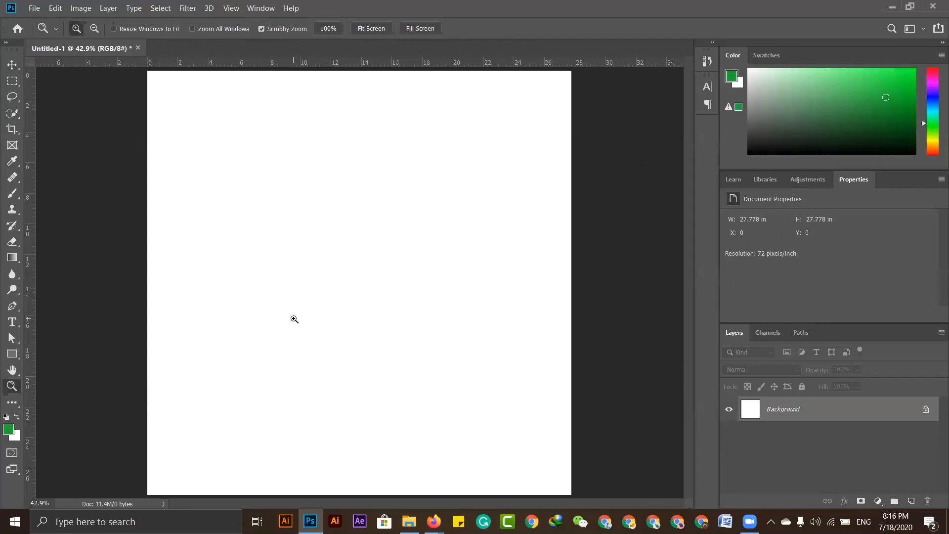
{"action": "mouse_move", "coordinate": [289, 332]}
{"action": "left_mouse_down"}
{"action": "mouse_move", "coordinate": [309, 340]}
{"action": "mouse_move", "coordinate": [294, 341]}
{"action": "left_mouse_up"}
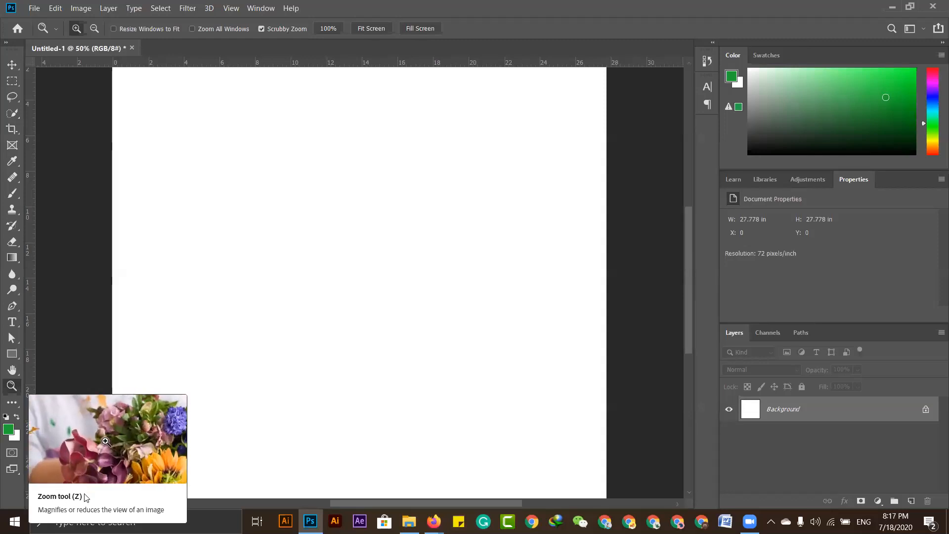
{"action": "mouse_move", "coordinate": [235, 260]}
{"action": "left_mouse_down"}
{"action": "mouse_move", "coordinate": [279, 288]}
{"action": "mouse_move", "coordinate": [214, 258]}
{"action": "mouse_move", "coordinate": [286, 312]}
{"action": "mouse_move", "coordinate": [221, 267]}
{"action": "mouse_move", "coordinate": [253, 262]}
{"action": "left_mouse_up"}
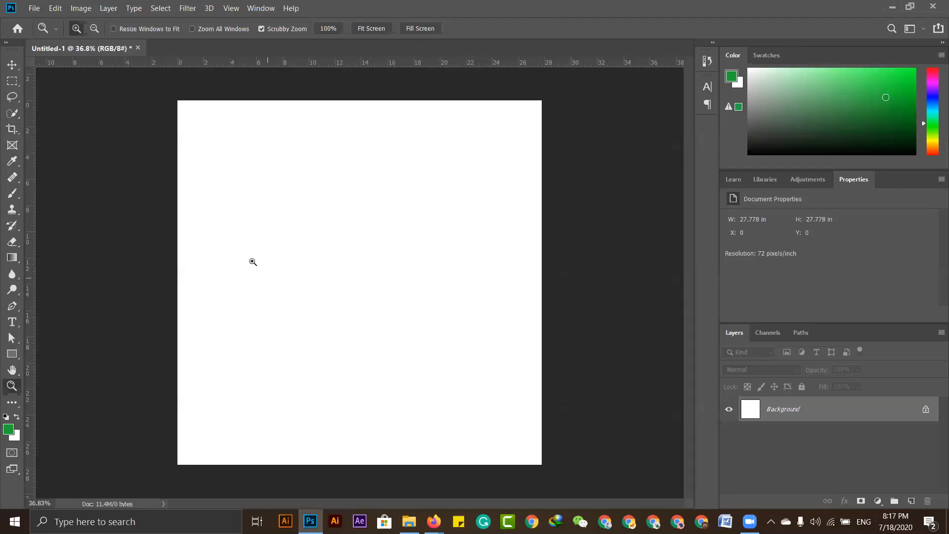
{"action": "left_click_drag", "start_coordinate": [235, 220], "coordinate": [343, 320]}
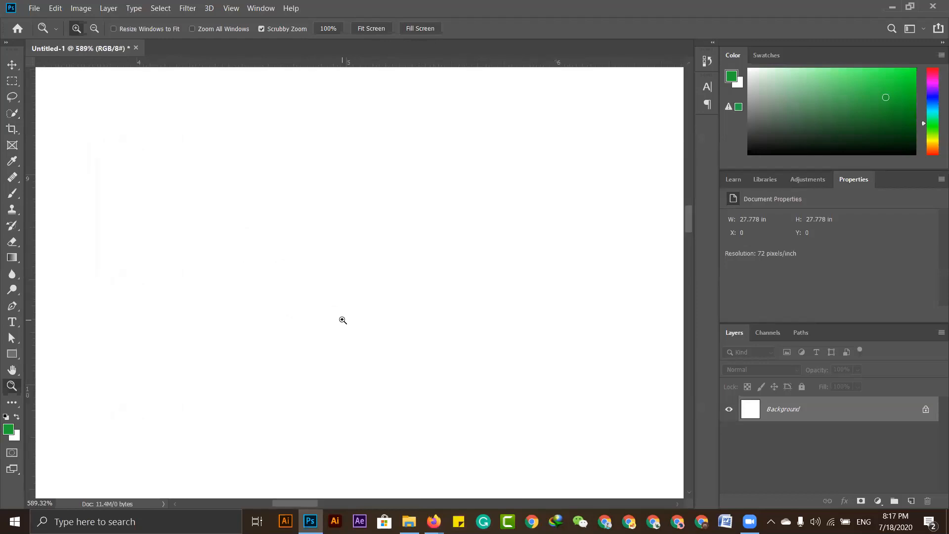
{"action": "left_click_drag", "start_coordinate": [339, 316], "coordinate": [289, 300]}
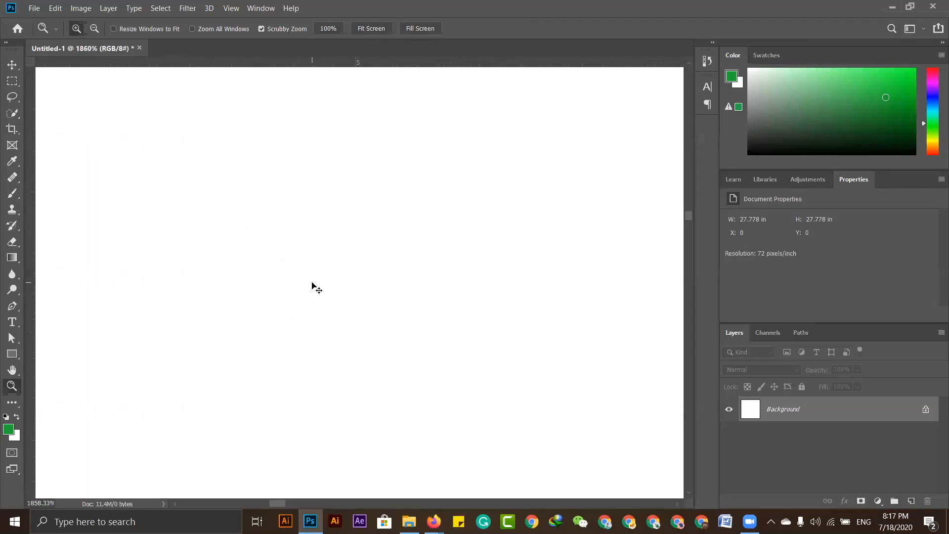
- Zoom the canvas out and in by preset increments, and finish with the whole canvas fitted on screen
{"action": "key", "text": "ctrl+minus"}
{"action": "key", "text": "ctrl+minus"}
{"action": "key", "text": "ctrl+minus"}
{"action": "key", "text": "ctrl+minus"}
{"action": "key", "text": "ctrl+minus"}
{"action": "key", "text": "ctrl+0"}
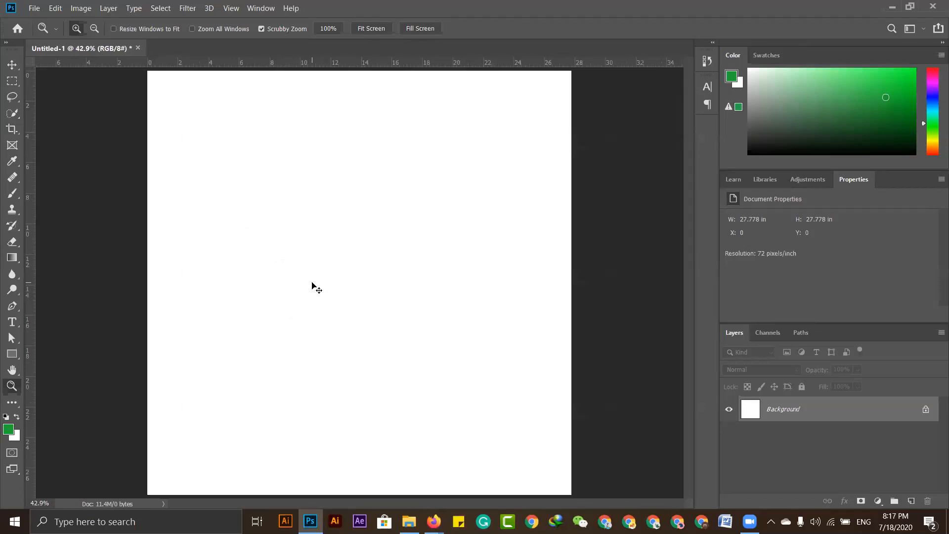
{"action": "key", "text": "ctrl+plus"}
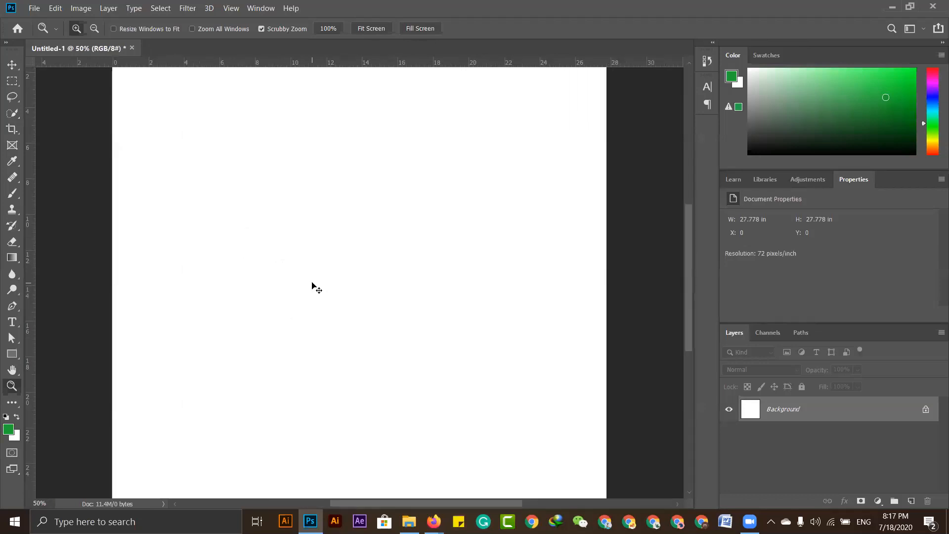
{"action": "key", "text": "ctrl+plus"}
{"action": "key", "text": "ctrl+minus"}
{"action": "key", "text": "ctrl+minus"}
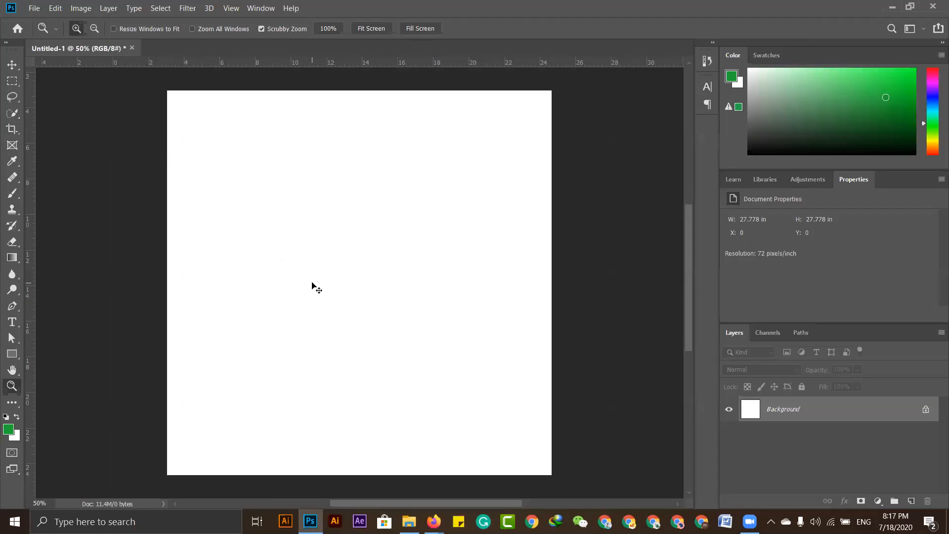
{"action": "key", "text": "ctrl+minus"}
{"action": "key", "text": "ctrl+minus"}
{"action": "key", "text": "ctrl+minus"}
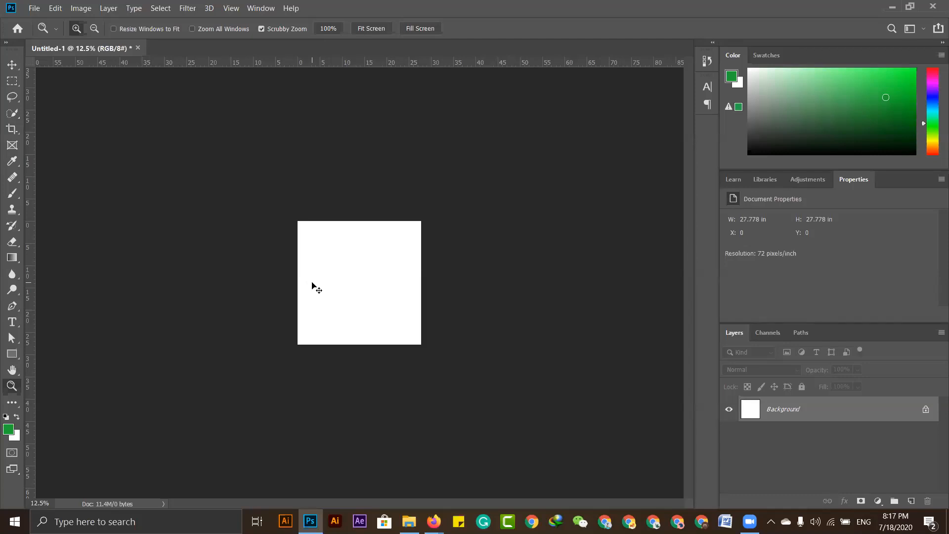
{"action": "key", "text": "ctrl+0"}
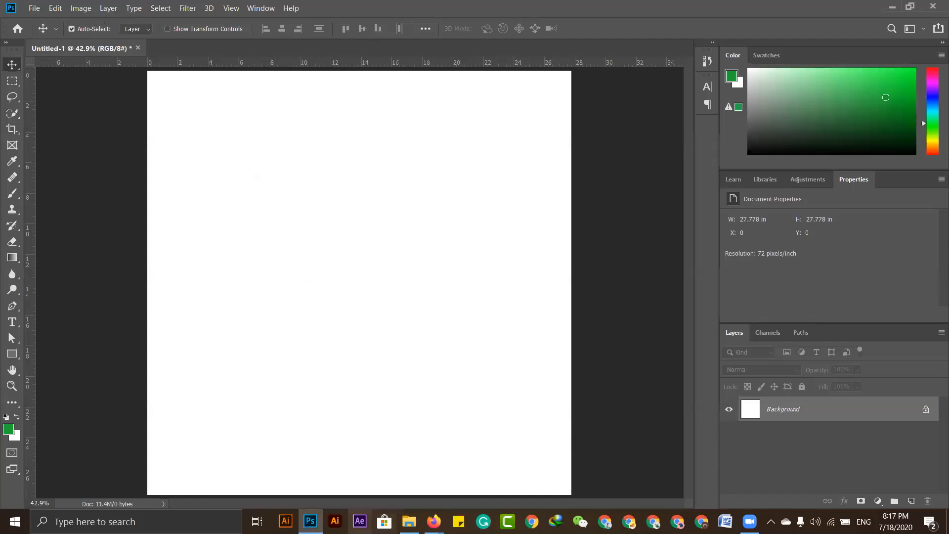
- Place the portrait of the dark-haired woman in a black jacket from the ps fundamentals folder into the document at its fitted size
{"action": "left_click", "coordinate": [409, 521]}
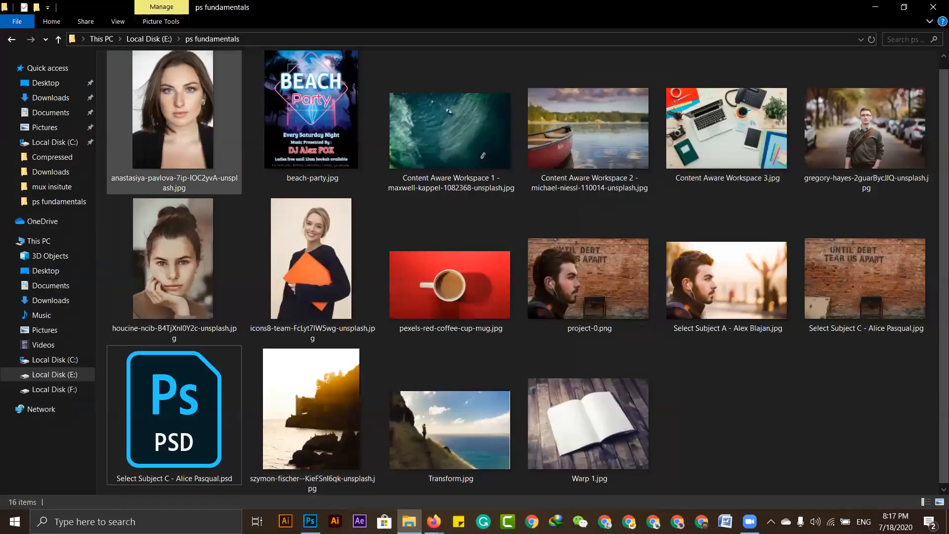
{"action": "left_click_drag", "start_coordinate": [185, 132], "coordinate": [294, 241]}
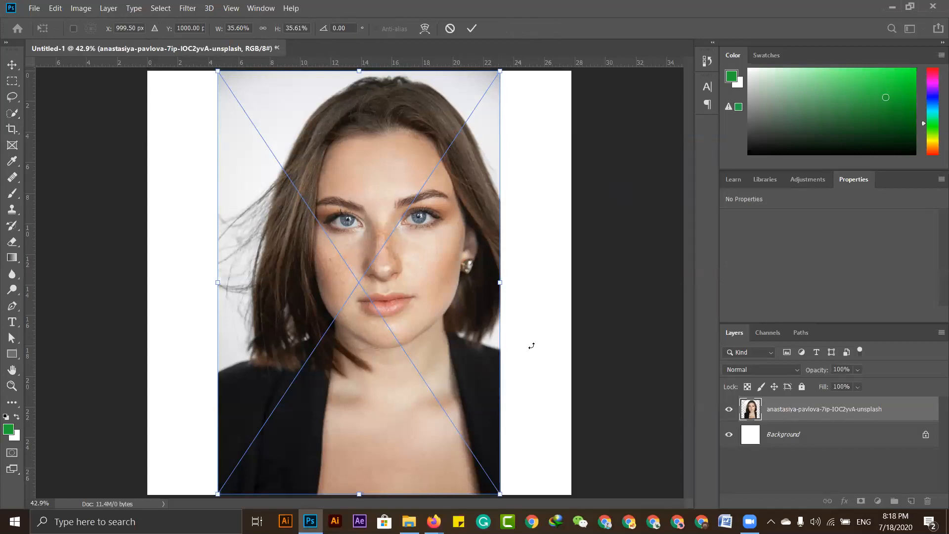
{"action": "key", "text": "Return"}
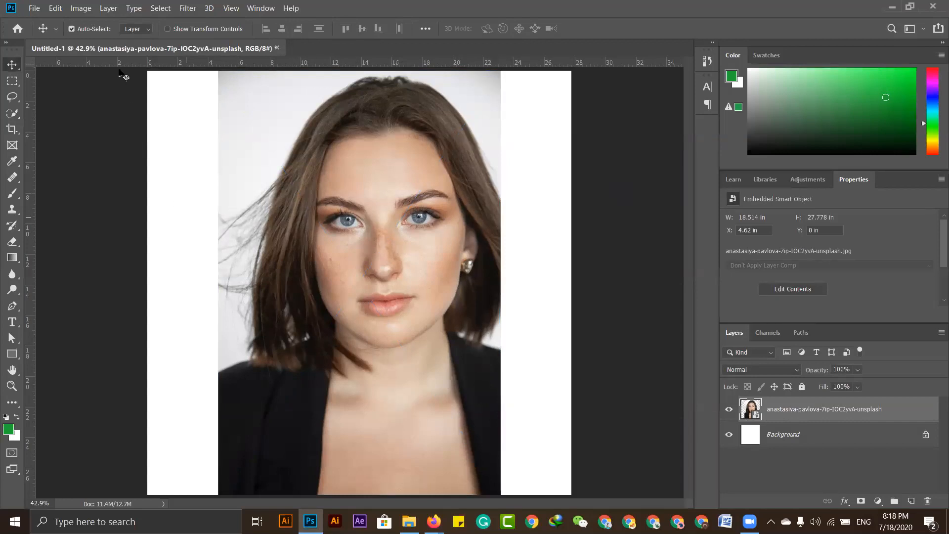
- Open the Content Aware Workspace 1 image from the ps fundamentals folder on Local Disk (E:) as its own document
{"action": "left_click", "coordinate": [35, 9]}
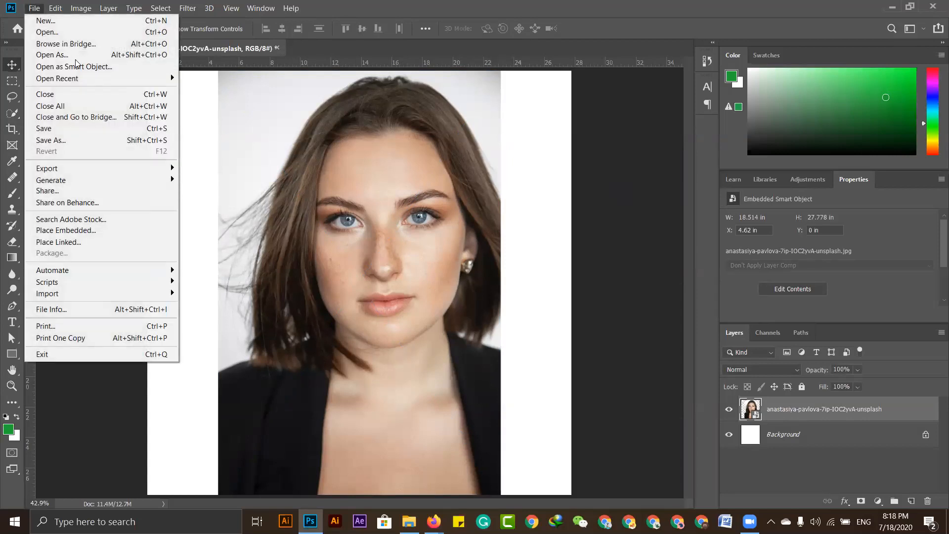
{"action": "left_click", "coordinate": [76, 32]}
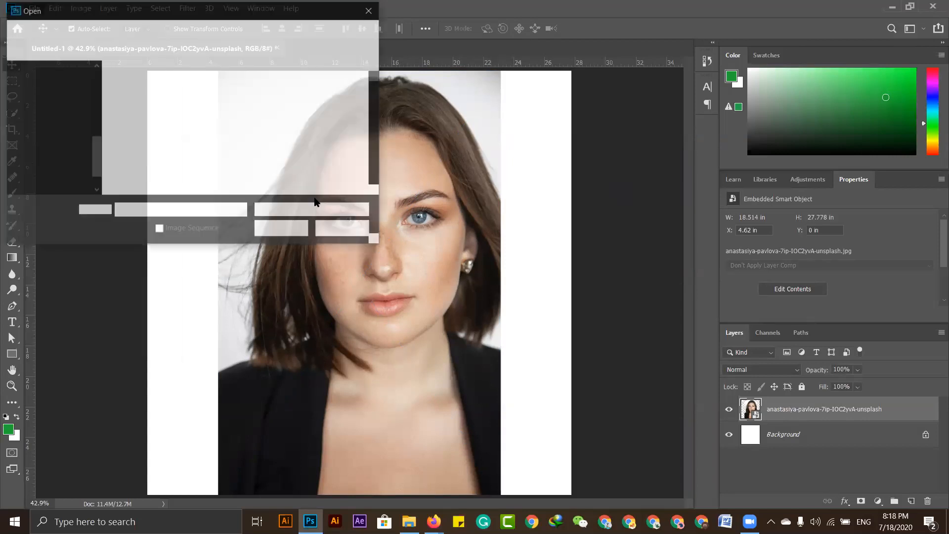
{"action": "left_click", "coordinate": [76, 171]}
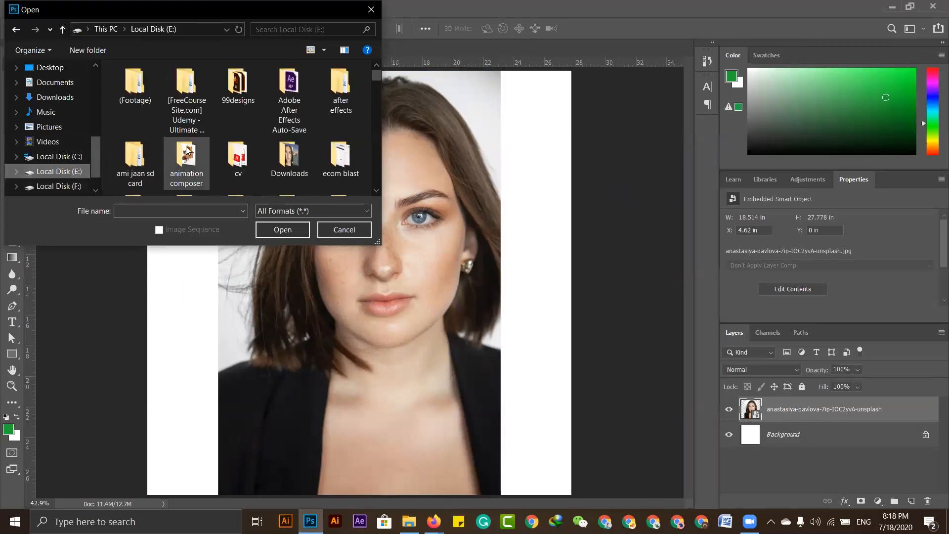
{"action": "scroll", "coordinate": [222, 156], "scroll_direction": "down", "scroll_amount": 3}
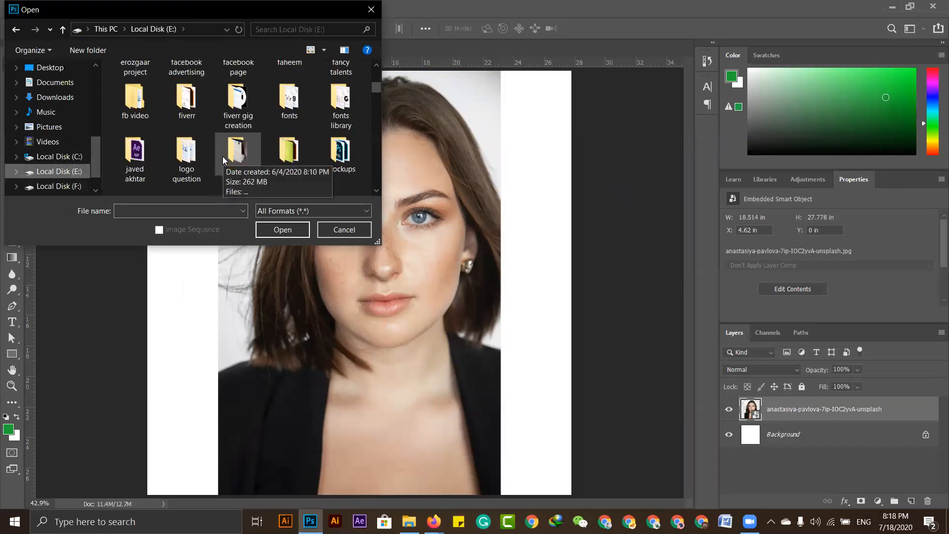
{"action": "scroll", "coordinate": [222, 156], "scroll_direction": "down", "scroll_amount": 1}
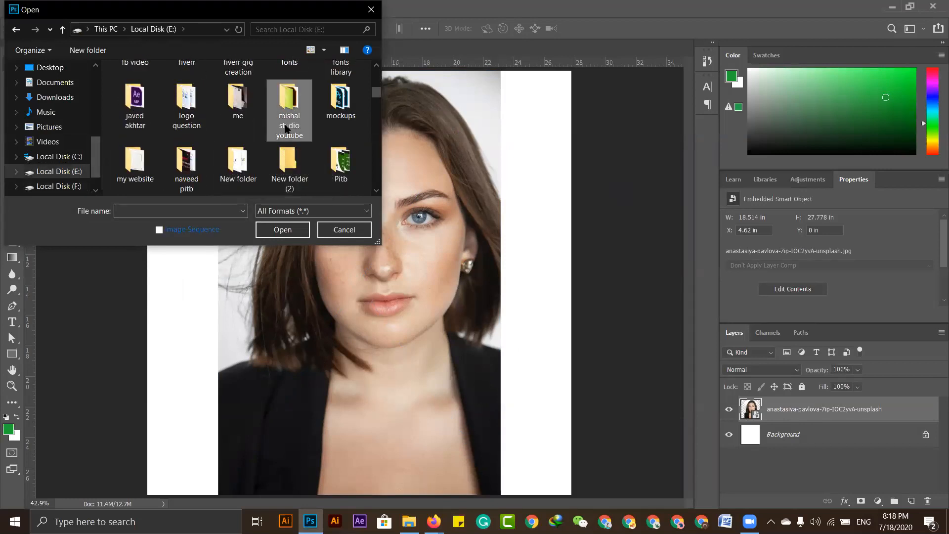
{"action": "scroll", "coordinate": [297, 118], "scroll_direction": "down", "scroll_amount": 2}
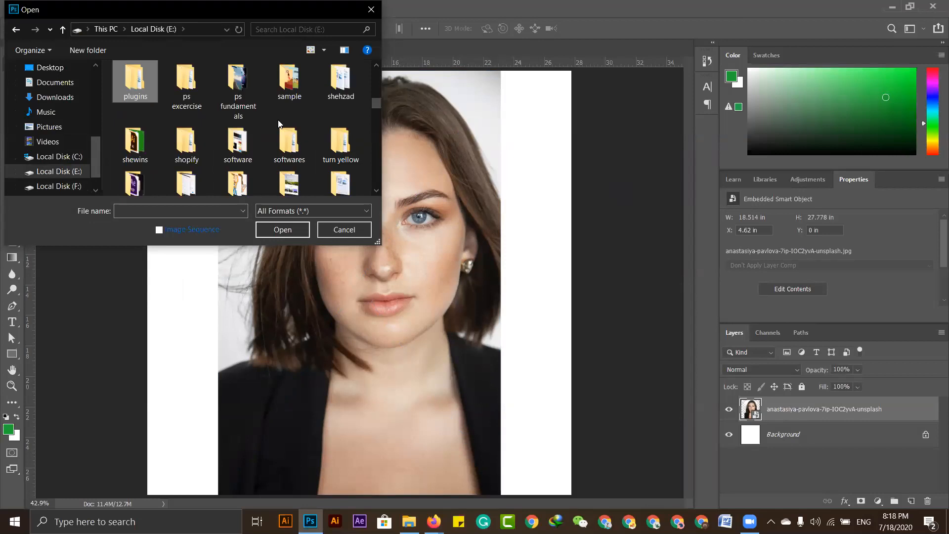
{"action": "double_click", "coordinate": [241, 94]}
{"action": "left_click", "coordinate": [156, 106]}
{"action": "left_click", "coordinate": [291, 141]}
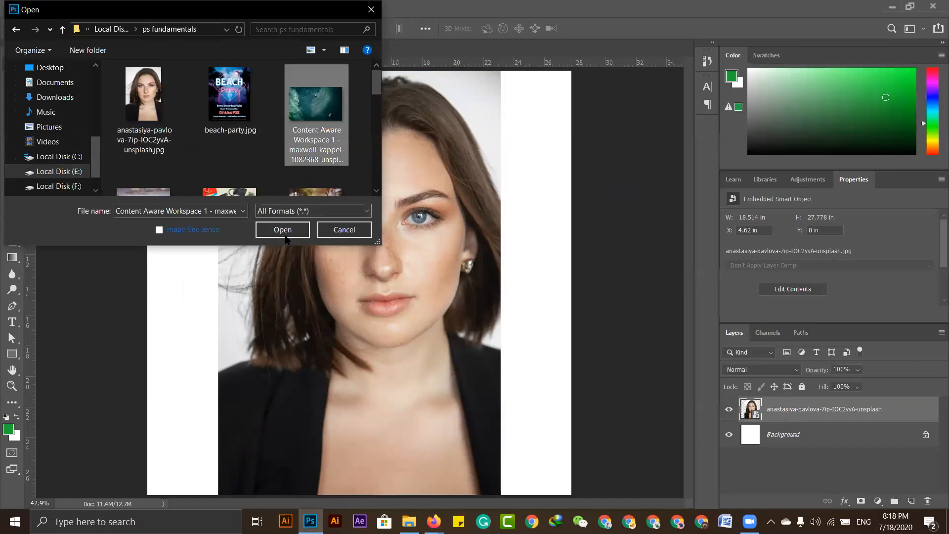
{"action": "left_click", "coordinate": [283, 229]}
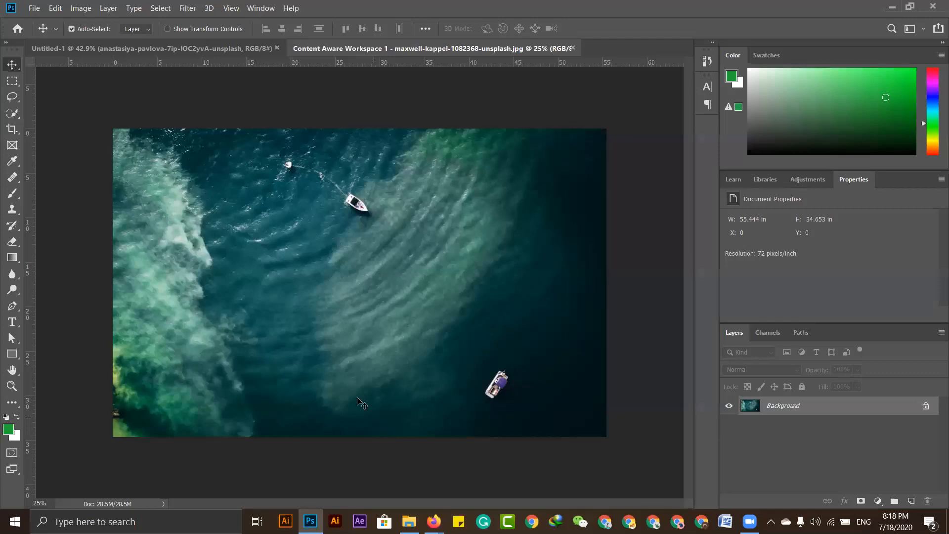
- Open beach-party.jpg from the ps fundamentals folder as a separate document
{"action": "left_click", "coordinate": [34, 10]}
{"action": "left_click", "coordinate": [71, 35]}
{"action": "left_click", "coordinate": [228, 121]}
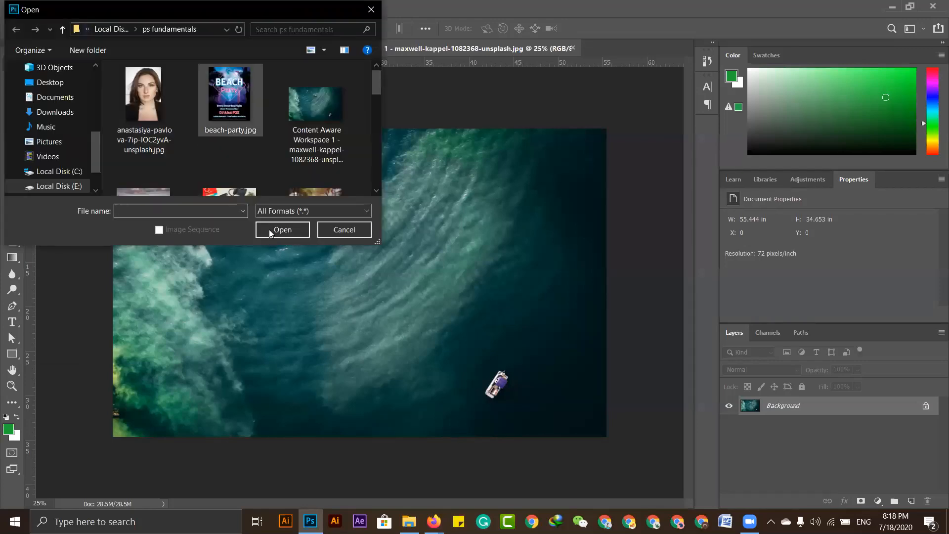
{"action": "left_click", "coordinate": [288, 231]}
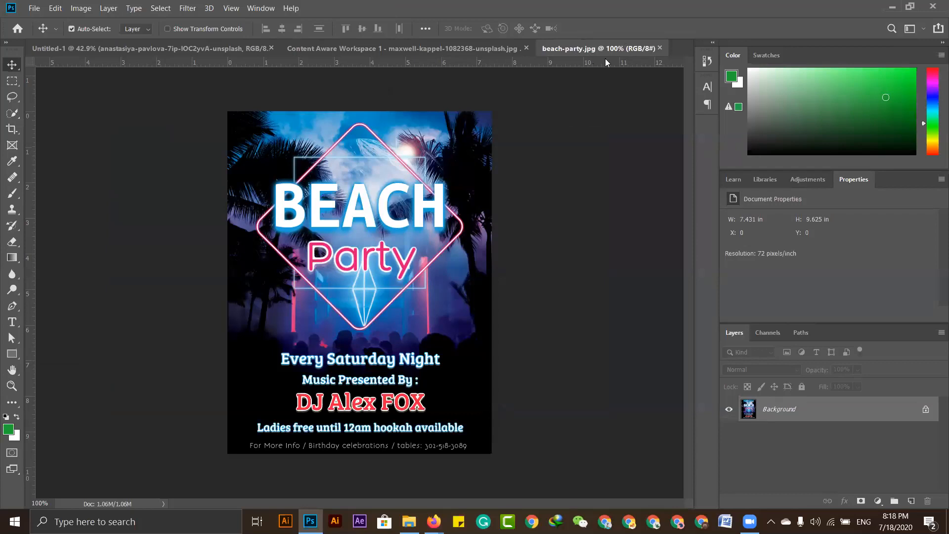
- Place beach-party.jpg from the ps fundamentals folder into the Untitled-1 document at 100% size, and delete the placed layer
{"action": "left_click", "coordinate": [147, 43]}
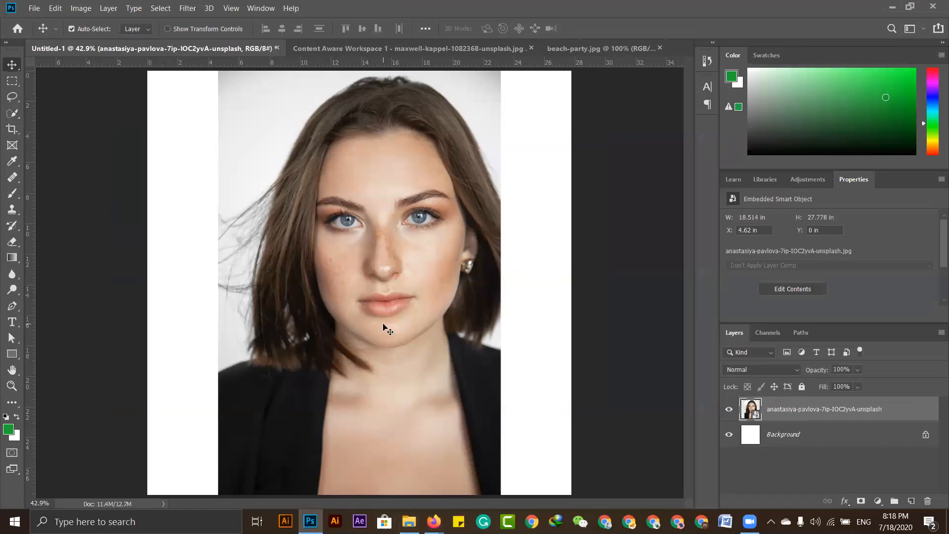
{"action": "left_click", "coordinate": [409, 521]}
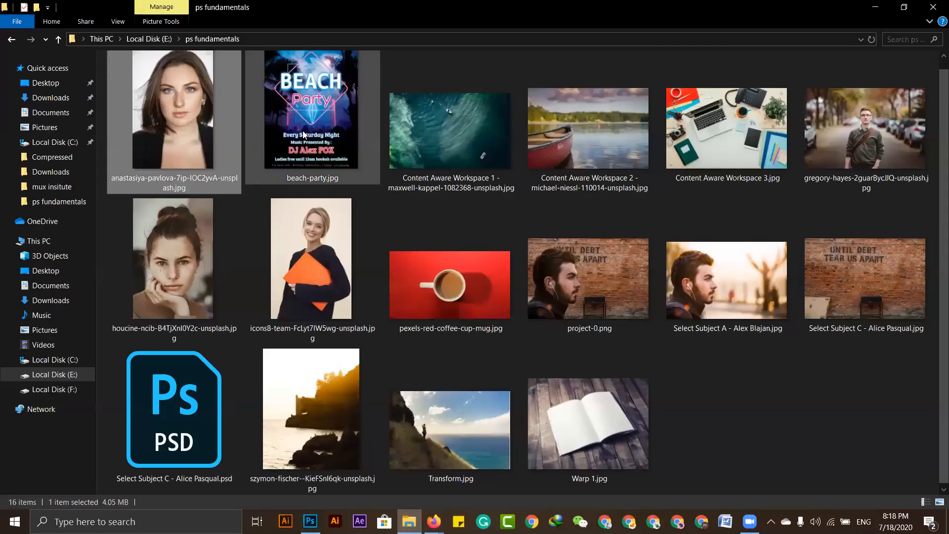
{"action": "left_click_drag", "start_coordinate": [306, 118], "coordinate": [312, 228]}
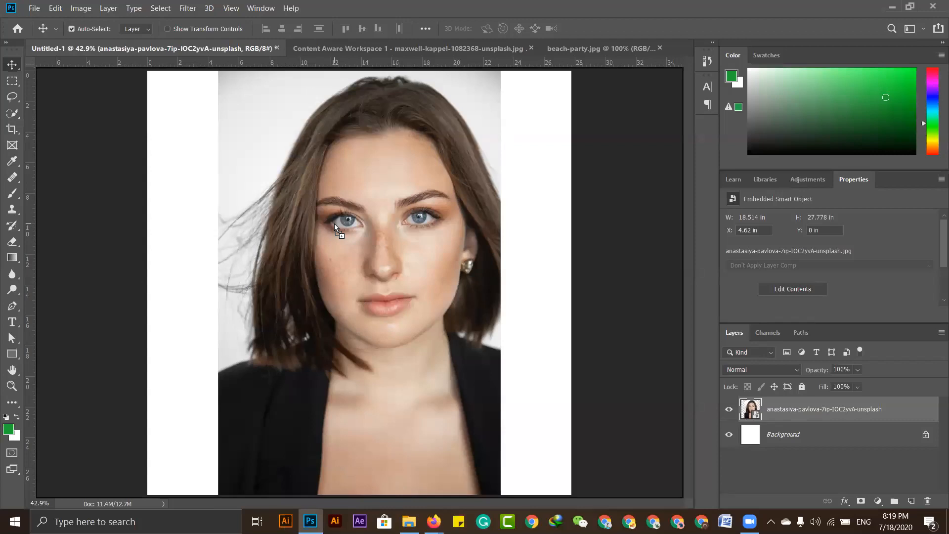
{"action": "left_click_drag", "start_coordinate": [334, 223], "coordinate": [334, 224]}
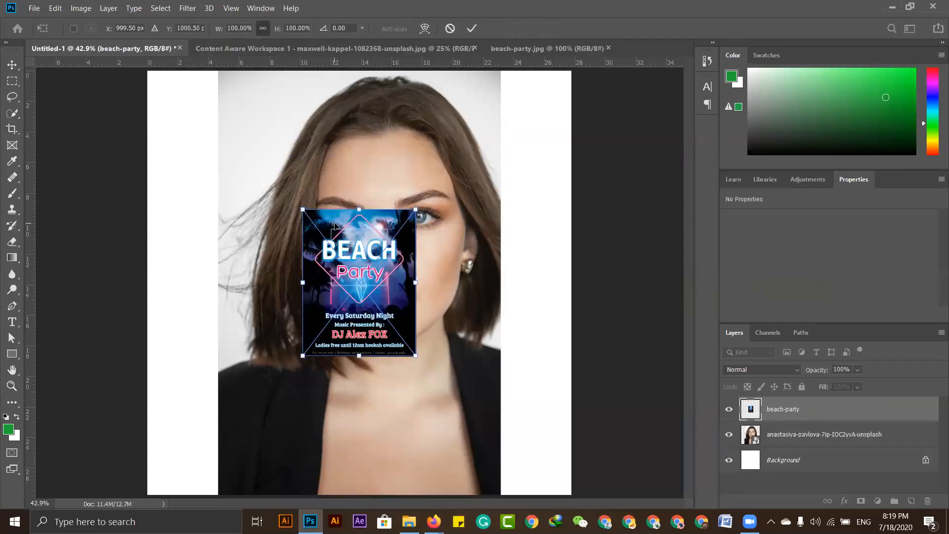
{"action": "left_click", "coordinate": [472, 30]}
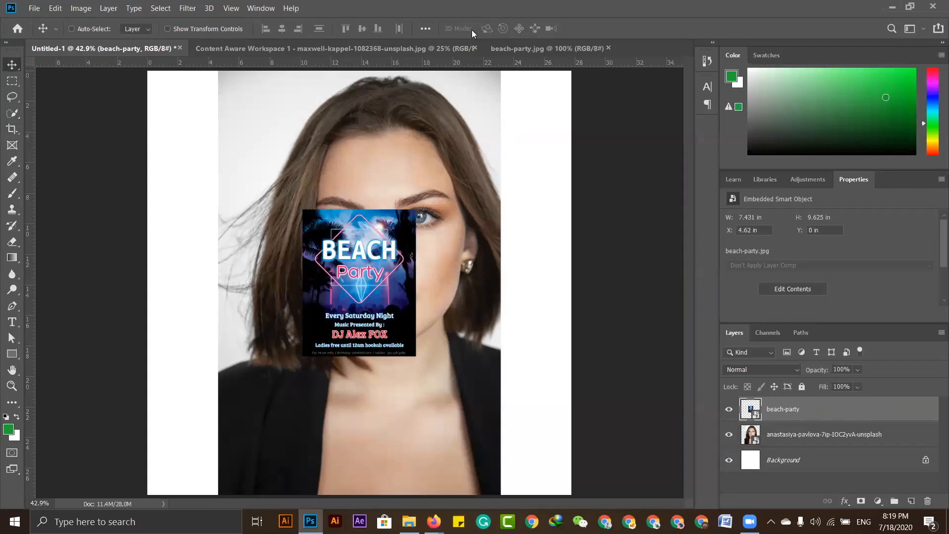
{"action": "key", "text": "Delete"}
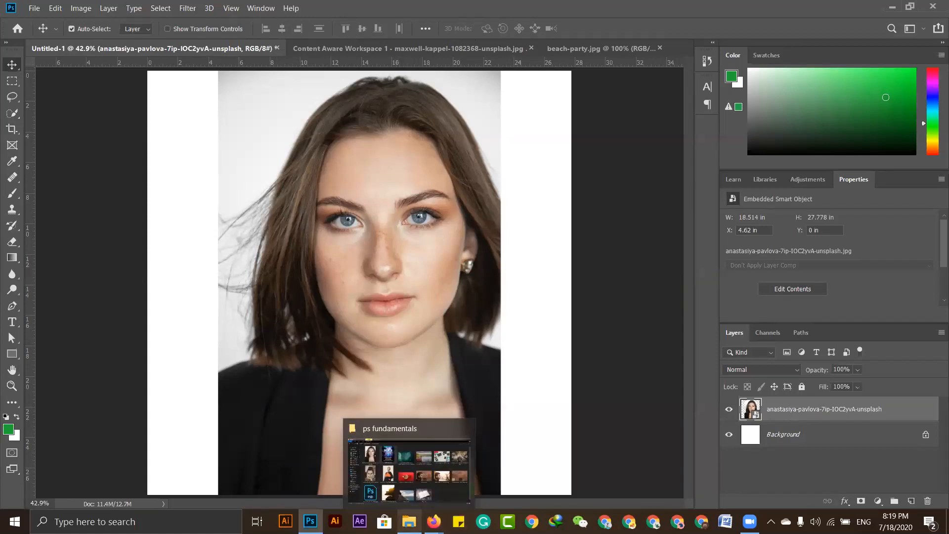
- Place the sunset photo of the coastal castle into Untitled-1 at its fitted size, and delete the placed layer
{"action": "left_click", "coordinate": [409, 521]}
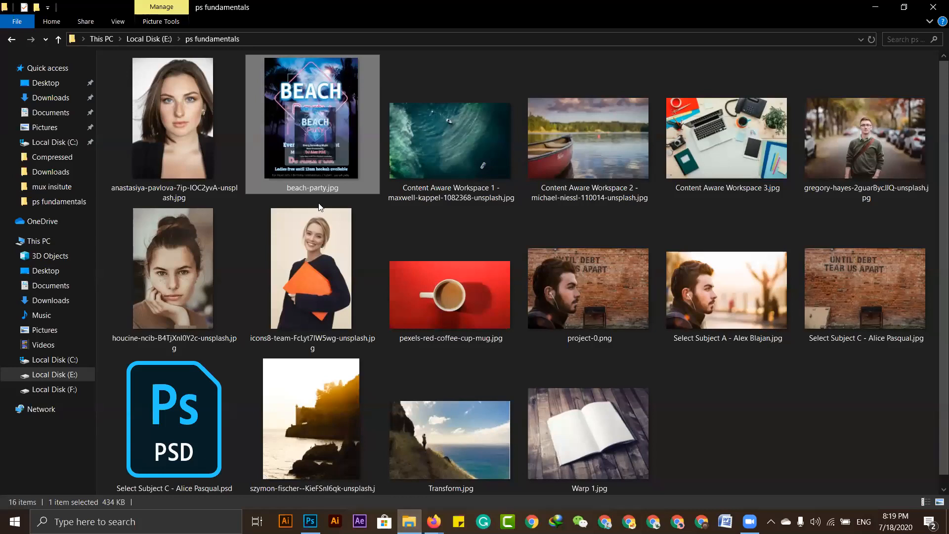
{"action": "left_click_drag", "start_coordinate": [322, 495], "coordinate": [310, 520]}
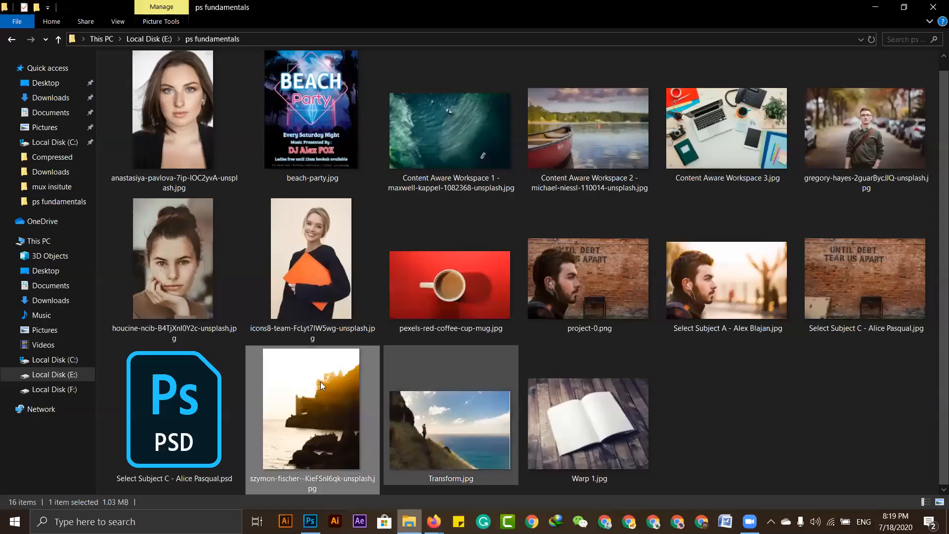
{"action": "left_click_drag", "start_coordinate": [314, 460], "coordinate": [325, 229]}
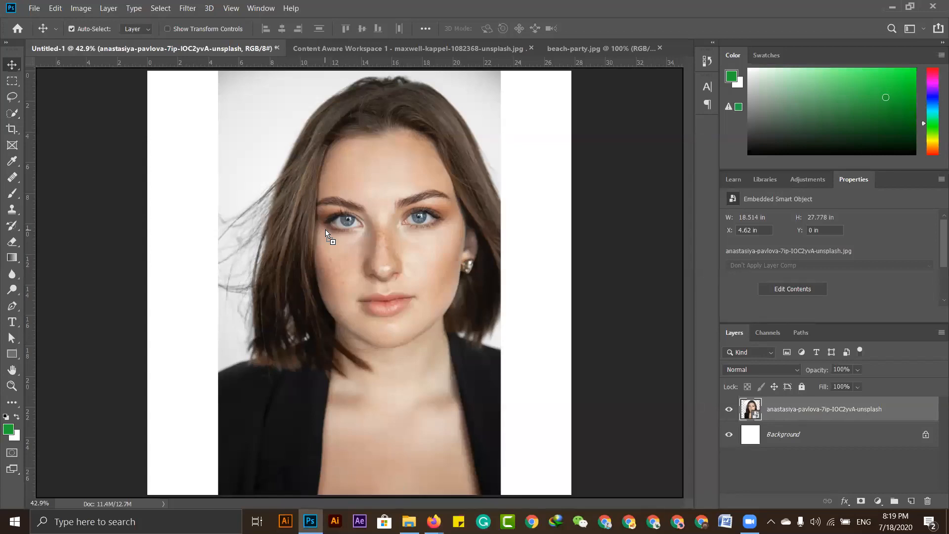
{"action": "left_click_drag", "start_coordinate": [325, 229], "coordinate": [325, 229]}
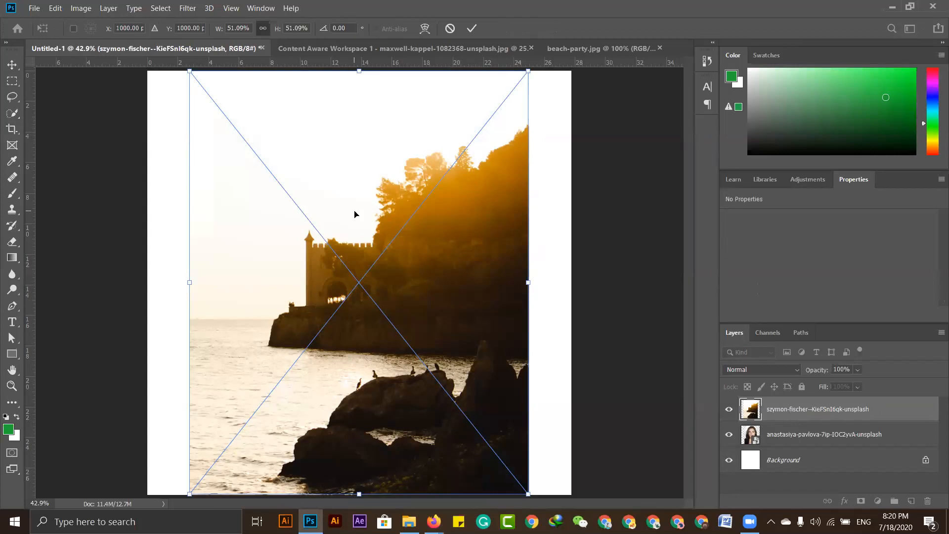
{"action": "left_click", "coordinate": [472, 29]}
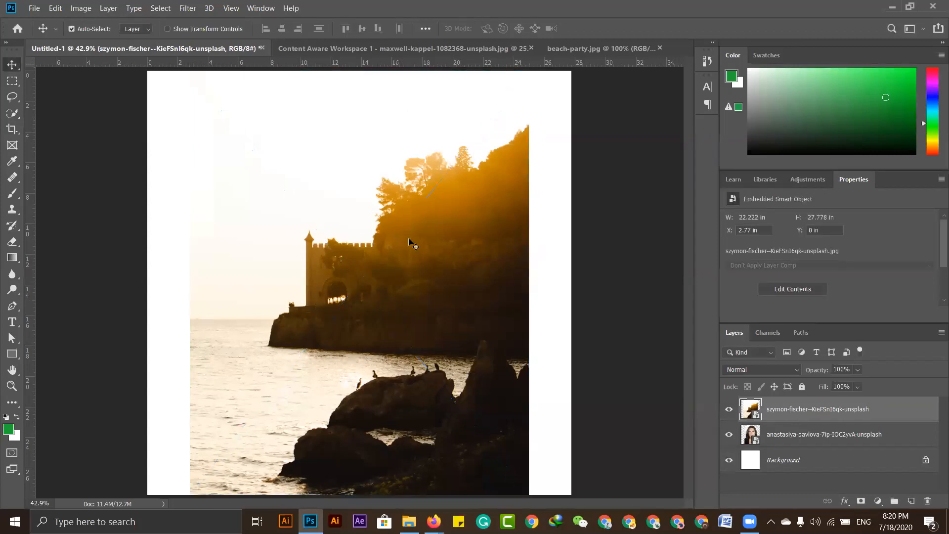
{"action": "key", "text": "Delete"}
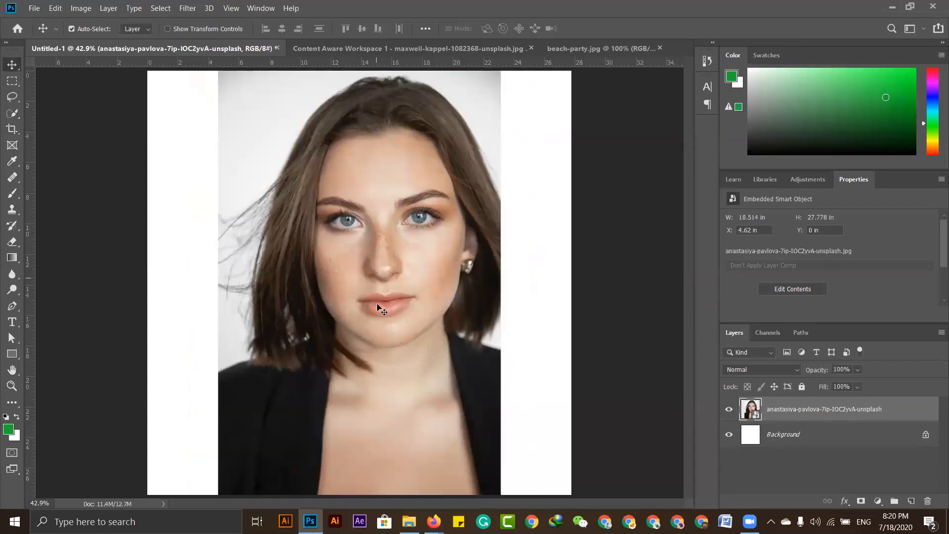
- Open the sunset coastal castle photo from the ps fundamentals folder window as a separate document instead of placing it in Untitled-1
{"action": "left_click", "coordinate": [34, 8]}
{"action": "left_click", "coordinate": [44, 29]}
{"action": "left_click", "coordinate": [339, 228]}
{"action": "left_click", "coordinate": [409, 522]}
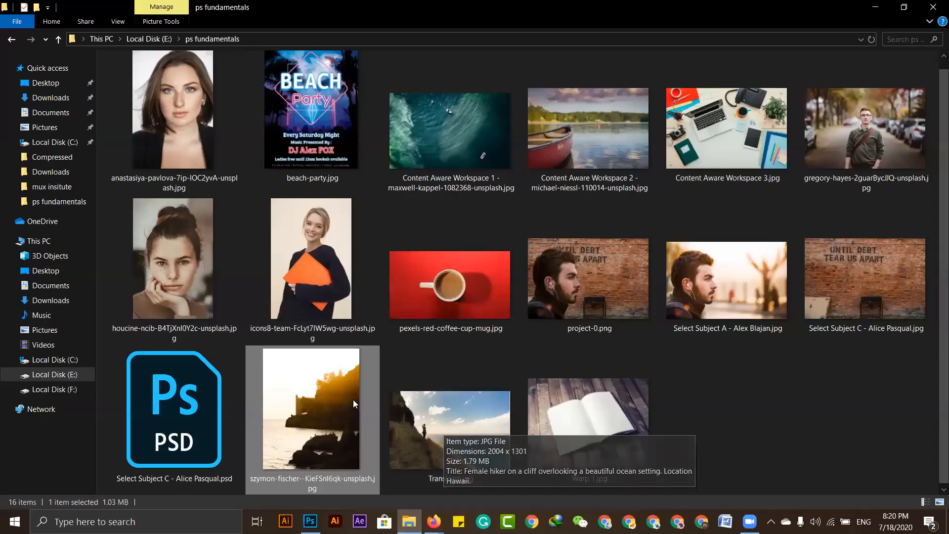
{"action": "left_click_drag", "start_coordinate": [327, 397], "coordinate": [682, 49]}
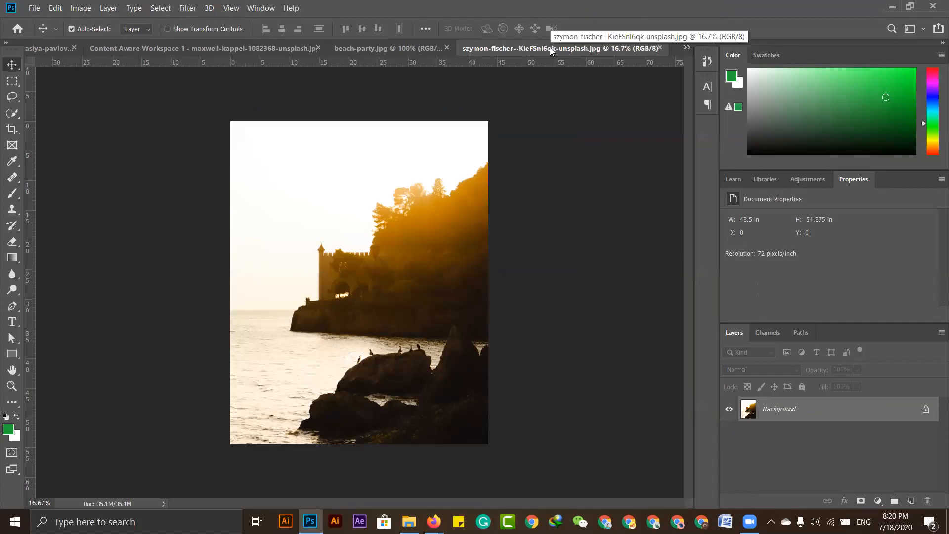
- Close the separately opened image documents, leaving only Untitled-1 open
{"action": "left_click", "coordinate": [657, 48]}
{"action": "left_click", "coordinate": [660, 48]}
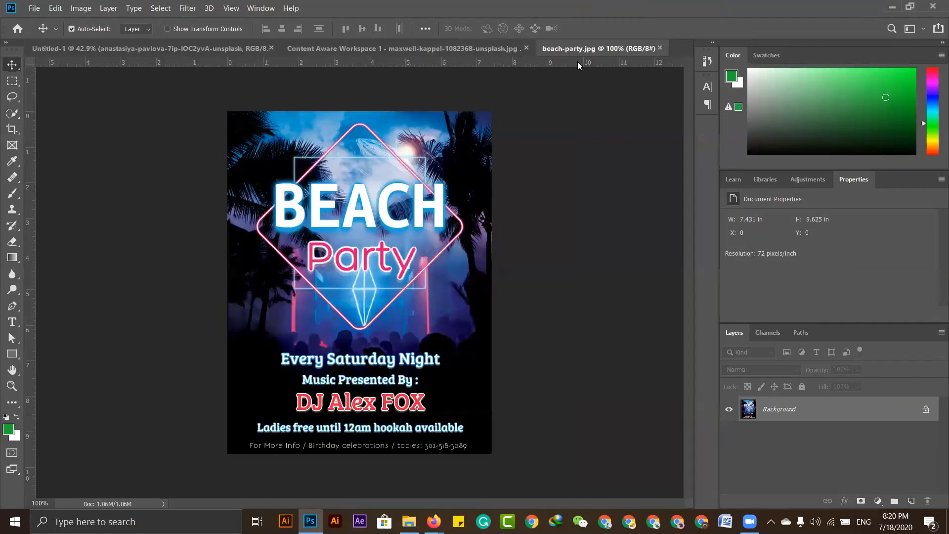
{"action": "left_click", "coordinate": [574, 47]}
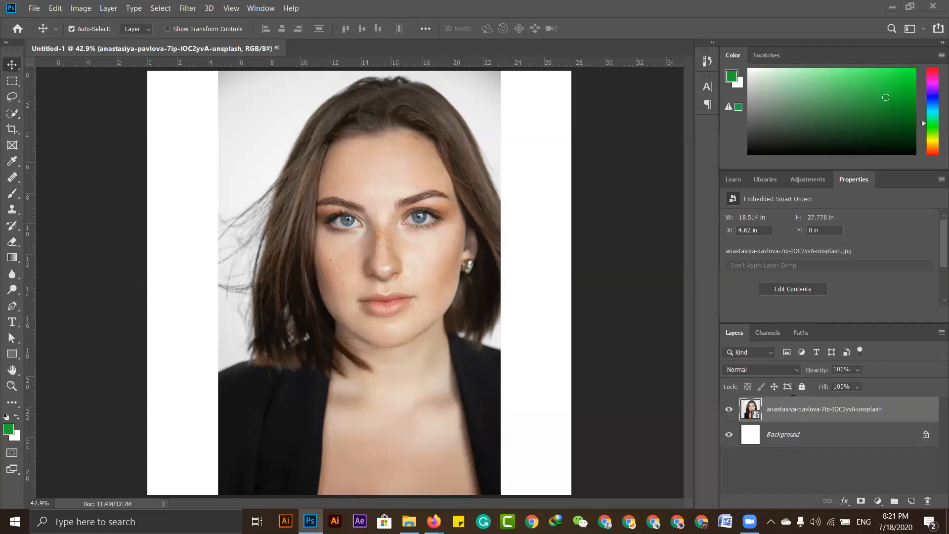
- Place the sunset coastal castle photo from the ps fundamentals folder above the portrait in Untitled-1 at its fitted size
{"action": "left_click", "coordinate": [409, 522]}
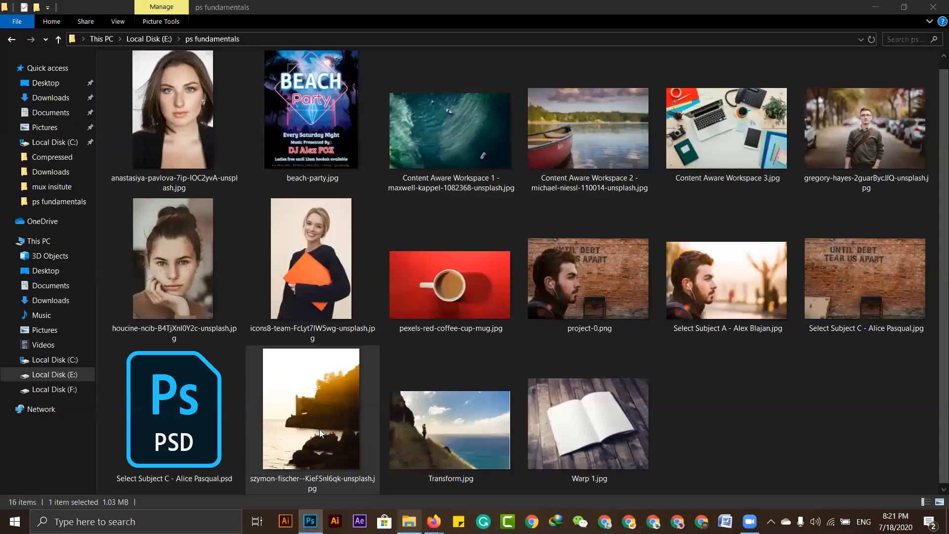
{"action": "left_click", "coordinate": [319, 429]}
{"action": "left_click_drag", "start_coordinate": [319, 429], "coordinate": [358, 312]}
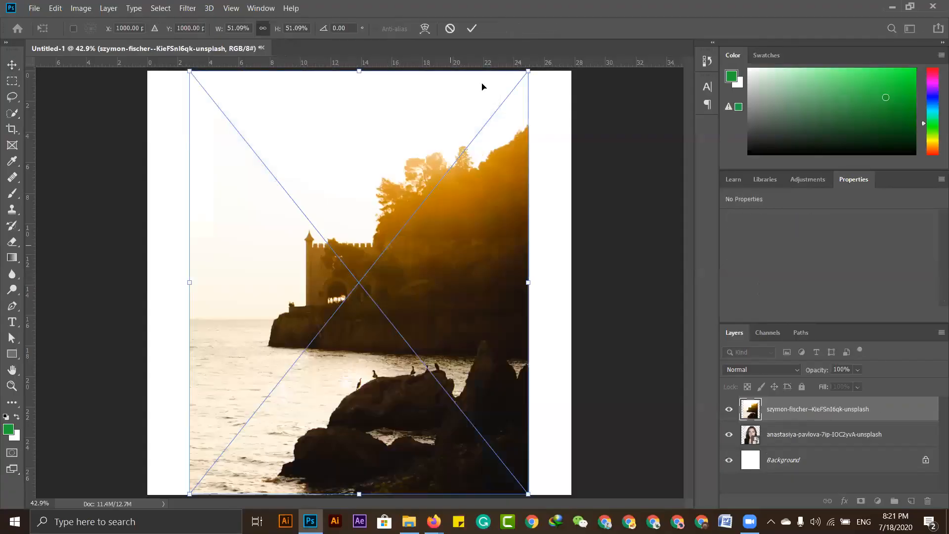
{"action": "left_click", "coordinate": [472, 29]}
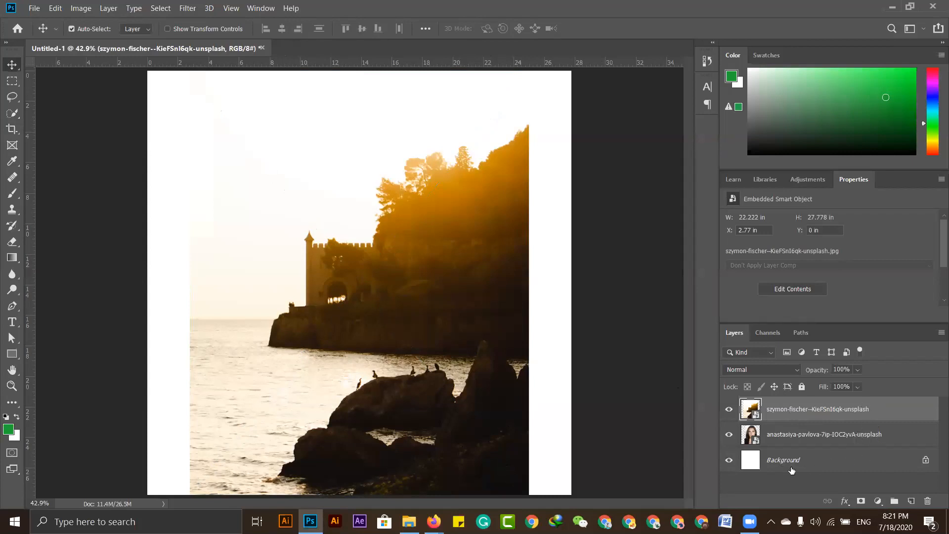
- Hide both photo layers and the Background layer, and show the two photo layers again
{"action": "left_click", "coordinate": [728, 433]}
{"action": "left_click", "coordinate": [729, 409]}
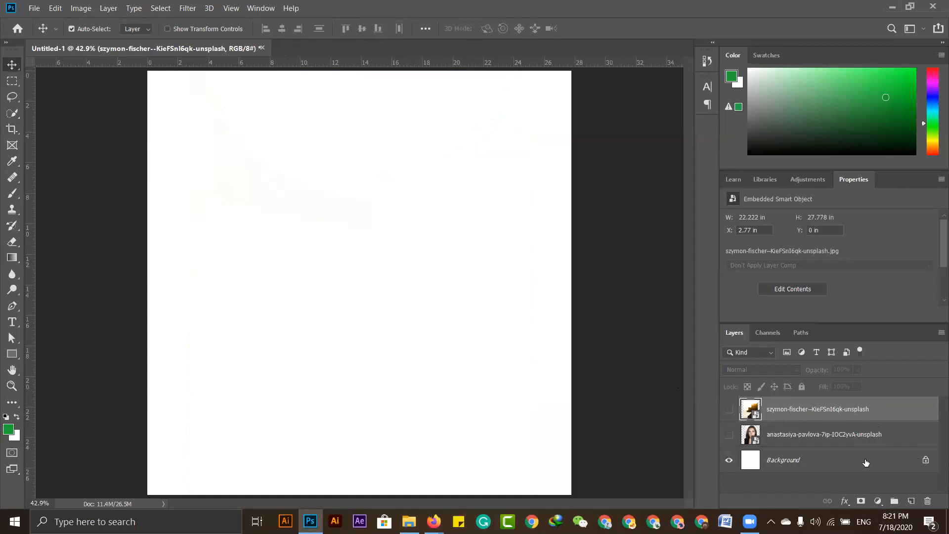
{"action": "left_click", "coordinate": [728, 461]}
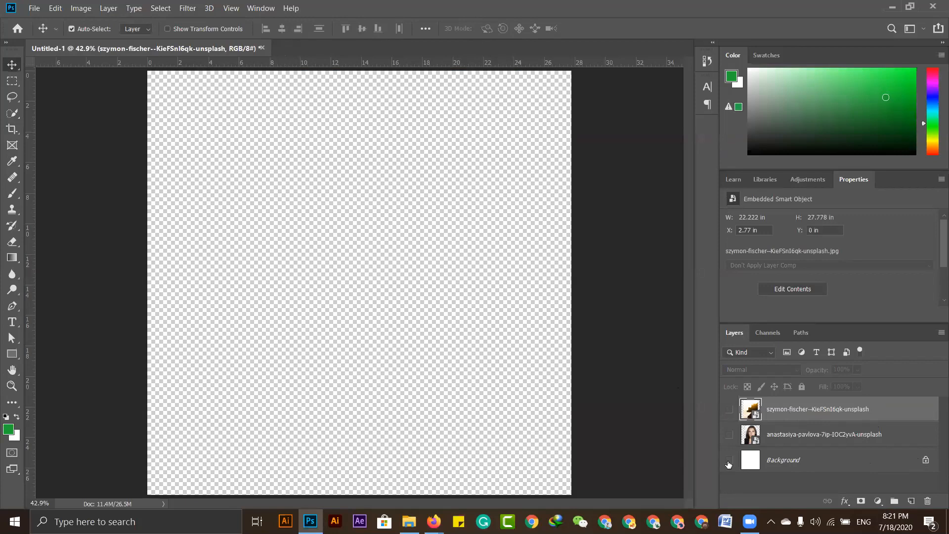
{"action": "left_click", "coordinate": [727, 436]}
{"action": "left_click", "coordinate": [728, 409]}
- Move the portrait flush with the canvas's left edge and the castle photo right to about X 12.65 in, Y 0.61 in
{"action": "left_click_drag", "start_coordinate": [317, 423], "coordinate": [445, 393]}
{"action": "left_click_drag", "start_coordinate": [221, 376], "coordinate": [151, 376]}
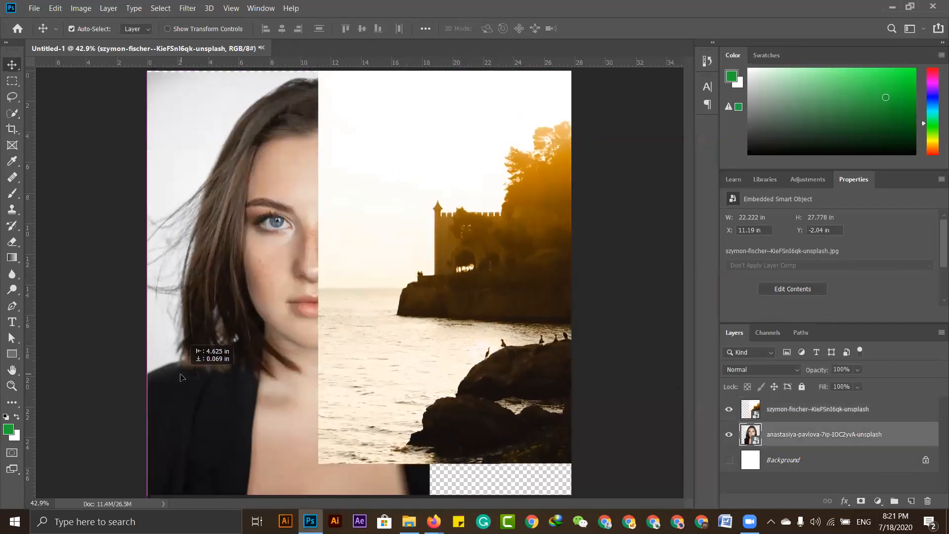
{"action": "left_click_drag", "start_coordinate": [443, 377], "coordinate": [464, 416]}
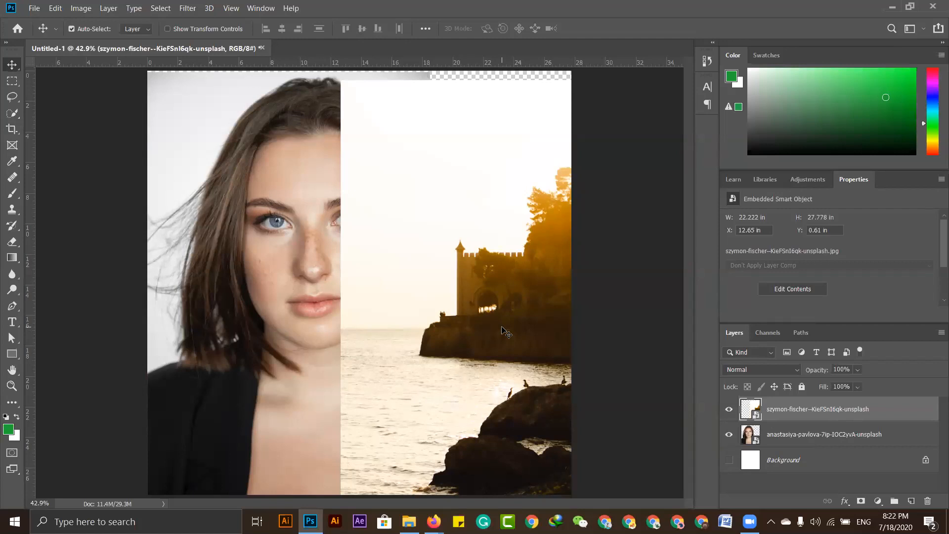
- Draw two green rectangles over the castle photo, about 567 × 374 px in the sky and about 584 × 581 px lower down
{"action": "left_click", "coordinate": [18, 193]}
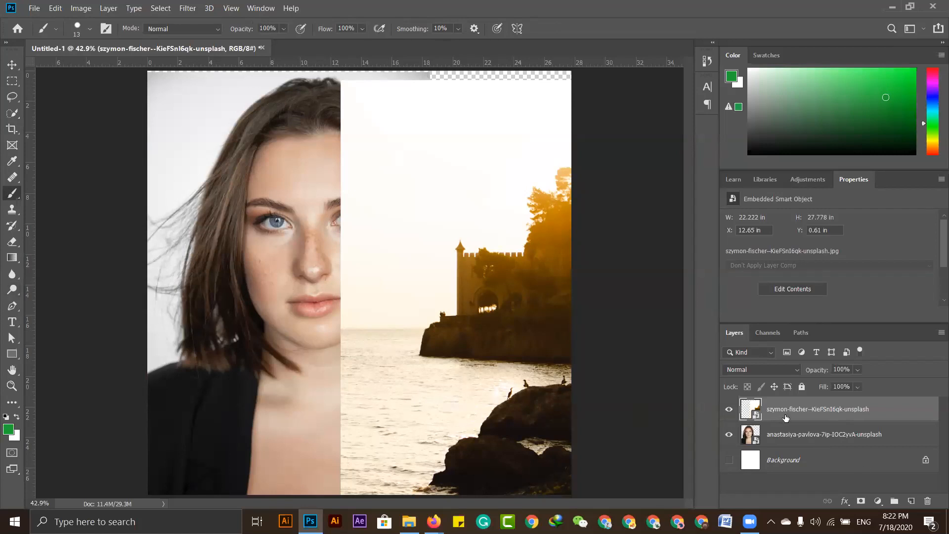
{"action": "left_click", "coordinate": [13, 355]}
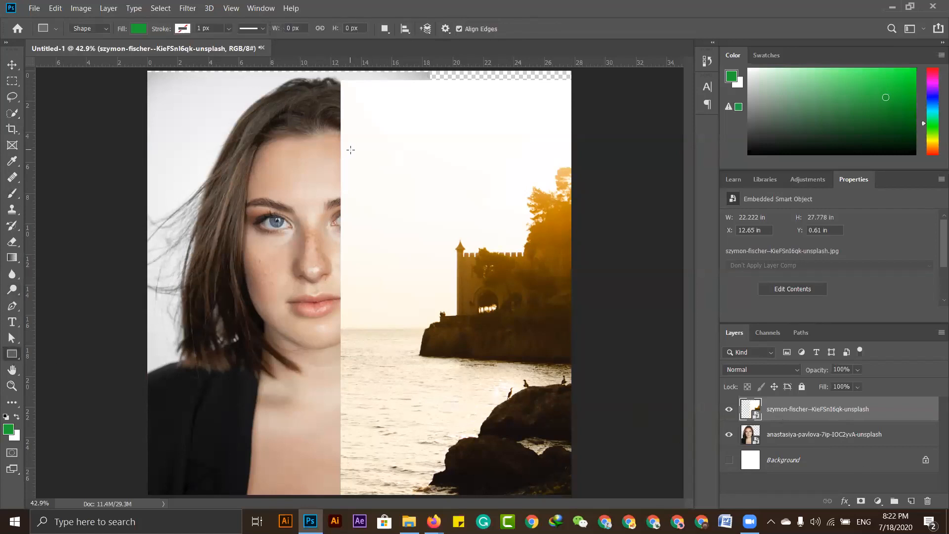
{"action": "left_click_drag", "start_coordinate": [350, 150], "coordinate": [471, 229]}
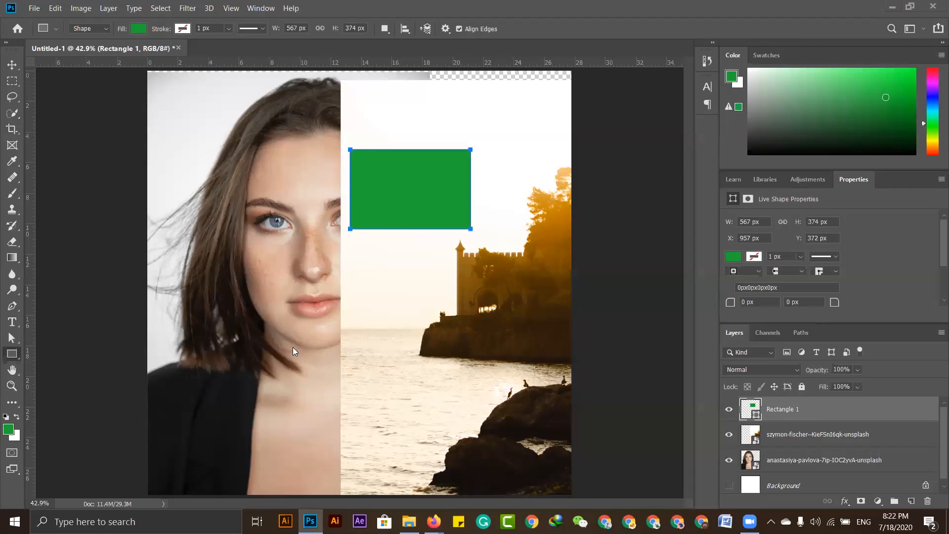
{"action": "left_click_drag", "start_coordinate": [364, 288], "coordinate": [489, 412]}
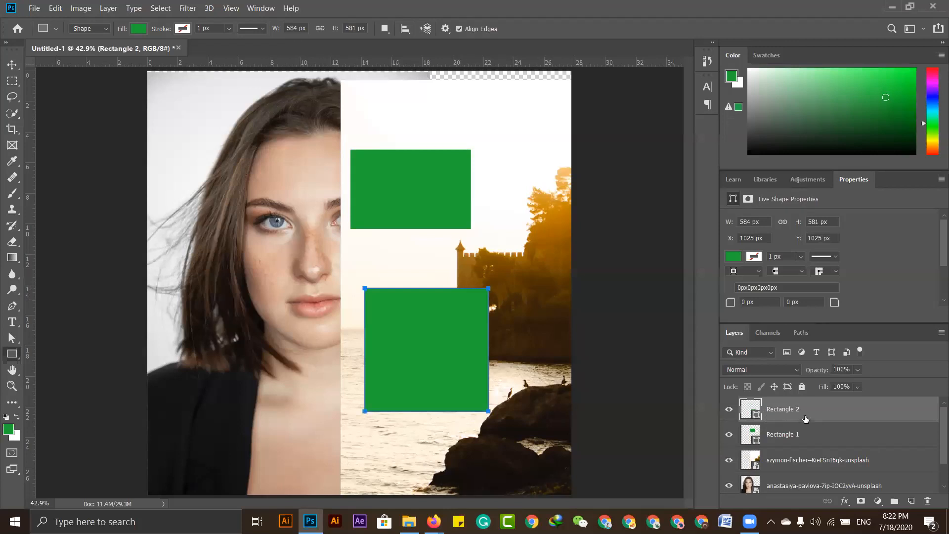
- Move the upper rectangle to about X 1213 px, Y 139 px and the lower one to about X 515 px, Y 1081 px
{"action": "left_click", "coordinate": [10, 63]}
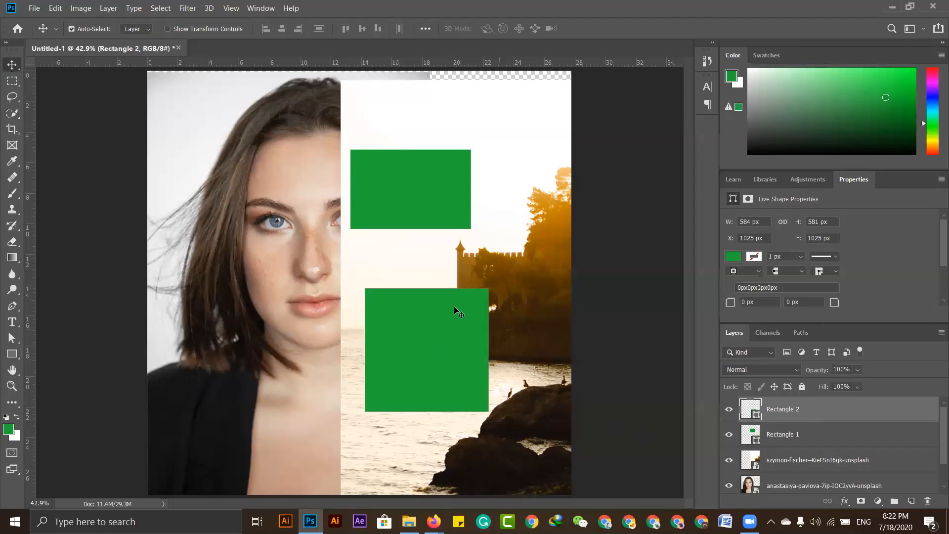
{"action": "left_click_drag", "start_coordinate": [410, 198], "coordinate": [464, 148]}
{"action": "left_click_drag", "start_coordinate": [446, 341], "coordinate": [257, 364]}
- Shift the portrait to about X -4.79 in, Y -0.26 in and the castle photo to about X 13.52 in, Y 1.55 in
{"action": "left_click", "coordinate": [290, 221]}
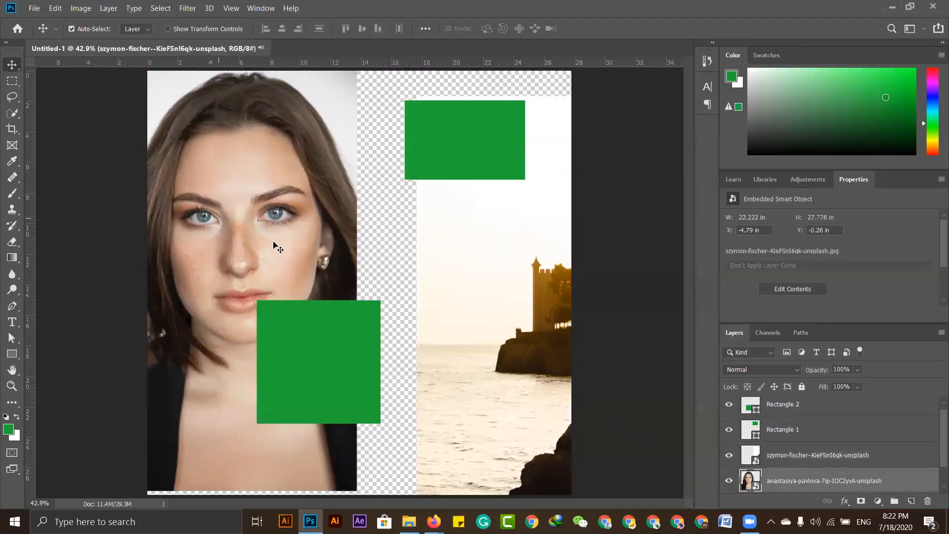
{"action": "left_click_drag", "start_coordinate": [471, 297], "coordinate": [409, 294]}
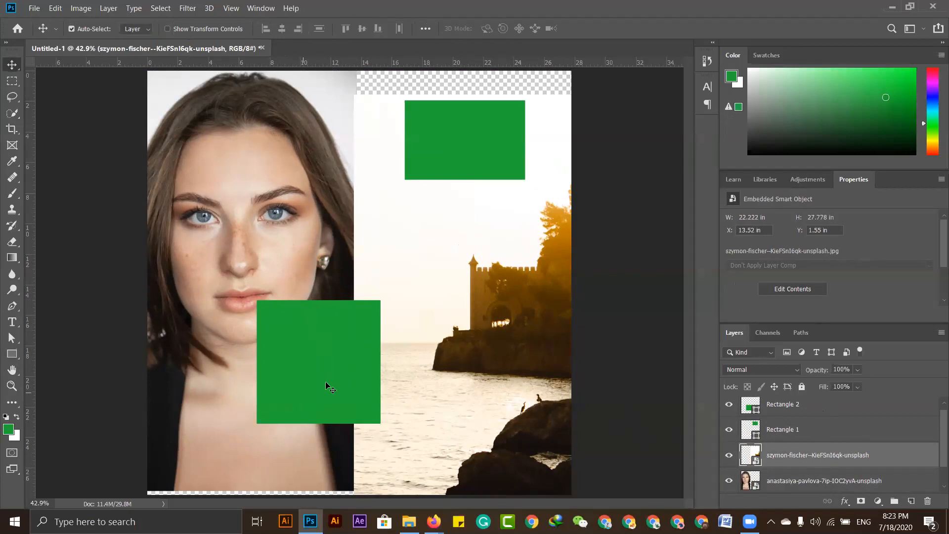
- Raise the portrait layer to the top of the layer stack and move the portrait to about X 4.37 in, Y 0.01 in
{"action": "scroll", "coordinate": [815, 464], "scroll_direction": "down", "scroll_amount": 1}
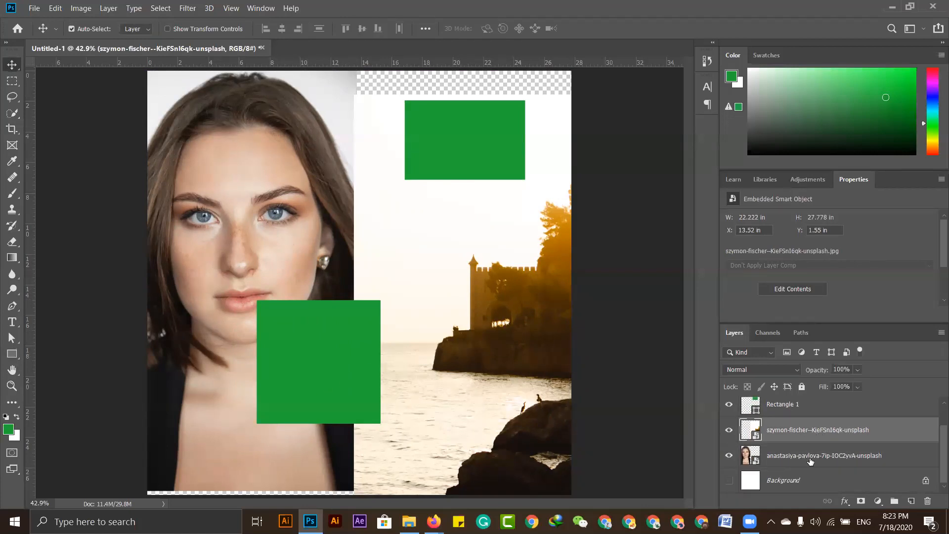
{"action": "left_click", "coordinate": [810, 461]}
{"action": "left_click_drag", "start_coordinate": [811, 461], "coordinate": [810, 400]}
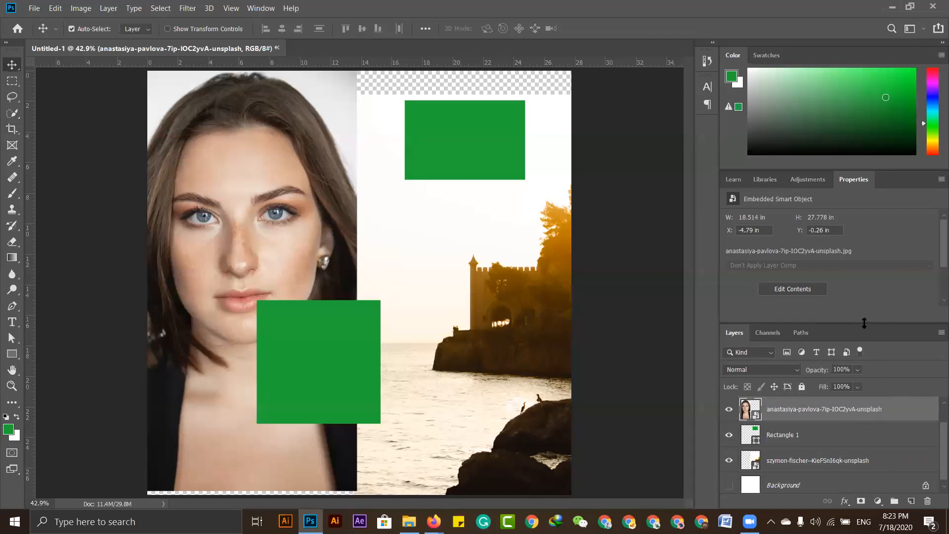
{"action": "left_click_drag", "start_coordinate": [865, 323], "coordinate": [861, 220]}
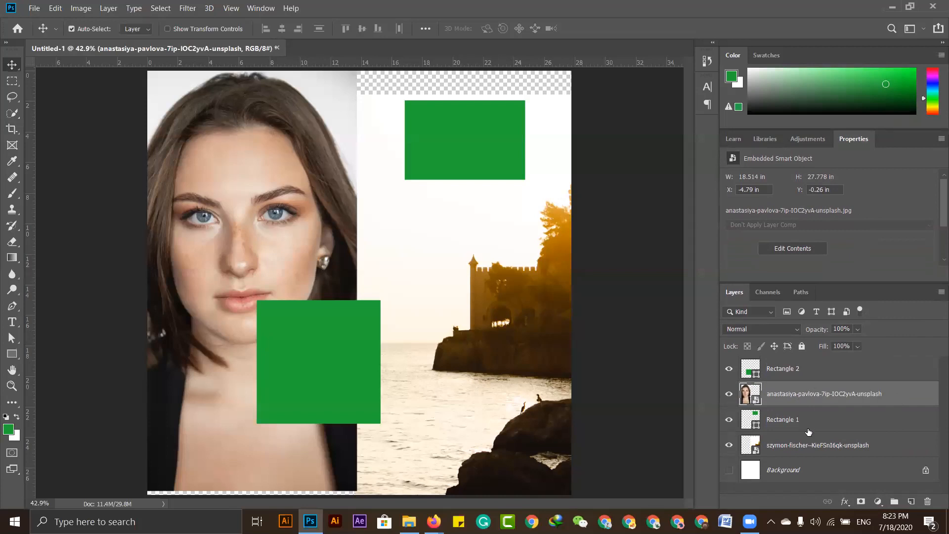
{"action": "left_click_drag", "start_coordinate": [819, 396], "coordinate": [819, 361]}
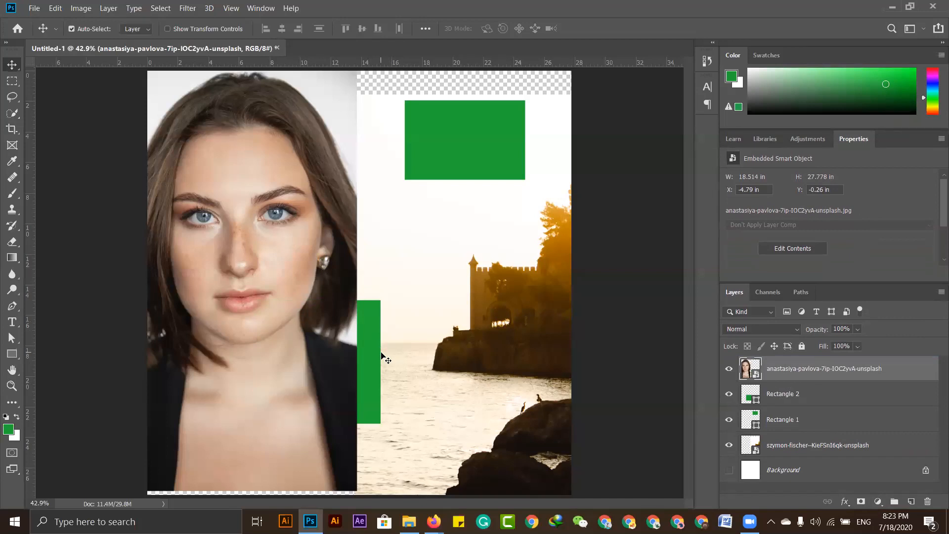
{"action": "left_click_drag", "start_coordinate": [323, 354], "coordinate": [418, 358]}
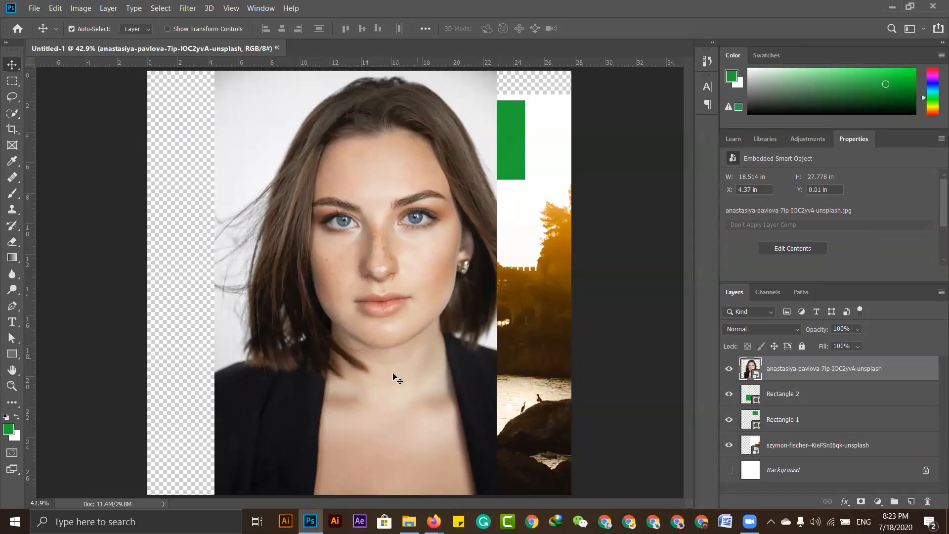
- Raise the castle photo layer to the top of the stack and move the photo to about X 3.52 in, Y -0.41 in
{"action": "left_click", "coordinate": [819, 450]}
{"action": "left_click_drag", "start_coordinate": [823, 403], "coordinate": [825, 368]}
{"action": "left_click_drag", "start_coordinate": [433, 398], "coordinate": [280, 366]}
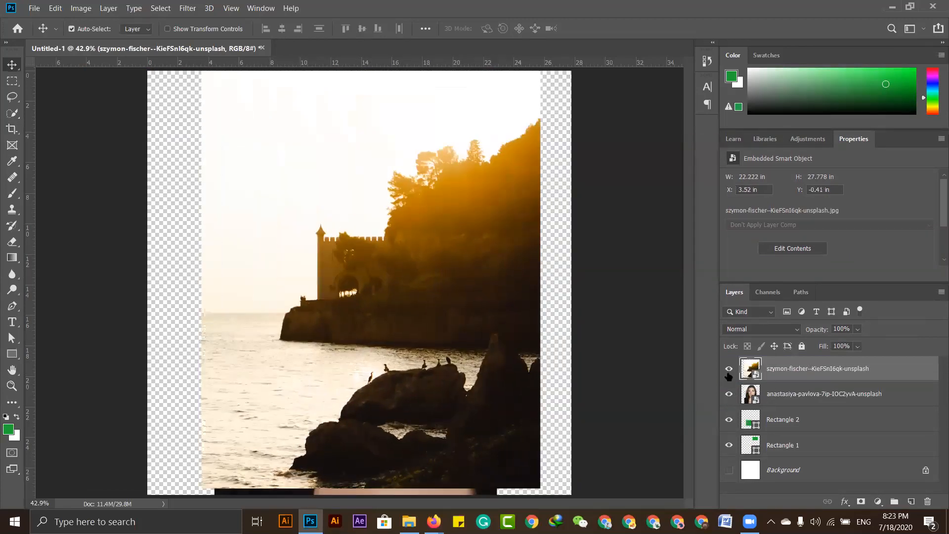
- Hide the castle photo layer to check what lies beneath it, and show it again
{"action": "left_click", "coordinate": [729, 371]}
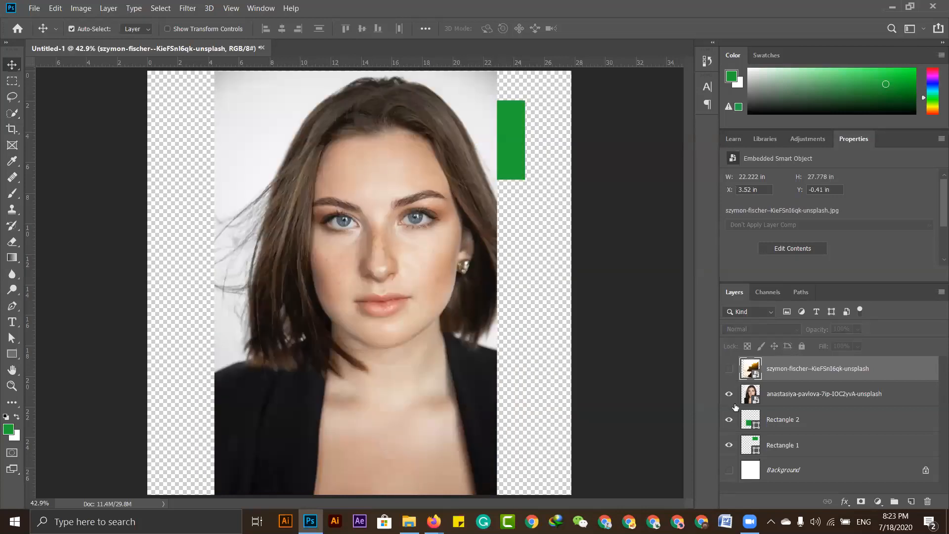
{"action": "left_click", "coordinate": [729, 372]}
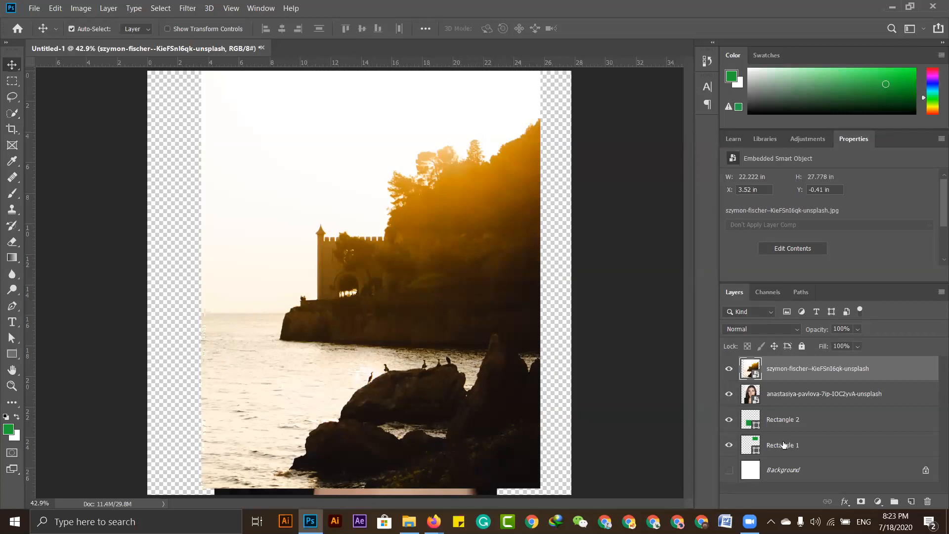
- Raise the Rectangle 1 layer above the castle photo and move the rectangle to about X 821 px, Y 650 px
{"action": "left_click_drag", "start_coordinate": [784, 447], "coordinate": [792, 366]}
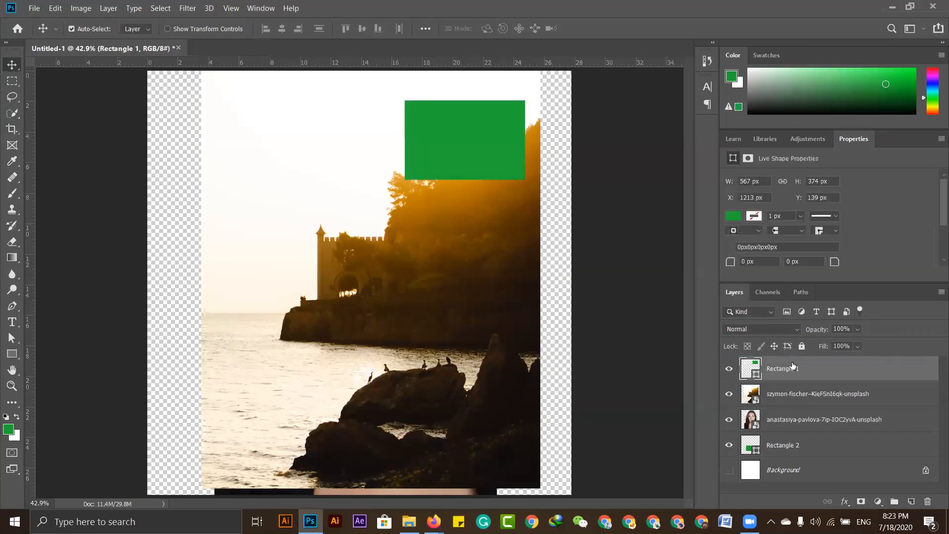
{"action": "left_click_drag", "start_coordinate": [417, 148], "coordinate": [334, 257]}
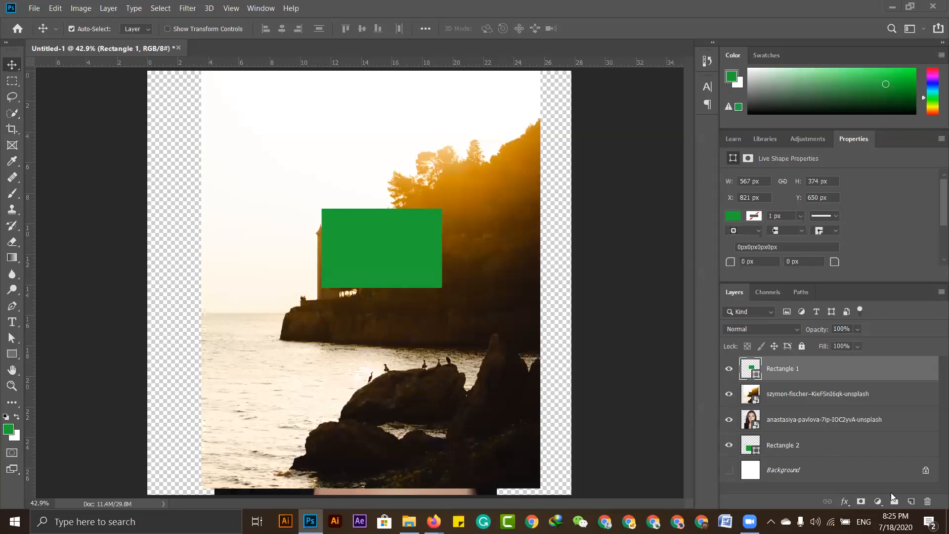
- Delete both rectangle layers and both photo layers, leaving only a visible Background layer
{"action": "left_click", "coordinate": [861, 450]}
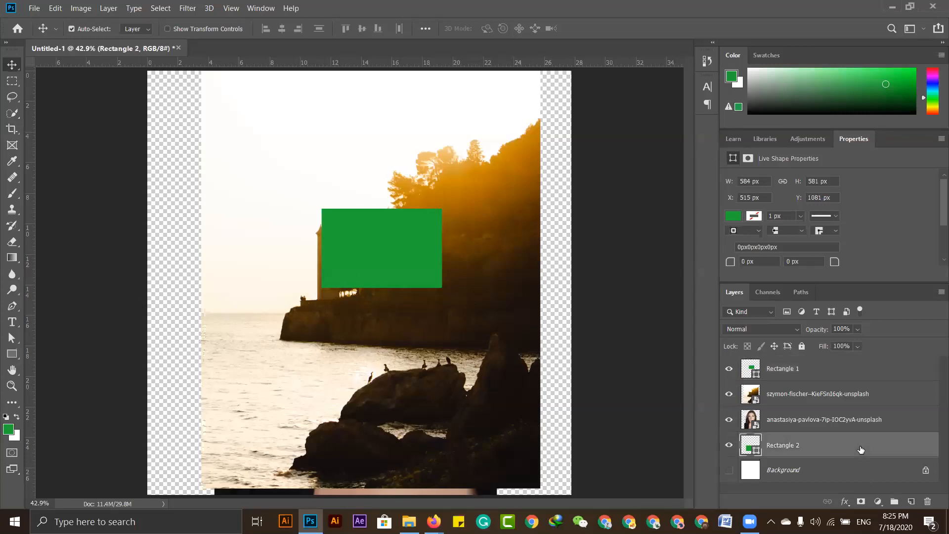
{"action": "left_click", "coordinate": [872, 374], "text": "shift"}
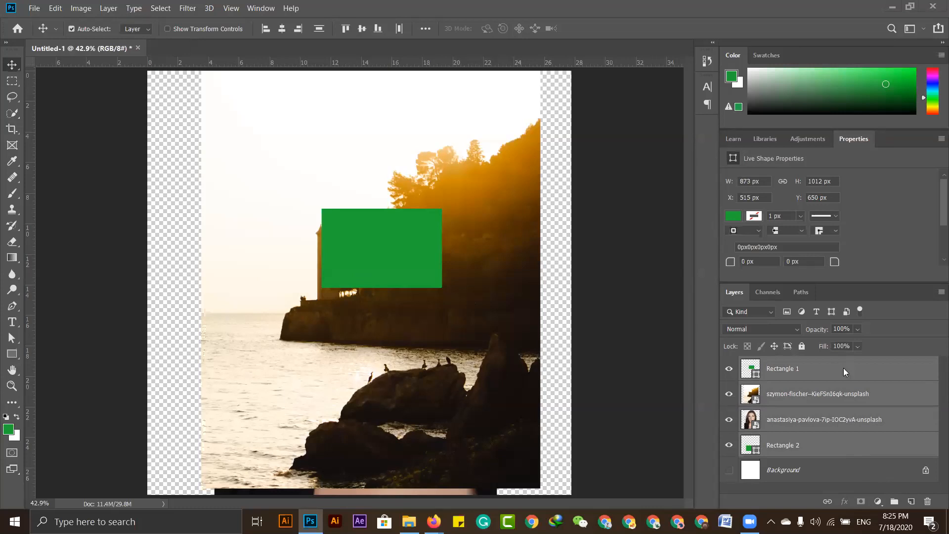
{"action": "left_click", "coordinate": [843, 467]}
{"action": "left_click", "coordinate": [809, 371]}
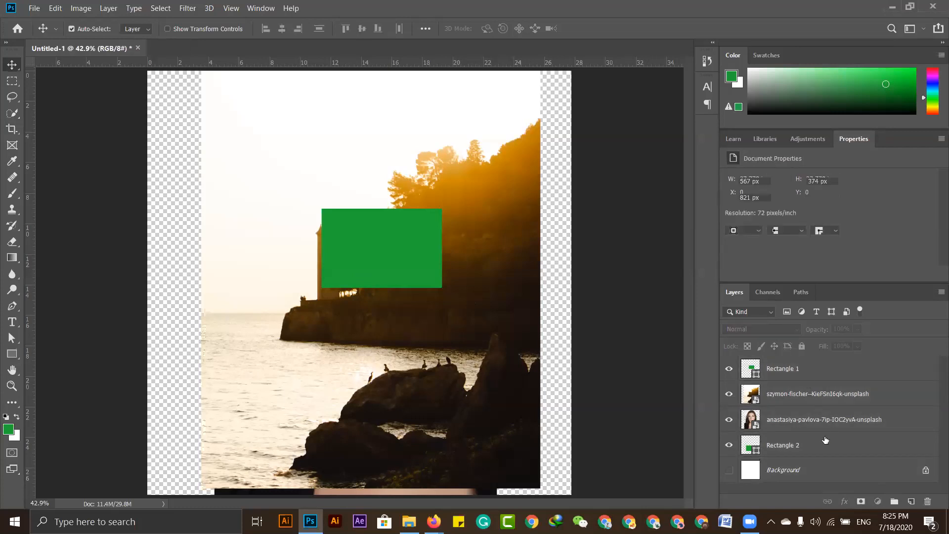
{"action": "left_click", "coordinate": [827, 448], "text": "shift"}
{"action": "key", "text": "Delete"}
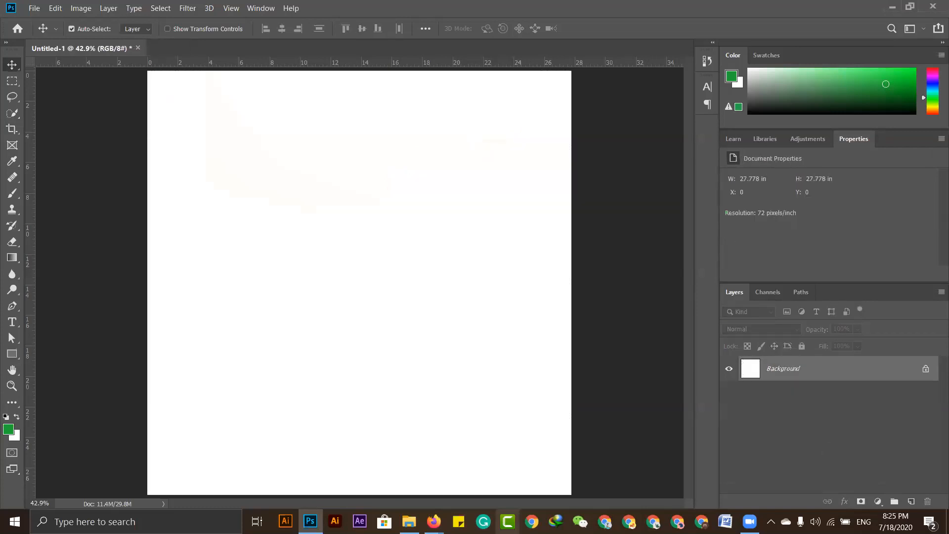
- Place the portrait of the woman in the black blazer from the ps fundamentals folder into Untitled-1 at its fitted size
{"action": "key", "text": "alt+Tab"}
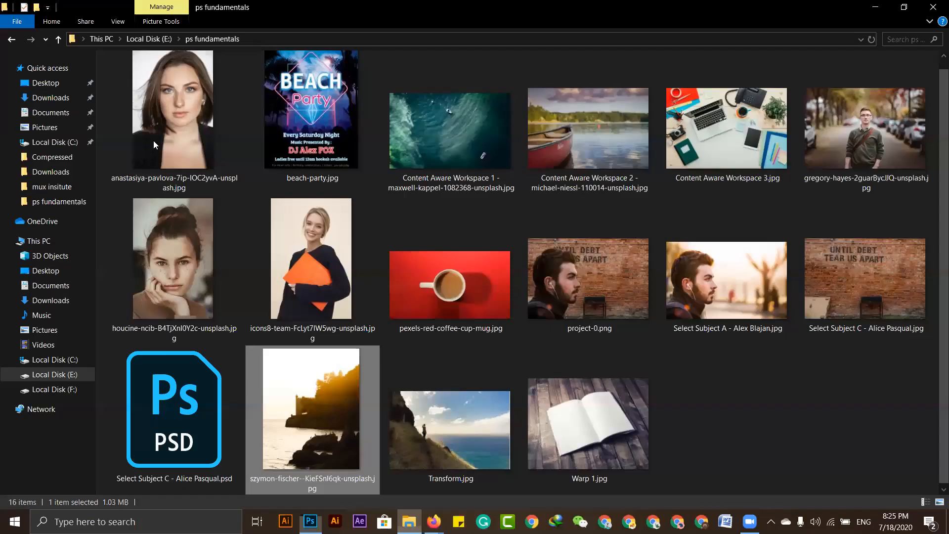
{"action": "left_click_drag", "start_coordinate": [164, 133], "coordinate": [304, 292]}
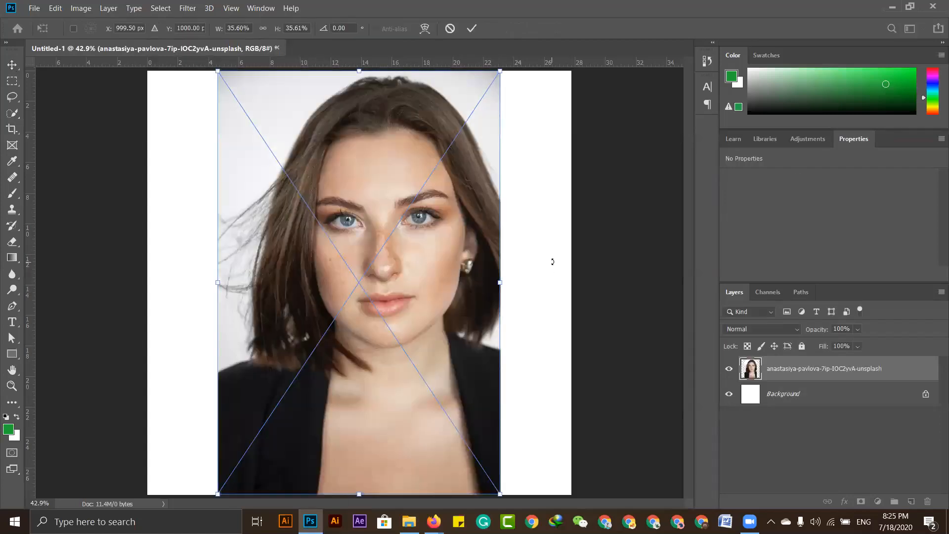
{"action": "left_click", "coordinate": [472, 29]}
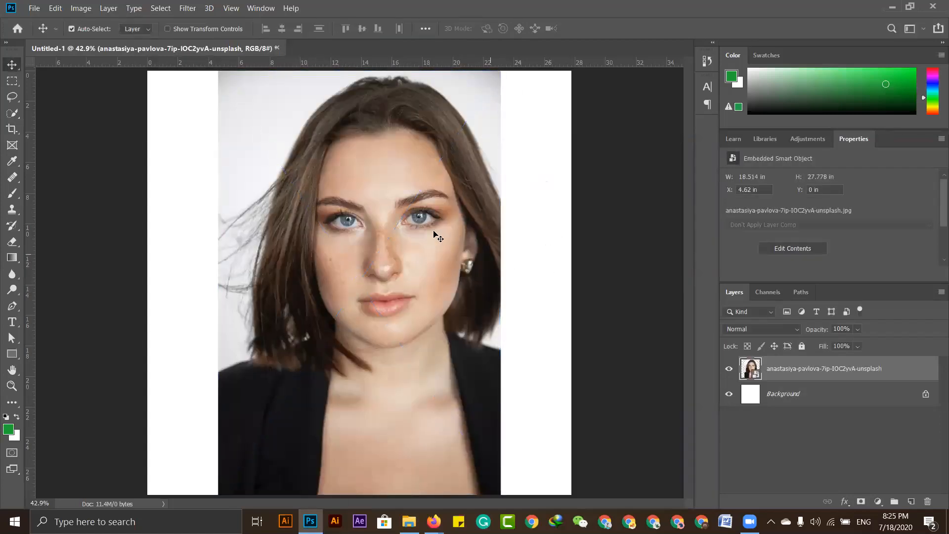
- Examine the eye beside the earring in the portrait at high magnification, and return to a view of the face
{"action": "key", "text": "z"}
{"action": "left_click_drag", "start_coordinate": [418, 213], "coordinate": [464, 267]}
{"action": "scroll", "coordinate": [464, 267], "scroll_direction": "up", "scroll_amount": 5}
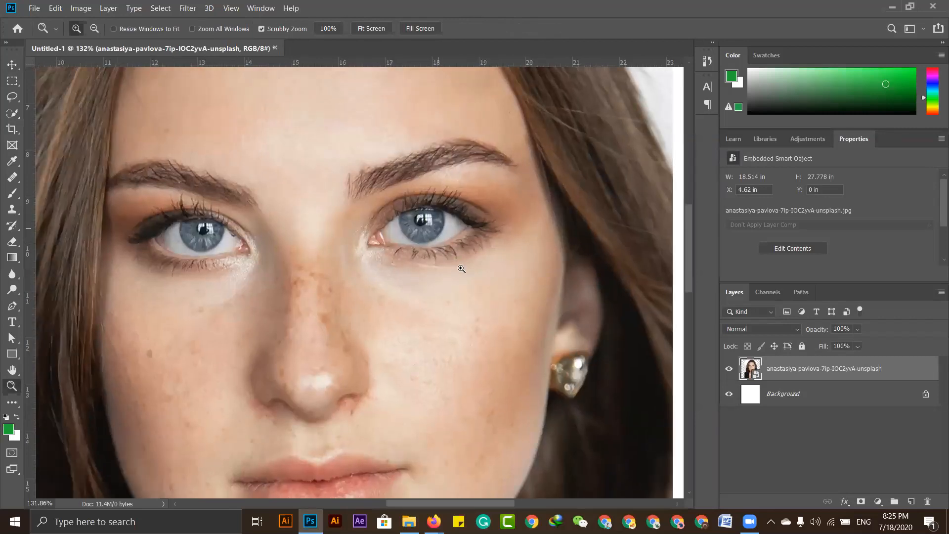
{"action": "scroll", "coordinate": [477, 249], "scroll_direction": "up", "scroll_amount": 3}
{"action": "scroll", "coordinate": [477, 250], "scroll_direction": "up", "scroll_amount": 3}
{"action": "scroll", "coordinate": [457, 237], "scroll_direction": "up", "scroll_amount": 3}
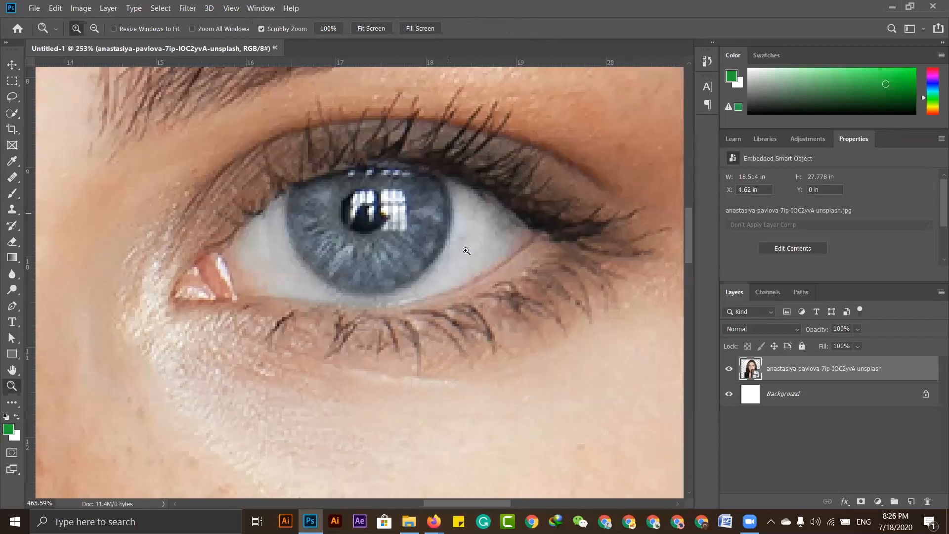
{"action": "scroll", "coordinate": [456, 236], "scroll_direction": "down", "scroll_amount": 6}
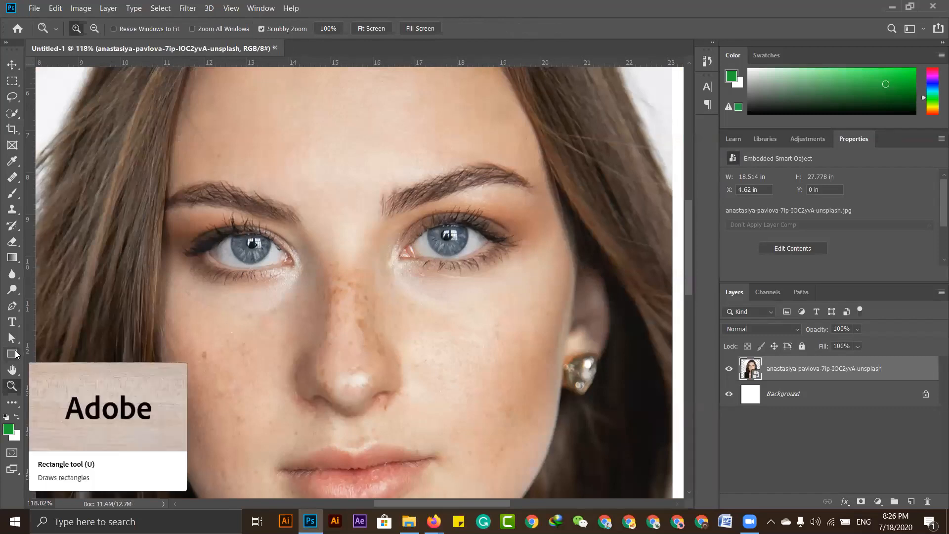
- Draw a green circle about 64 × 64 px with the Ellipse tool over the iris of the eye nearest the earring
{"action": "left_click", "coordinate": [16, 351]}
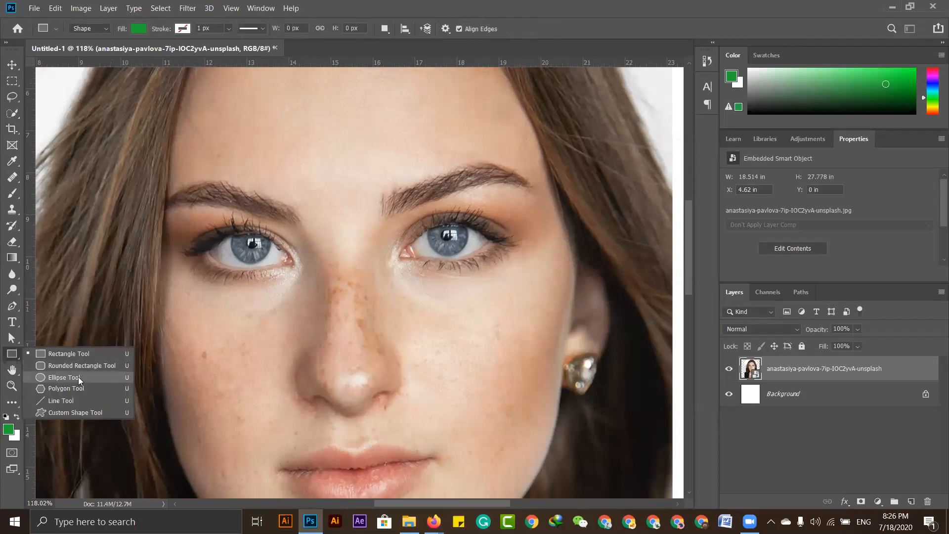
{"action": "left_click", "coordinate": [78, 377]}
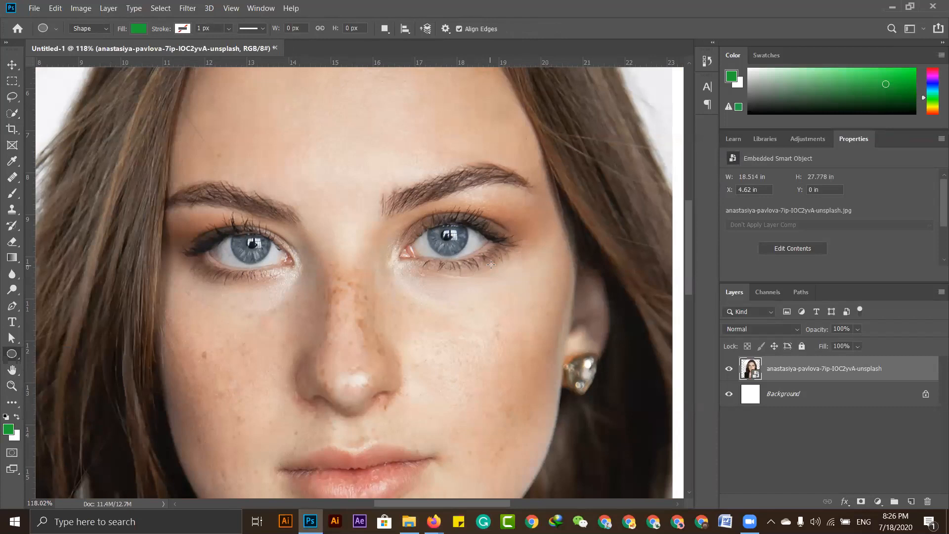
{"action": "key", "text": "ctrl+space"}
{"action": "left_click_drag", "start_coordinate": [461, 239], "coordinate": [495, 283]}
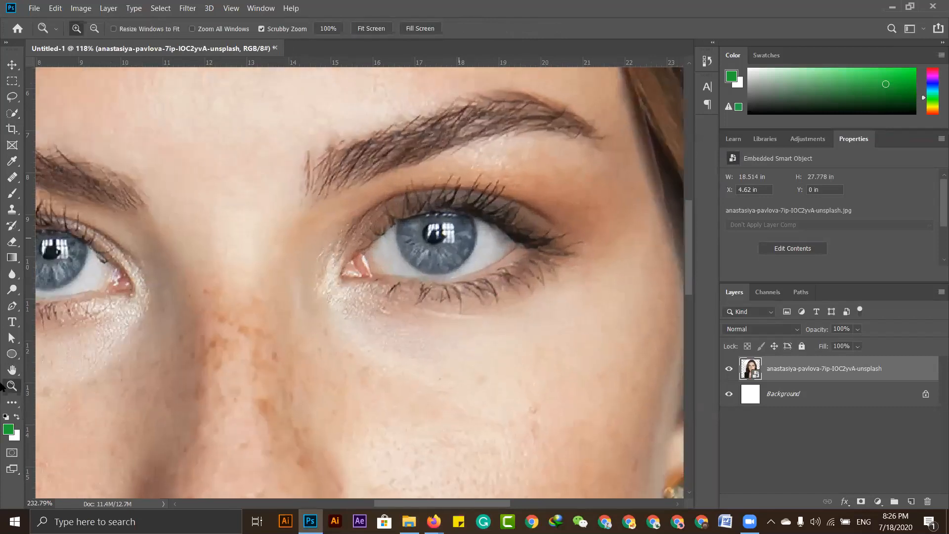
{"action": "left_click", "coordinate": [11, 354]}
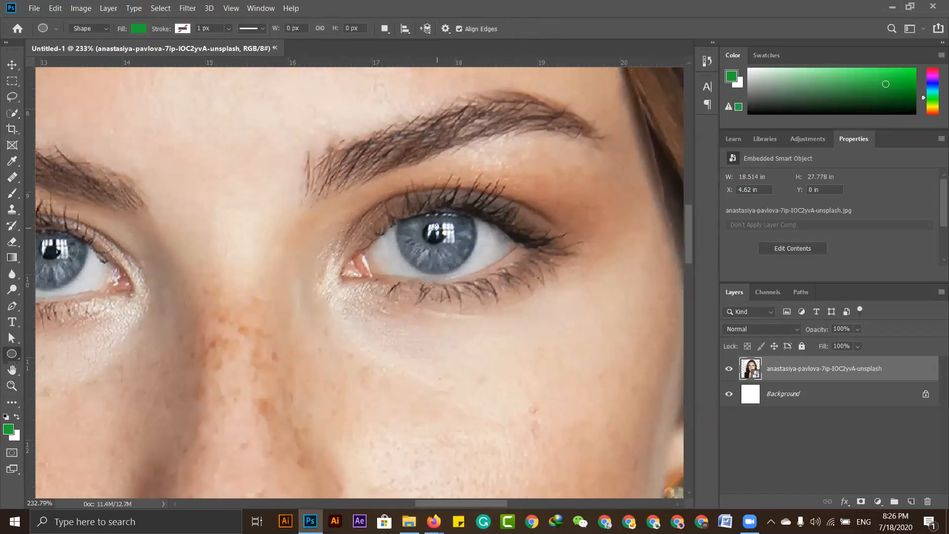
{"action": "left_click_drag", "start_coordinate": [408, 222], "coordinate": [495, 294]}
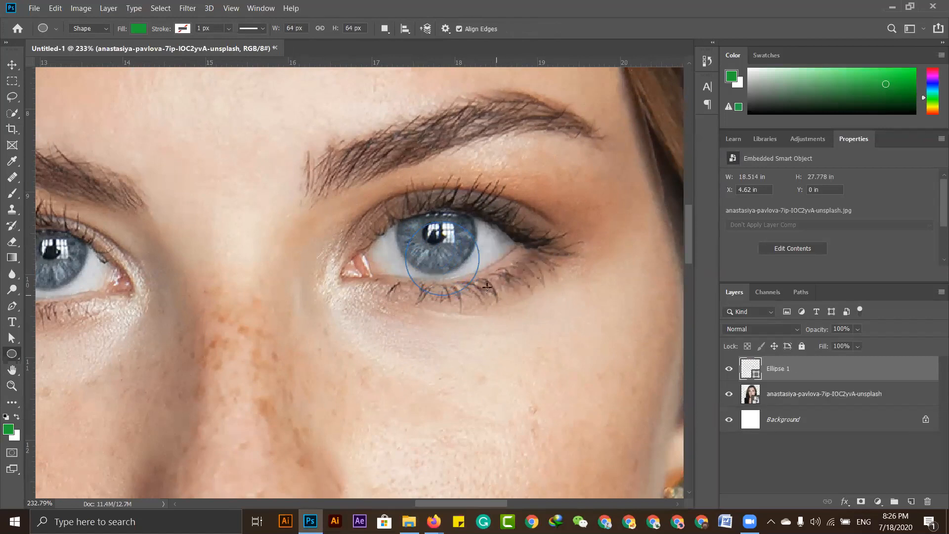
- Move the green circle onto the iris, at about X 1248 px, Y 654 px
{"action": "left_click", "coordinate": [13, 64]}
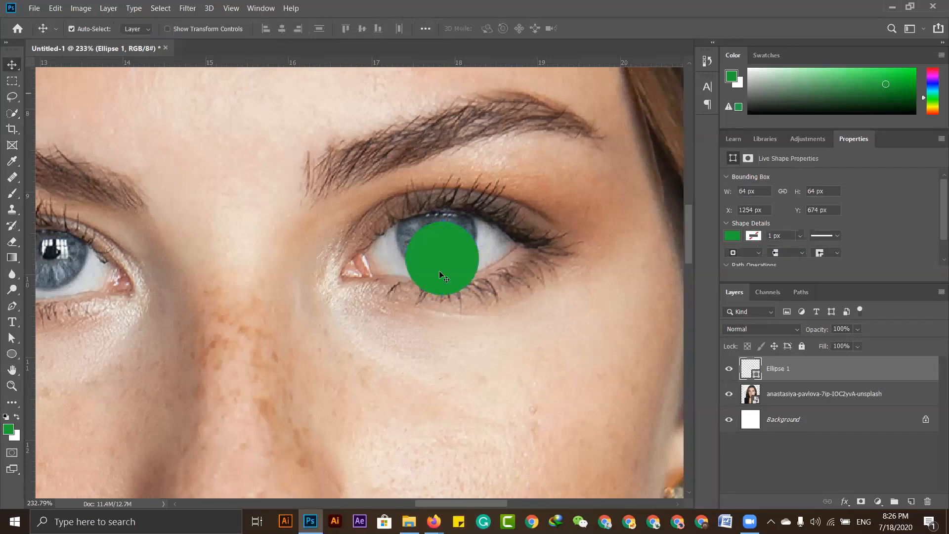
{"action": "left_click_drag", "start_coordinate": [445, 246], "coordinate": [443, 247]}
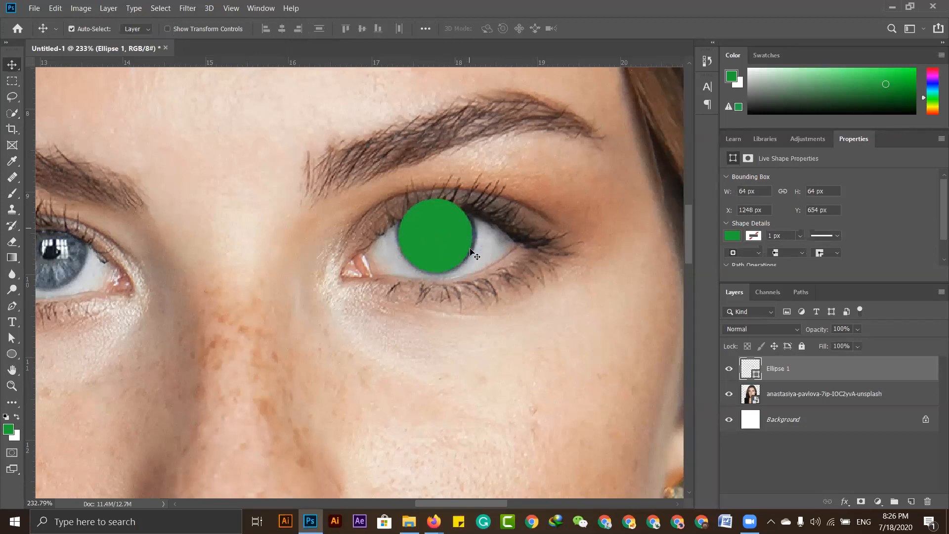
{"action": "key", "text": "z"}
{"action": "left_click", "coordinate": [448, 312]}
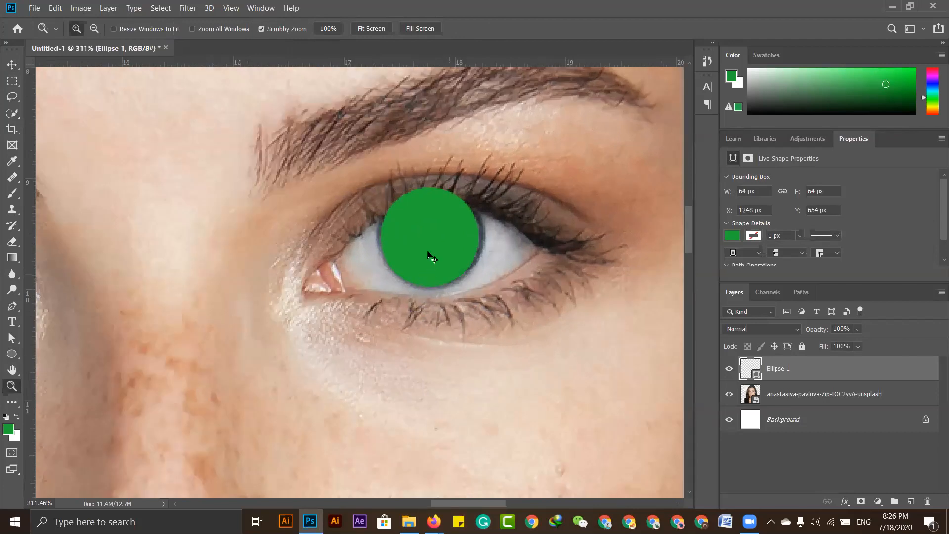
- Nudge the green circle over the iris up to Y 653 px
{"action": "key", "text": "v"}
{"action": "left_click_drag", "start_coordinate": [428, 250], "coordinate": [427, 251]}
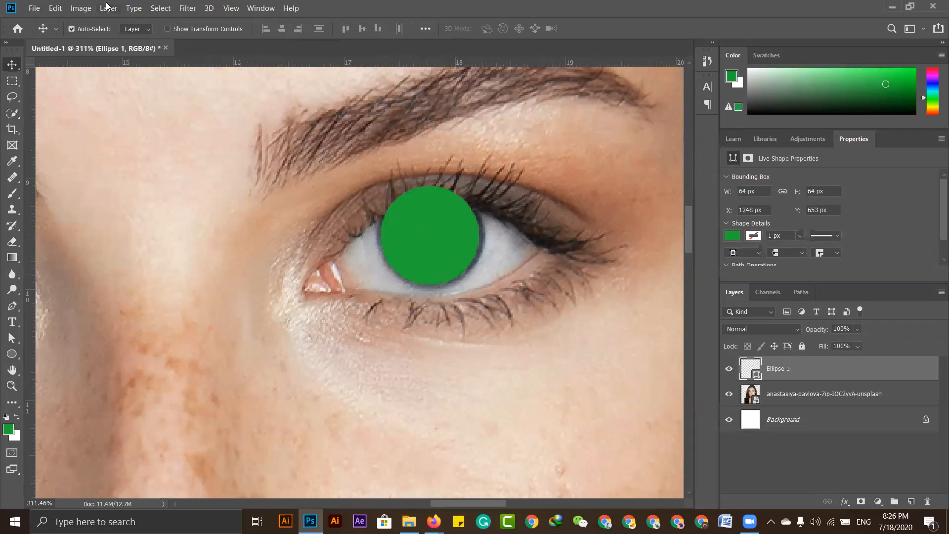
{"action": "left_click", "coordinate": [81, 8]}
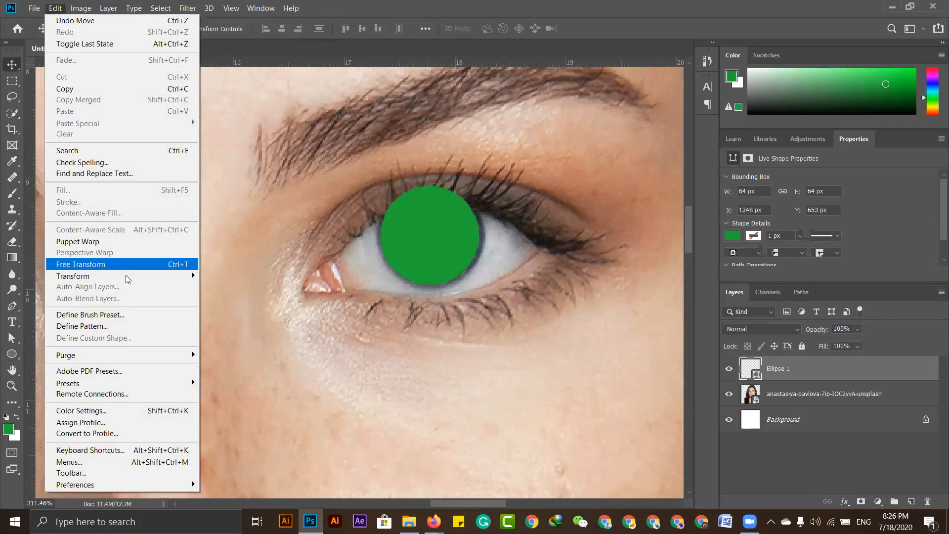
{"action": "mouse_move", "coordinate": [131, 275]}
{"action": "left_click", "coordinate": [156, 268]}
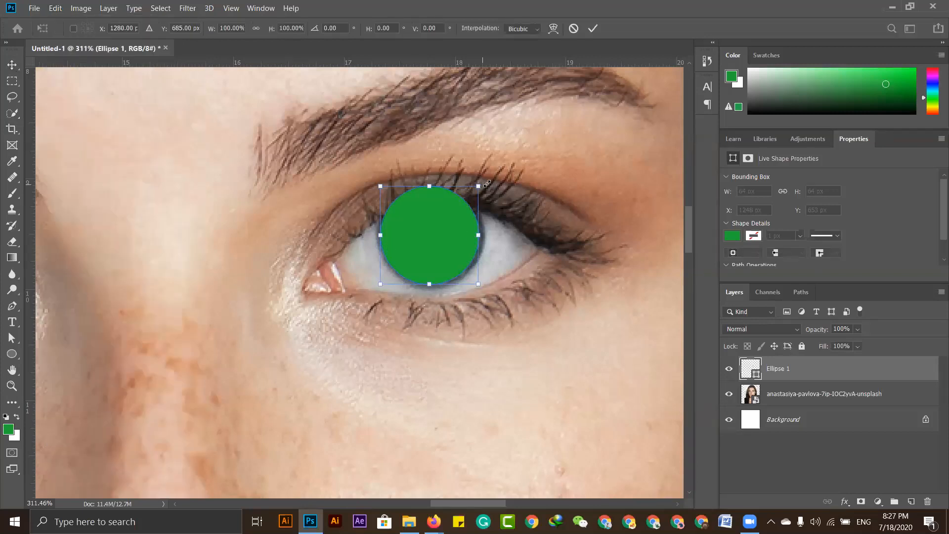
{"action": "left_click_drag", "start_coordinate": [479, 186], "coordinate": [532, 151]}
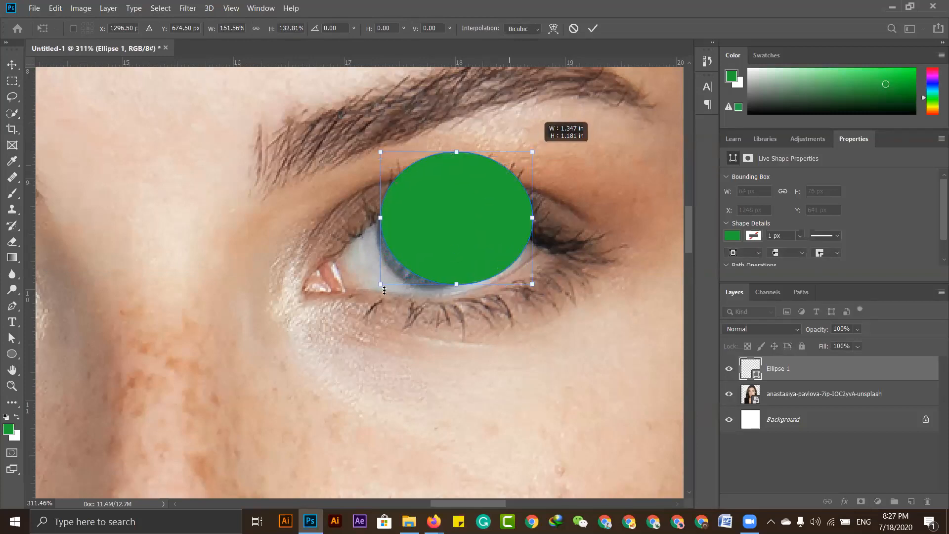
{"action": "left_click_drag", "start_coordinate": [381, 286], "coordinate": [360, 303]}
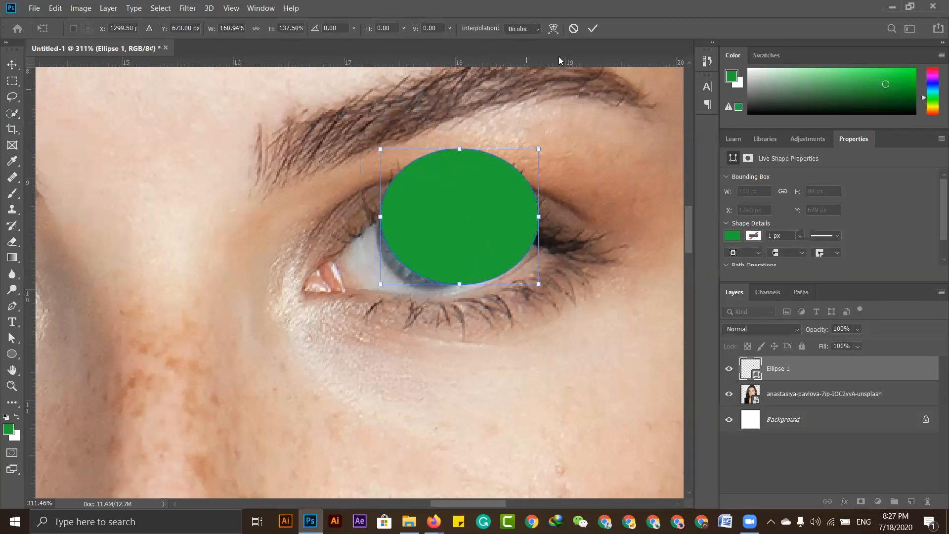
{"action": "left_click", "coordinate": [575, 28]}
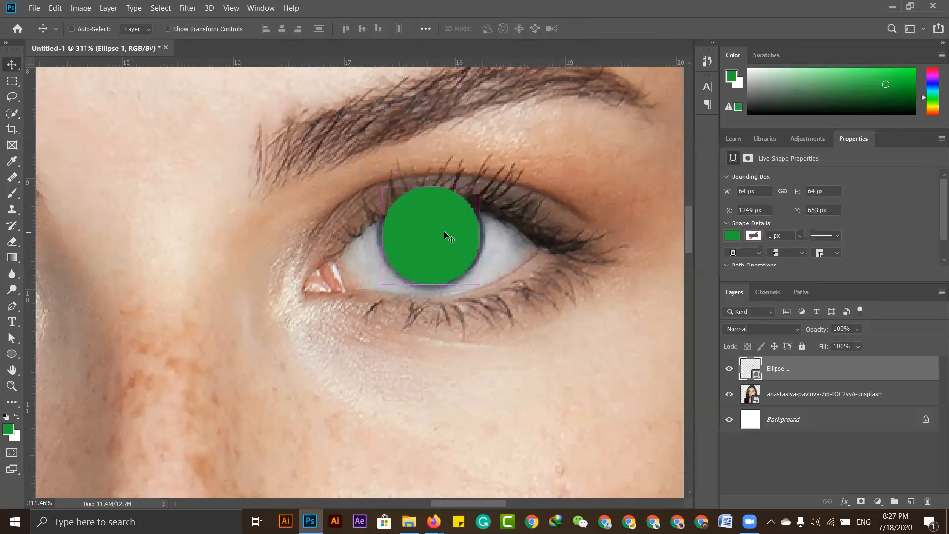
- Scale the green circle proportionally to about 70 × 70 px and center it over the iris at about X 1246 px, Y 649 px
{"action": "key", "text": "ctrl+t"}
{"action": "left_click_drag", "start_coordinate": [479, 187], "coordinate": [492, 180]}
{"action": "left_click_drag", "start_coordinate": [437, 233], "coordinate": [434, 240]}
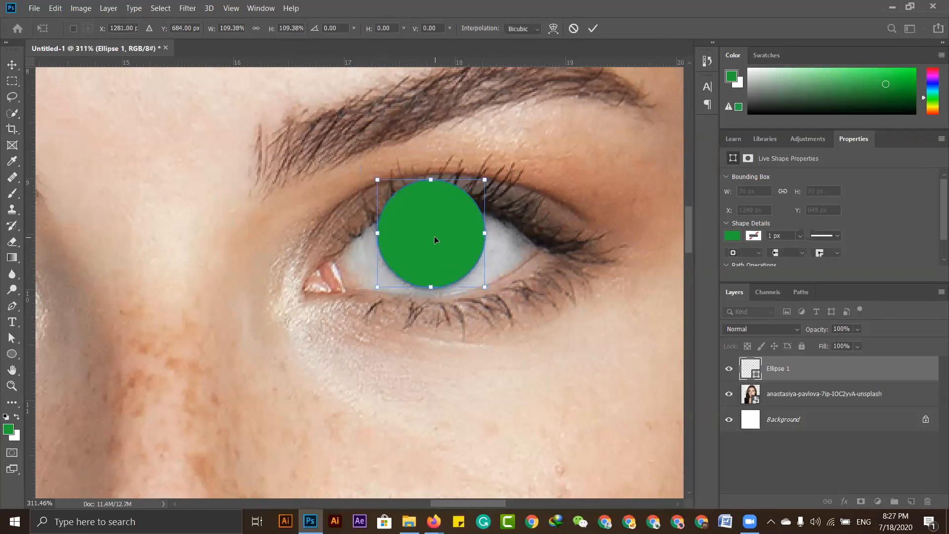
{"action": "left_click", "coordinate": [594, 28]}
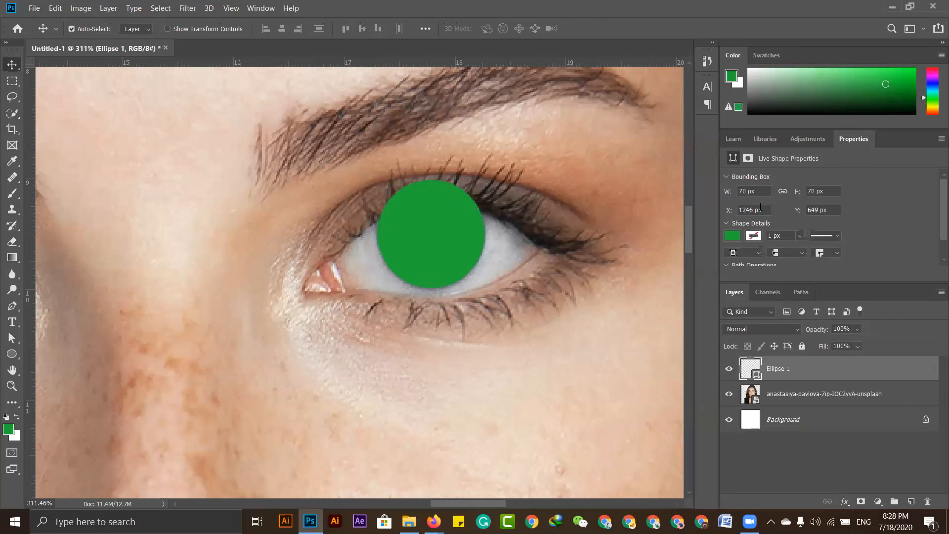
- Try magenta, blue, teal green and light yellow swatches as the circle's fill color
{"action": "left_click", "coordinate": [732, 236]}
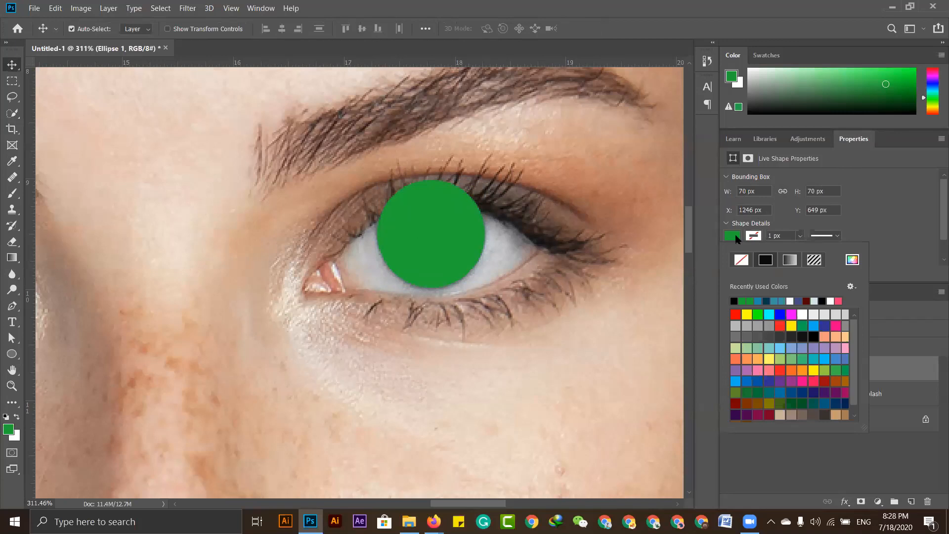
{"action": "left_click", "coordinate": [792, 315]}
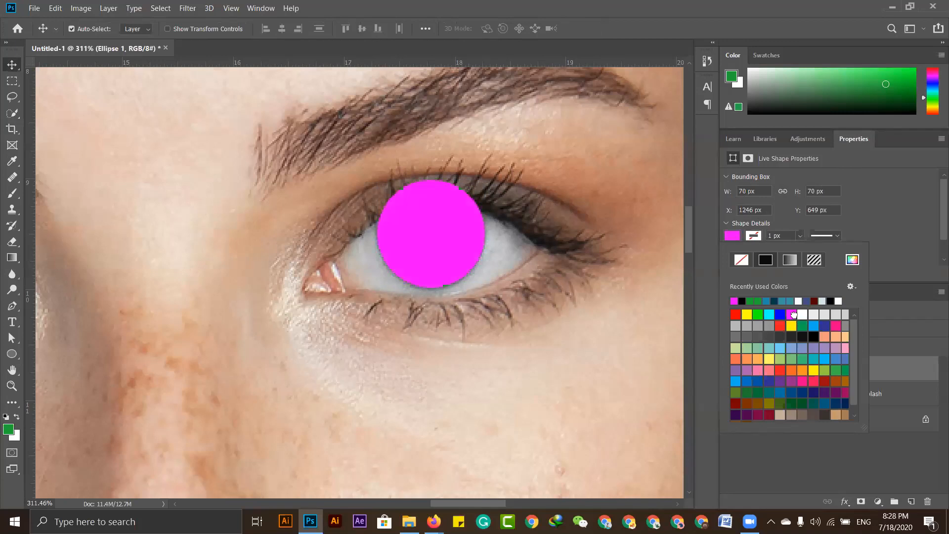
{"action": "left_click", "coordinate": [813, 325]}
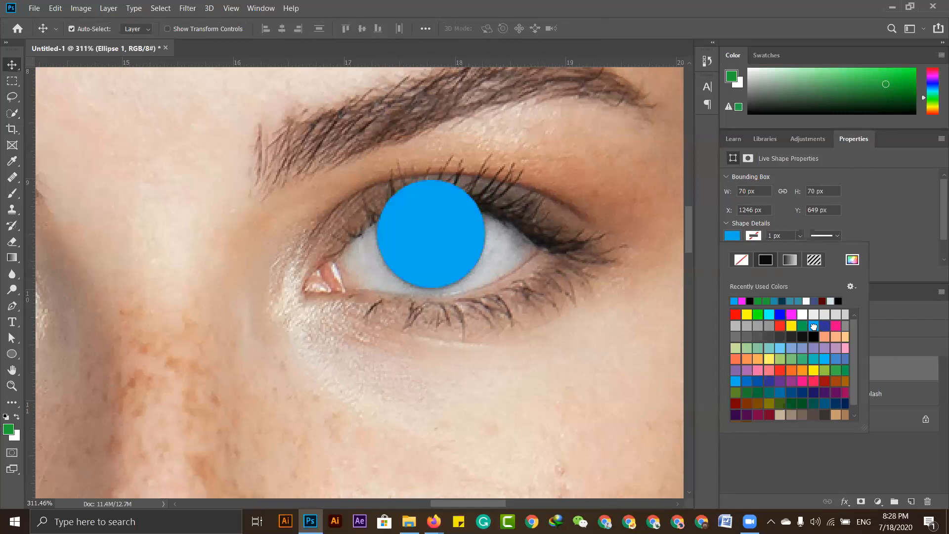
{"action": "left_click", "coordinate": [802, 358]}
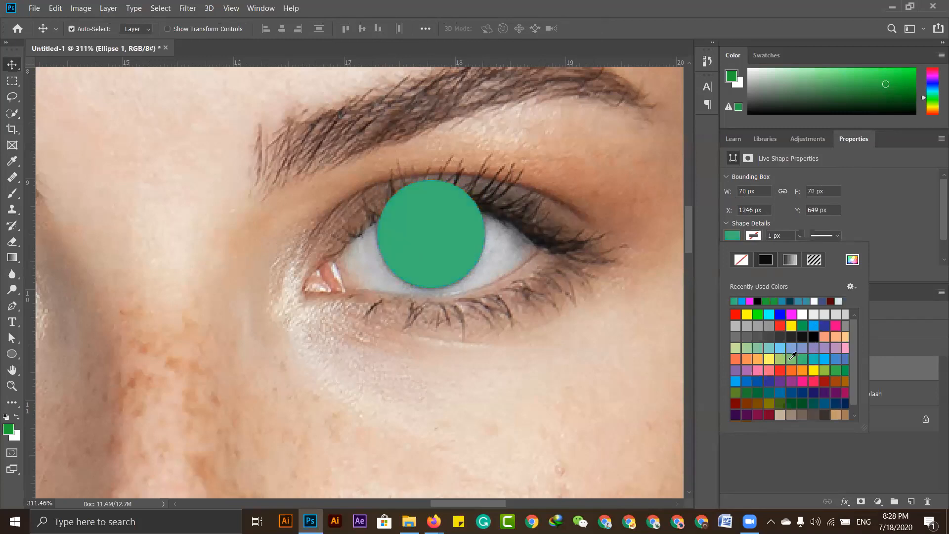
{"action": "left_click", "coordinate": [769, 358]}
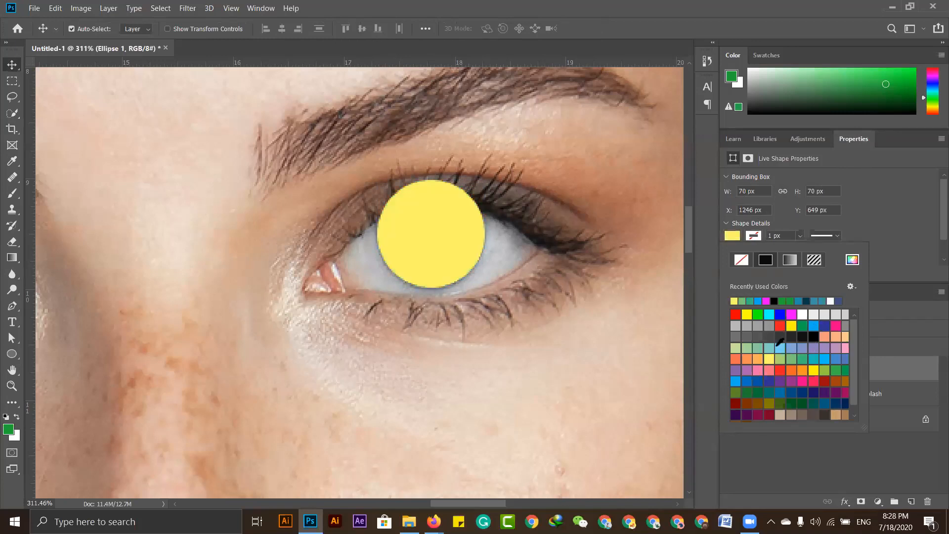
{"action": "left_click", "coordinate": [732, 237]}
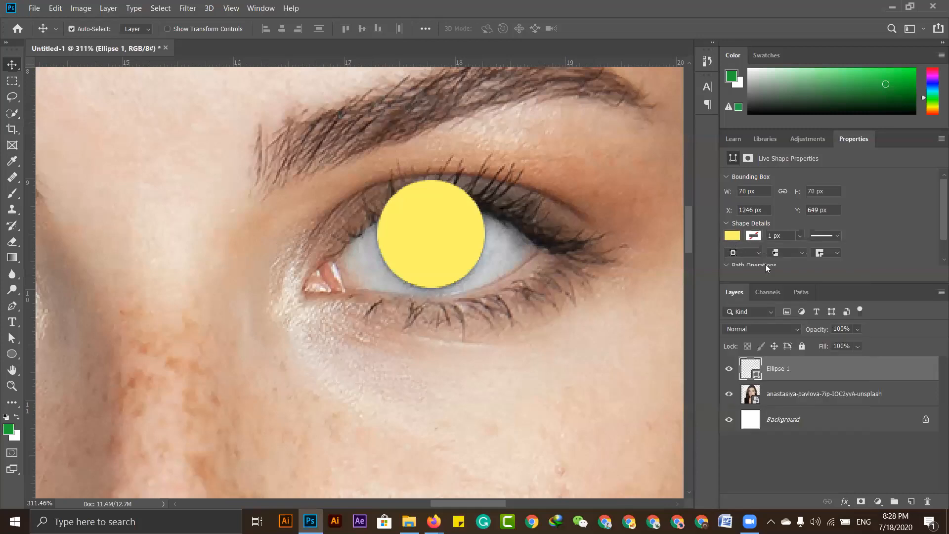
{"action": "double_click", "coordinate": [750, 375]}
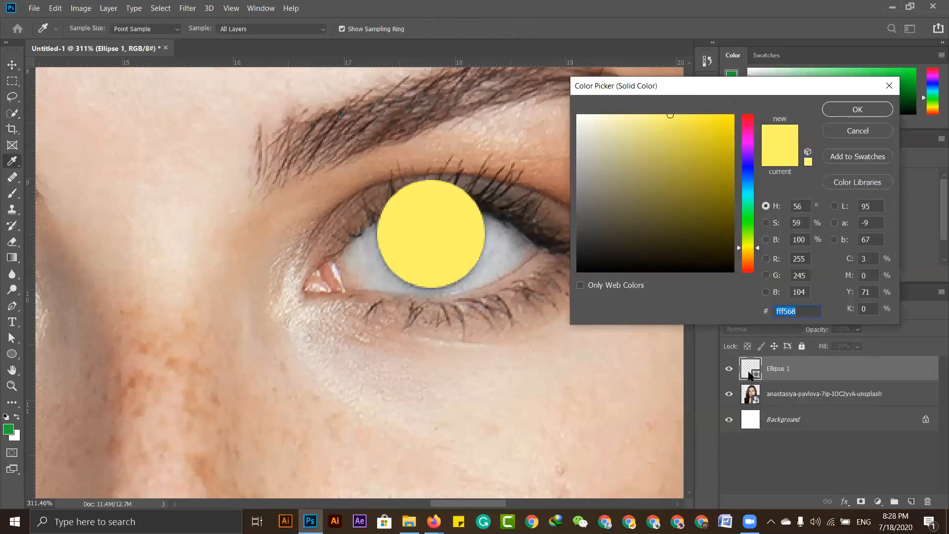
{"action": "left_click", "coordinate": [868, 126]}
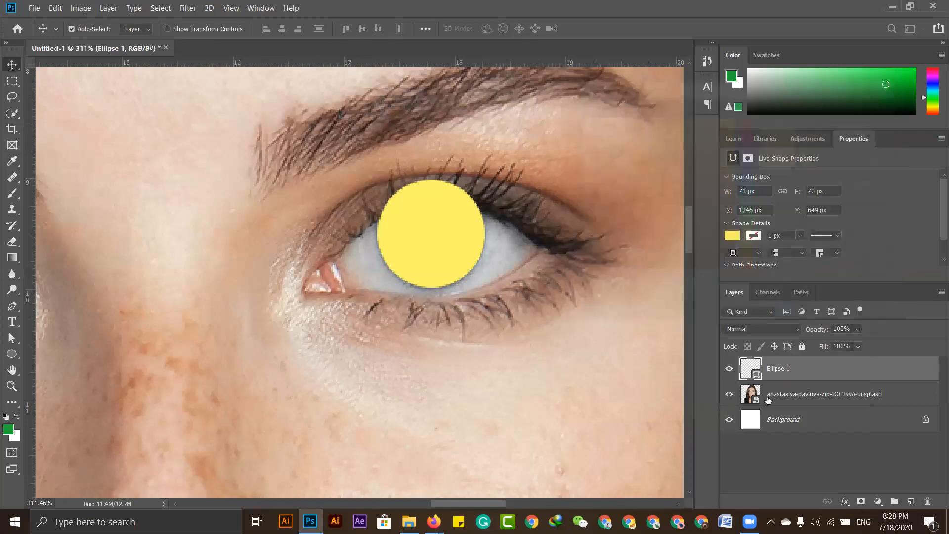
- Set the circle's fill to a saturated purple and nudge it to X 1245 px, Y 649 px
{"action": "double_click", "coordinate": [748, 372]}
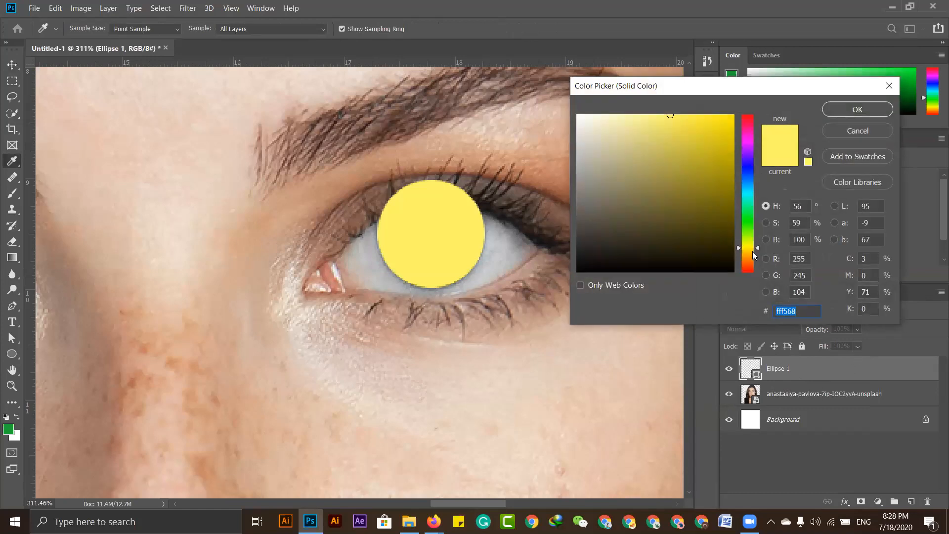
{"action": "left_click_drag", "start_coordinate": [757, 249], "coordinate": [758, 155]}
{"action": "mouse_move", "coordinate": [696, 139]}
{"action": "left_mouse_down"}
{"action": "mouse_move", "coordinate": [720, 128]}
{"action": "mouse_move", "coordinate": [756, 154]}
{"action": "left_mouse_up"}
{"action": "left_click", "coordinate": [725, 144]}
{"action": "left_click", "coordinate": [807, 128]}
{"action": "left_click", "coordinate": [843, 107]}
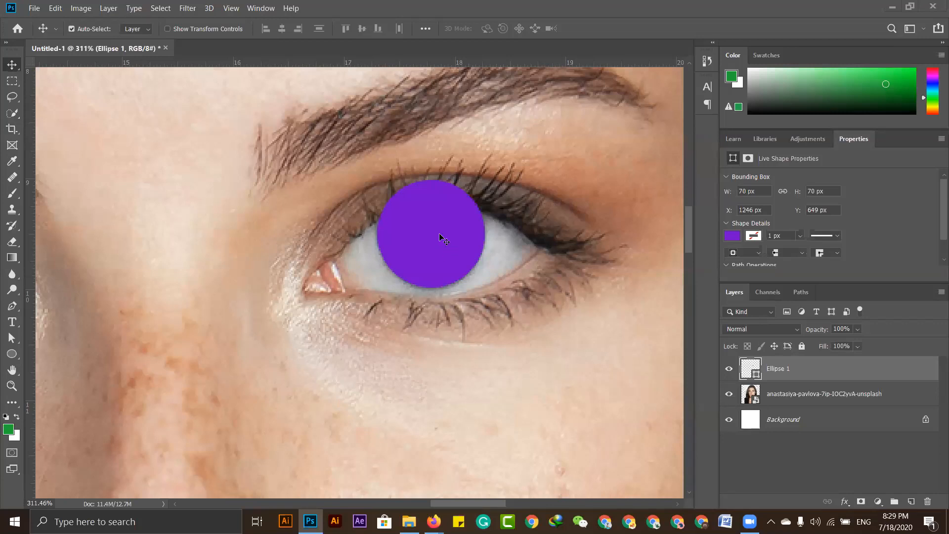
{"action": "left_click", "coordinate": [497, 291]}
{"action": "left_click_drag", "start_coordinate": [436, 235], "coordinate": [435, 245]}
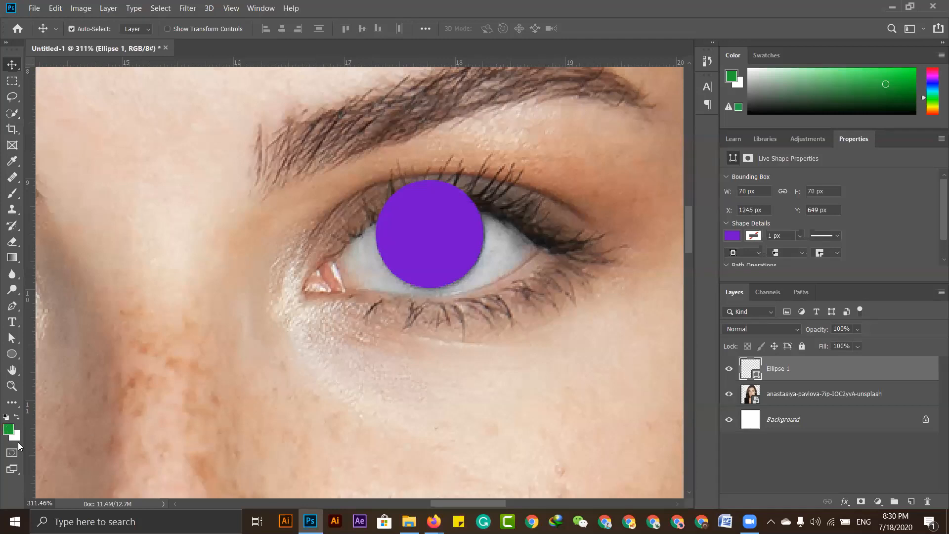
- Reset the foreground and background colors to the default black and white
{"action": "left_click", "coordinate": [6, 418]}
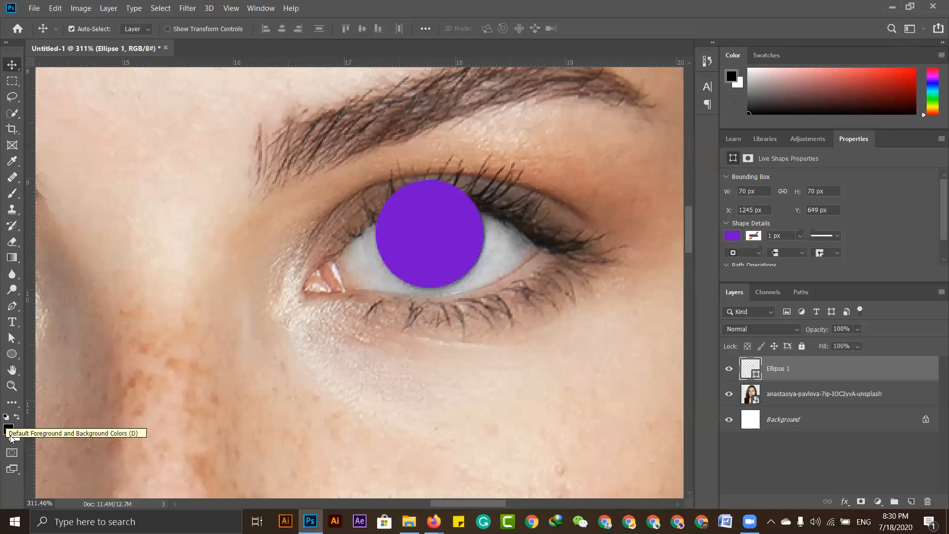
{"action": "left_click", "coordinate": [9, 429]}
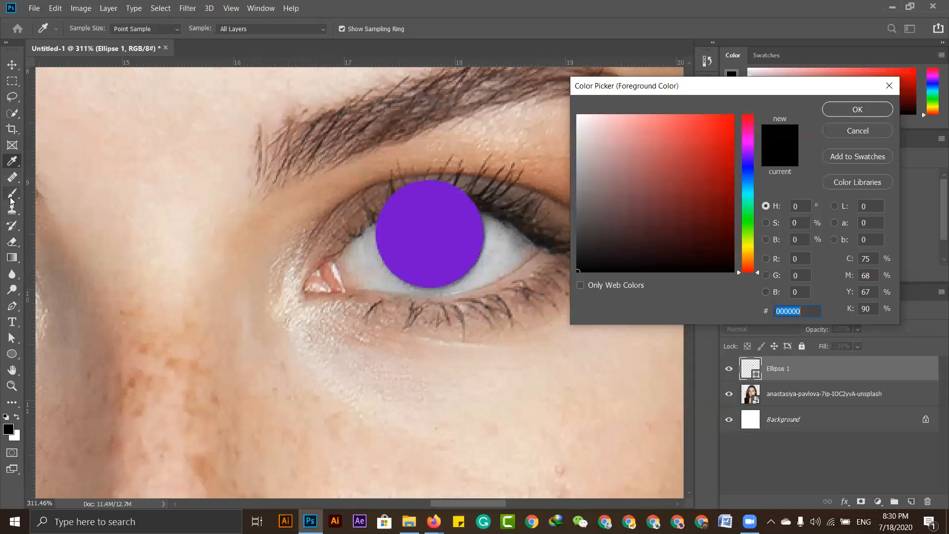
{"action": "left_click", "coordinate": [88, 242]}
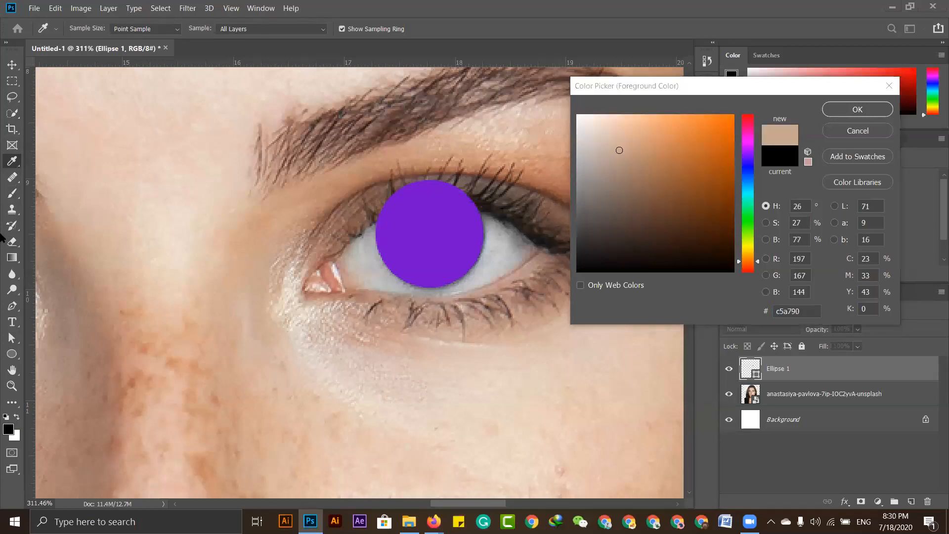
{"action": "left_click", "coordinate": [13, 198]}
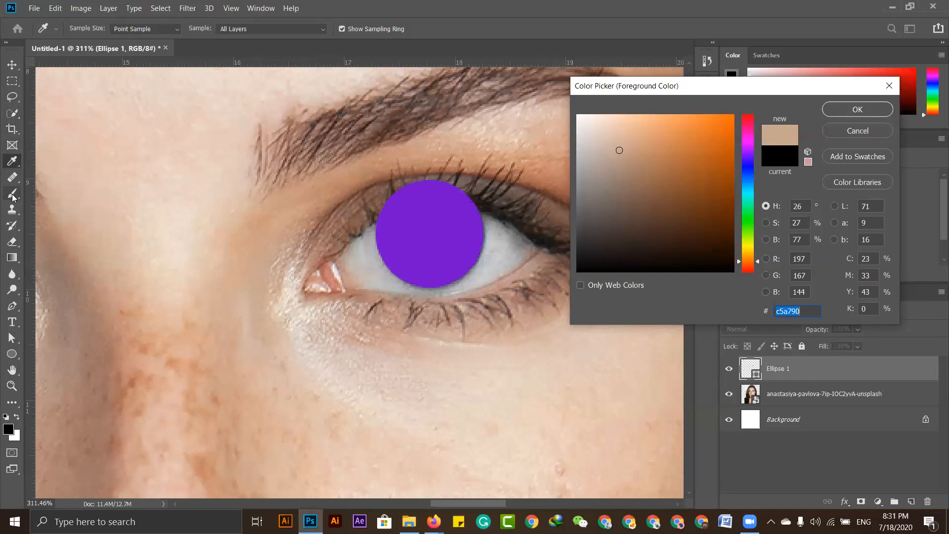
{"action": "left_click", "coordinate": [13, 198]}
{"action": "left_click", "coordinate": [434, 399]}
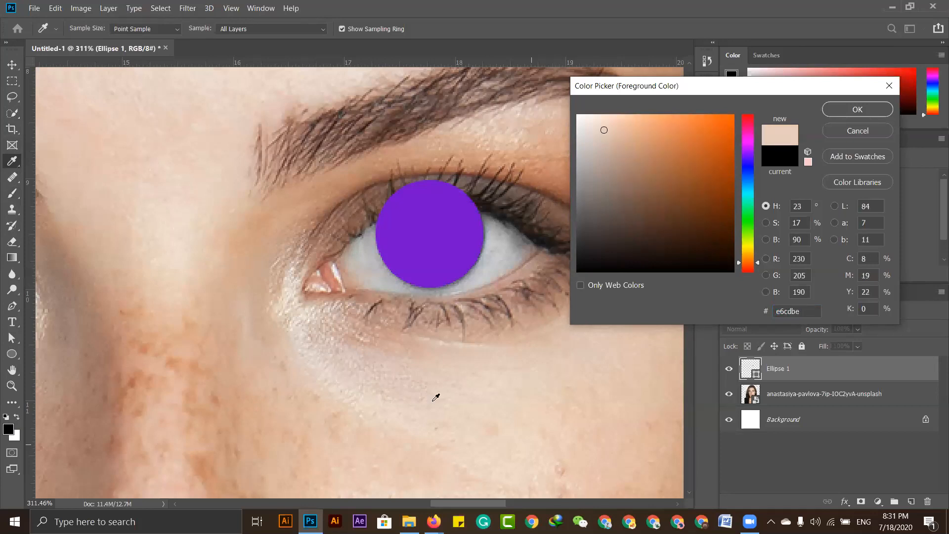
{"action": "left_click", "coordinate": [857, 130]}
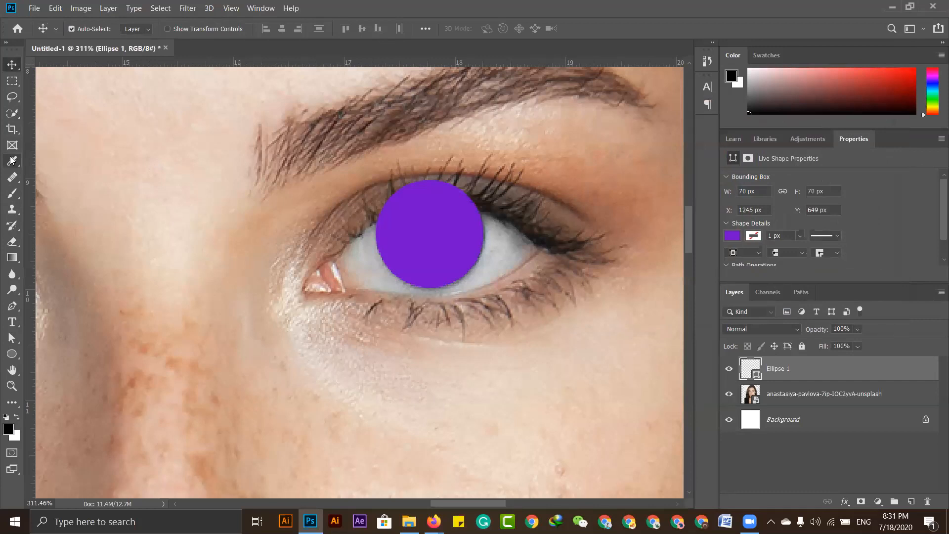
- Switch to the Brush tool and rasterize the Ellipse 1 shape layer so it accepts painting
{"action": "left_click", "coordinate": [13, 193]}
{"action": "left_click", "coordinate": [12, 193]}
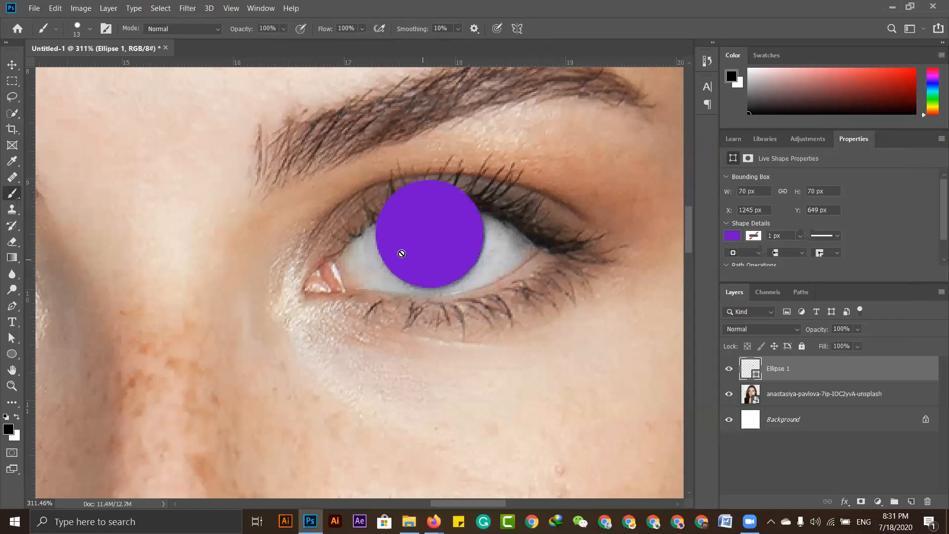
{"action": "right_click", "coordinate": [797, 370]}
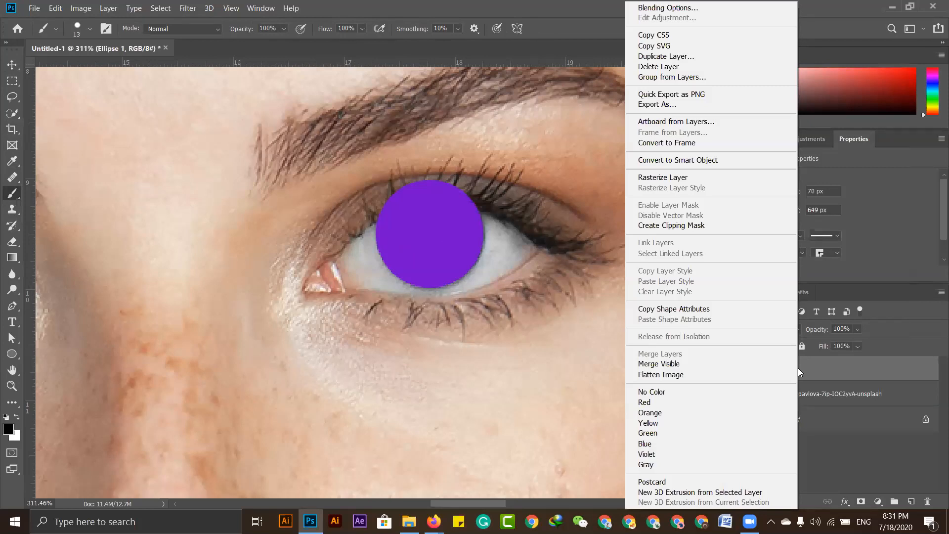
{"action": "left_click", "coordinate": [708, 177]}
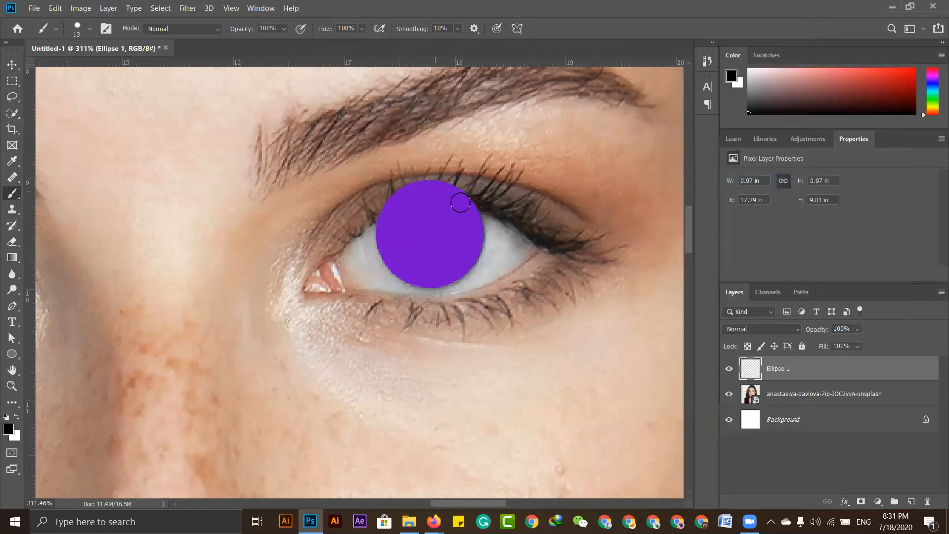
{"action": "key", "text": "ctrl+z"}
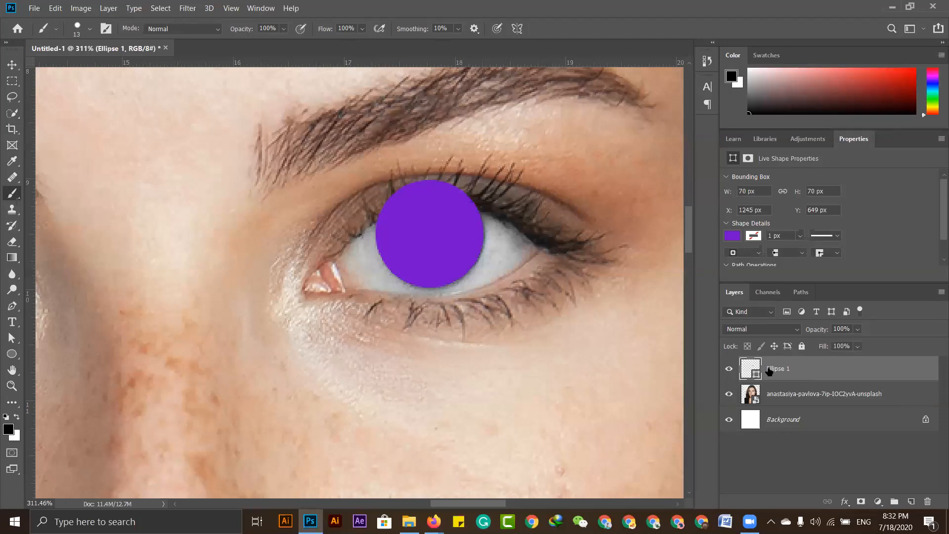
{"action": "right_click", "coordinate": [771, 371]}
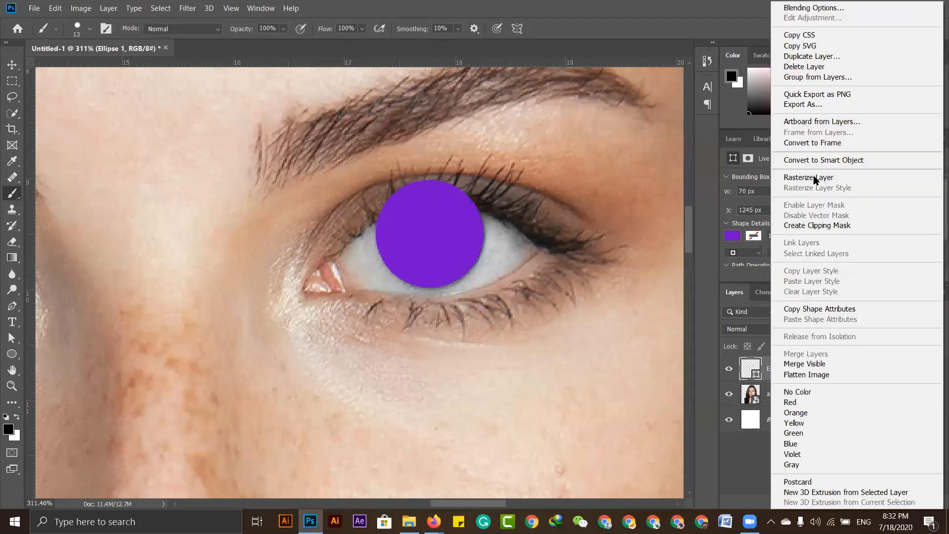
{"action": "left_click", "coordinate": [815, 179]}
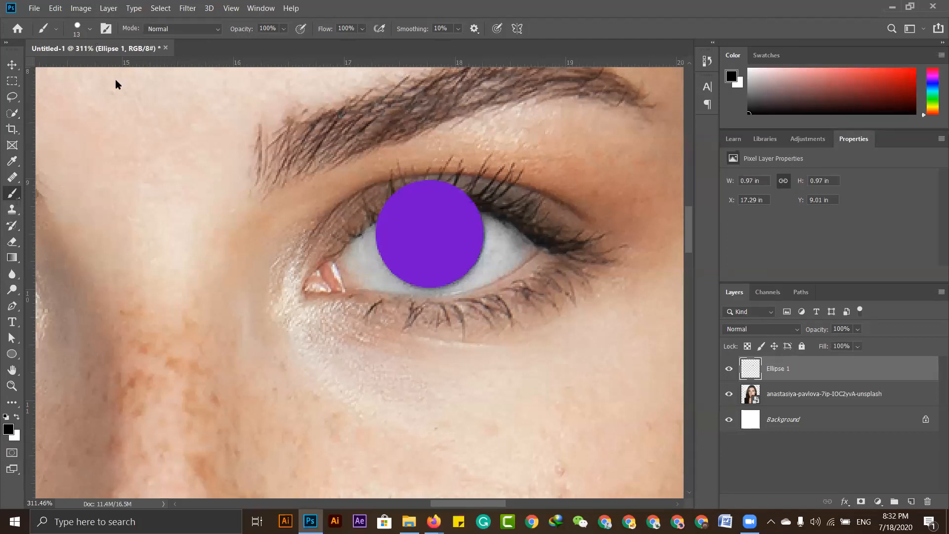
- Paint a short black stroke with the 13 px brush between the bridge of the nose and the purple-covered eye
{"action": "left_click", "coordinate": [90, 29]}
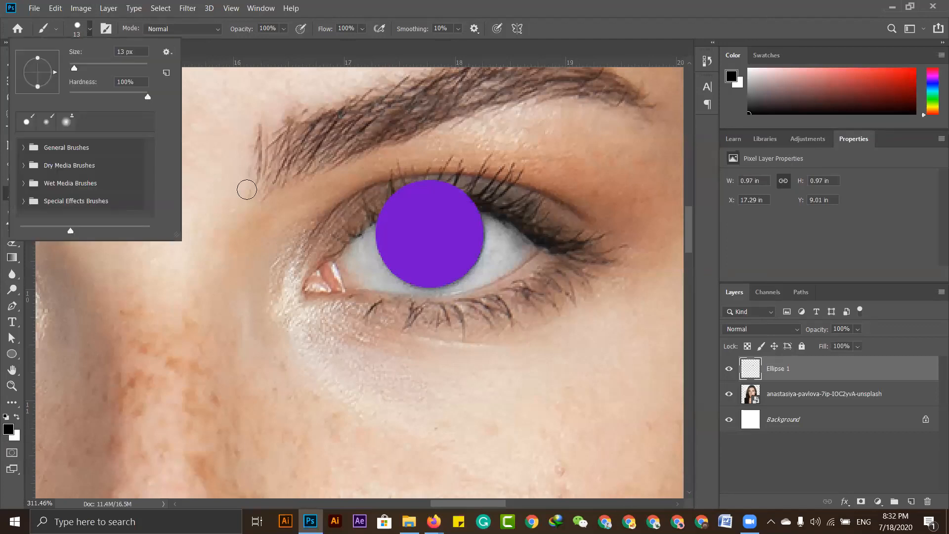
{"action": "left_click_drag", "start_coordinate": [227, 188], "coordinate": [279, 281]}
- Paint a soft black stroke down the side of the nose with the brush at 92 px and 0% hardness
{"action": "key", "text": "ctrl+0"}
{"action": "key", "text": "z"}
{"action": "left_click_drag", "start_coordinate": [419, 234], "coordinate": [360, 173]}
{"action": "left_click_drag", "start_coordinate": [360, 173], "coordinate": [374, 203]}
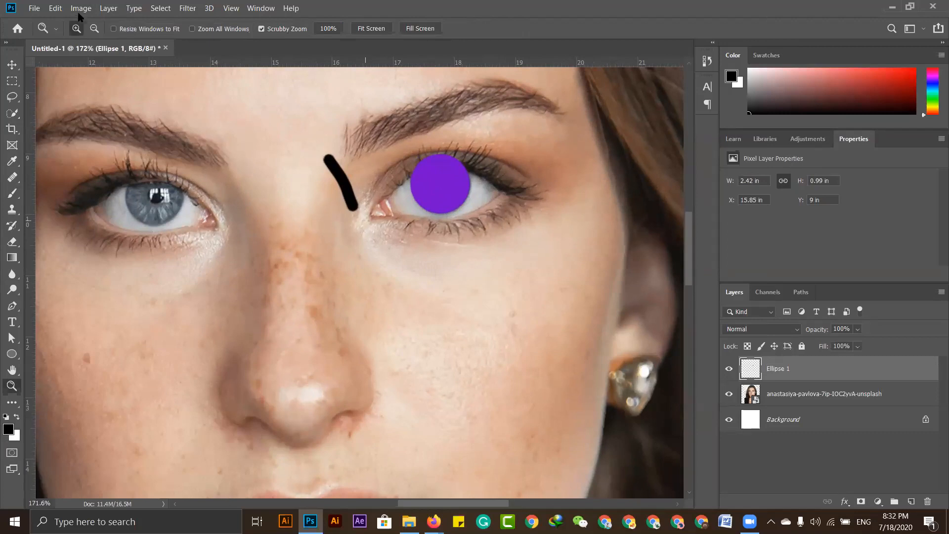
{"action": "left_click", "coordinate": [11, 194]}
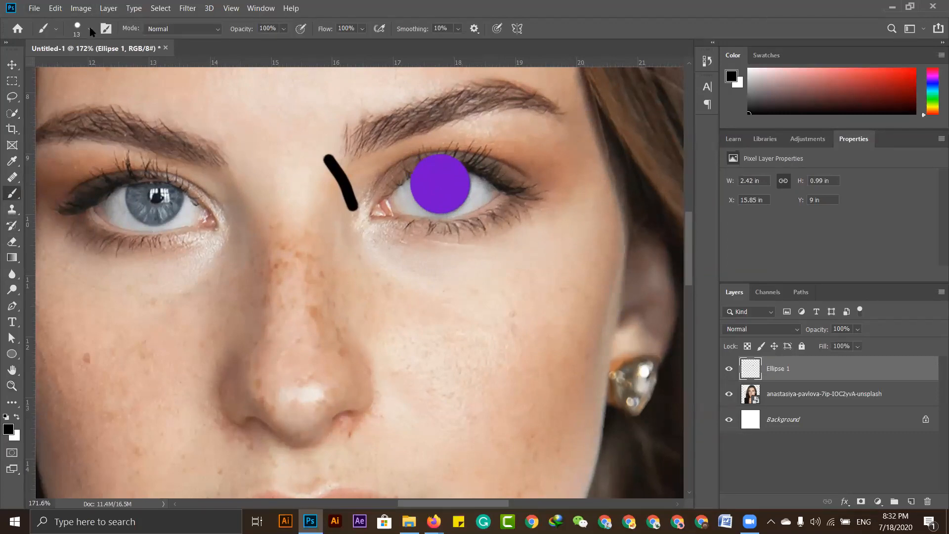
{"action": "left_click", "coordinate": [90, 28]}
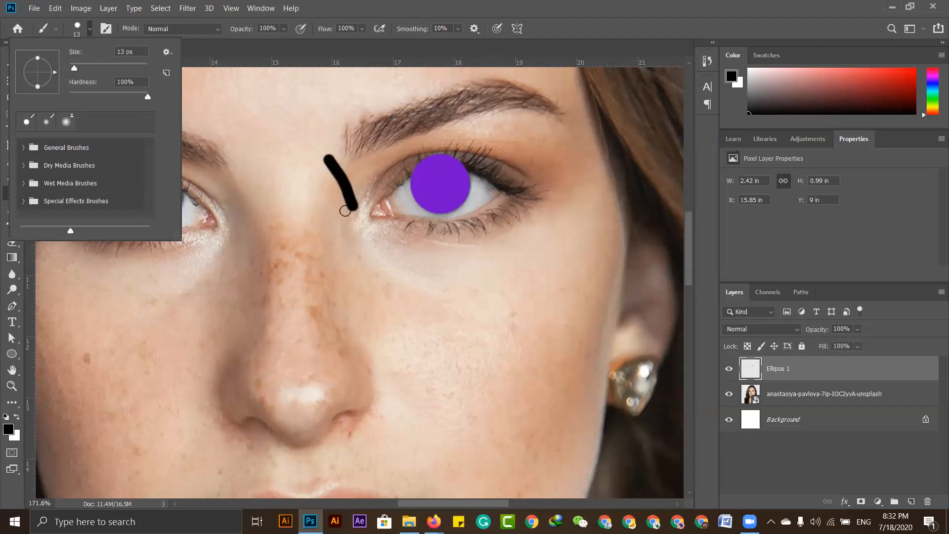
{"action": "left_click_drag", "start_coordinate": [145, 98], "coordinate": [60, 102]}
{"action": "left_click_drag", "start_coordinate": [72, 74], "coordinate": [107, 69]}
{"action": "left_click_drag", "start_coordinate": [237, 134], "coordinate": [281, 281]}
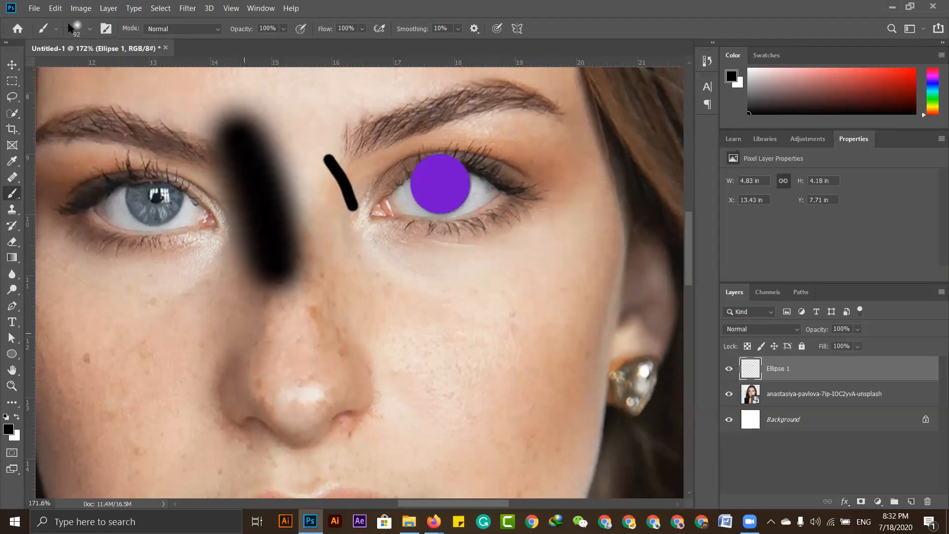
- Undo both black test strokes painted on the face
{"action": "left_click", "coordinate": [90, 29]}
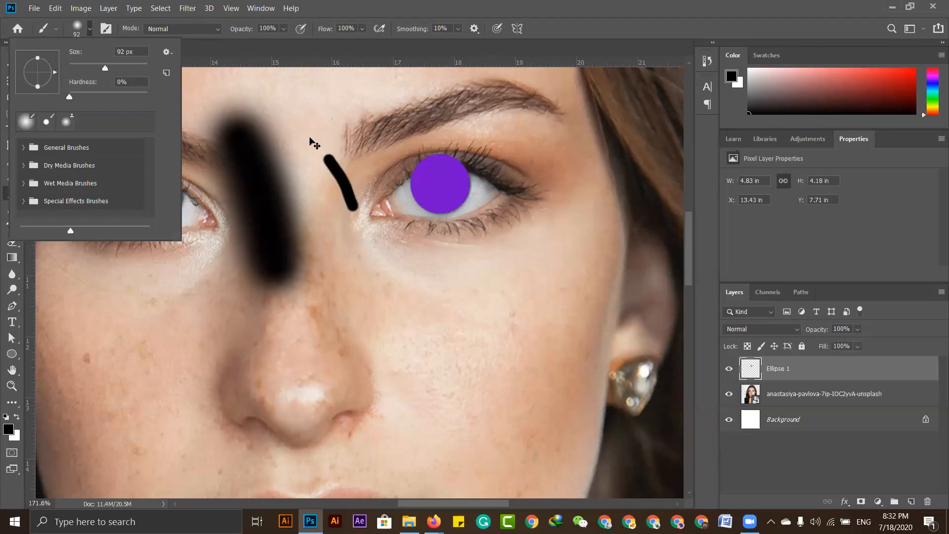
{"action": "left_click", "coordinate": [330, 154]}
{"action": "key", "text": "ctrl+z"}
{"action": "key", "text": "ctrl+z"}
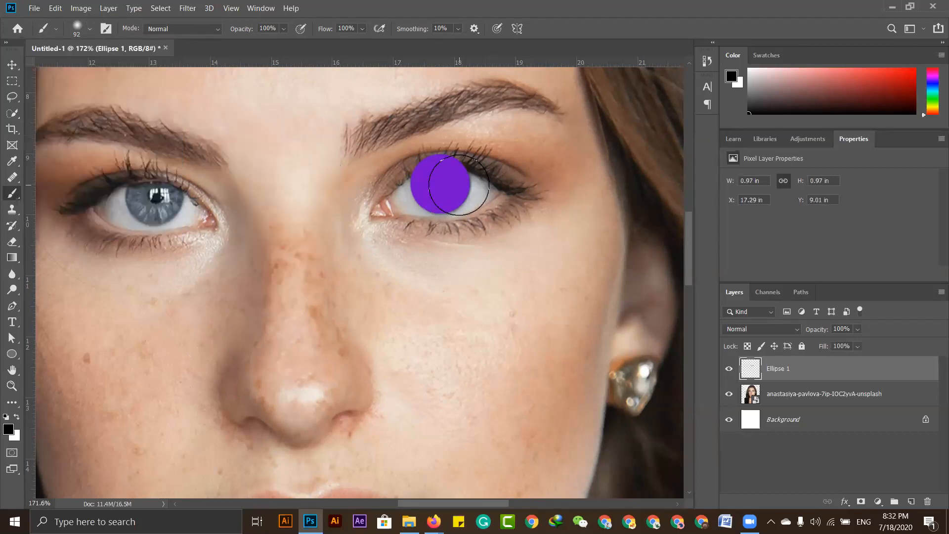
- Set the brush size to 18 px for close work around the purple-covered eye
{"action": "key", "text": "z"}
{"action": "left_click", "coordinate": [479, 237]}
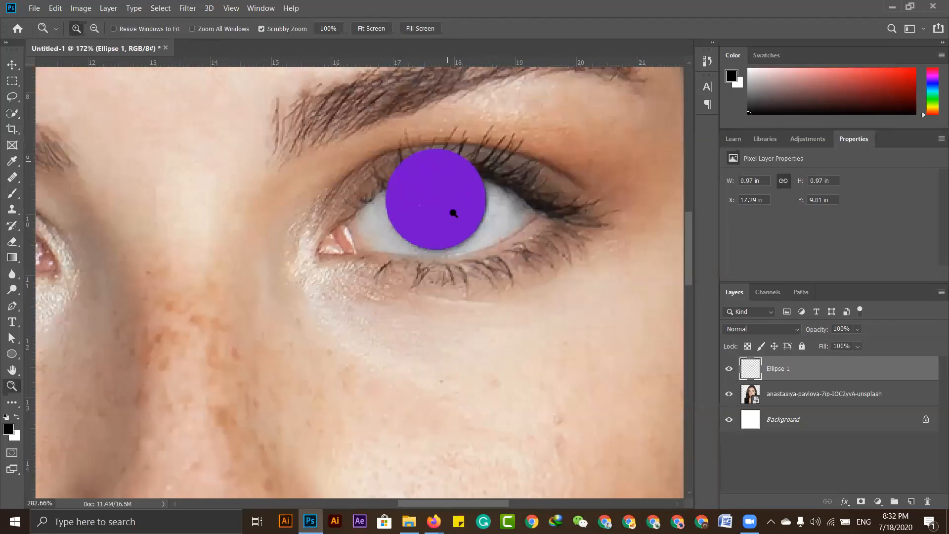
{"action": "left_click", "coordinate": [479, 229]}
{"action": "left_click_drag", "start_coordinate": [456, 238], "coordinate": [467, 237]}
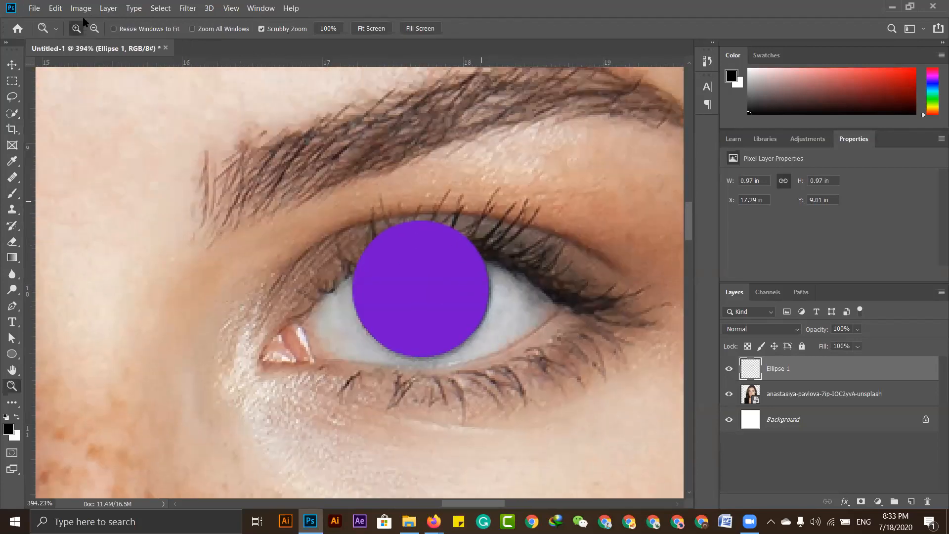
{"action": "key", "text": "b"}
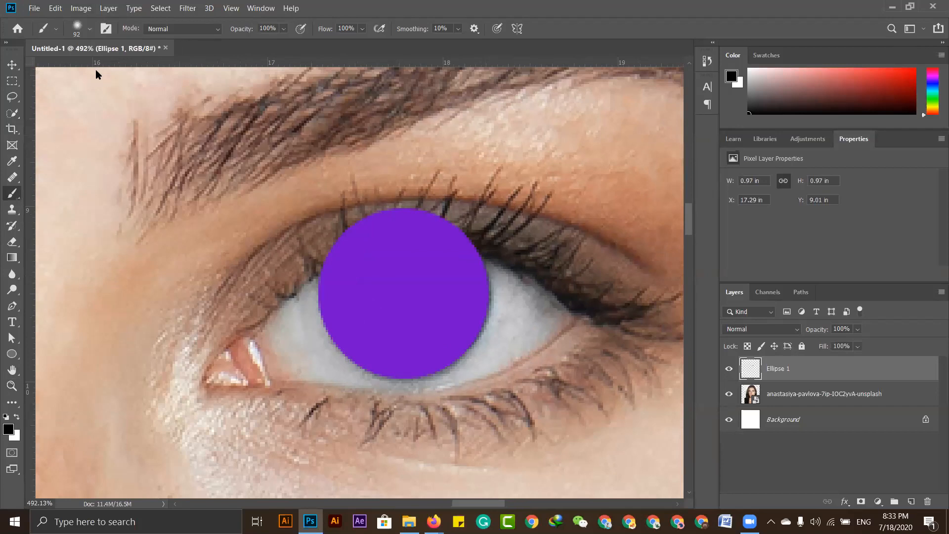
{"action": "left_click", "coordinate": [90, 28]}
{"action": "left_click_drag", "start_coordinate": [93, 68], "coordinate": [76, 69]}
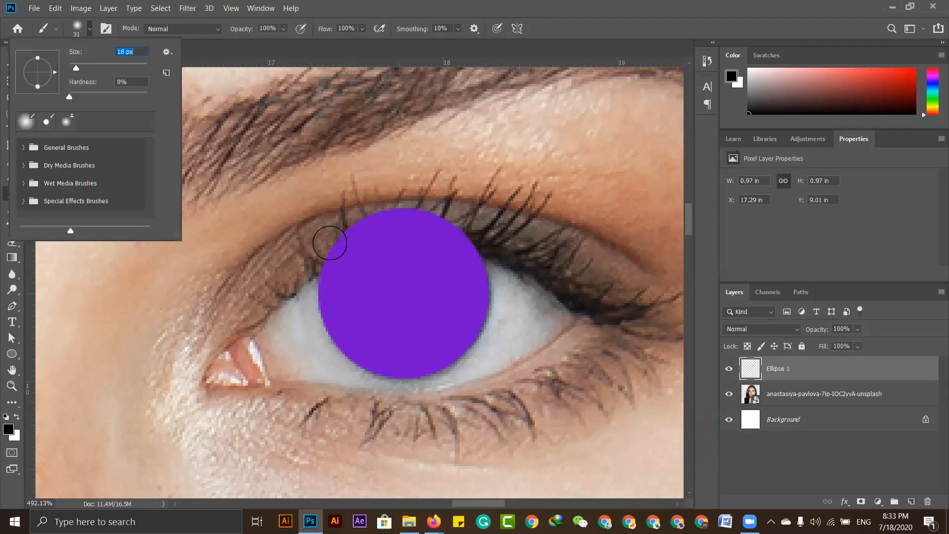
- Try painting black directly over the upper part of the purple circle along the eyelid, and undo the strokes
{"action": "left_click", "coordinate": [319, 245]}
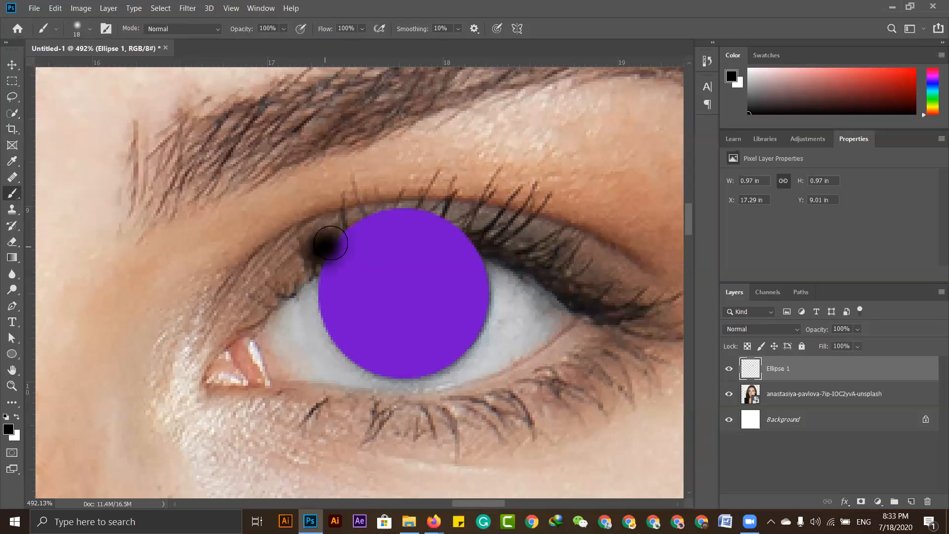
{"action": "key", "text": "ctrl+z"}
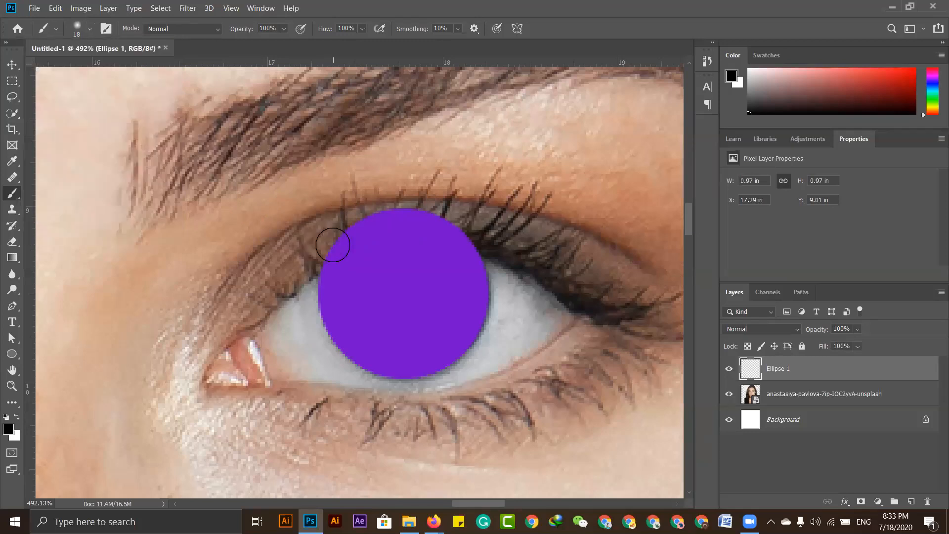
{"action": "left_click", "coordinate": [11, 428]}
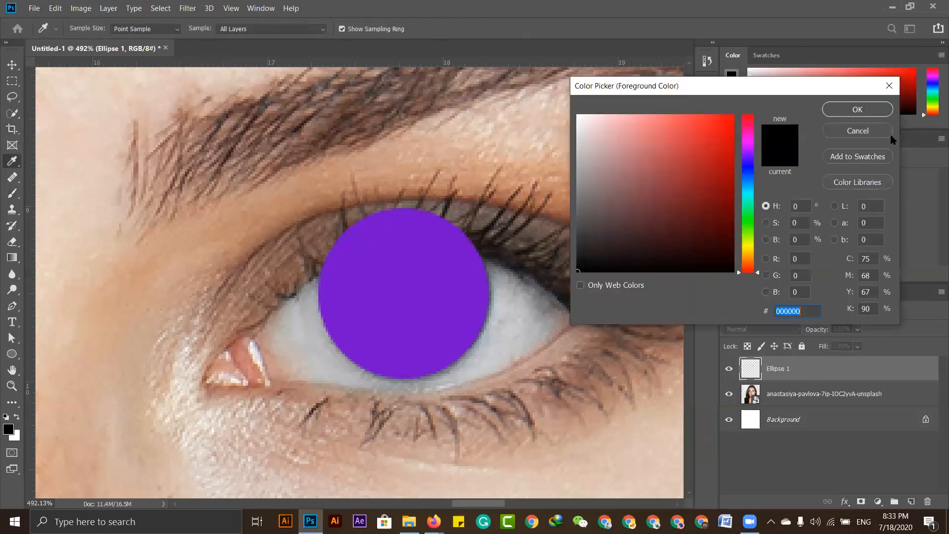
{"action": "key", "text": "Return"}
{"action": "mouse_move", "coordinate": [323, 249]}
{"action": "left_mouse_down"}
{"action": "mouse_move", "coordinate": [366, 223]}
{"action": "mouse_move", "coordinate": [461, 227]}
{"action": "left_mouse_up"}
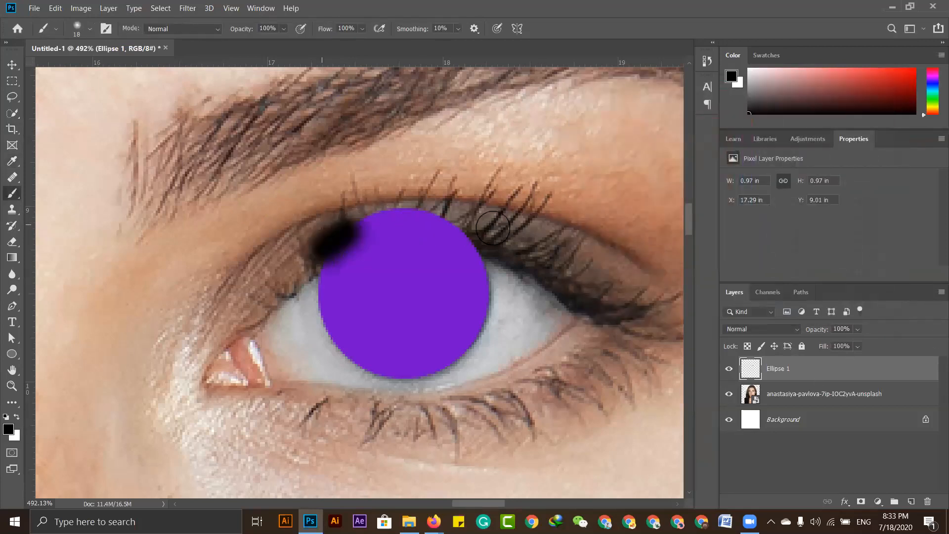
{"action": "left_click_drag", "start_coordinate": [510, 249], "coordinate": [327, 267]}
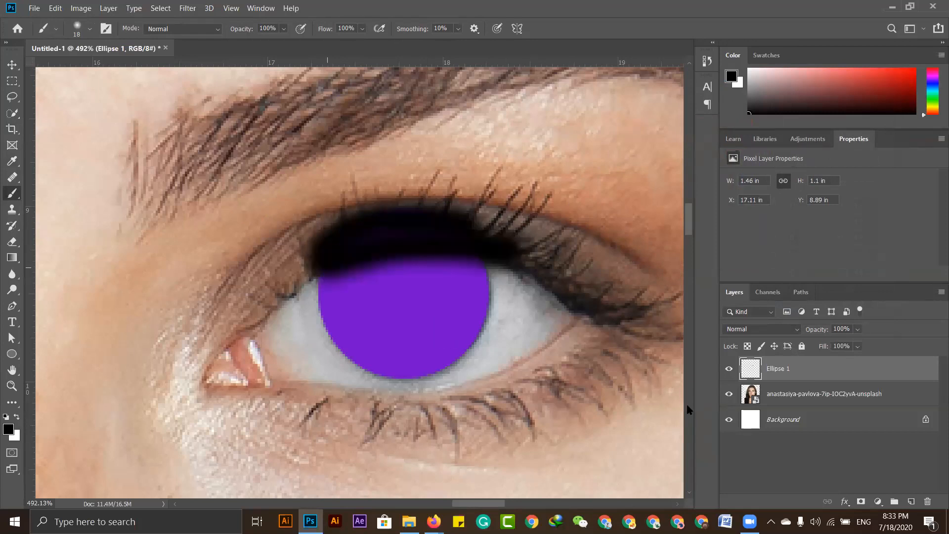
{"action": "key", "text": "ctrl+z"}
{"action": "key", "text": "ctrl+z"}
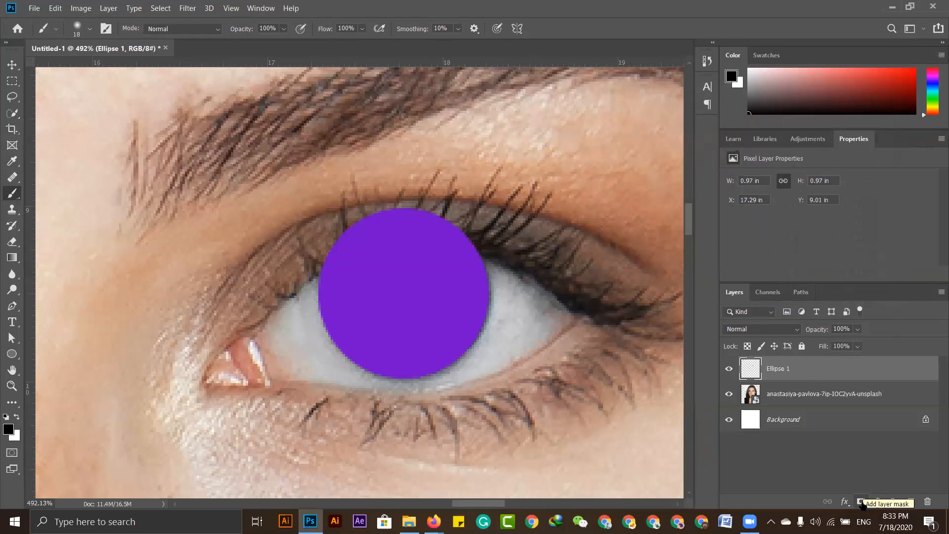
- Add a layer mask to Ellipse 1 and paint black on it to hide the purple overlapping the upper eyelid
{"action": "left_click", "coordinate": [861, 501]}
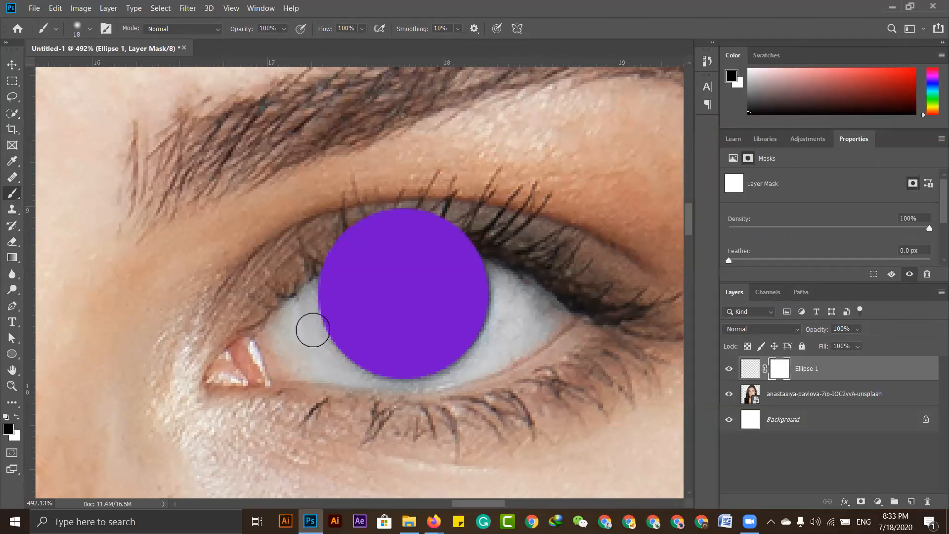
{"action": "mouse_move", "coordinate": [331, 250]}
{"action": "left_mouse_down"}
{"action": "mouse_move", "coordinate": [400, 219]}
{"action": "mouse_move", "coordinate": [479, 243]}
{"action": "mouse_move", "coordinate": [475, 230]}
{"action": "mouse_move", "coordinate": [409, 218]}
{"action": "mouse_move", "coordinate": [354, 233]}
{"action": "mouse_move", "coordinate": [368, 211]}
{"action": "mouse_move", "coordinate": [448, 213]}
{"action": "mouse_move", "coordinate": [499, 228]}
{"action": "mouse_move", "coordinate": [488, 244]}
{"action": "mouse_move", "coordinate": [367, 235]}
{"action": "mouse_move", "coordinate": [317, 253]}
{"action": "mouse_move", "coordinate": [463, 285]}
{"action": "mouse_move", "coordinate": [503, 280]}
{"action": "mouse_move", "coordinate": [472, 297]}
{"action": "mouse_move", "coordinate": [316, 257]}
{"action": "mouse_move", "coordinate": [394, 240]}
{"action": "mouse_move", "coordinate": [452, 241]}
{"action": "left_mouse_up"}
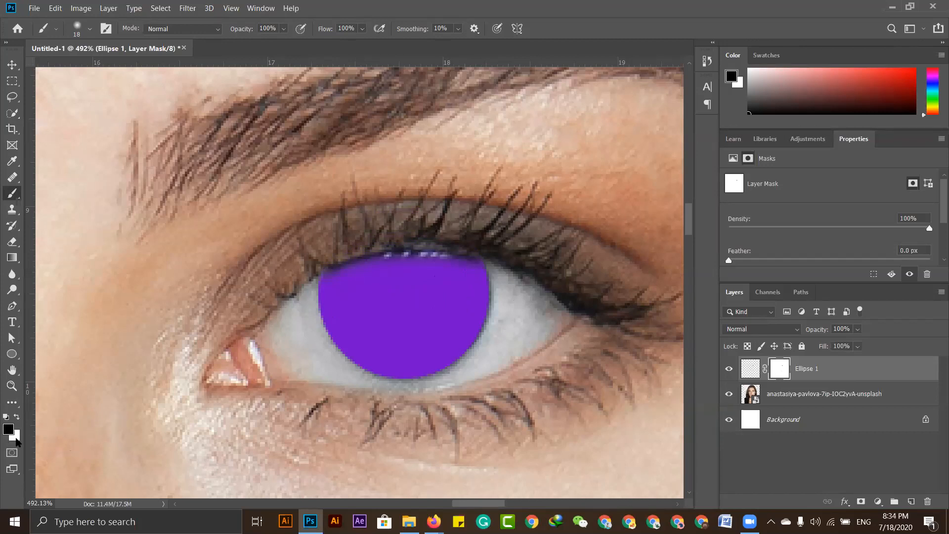
- Paint white on the mask to bring back purple along the iris's upper edge, and return the foreground color to black
{"action": "left_click", "coordinate": [16, 436]}
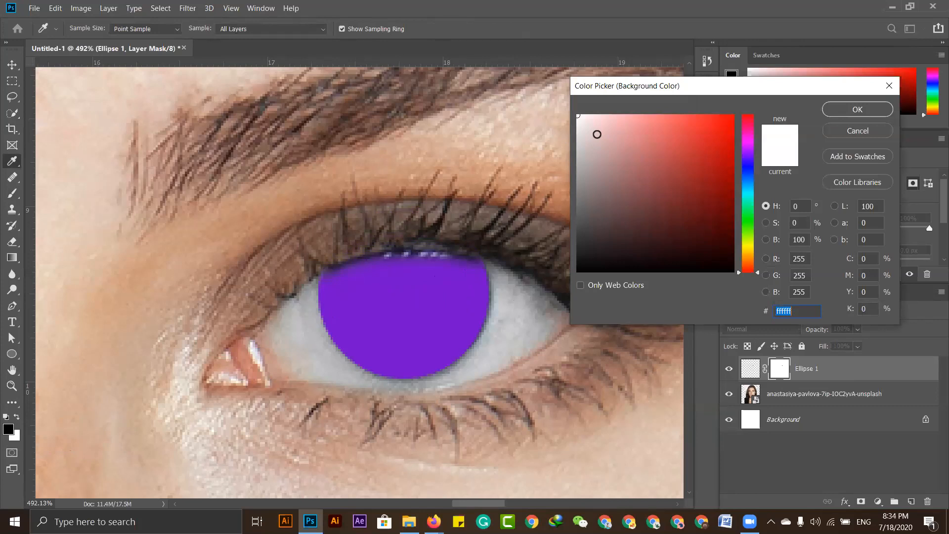
{"action": "left_click", "coordinate": [832, 114]}
{"action": "left_click", "coordinate": [16, 418]}
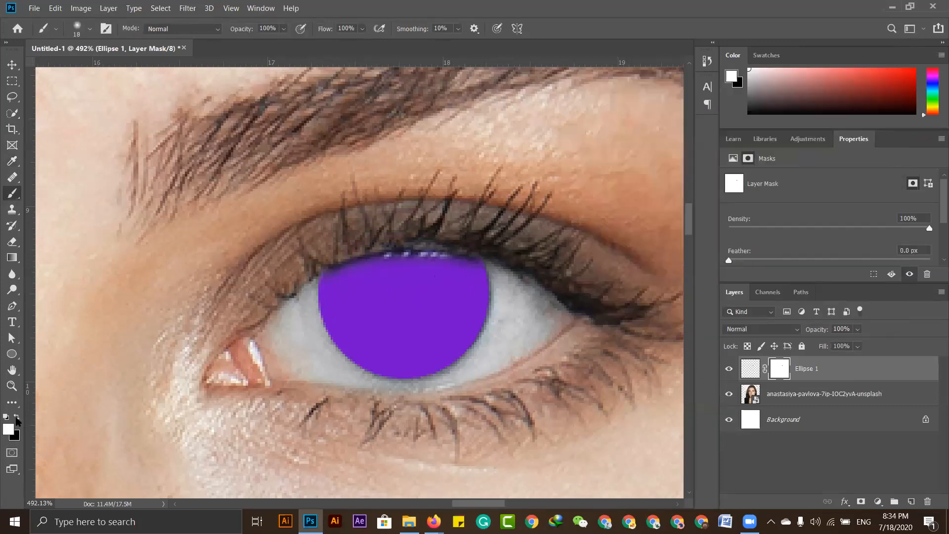
{"action": "left_click", "coordinate": [16, 418]}
{"action": "left_click", "coordinate": [16, 418]}
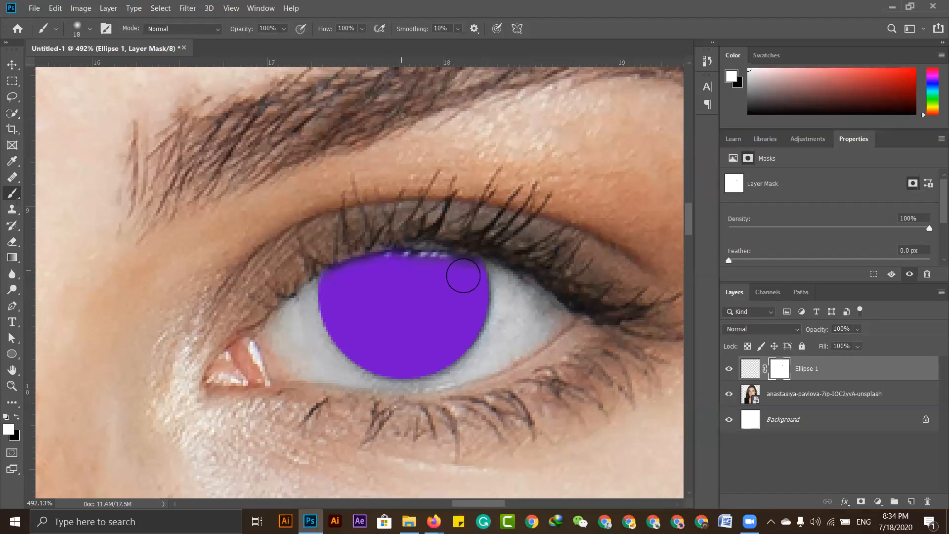
{"action": "mouse_move", "coordinate": [472, 278]}
{"action": "left_mouse_down"}
{"action": "mouse_move", "coordinate": [428, 266]}
{"action": "mouse_move", "coordinate": [342, 278]}
{"action": "left_mouse_up"}
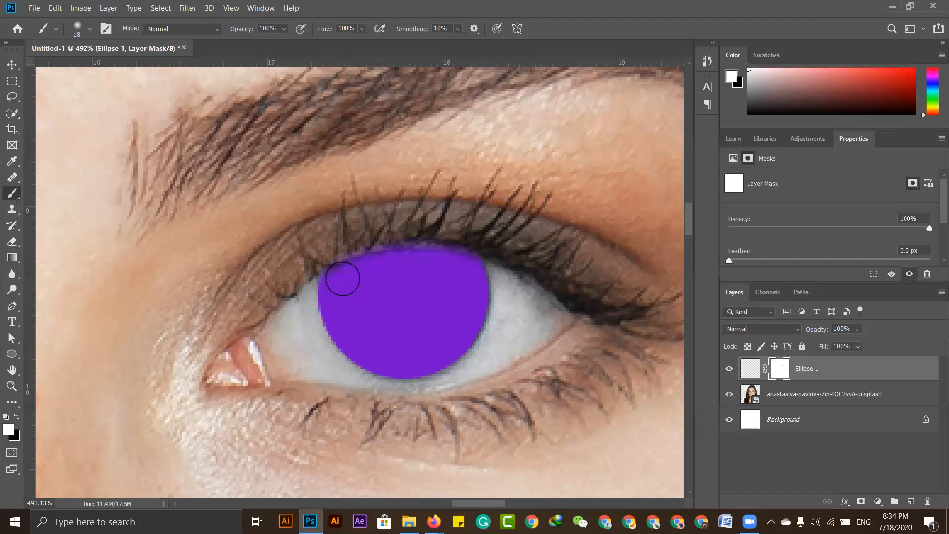
{"action": "left_click", "coordinate": [16, 418]}
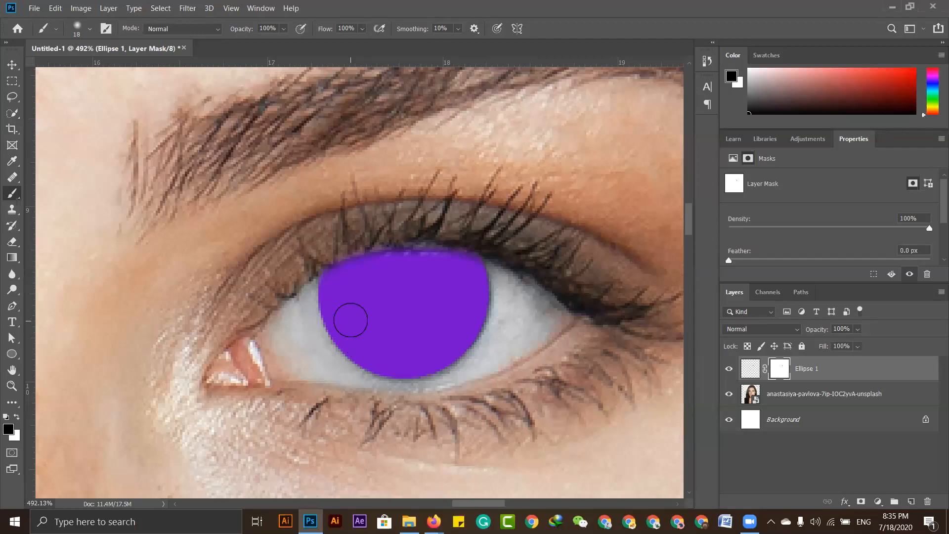
- Compare the eye up close with the masked Ellipse 1 layer hidden and shown
{"action": "key", "text": "v"}
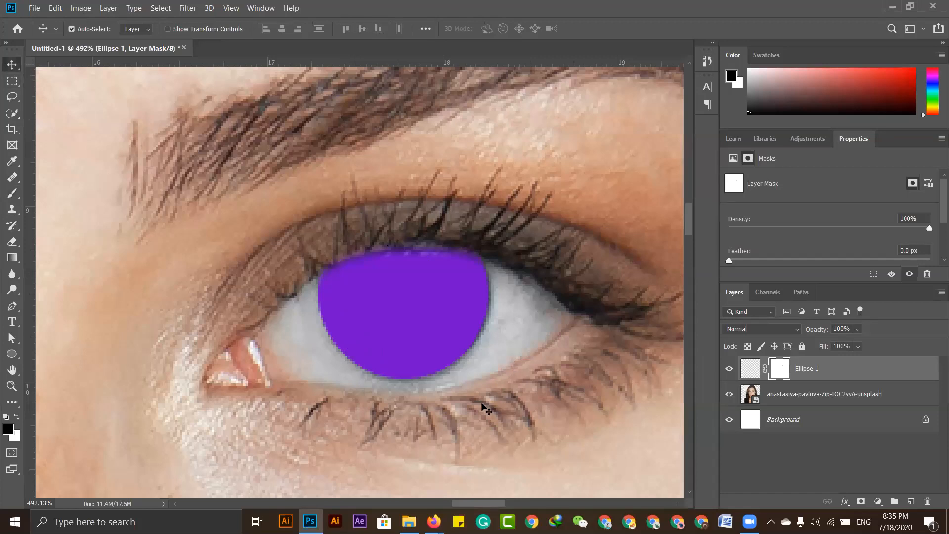
{"action": "key", "text": "z"}
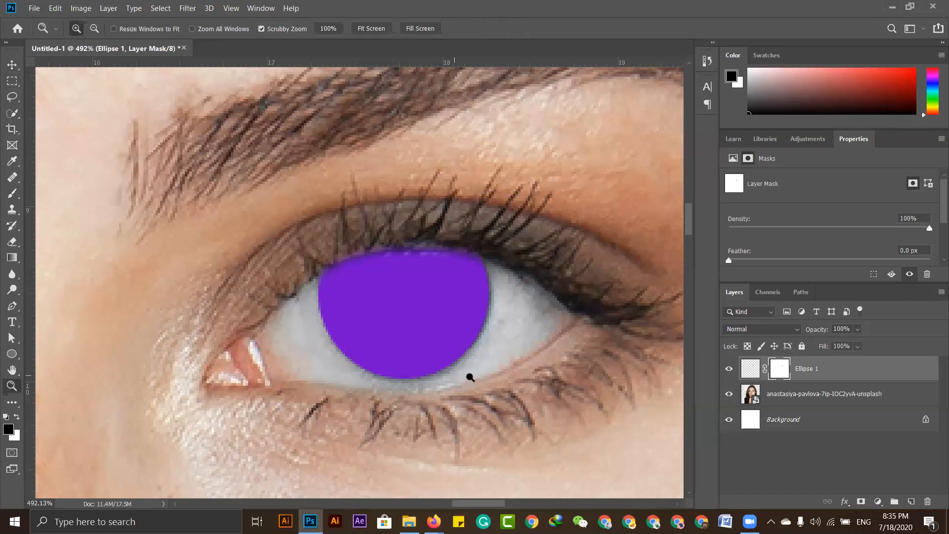
{"action": "scroll", "coordinate": [413, 387], "scroll_direction": "up", "scroll_amount": 1}
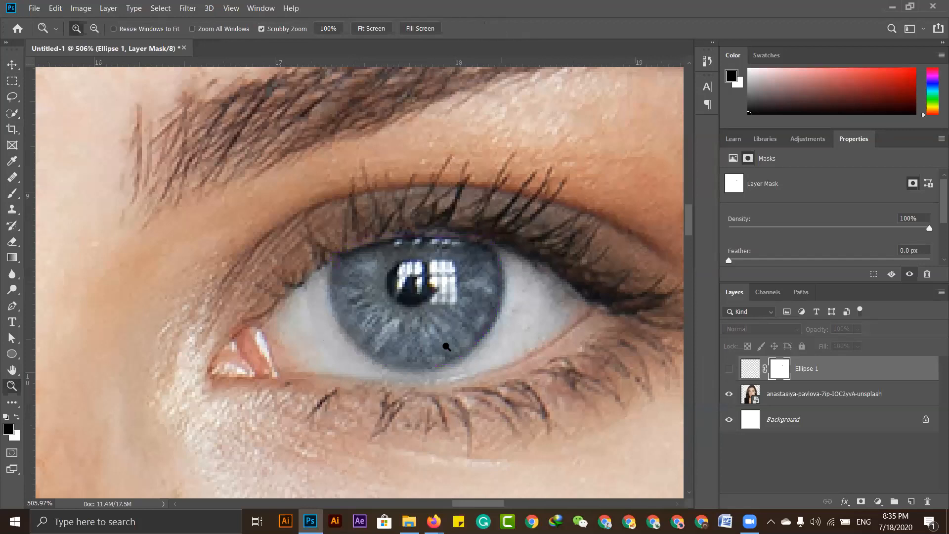
{"action": "left_click_drag", "start_coordinate": [432, 346], "coordinate": [394, 333]}
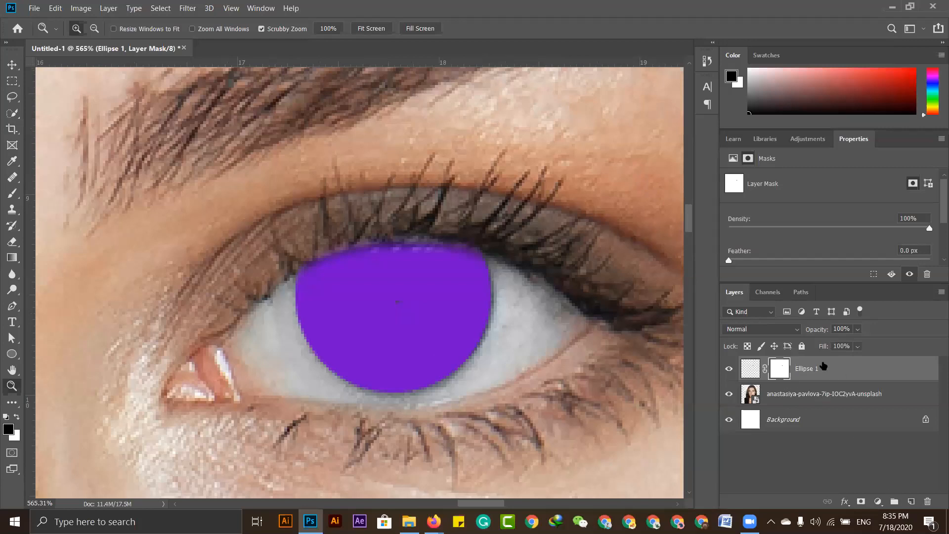
- Create a blank layer above the Ellipse 1 layer
{"action": "left_click", "coordinate": [755, 373]}
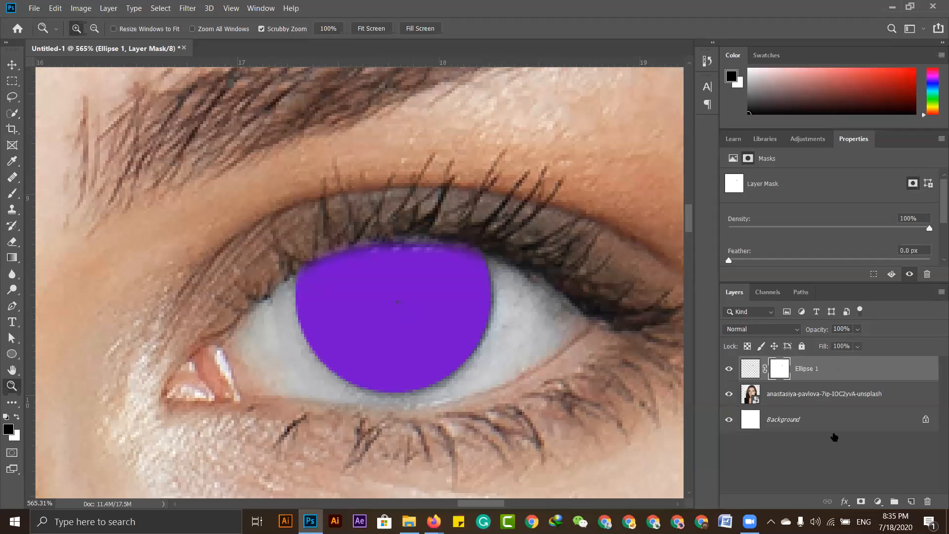
{"action": "left_click", "coordinate": [913, 501]}
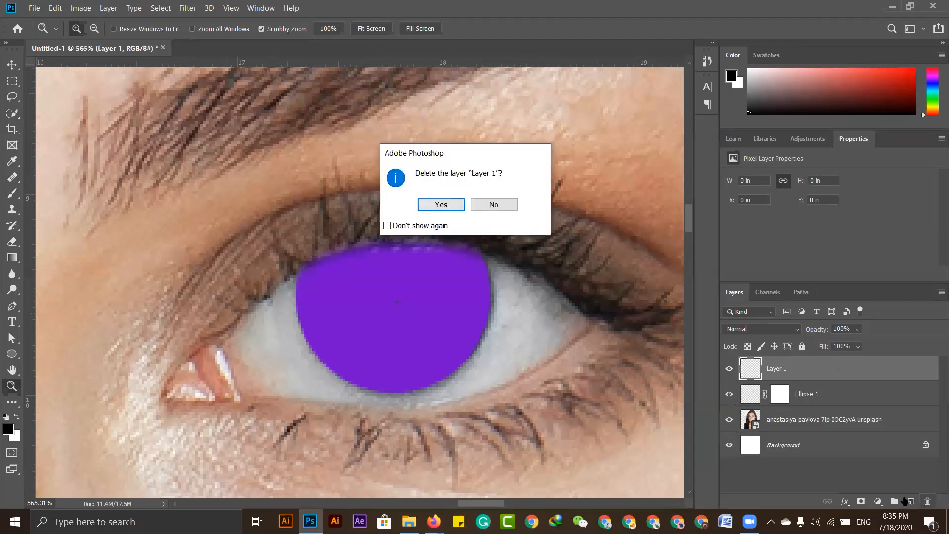
{"action": "key", "text": "Return"}
{"action": "key", "text": "ctrl+z"}
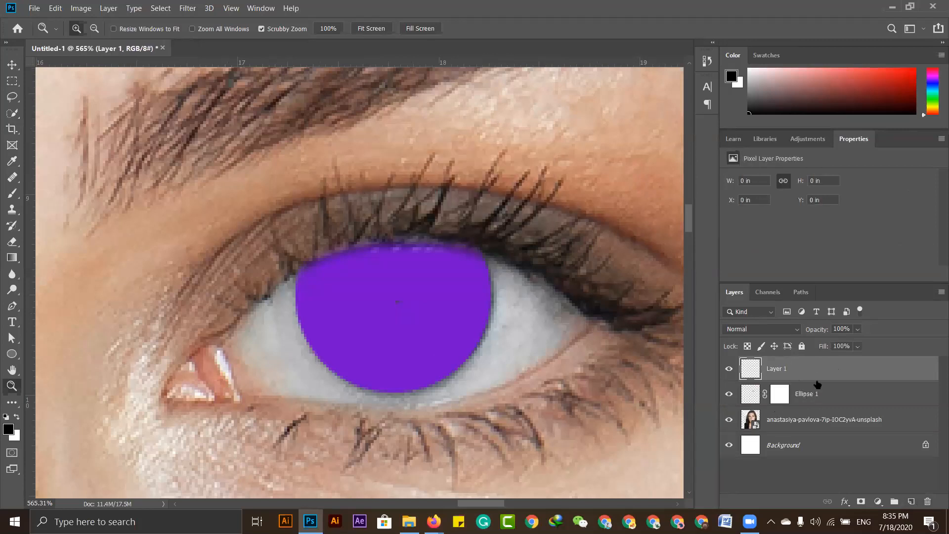
- Try merging the blank Layer 1 with the masked Ellipse 1 layer, and undo the merge
{"action": "left_click", "coordinate": [862, 398], "text": "shift"}
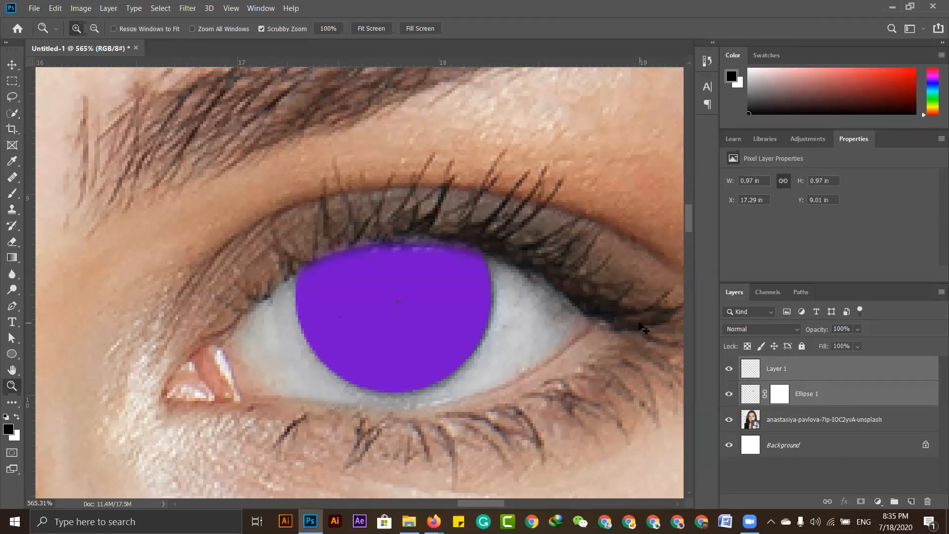
{"action": "key", "text": "ctrl+e"}
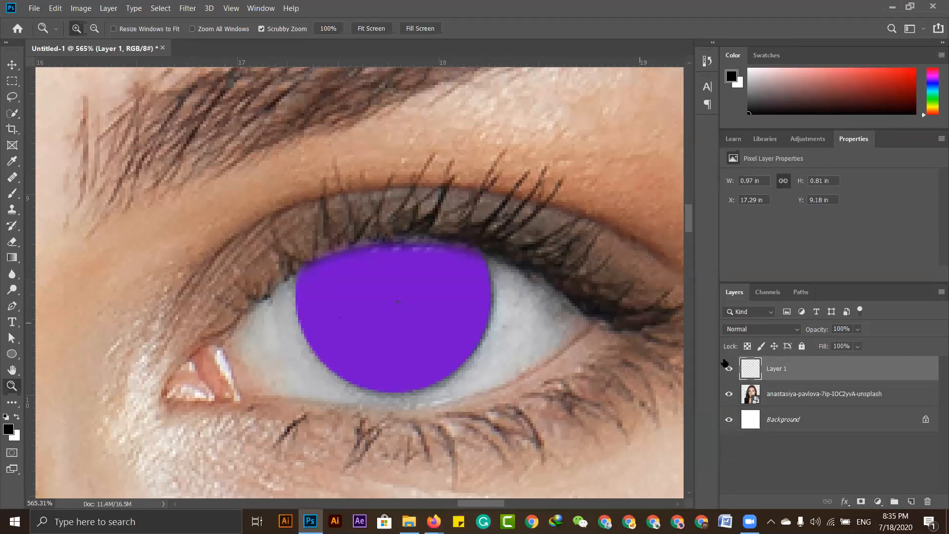
{"action": "key", "text": "v"}
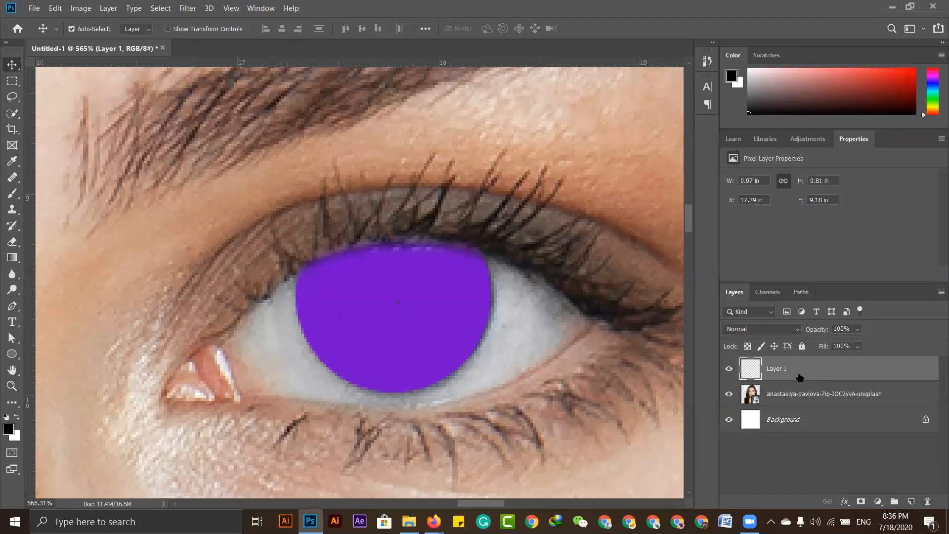
{"action": "key", "text": "ctrl+z"}
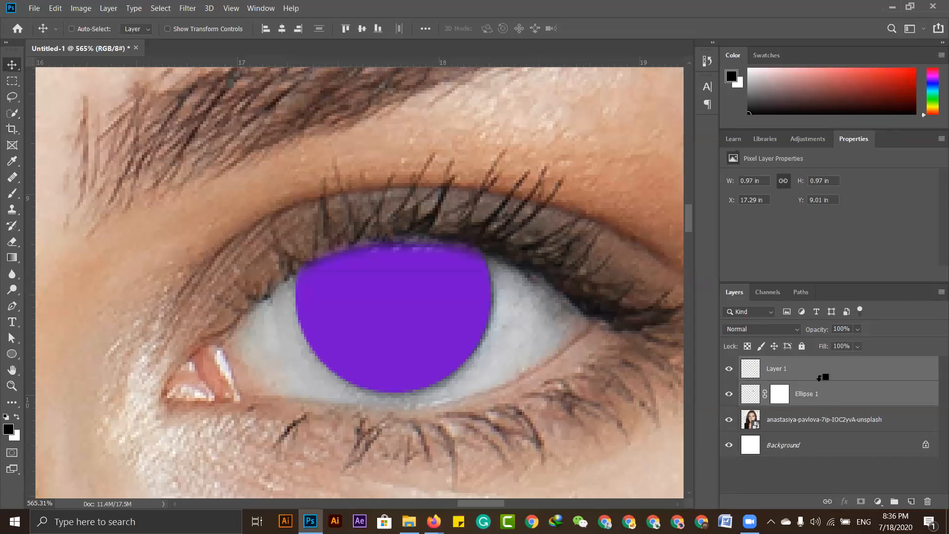
- Select only Layer 1 and stamp a merged copy of all visible layers into it
{"action": "left_click", "coordinate": [820, 377]}
{"action": "key", "text": "ctrl+alt+shift+e"}
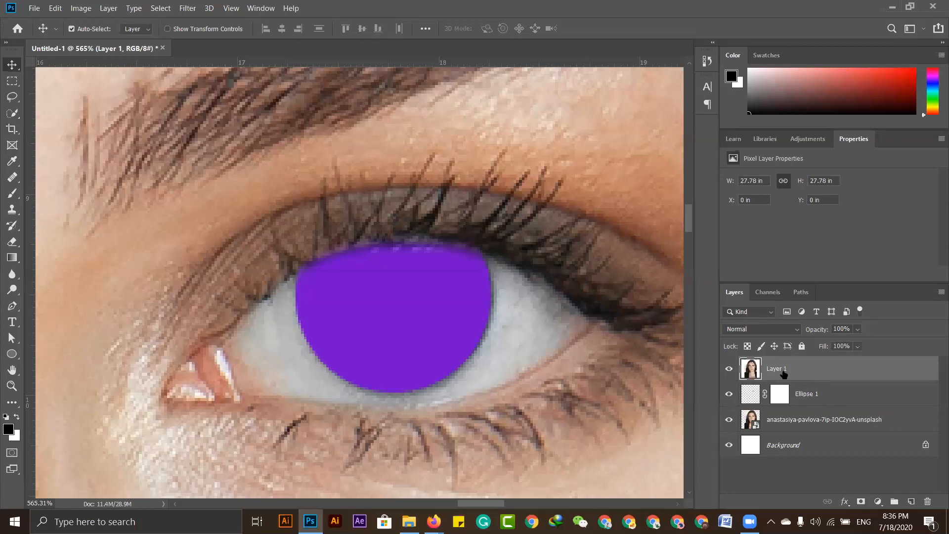
- Check the stamped Layer 1 by hiding and showing it, undo the stamp, and delete Layer 1
{"action": "left_click", "coordinate": [728, 369]}
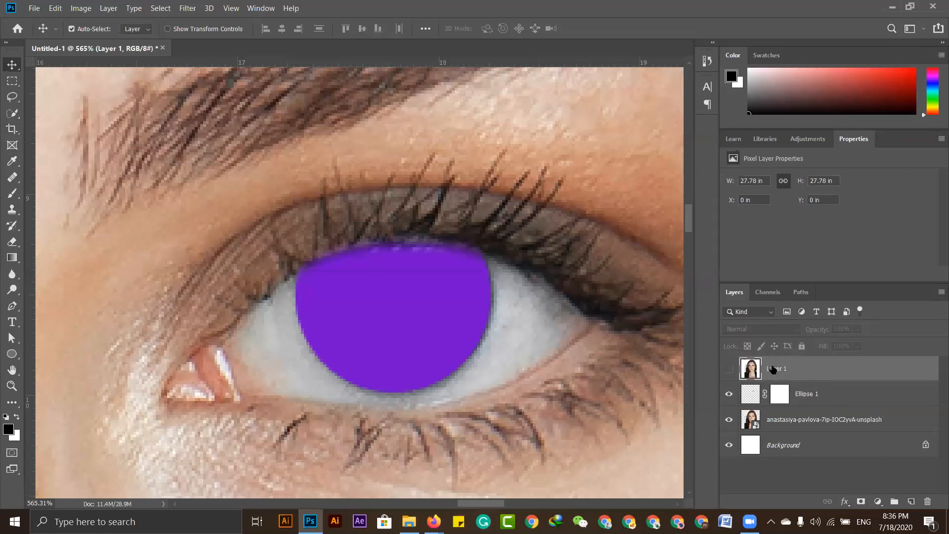
{"action": "left_click", "coordinate": [729, 371]}
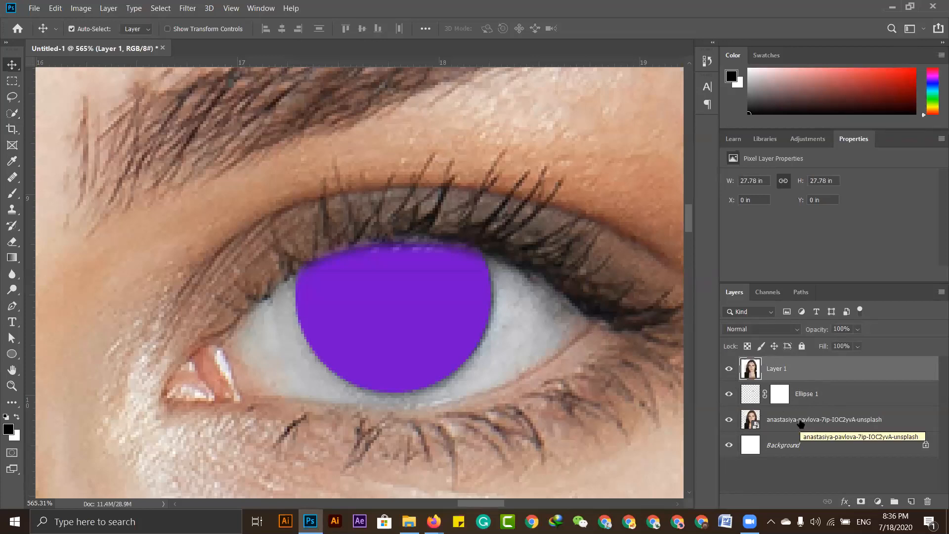
{"action": "left_click", "coordinate": [730, 370]}
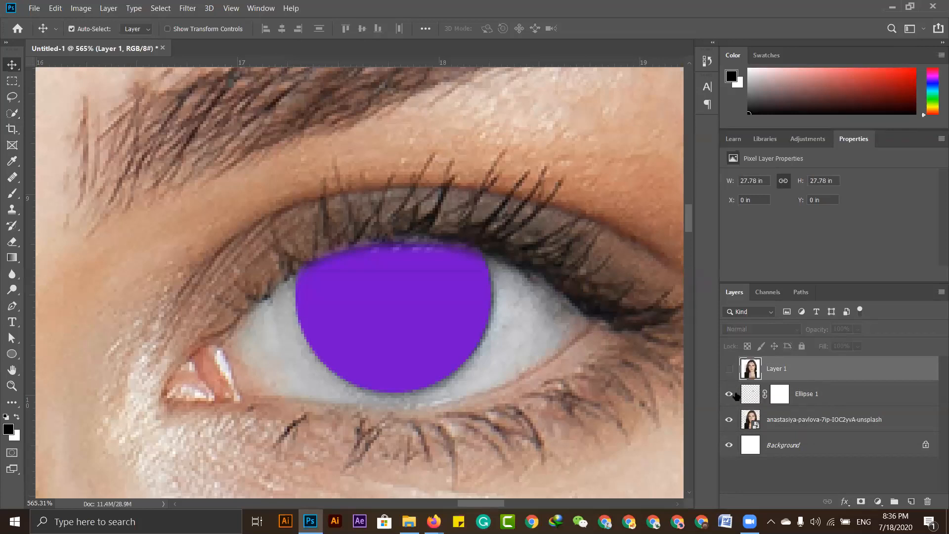
{"action": "left_click", "coordinate": [735, 378]}
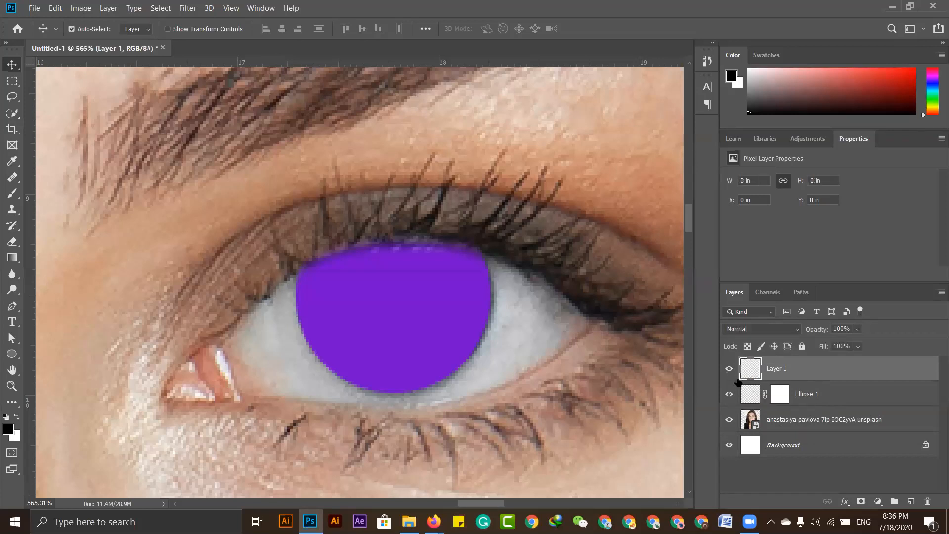
{"action": "key", "text": "Delete"}
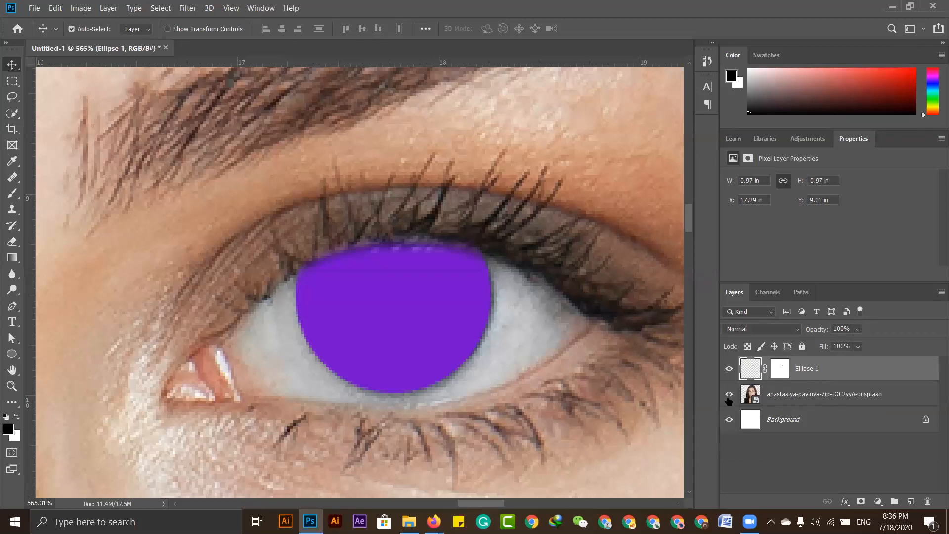
- Hide the portrait and Background layers, and stamp the masked ellipse into a new layer above Ellipse 1
{"action": "left_click", "coordinate": [729, 394]}
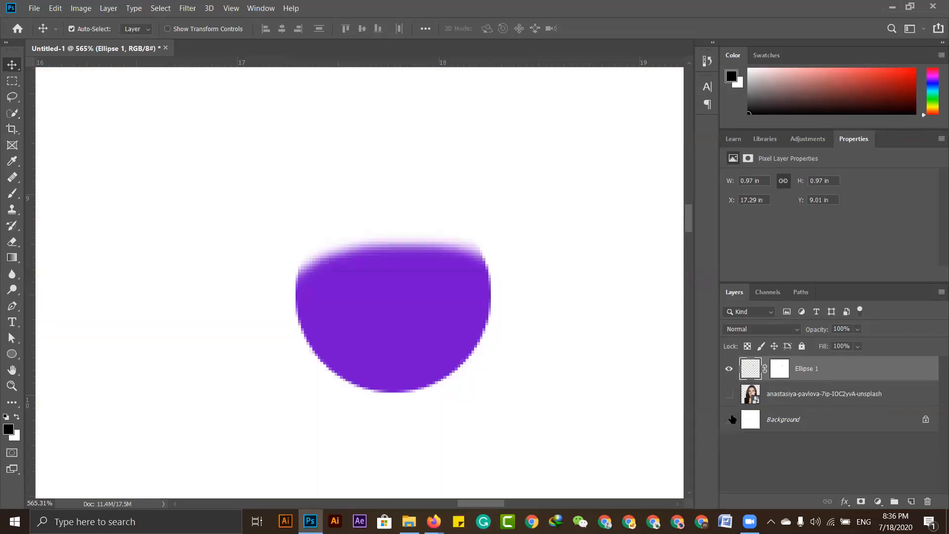
{"action": "left_click", "coordinate": [729, 419]}
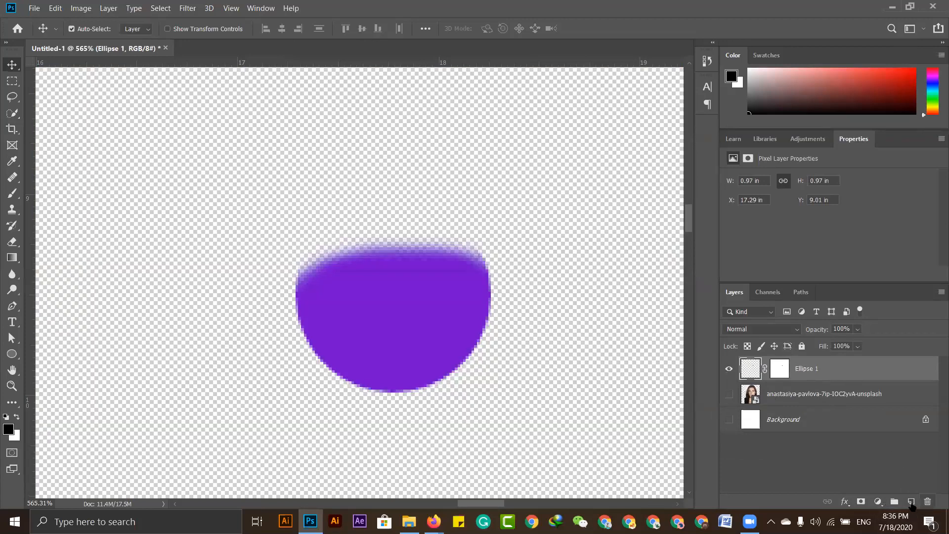
{"action": "left_click", "coordinate": [911, 502]}
{"action": "left_click", "coordinate": [804, 400], "text": "shift"}
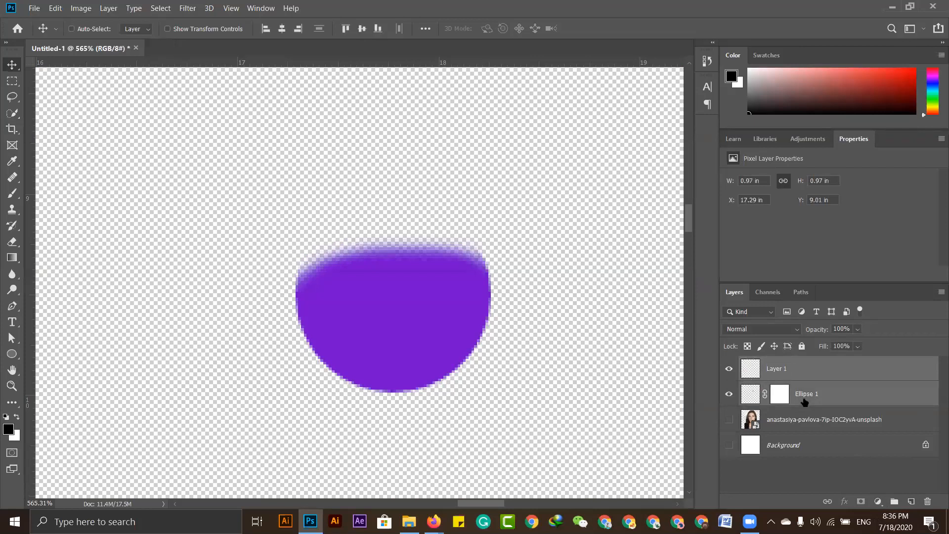
{"action": "key", "text": "ctrl+alt+shift+e"}
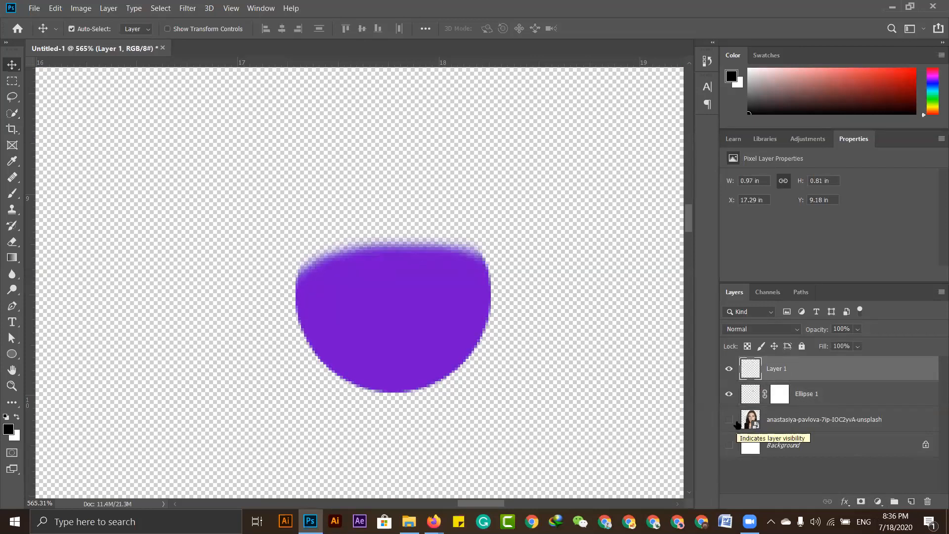
- Hide the Ellipse 1 layer and show the portrait, comparing the stamped Layer 1 with the masked ellipse
{"action": "left_click", "coordinate": [729, 398]}
{"action": "left_click", "coordinate": [729, 423]}
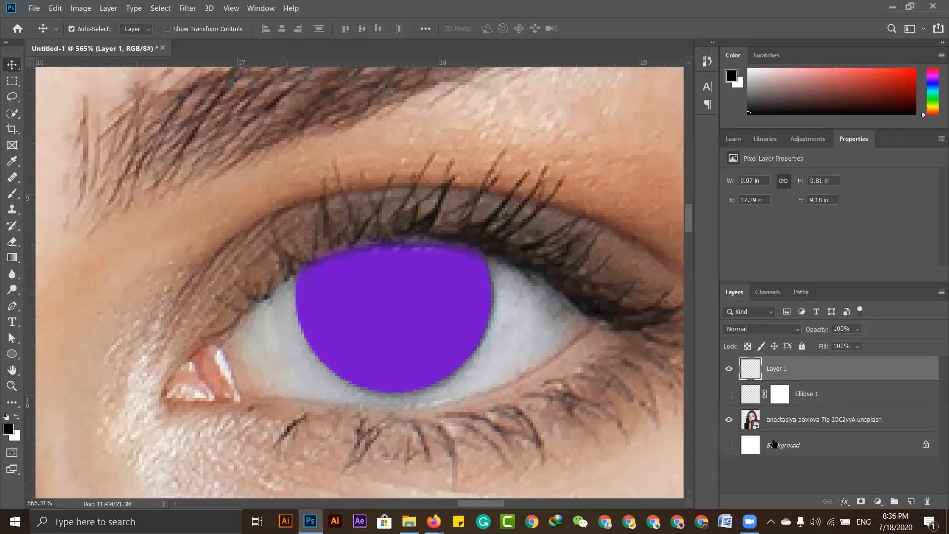
{"action": "left_click", "coordinate": [729, 369]}
{"action": "left_click", "coordinate": [730, 394]}
{"action": "left_click", "coordinate": [730, 394]}
{"action": "left_click", "coordinate": [729, 369]}
- Soften the edges of the purple iris on Layer 1 with a small-radius Gaussian Blur
{"action": "left_click", "coordinate": [187, 9]}
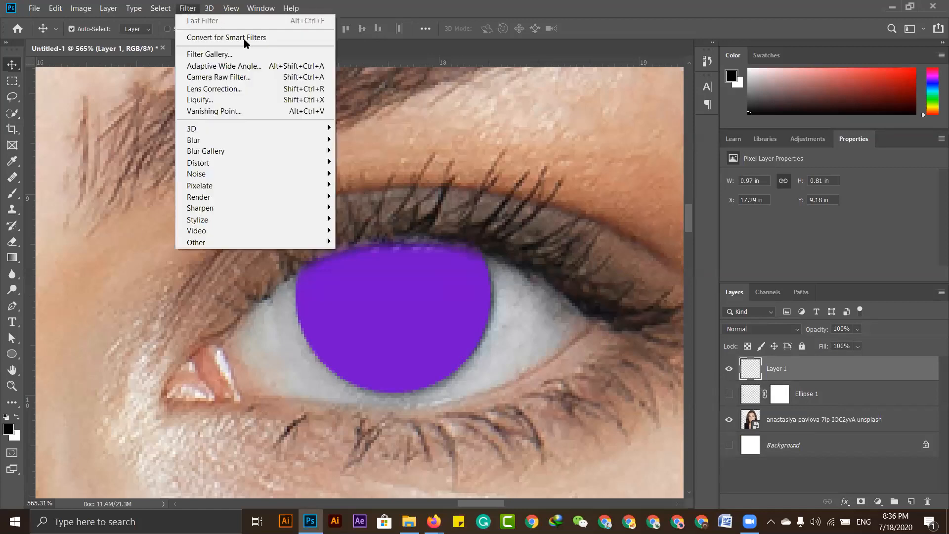
{"action": "mouse_move", "coordinate": [292, 140]}
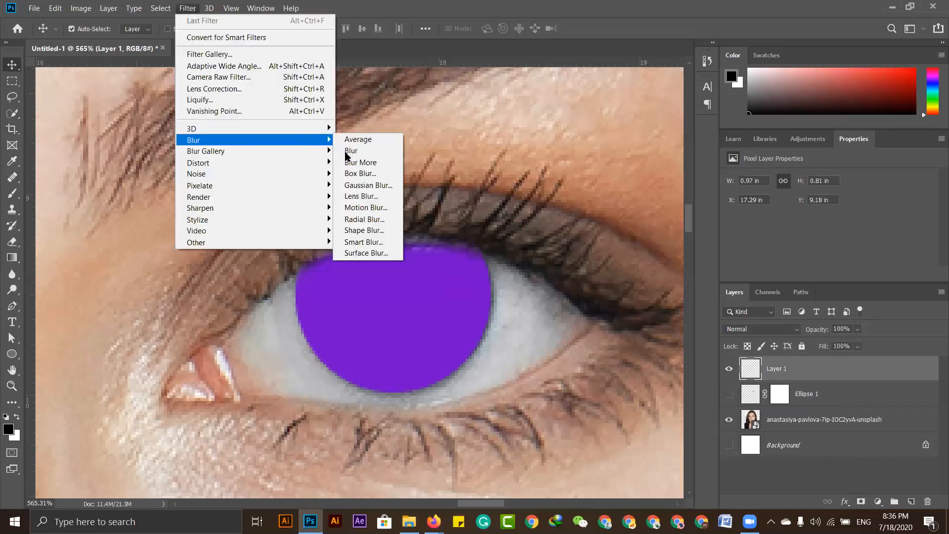
{"action": "left_click", "coordinate": [378, 186]}
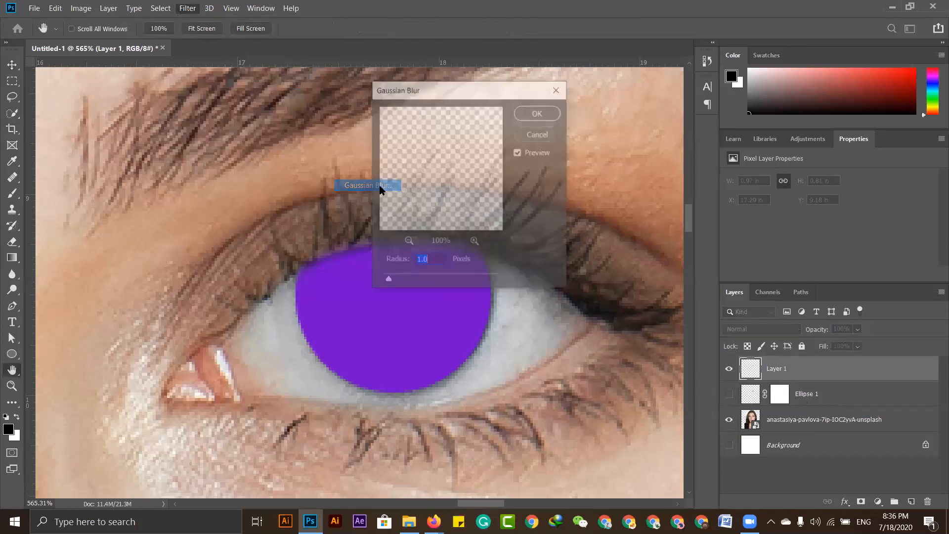
{"action": "left_click_drag", "start_coordinate": [388, 280], "coordinate": [396, 282]}
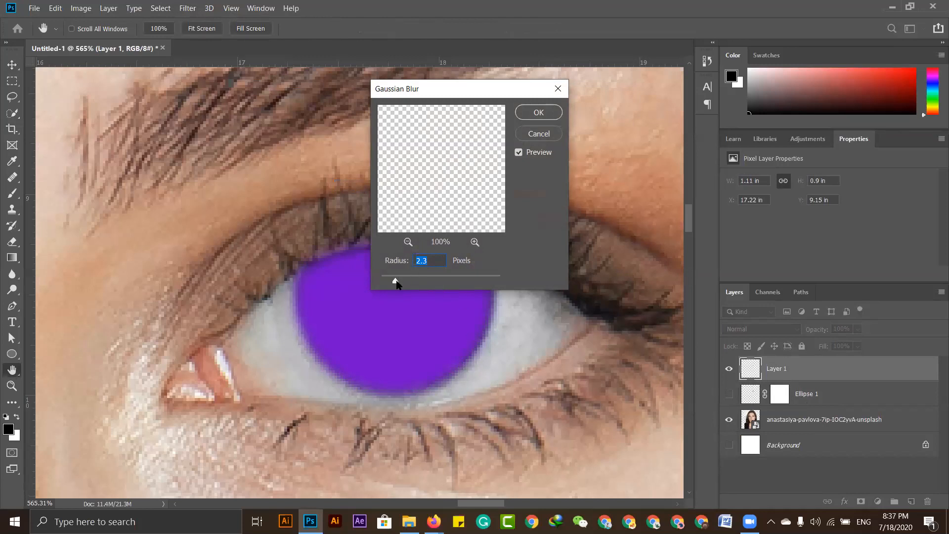
{"action": "type", "text": "2."}
{"action": "left_click", "coordinate": [537, 113]}
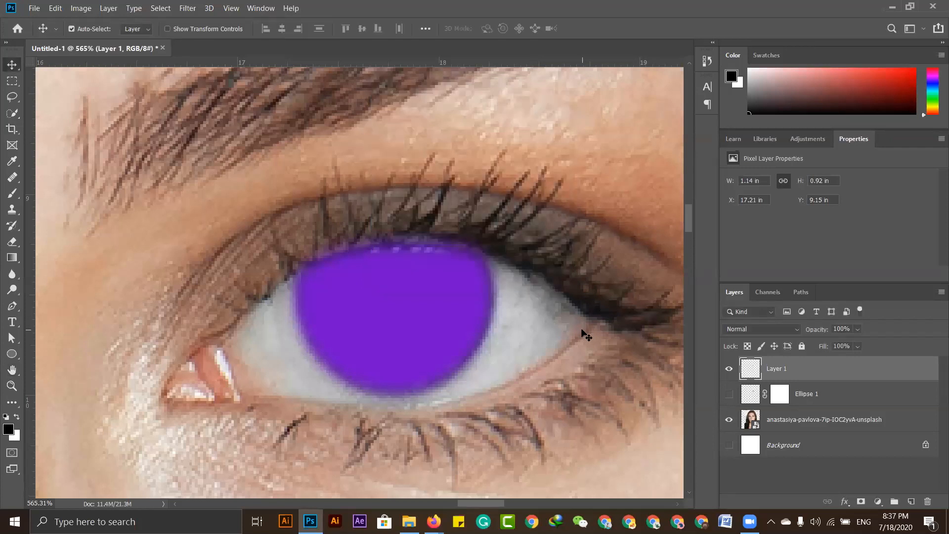
- Try the Soft Light blend mode on Layer 1, and switch it to Hue
{"action": "left_click", "coordinate": [778, 330]}
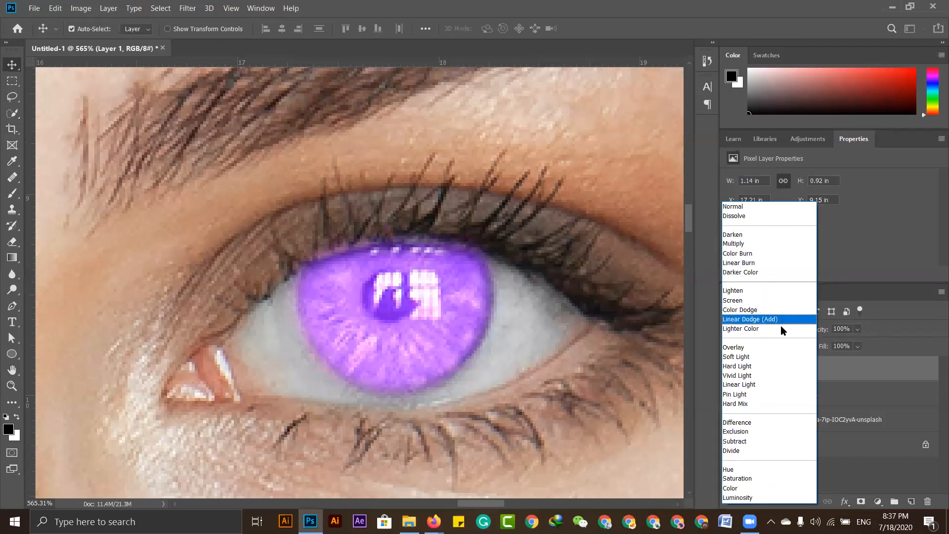
{"action": "left_click", "coordinate": [786, 357]}
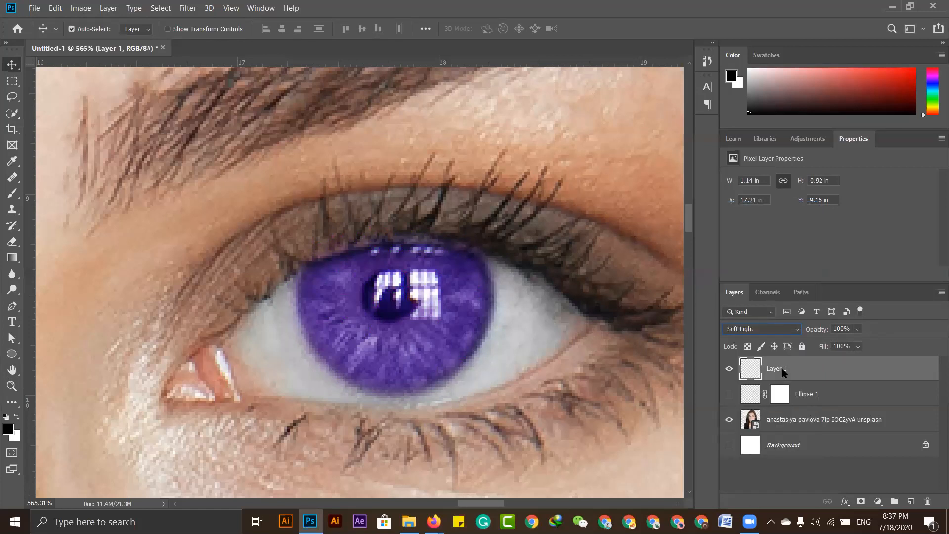
{"action": "left_click", "coordinate": [796, 330]}
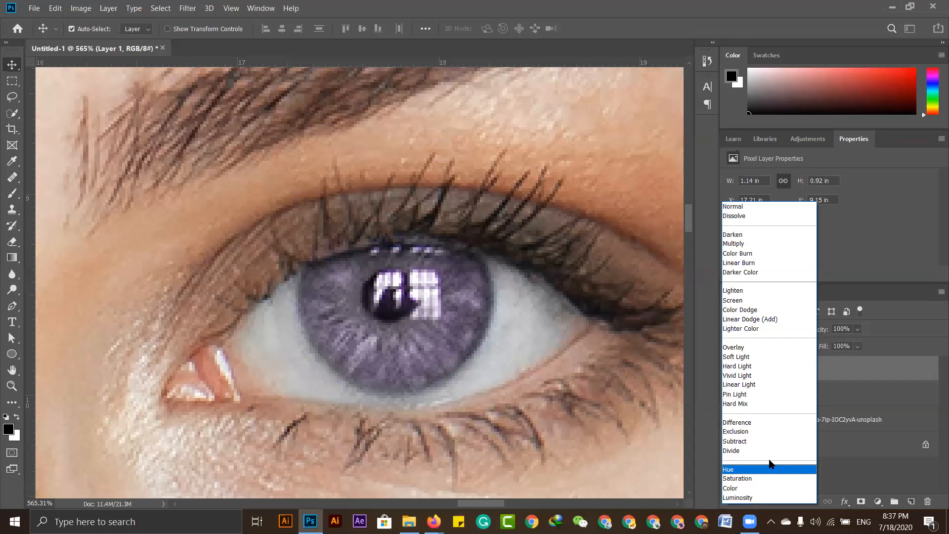
{"action": "left_click", "coordinate": [771, 469]}
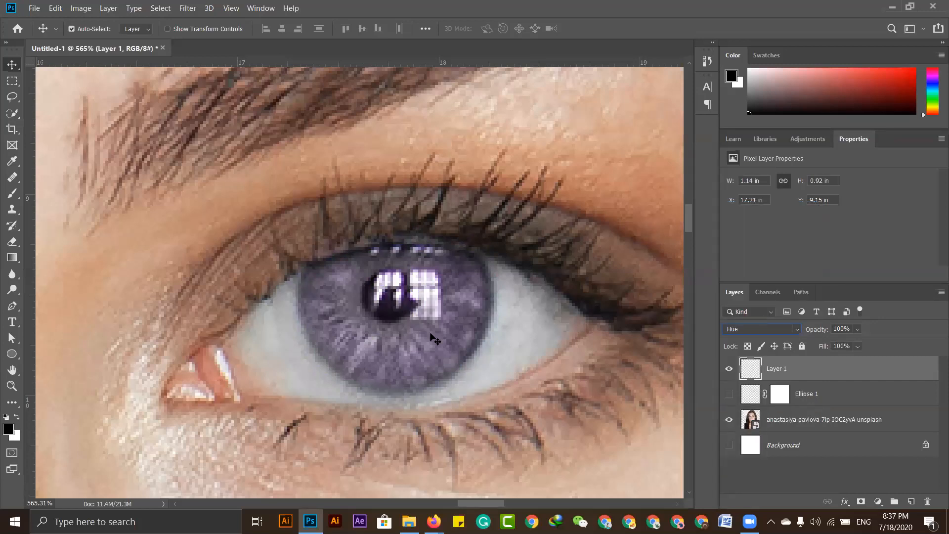
- Examine the recolored iris in the full portrait, and compare both eyes up close
{"action": "scroll", "coordinate": [433, 338], "scroll_direction": "down", "scroll_amount": 10}
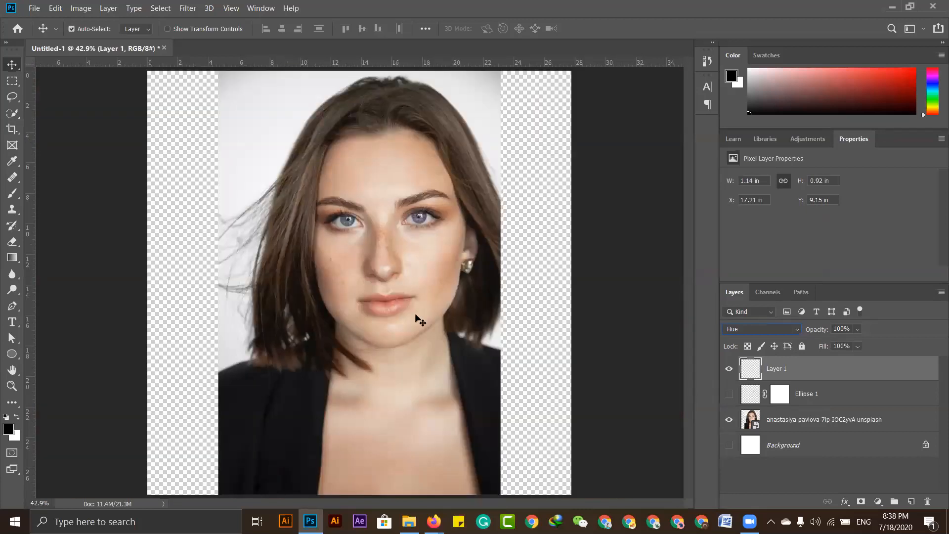
{"action": "left_click", "coordinate": [388, 296]}
{"action": "key", "text": "z"}
{"action": "left_click_drag", "start_coordinate": [374, 207], "coordinate": [479, 316]}
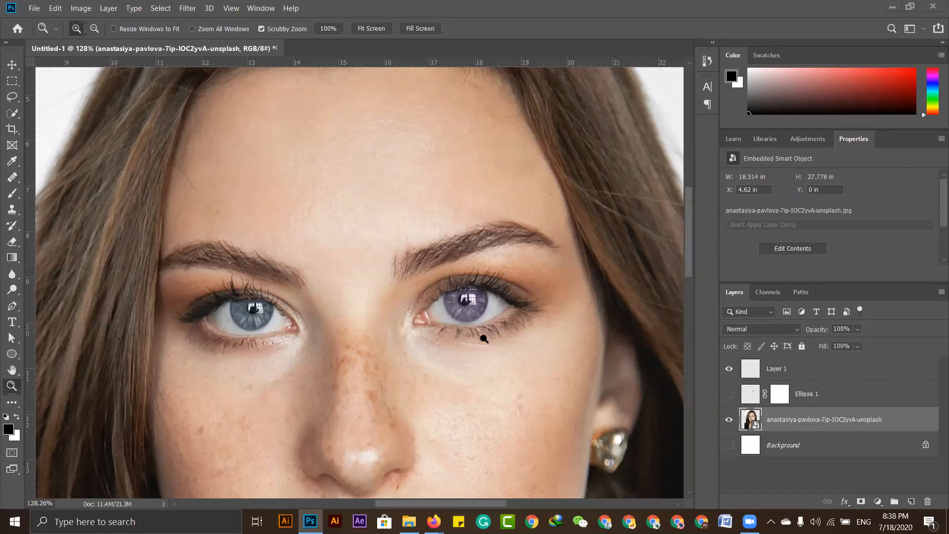
{"action": "left_click_drag", "start_coordinate": [461, 305], "coordinate": [483, 292]}
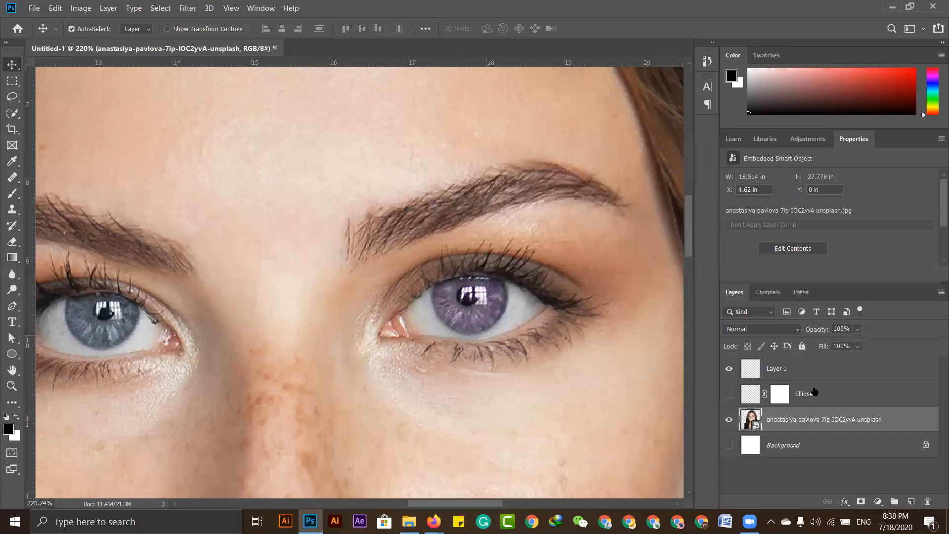
- Check Layer 1 with the portrait hidden and shown, and set Layer 1's blend mode to Soft Light
{"action": "left_click", "coordinate": [808, 366]}
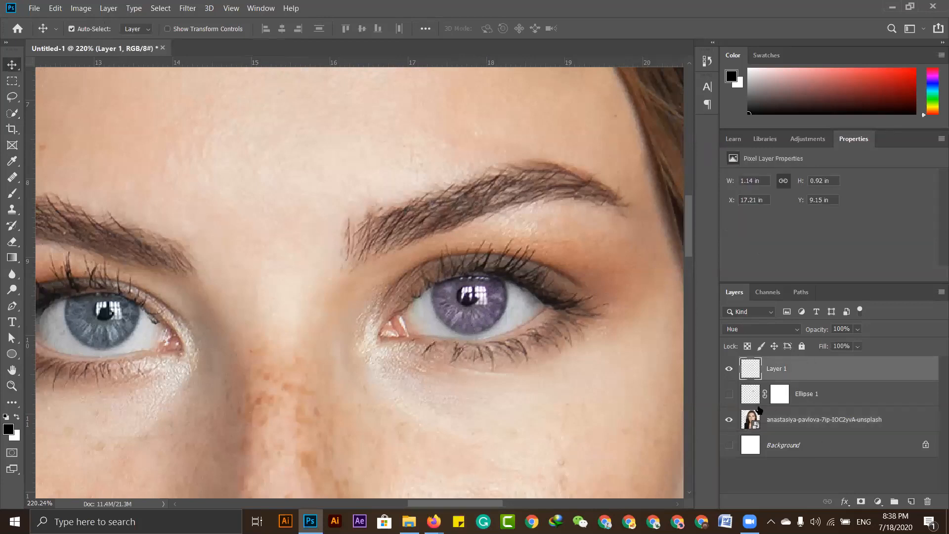
{"action": "left_click", "coordinate": [729, 419]}
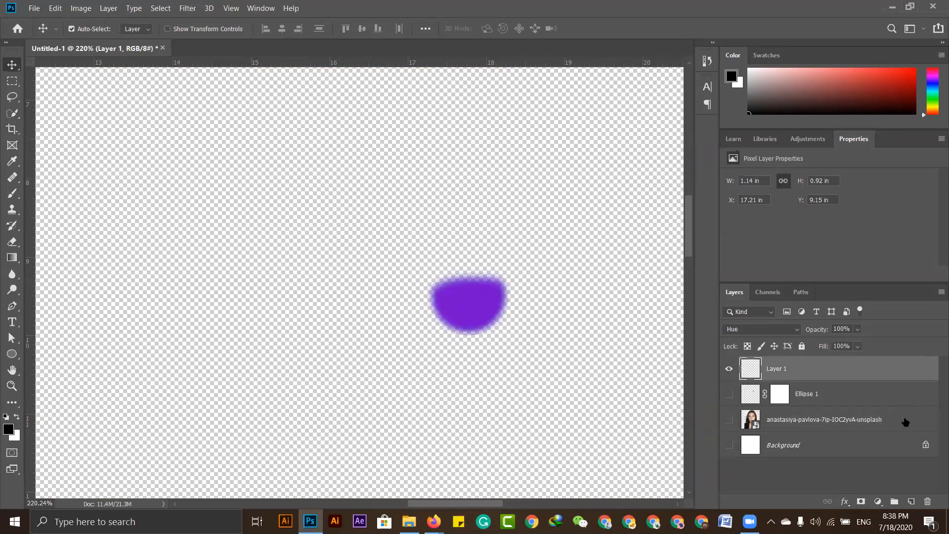
{"action": "left_click", "coordinate": [728, 420]}
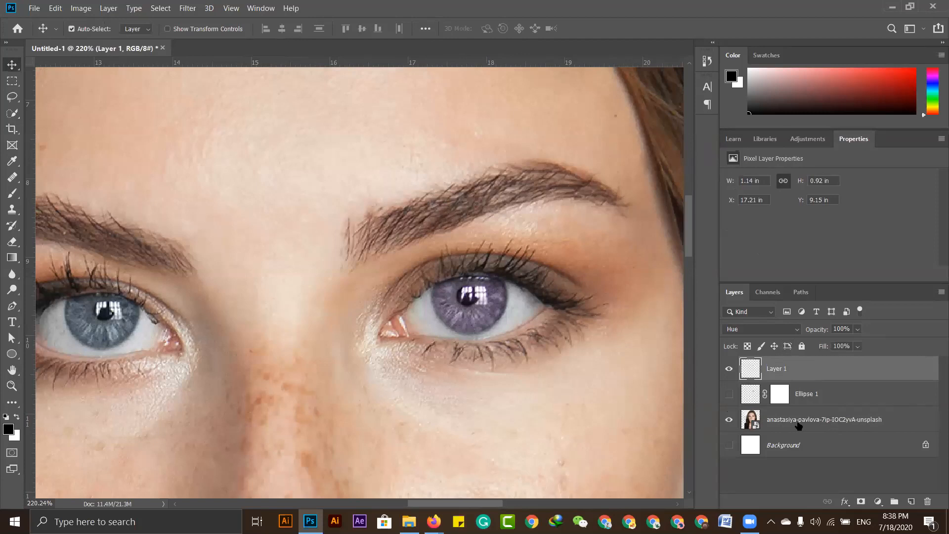
{"action": "left_click", "coordinate": [754, 335]}
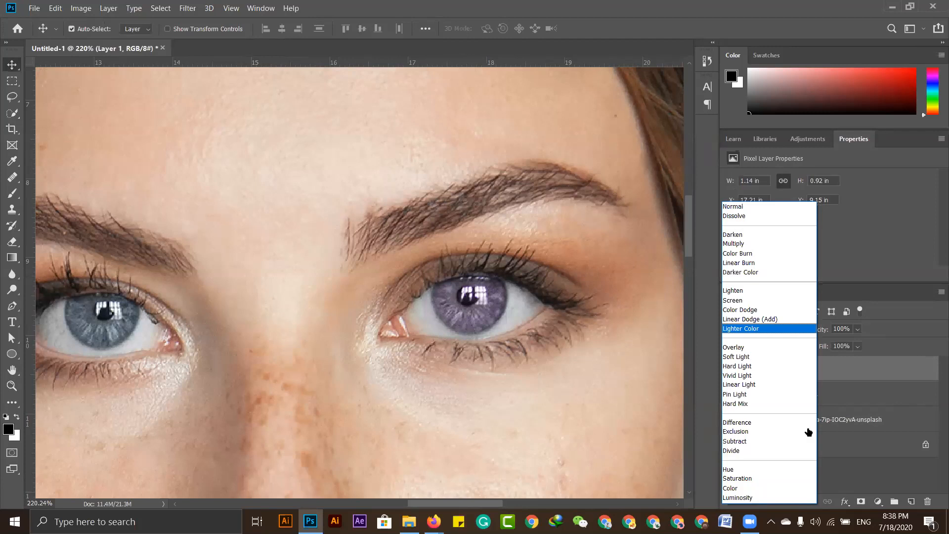
{"action": "left_click", "coordinate": [753, 357]}
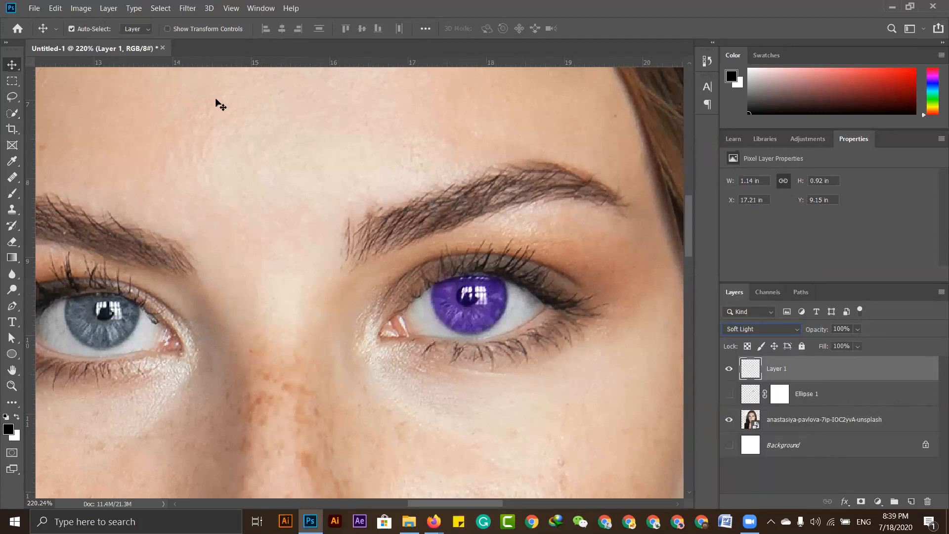
- Recolor Layer 1's iris blue with a Hue/Saturation adjustment of Hue -80, Saturation -1 and Lightness -38
{"action": "left_click", "coordinate": [81, 11]}
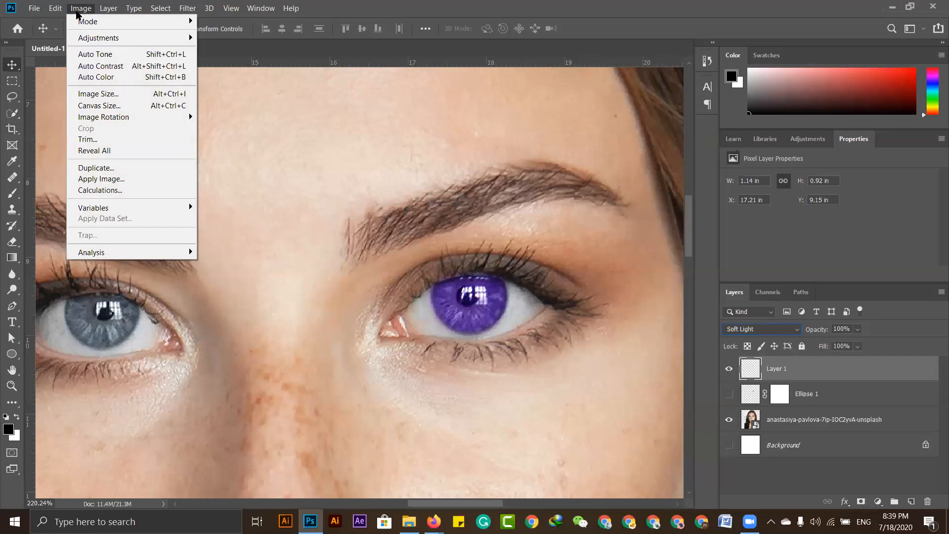
{"action": "mouse_move", "coordinate": [111, 40]}
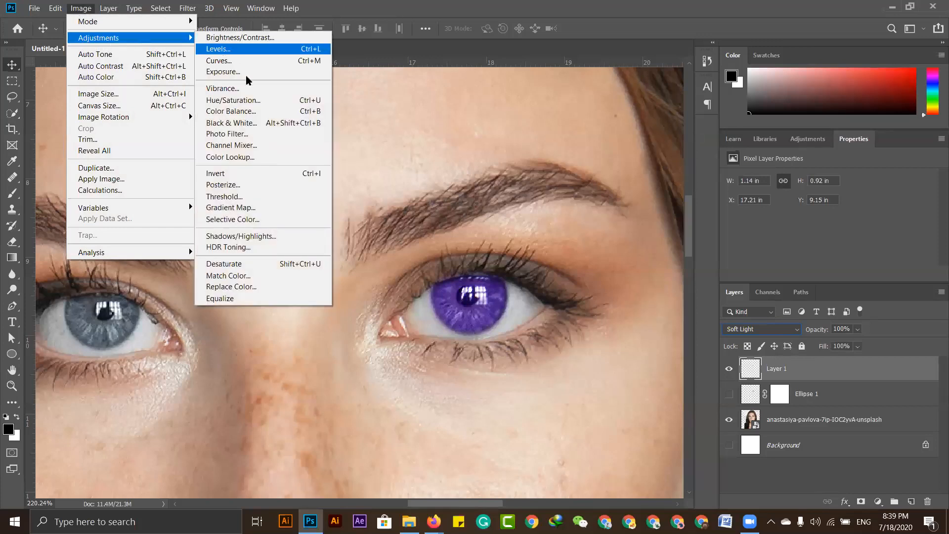
{"action": "left_click", "coordinate": [261, 104]}
{"action": "left_click_drag", "start_coordinate": [579, 19], "coordinate": [645, 37]}
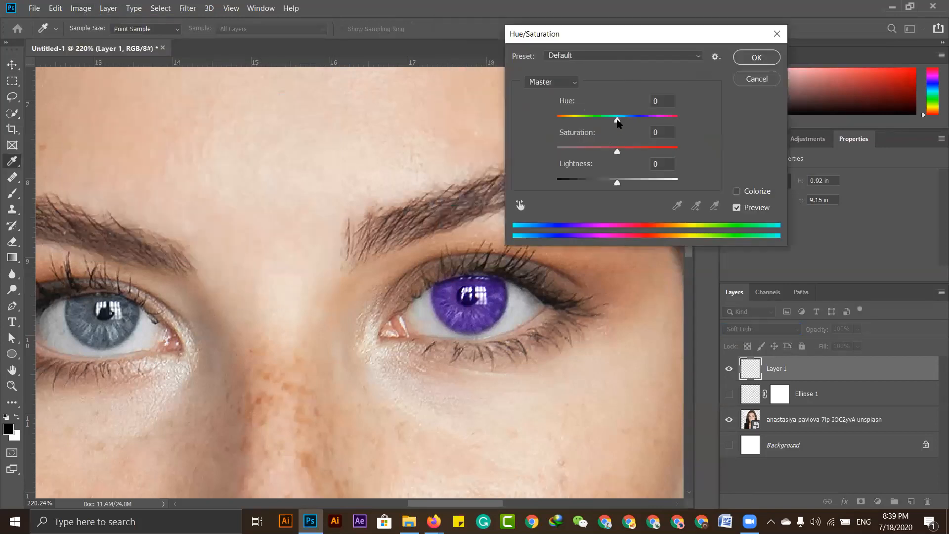
{"action": "left_click_drag", "start_coordinate": [616, 121], "coordinate": [586, 121]}
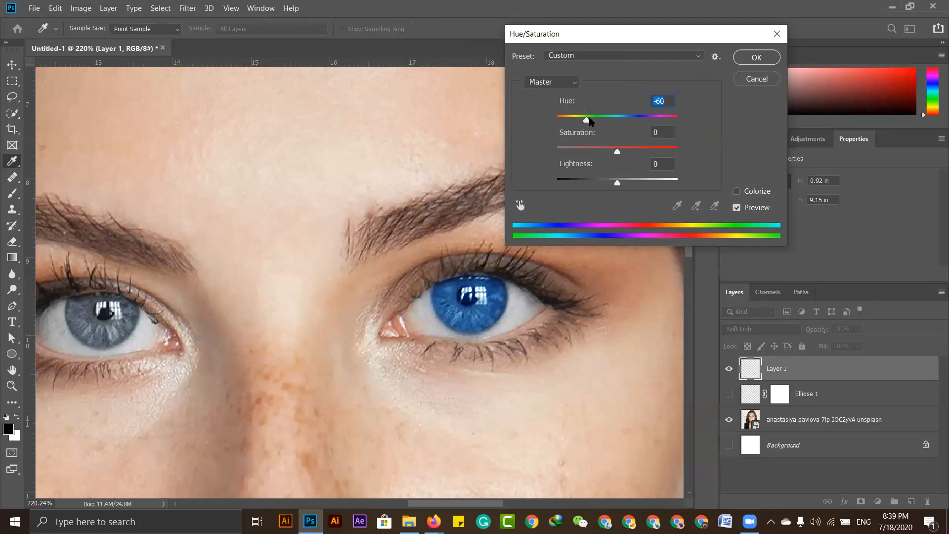
{"action": "left_click_drag", "start_coordinate": [579, 121], "coordinate": [582, 122]}
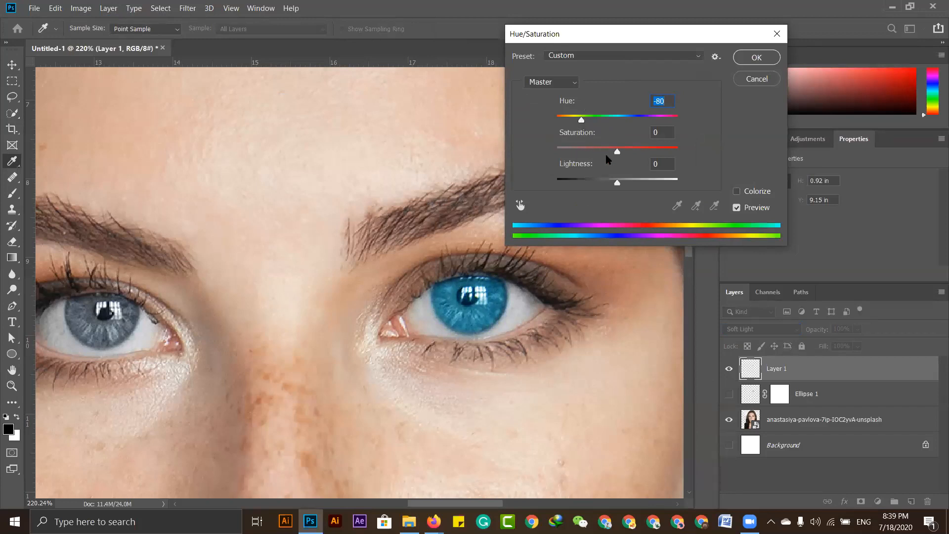
{"action": "left_click_drag", "start_coordinate": [618, 151], "coordinate": [595, 187]}
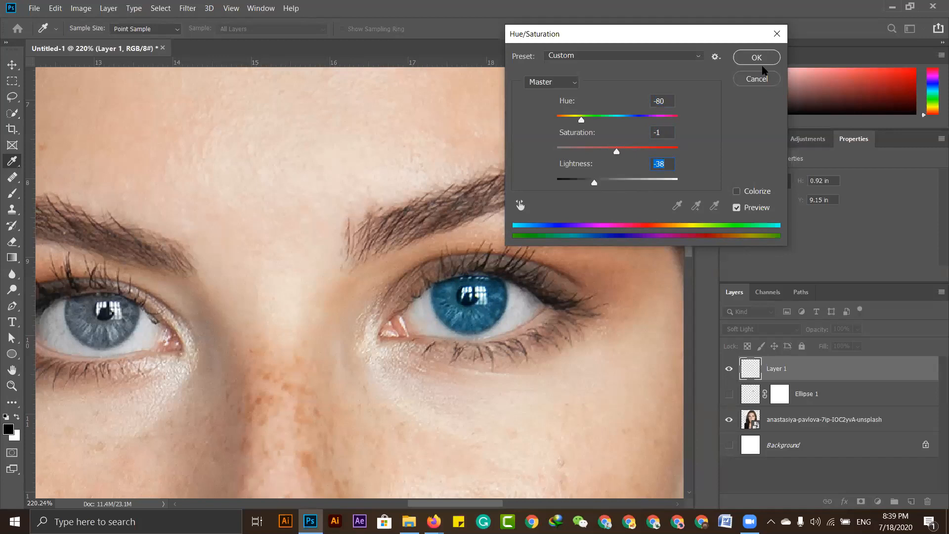
{"action": "left_click", "coordinate": [756, 58]}
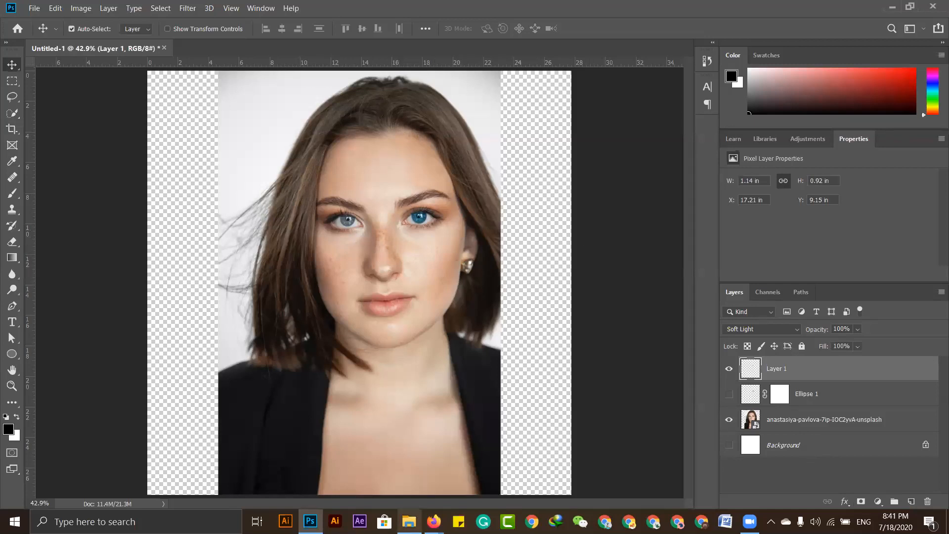
- Open the portrait of the freckled woman with the hair bun from the ps fundamentals folder as a separate Photoshop document
{"action": "left_click", "coordinate": [408, 522]}
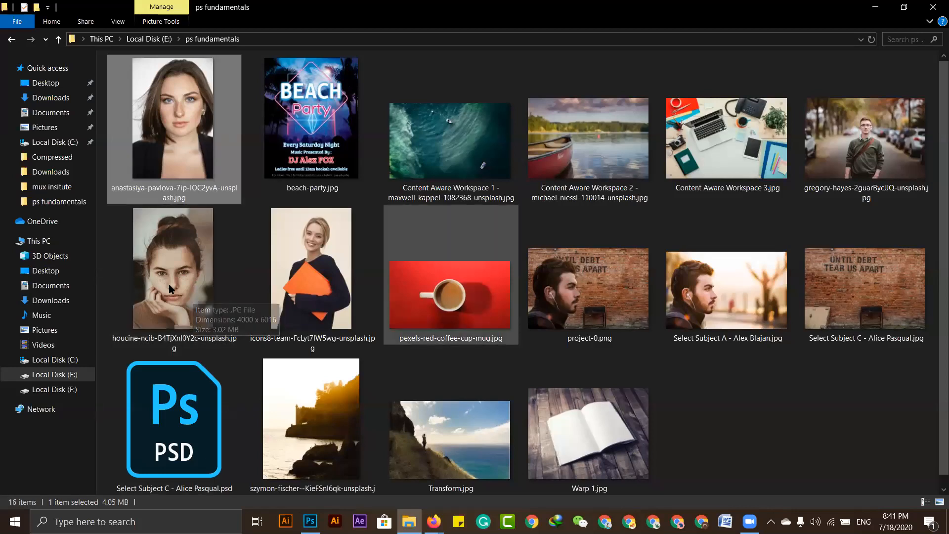
{"action": "left_click_drag", "start_coordinate": [172, 275], "coordinate": [314, 47]}
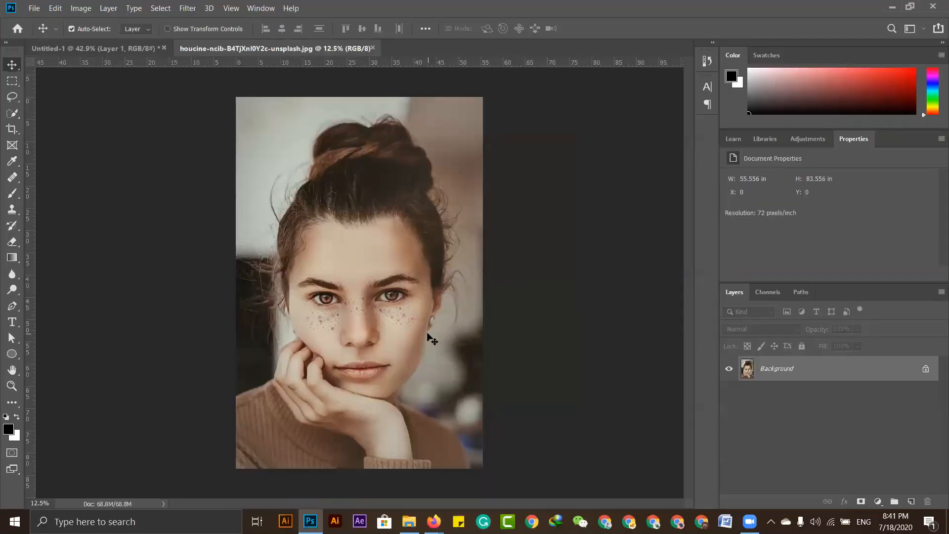
{"action": "key", "text": "z"}
{"action": "left_click_drag", "start_coordinate": [408, 336], "coordinate": [340, 342]}
{"action": "key", "text": "v"}
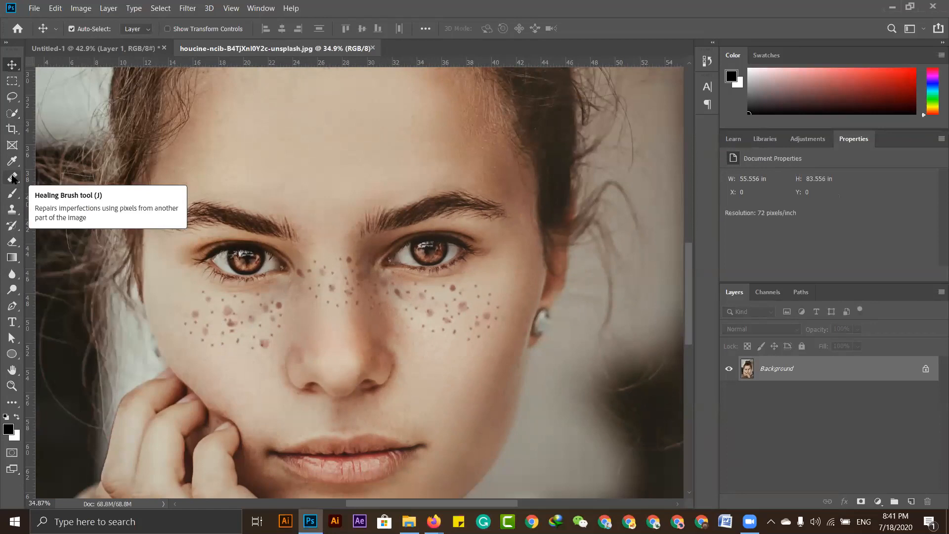
- Activate the Clone Stamp tool with a 196 px brush and try stamping on the forehead without a defined source
{"action": "left_click", "coordinate": [11, 209]}
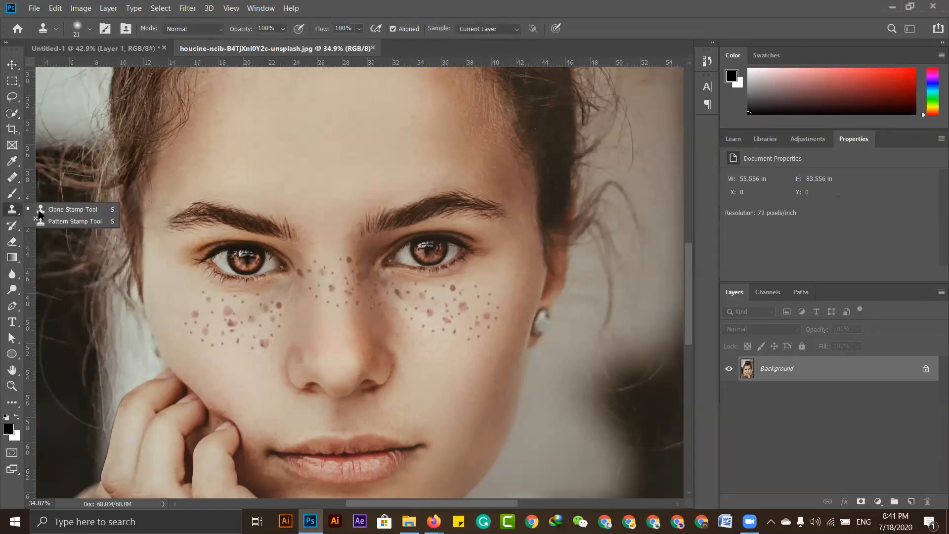
{"action": "left_click", "coordinate": [82, 212]}
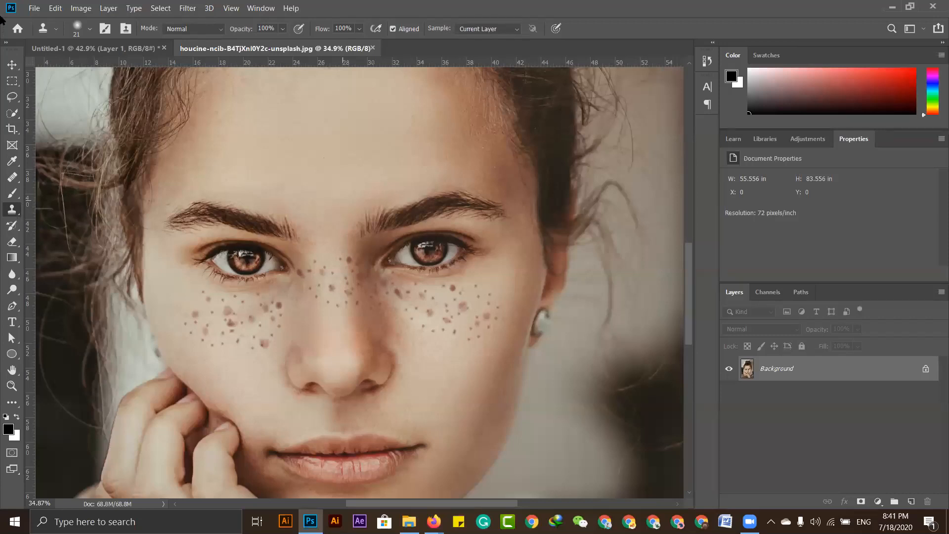
{"action": "left_click", "coordinate": [89, 30]}
{"action": "mouse_move", "coordinate": [78, 71]}
{"action": "left_mouse_down"}
{"action": "mouse_move", "coordinate": [96, 69]}
{"action": "mouse_move", "coordinate": [91, 99]}
{"action": "mouse_move", "coordinate": [128, 68]}
{"action": "left_mouse_up"}
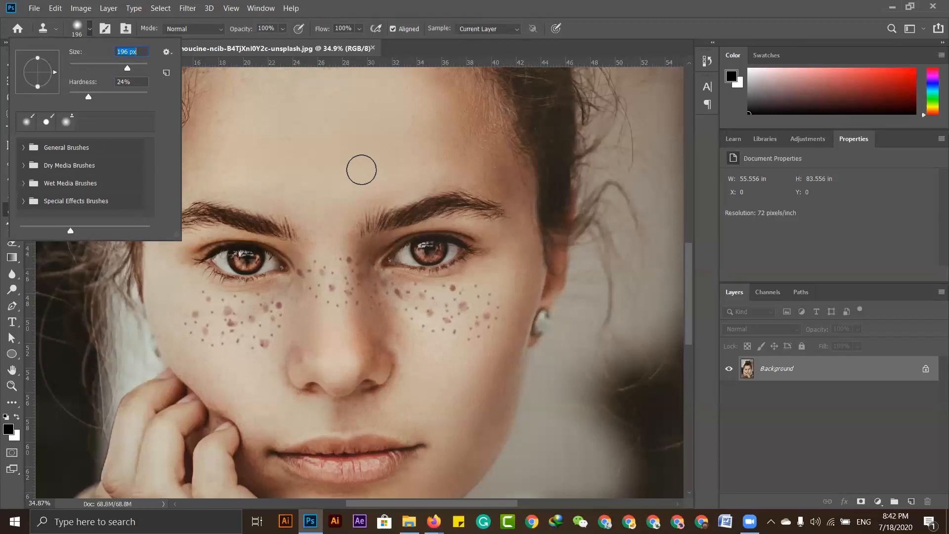
{"action": "left_click", "coordinate": [354, 165]}
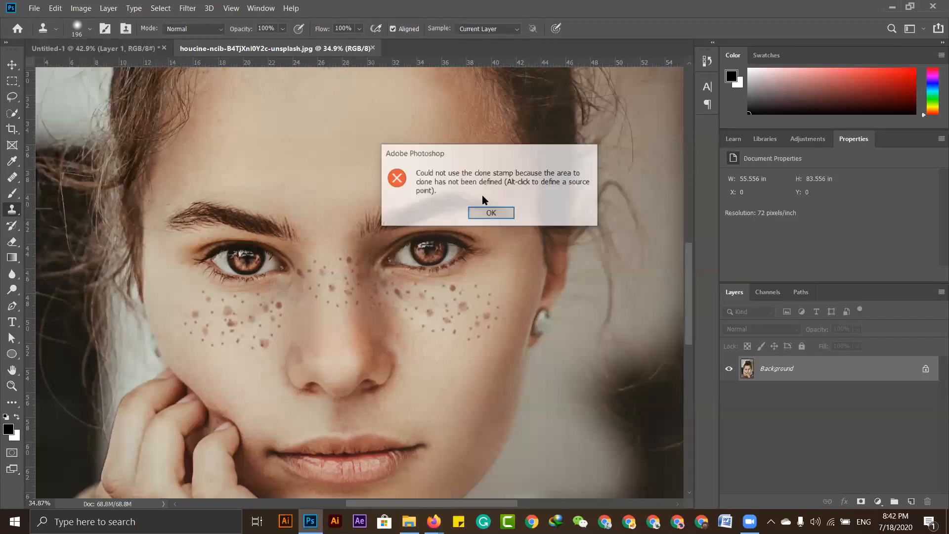
{"action": "left_click", "coordinate": [498, 213]}
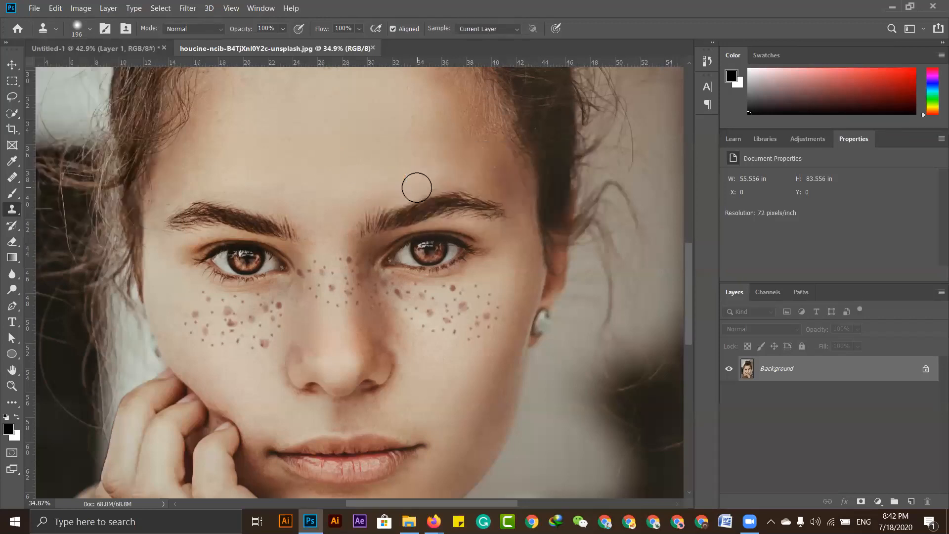
- Try out larger and smaller Clone Stamp brush sizes over the forehead, ending at 150 px
{"action": "key", "text": "bracketright"}
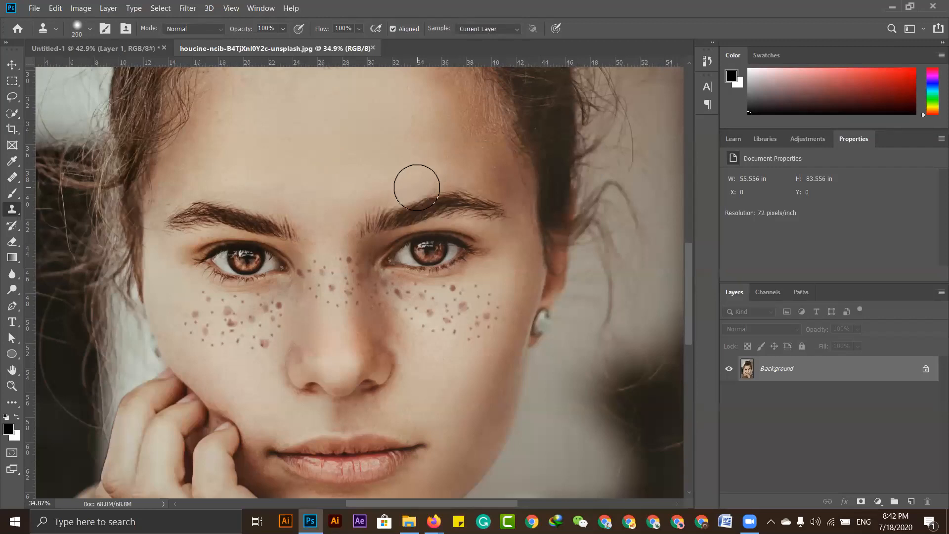
{"action": "key", "text": "bracketright"}
{"action": "key", "text": "bracketright"}
{"action": "key", "text": "bracketright"}
{"action": "key", "text": "bracketleft"}
{"action": "key", "text": "bracketleft"}
{"action": "key", "text": "bracketleft"}
{"action": "key", "text": "bracketright"}
{"action": "key", "text": "bracketright"}
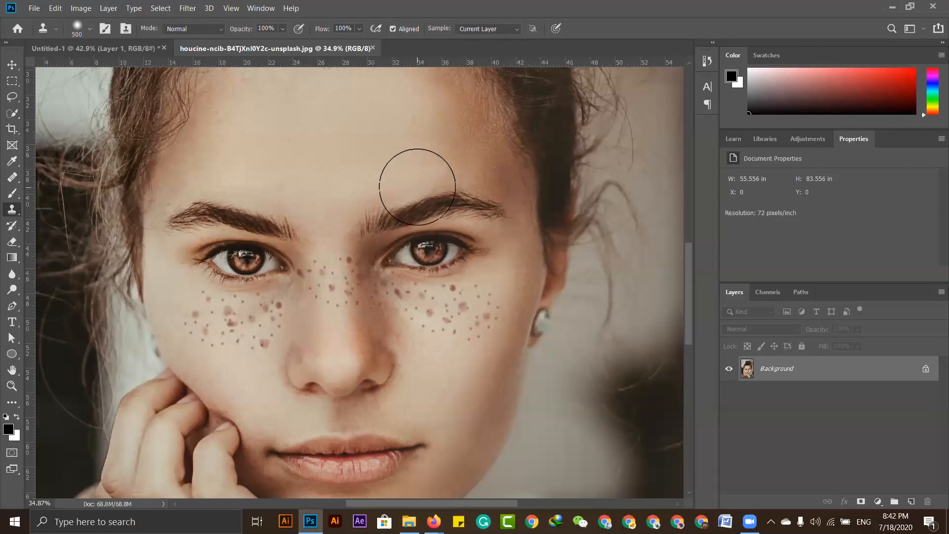
{"action": "key", "text": "bracketleft"}
{"action": "key", "text": "bracketleft"}
{"action": "key", "text": "bracketleft"}
{"action": "key", "text": "bracketleft"}
{"action": "key", "text": "bracketleft"}
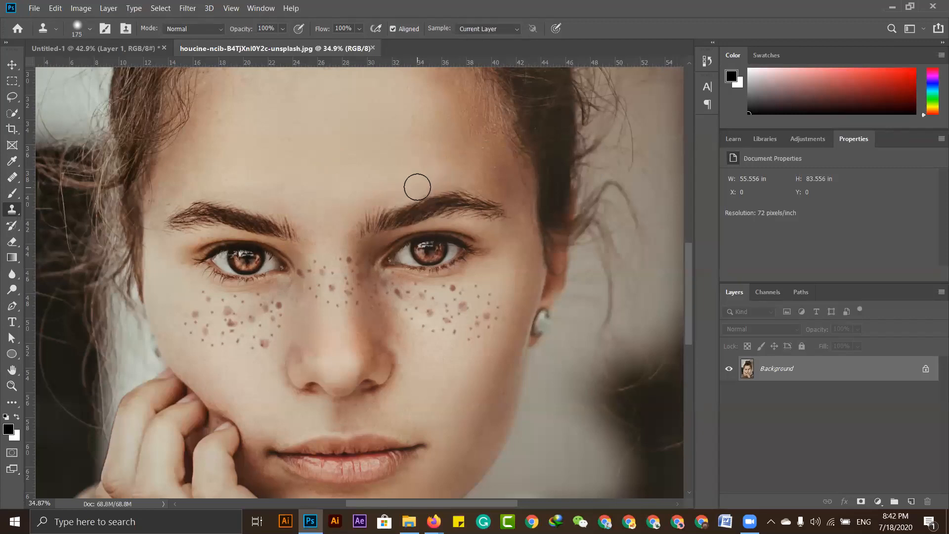
{"action": "key", "text": "bracketright"}
{"action": "key", "text": "bracketright"}
{"action": "key", "text": "bracketright"}
{"action": "key", "text": "bracketright"}
{"action": "key", "text": "bracketright"}
{"action": "key", "text": "bracketright"}
{"action": "key", "text": "bracketright"}
{"action": "key", "text": "bracketright"}
{"action": "key", "text": "bracketleft"}
{"action": "key", "text": "bracketleft"}
{"action": "key", "text": "bracketleft"}
{"action": "key", "text": "bracketleft"}
{"action": "key", "text": "bracketleft"}
{"action": "key", "text": "bracketleft"}
{"action": "key", "text": "bracketleft"}
{"action": "key", "text": "bracketleft"}
{"action": "key", "text": "bracketleft"}
- Bring the freckled cheek up close and reduce the Clone Stamp brush to 70 px
{"action": "key", "text": "z"}
{"action": "mouse_move", "coordinate": [246, 322]}
{"action": "left_mouse_down"}
{"action": "mouse_move", "coordinate": [292, 329]}
{"action": "mouse_move", "coordinate": [186, 356]}
{"action": "mouse_move", "coordinate": [307, 343]}
{"action": "left_mouse_up"}
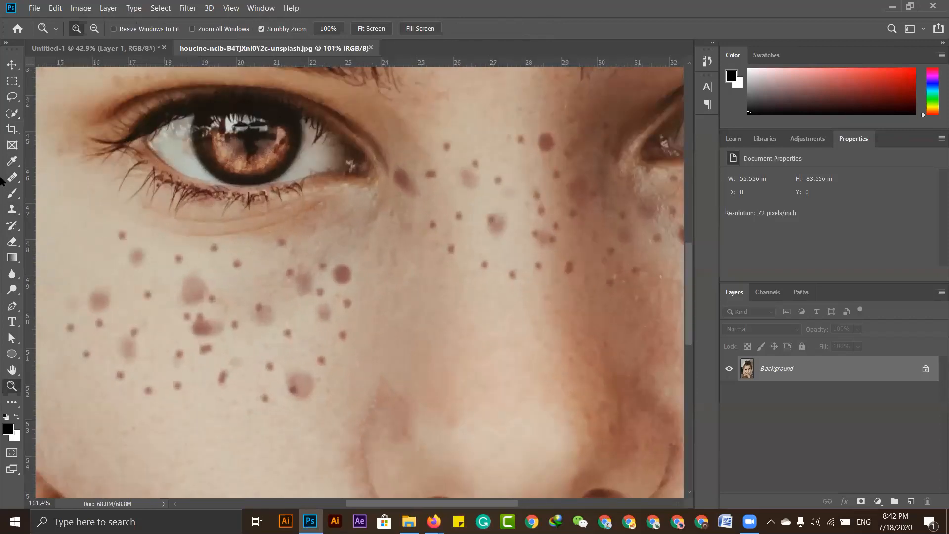
{"action": "left_click", "coordinate": [10, 212]}
{"action": "left_click", "coordinate": [63, 211]}
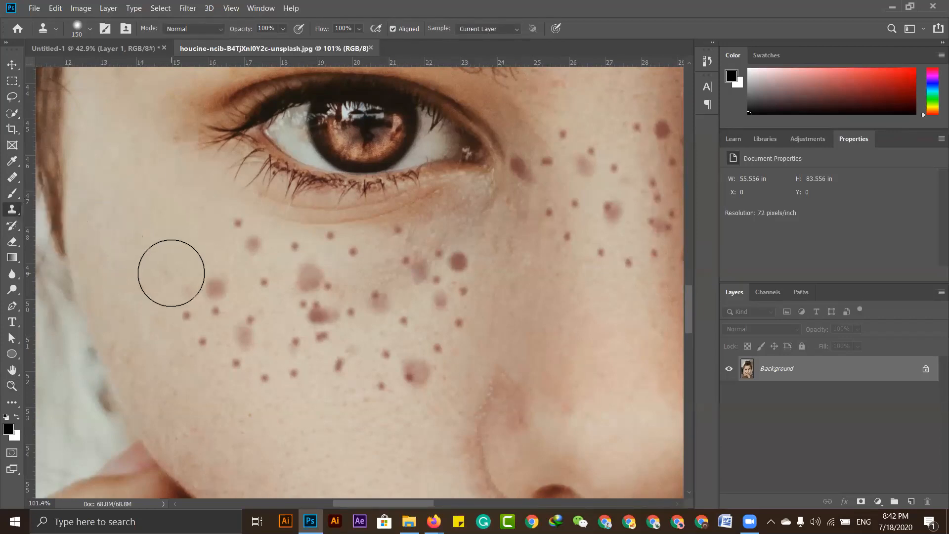
{"action": "key", "text": "bracketleft"}
{"action": "key", "text": "bracketleft"}
{"action": "key", "text": "bracketleft"}
{"action": "key", "text": "bracketleft"}
{"action": "key", "text": "bracketleft"}
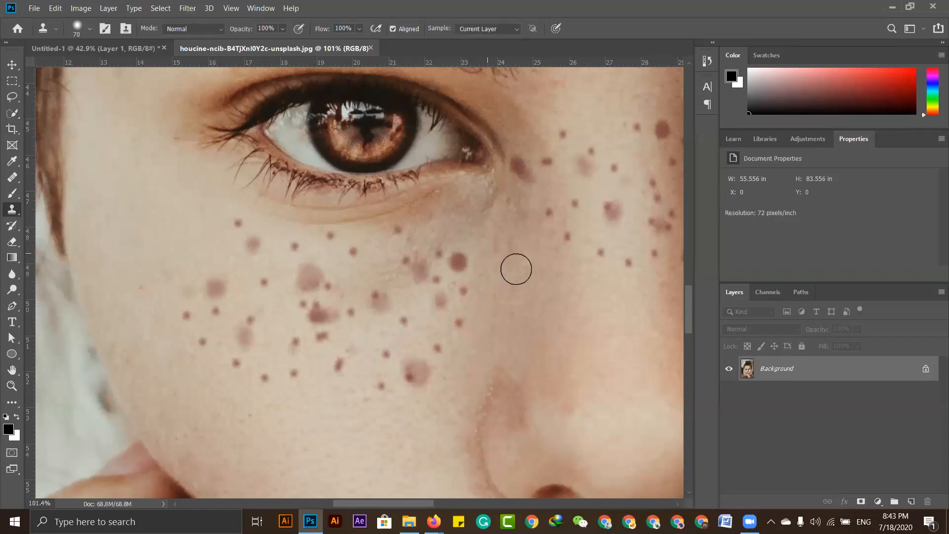
- Try cloning the eye beside the nose and other patches onto the cheek with the brush enlarged to 250 px
{"action": "left_click", "coordinate": [538, 306]}
{"action": "key", "text": "ctrl+z"}
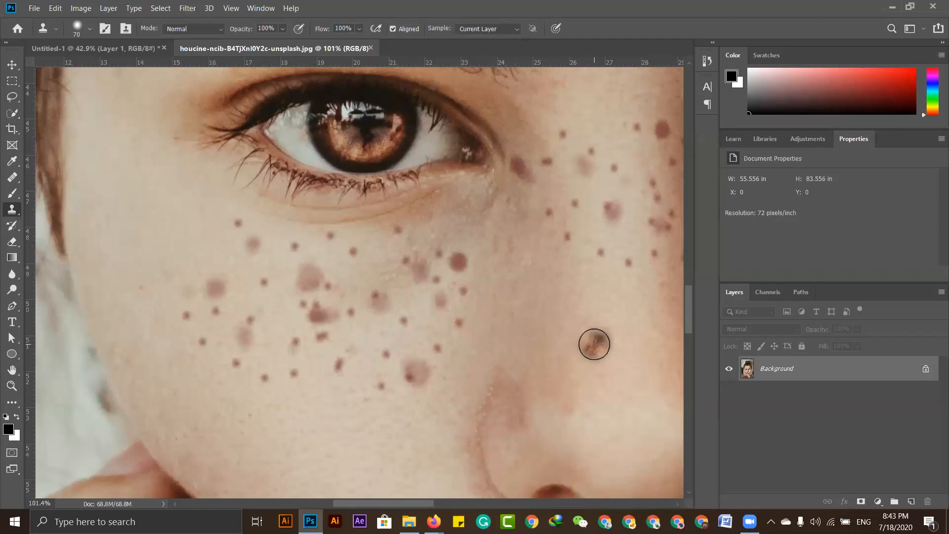
{"action": "key", "text": "bracketright"}
{"action": "key", "text": "bracketright"}
{"action": "key", "text": "bracketright"}
{"action": "key", "text": "bracketright"}
{"action": "key", "text": "bracketright"}
{"action": "key", "text": "bracketright"}
{"action": "key", "text": "bracketright"}
{"action": "key", "text": "bracketright"}
{"action": "key", "text": "bracketright"}
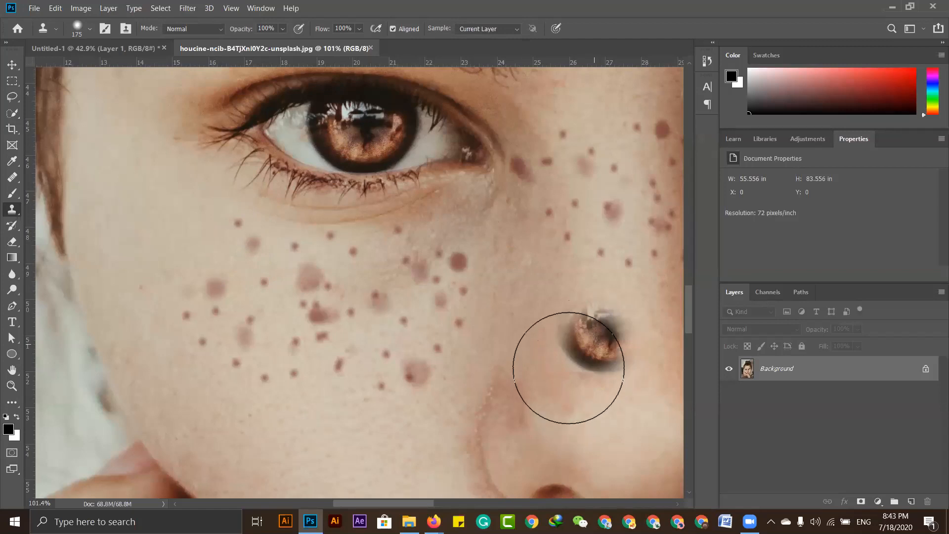
{"action": "left_click", "coordinate": [575, 365]}
{"action": "left_click", "coordinate": [204, 323]}
{"action": "mouse_move", "coordinate": [129, 218]}
{"action": "left_mouse_down"}
{"action": "mouse_move", "coordinate": [116, 180]}
{"action": "mouse_move", "coordinate": [121, 132]}
{"action": "left_mouse_up"}
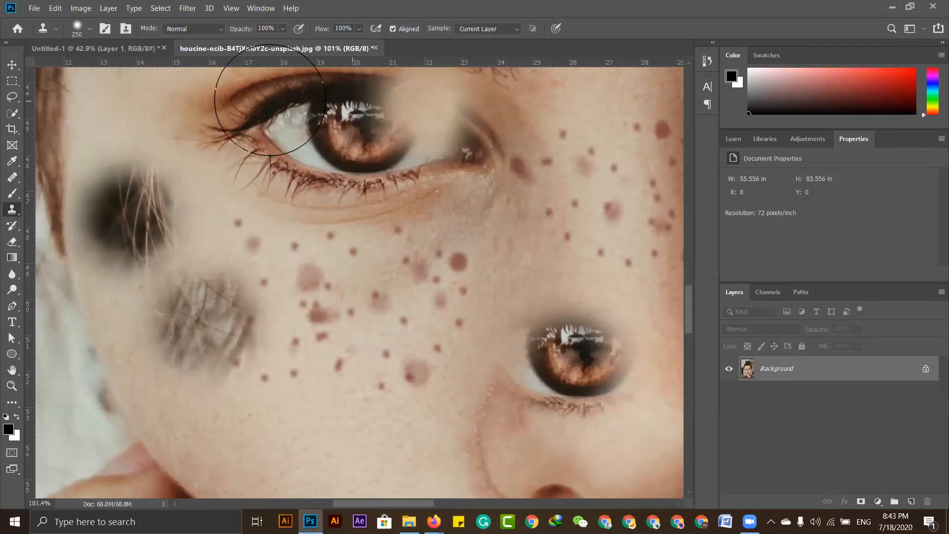
{"action": "left_click", "coordinate": [277, 207]}
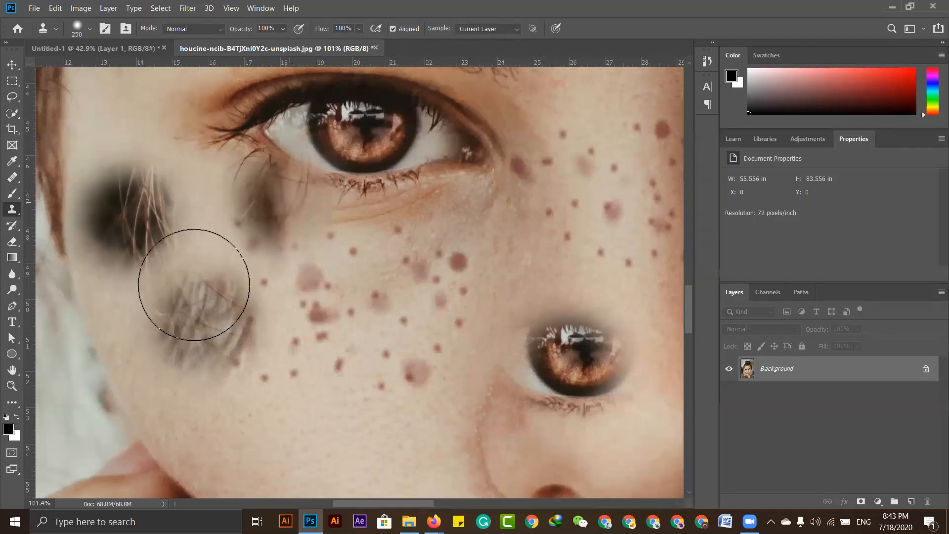
- Undo the test clone stamps on the cheek, nose and eye area
{"action": "key", "text": "ctrl+z"}
{"action": "key", "text": "ctrl+z"}
{"action": "key", "text": "ctrl+z"}
{"action": "key", "text": "ctrl+z"}
{"action": "key", "text": "ctrl+z"}
{"action": "key", "text": "ctrl+z"}
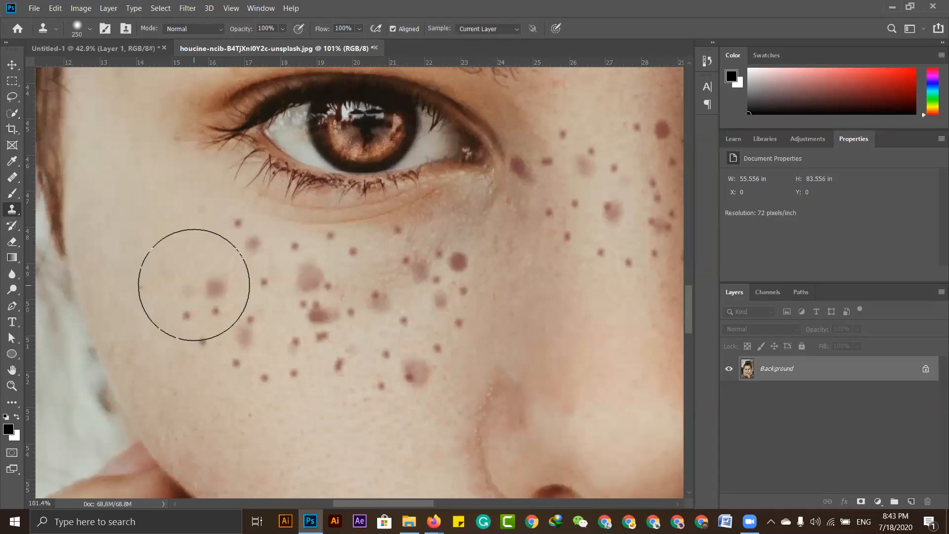
- Reduce the Clone Stamp brush to 40 px, testing and undoing stamps on the cheek
{"action": "left_click", "coordinate": [194, 285]}
{"action": "key", "text": "bracketleft"}
{"action": "key", "text": "bracketleft"}
{"action": "key", "text": "bracketleft"}
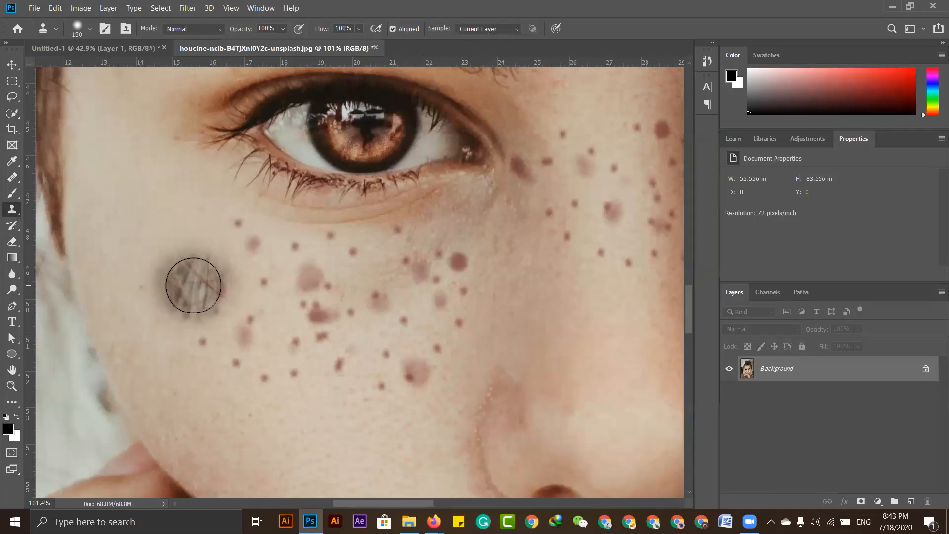
{"action": "key", "text": "bracketleft"}
{"action": "key", "text": "bracketleft"}
{"action": "key", "text": "bracketleft"}
{"action": "key", "text": "bracketleft"}
{"action": "key", "text": "bracketleft"}
{"action": "key", "text": "bracketleft"}
{"action": "key", "text": "bracketleft"}
{"action": "key", "text": "ctrl+z"}
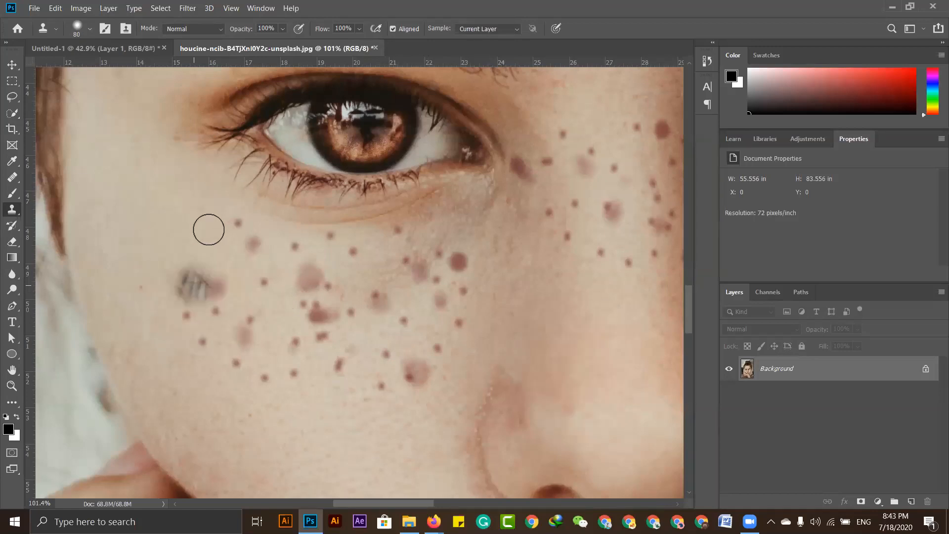
{"action": "key", "text": "ctrl+z"}
{"action": "key", "text": "bracketleft"}
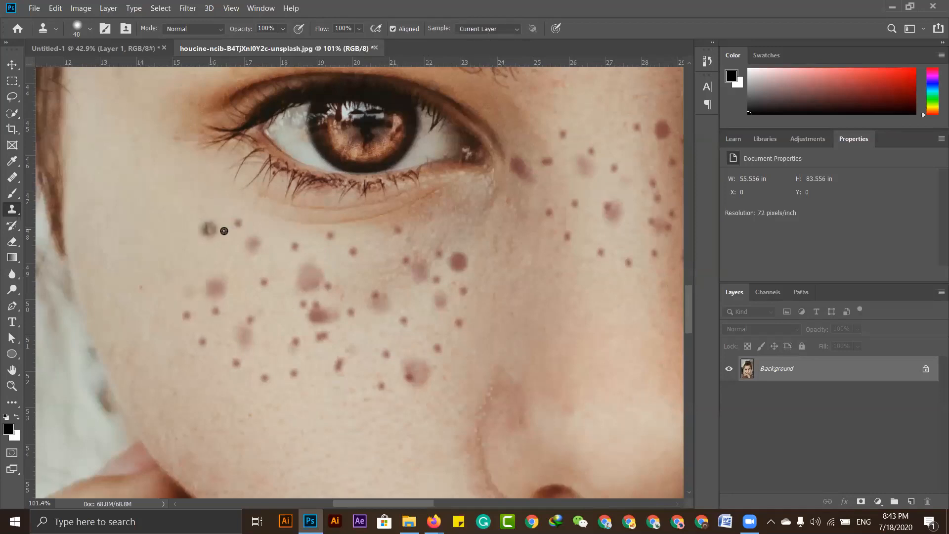
- Clone nearby clean skin over the three uppermost freckles below the outer corner of the eye
{"action": "left_click", "coordinate": [223, 220], "text": "alt"}
{"action": "left_click", "coordinate": [238, 222]}
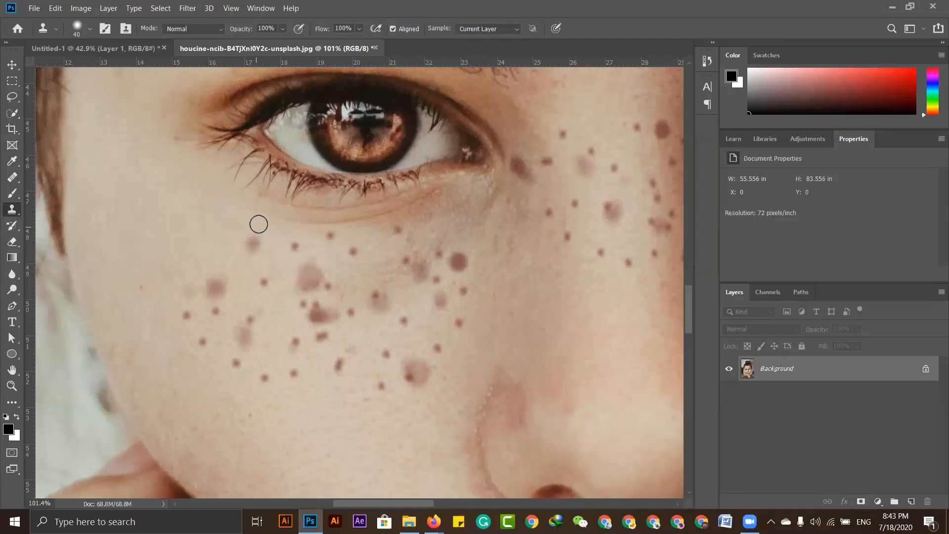
{"action": "left_click", "coordinate": [259, 224], "text": "alt"}
{"action": "left_click", "coordinate": [257, 243]}
{"action": "left_click", "coordinate": [293, 247]}
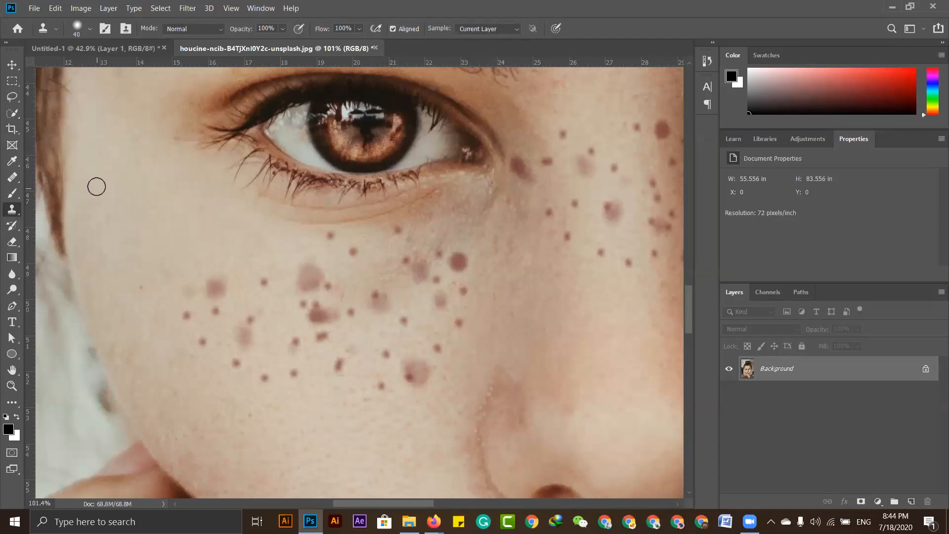
- Clone clean cheek skin over the two small freckles directly below the middle of the eye
{"action": "left_click", "coordinate": [353, 252]}
{"action": "left_click", "coordinate": [330, 234]}
{"action": "left_click", "coordinate": [315, 237], "text": "alt"}
{"action": "left_click", "coordinate": [331, 234]}
{"action": "left_click", "coordinate": [351, 250]}
- Try the Clone Stamp over the iris, and undo the stamp
{"action": "left_click", "coordinate": [385, 137]}
{"action": "left_click", "coordinate": [364, 124]}
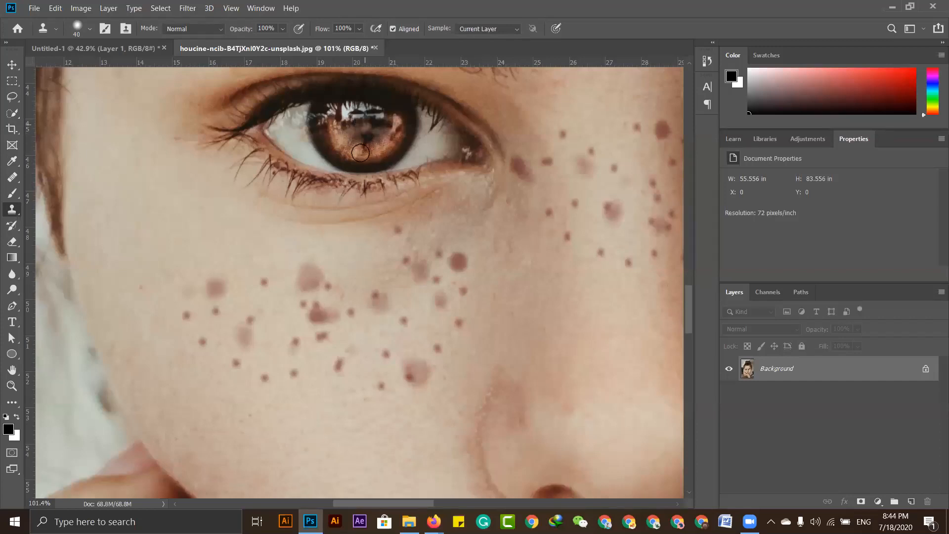
{"action": "key", "text": "ctrl+z"}
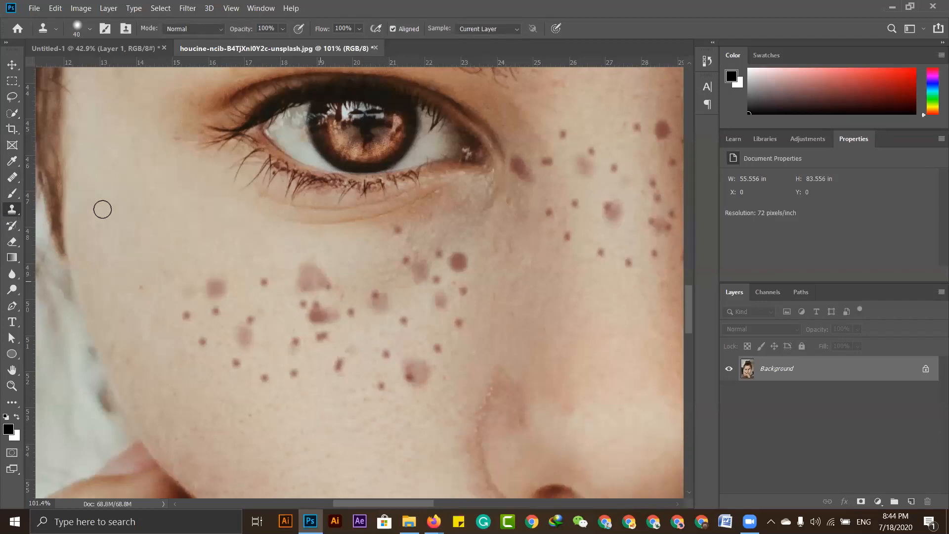
- Remove the large freckle in the upper middle of the cheek with the Healing Brush, sampling clean skin beside it
{"action": "left_click", "coordinate": [11, 179]}
{"action": "right_click", "coordinate": [8, 182]}
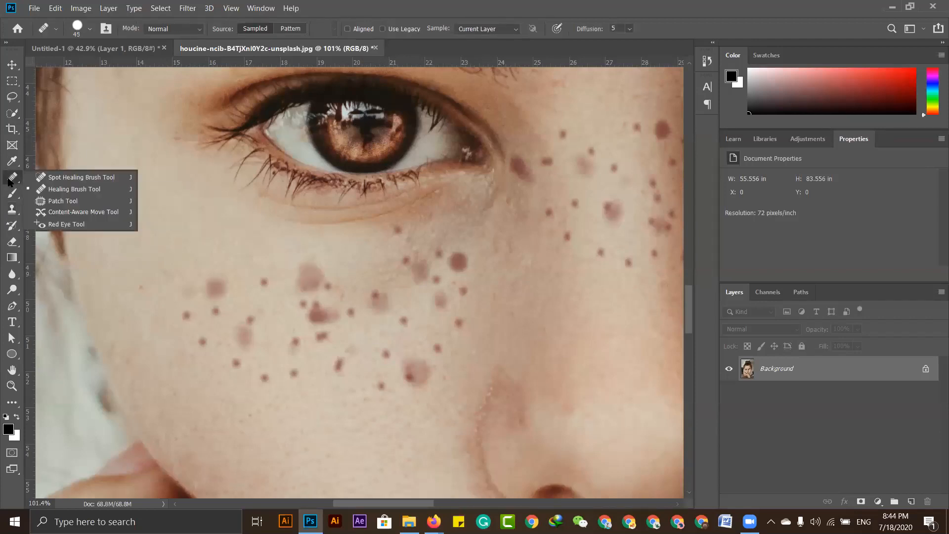
{"action": "left_click", "coordinate": [71, 193]}
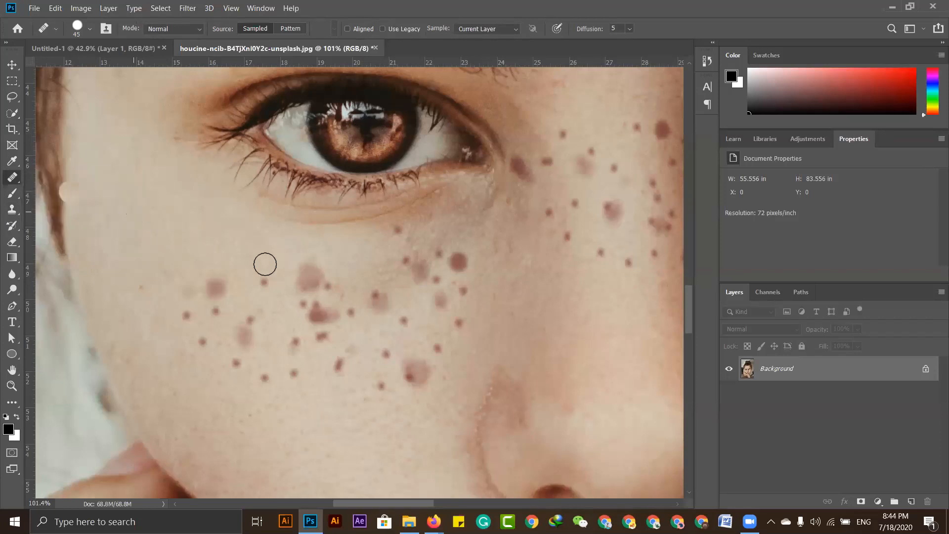
{"action": "left_click", "coordinate": [287, 256], "text": "alt"}
{"action": "left_click", "coordinate": [307, 275]}
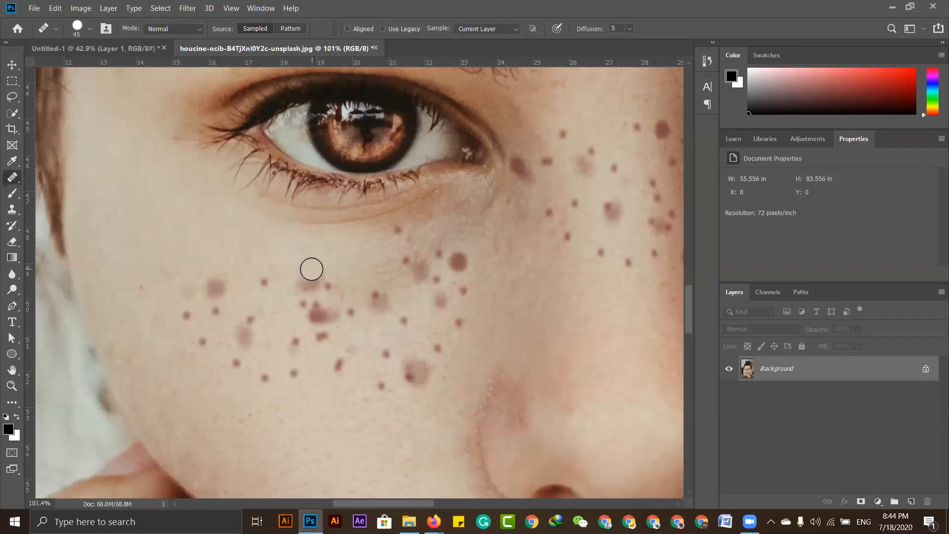
{"action": "mouse_move", "coordinate": [314, 277]}
{"action": "left_mouse_down"}
{"action": "mouse_move", "coordinate": [314, 287]}
{"action": "mouse_move", "coordinate": [330, 282]}
{"action": "mouse_move", "coordinate": [330, 290]}
{"action": "left_mouse_up"}
{"action": "left_click", "coordinate": [314, 285]}
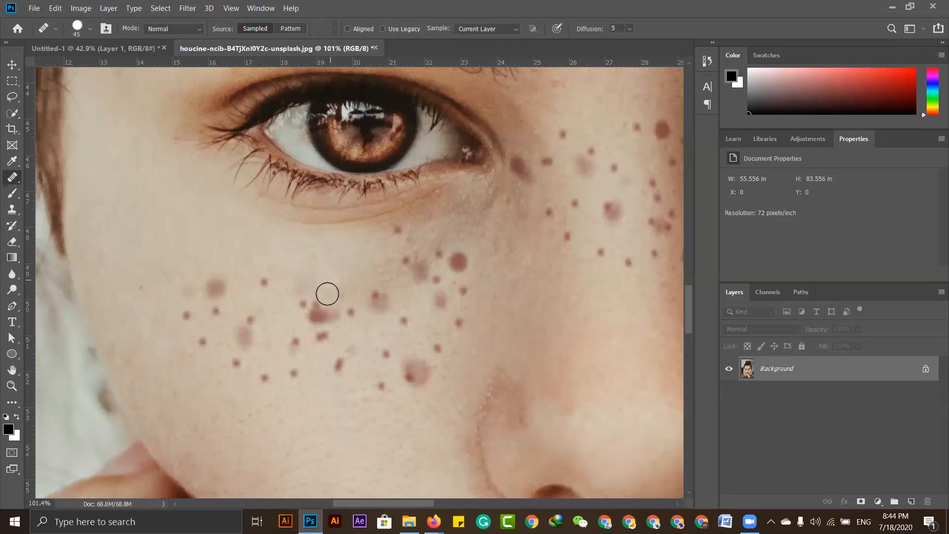
- Remove the spots on the outer cheek below the eye with the Healing Brush, sampling nearby clear skin
{"action": "left_click", "coordinate": [287, 260], "text": "alt"}
{"action": "mouse_move", "coordinate": [320, 284]}
{"action": "left_mouse_down"}
{"action": "mouse_move", "coordinate": [217, 280]}
{"action": "mouse_move", "coordinate": [219, 293]}
{"action": "mouse_move", "coordinate": [186, 282]}
{"action": "mouse_move", "coordinate": [189, 320]}
{"action": "left_mouse_up"}
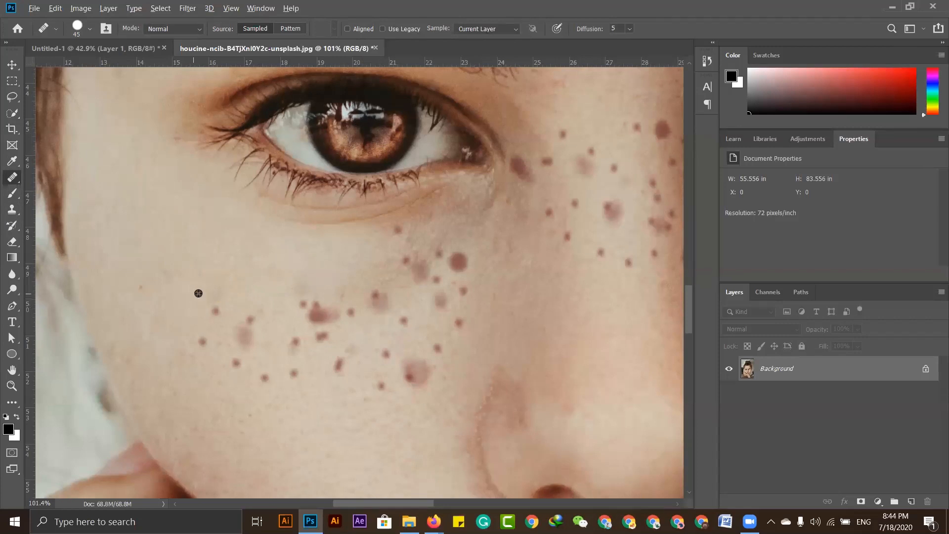
{"action": "left_click", "coordinate": [214, 307]}
{"action": "left_click_drag", "start_coordinate": [203, 337], "coordinate": [206, 345]}
{"action": "mouse_move", "coordinate": [248, 317]}
{"action": "left_mouse_down"}
{"action": "mouse_move", "coordinate": [241, 374]}
{"action": "mouse_move", "coordinate": [235, 362]}
{"action": "mouse_move", "coordinate": [248, 375]}
{"action": "left_mouse_up"}
{"action": "left_click", "coordinate": [246, 341]}
{"action": "left_click", "coordinate": [243, 365]}
{"action": "left_click", "coordinate": [226, 350], "text": "alt"}
{"action": "left_click", "coordinate": [253, 365], "text": "alt"}
{"action": "left_click", "coordinate": [263, 378]}
{"action": "left_click", "coordinate": [292, 374]}
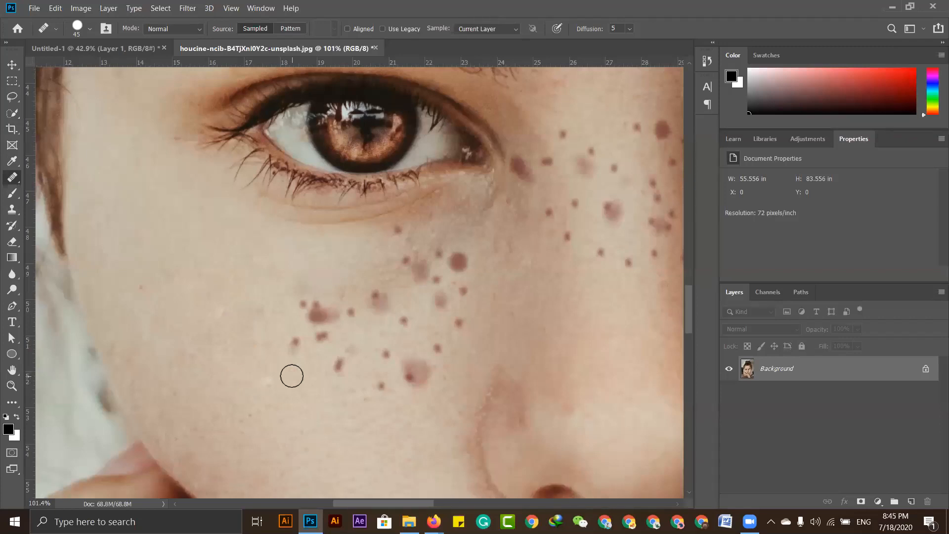
- Heal the cluster of spots on the middle of the same cheek using freshly sampled clean skin
{"action": "left_click", "coordinate": [282, 337], "text": "alt"}
{"action": "mouse_move", "coordinate": [288, 339]}
{"action": "left_mouse_down"}
{"action": "mouse_move", "coordinate": [306, 360]}
{"action": "mouse_move", "coordinate": [306, 350]}
{"action": "left_mouse_up"}
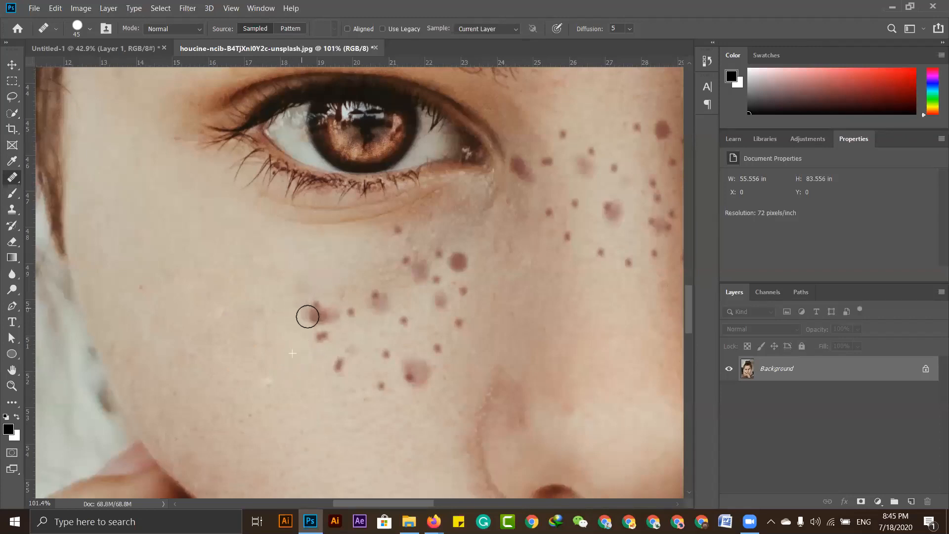
{"action": "left_click", "coordinate": [303, 300], "text": "alt"}
{"action": "mouse_move", "coordinate": [323, 304]}
{"action": "left_mouse_down"}
{"action": "mouse_move", "coordinate": [318, 325]}
{"action": "mouse_move", "coordinate": [301, 307]}
{"action": "mouse_move", "coordinate": [328, 324]}
{"action": "mouse_move", "coordinate": [303, 331]}
{"action": "mouse_move", "coordinate": [318, 335]}
{"action": "mouse_move", "coordinate": [339, 370]}
{"action": "left_mouse_up"}
{"action": "left_click", "coordinate": [303, 331], "text": "alt"}
{"action": "left_click", "coordinate": [329, 363], "text": "alt"}
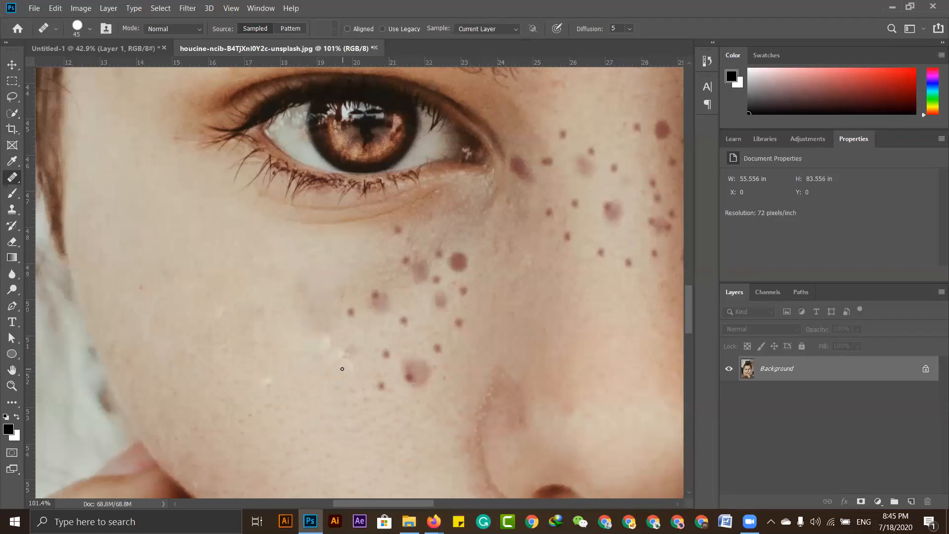
- Try duplicating the Background layer and discard each copy
{"action": "key", "text": "ctrl+0"}
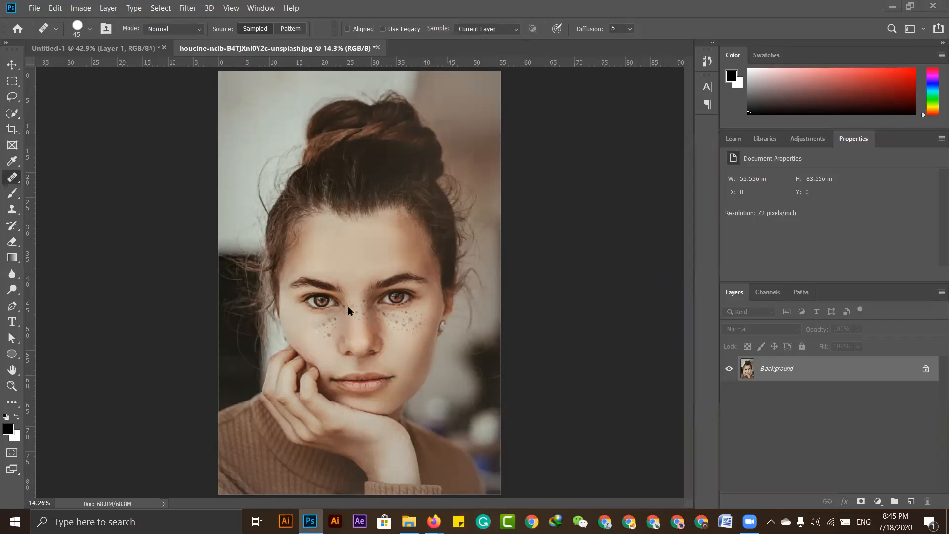
{"action": "key", "text": "z"}
{"action": "left_click_drag", "start_coordinate": [348, 307], "coordinate": [371, 349]}
{"action": "scroll", "coordinate": [373, 350], "scroll_direction": "down", "scroll_amount": 4}
{"action": "scroll", "coordinate": [376, 352], "scroll_direction": "up", "scroll_amount": 1}
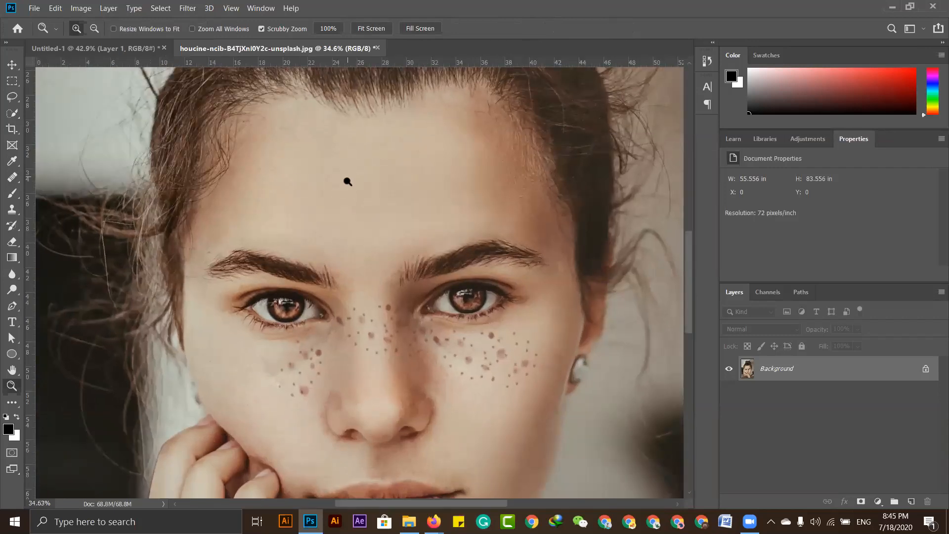
{"action": "key", "text": "v"}
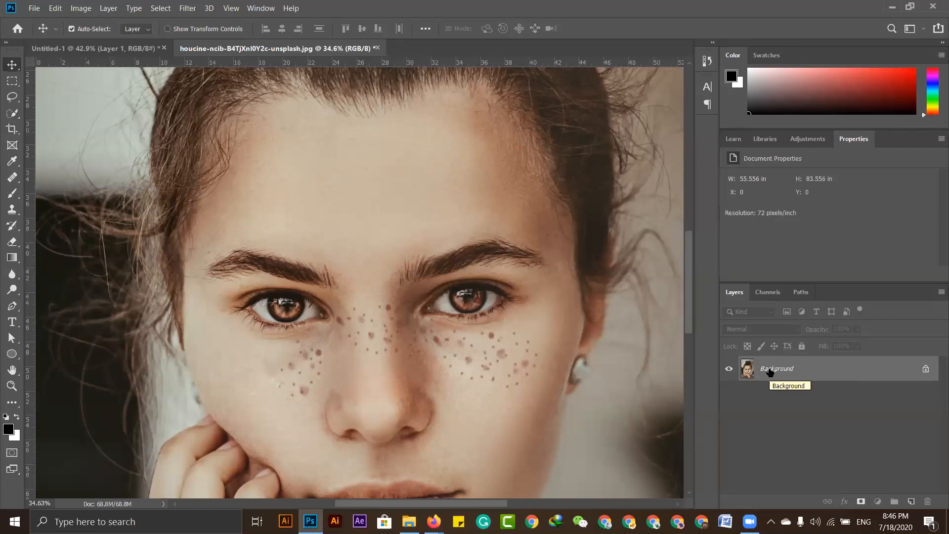
{"action": "key", "text": "ctrl+j"}
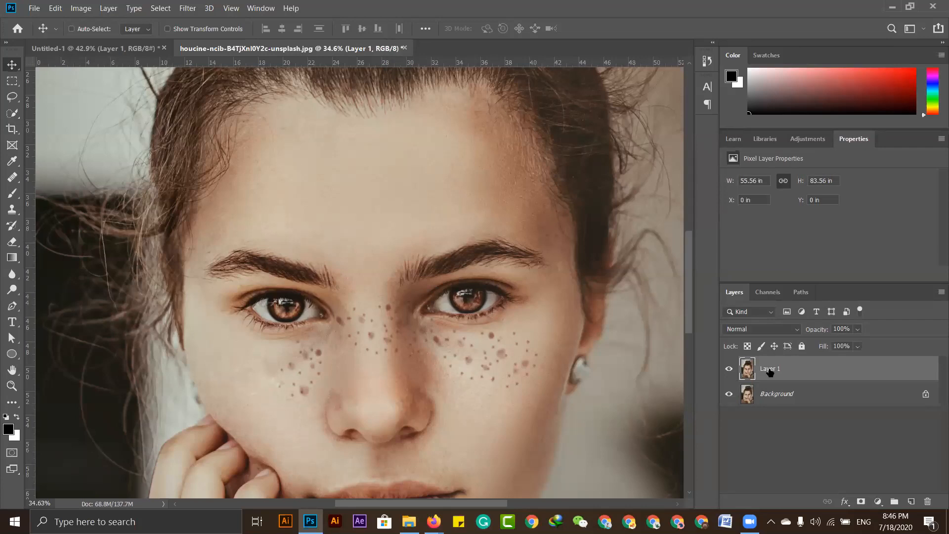
{"action": "key", "text": "ctrl+z"}
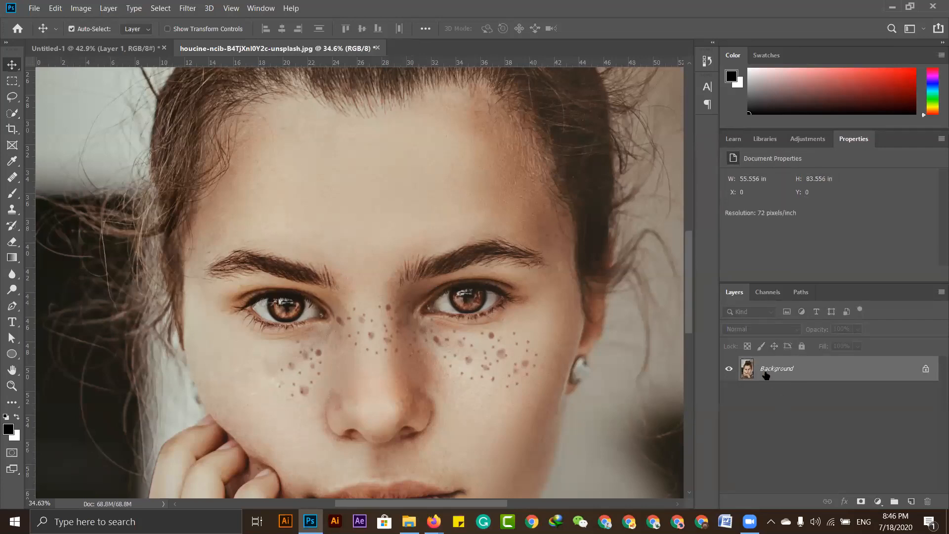
{"action": "key", "text": "ctrl+j"}
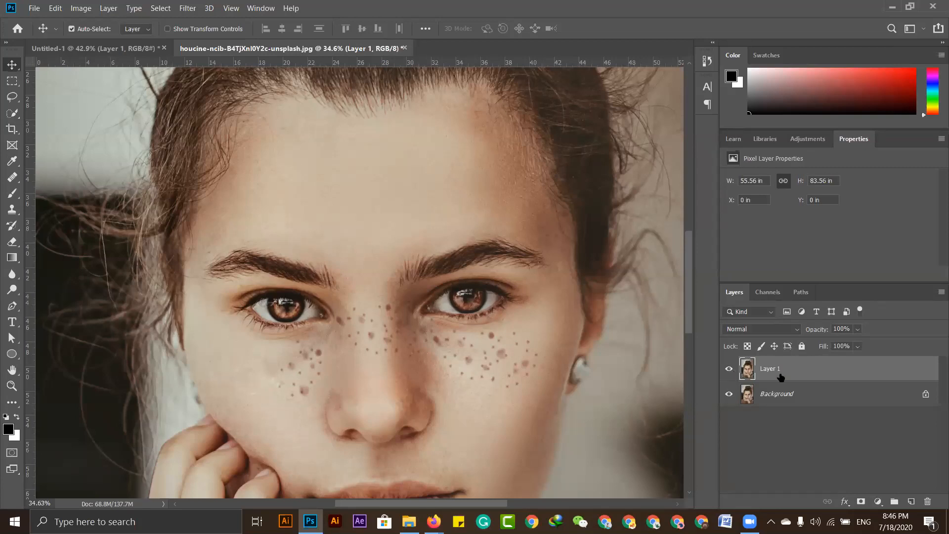
{"action": "key", "text": "Delete"}
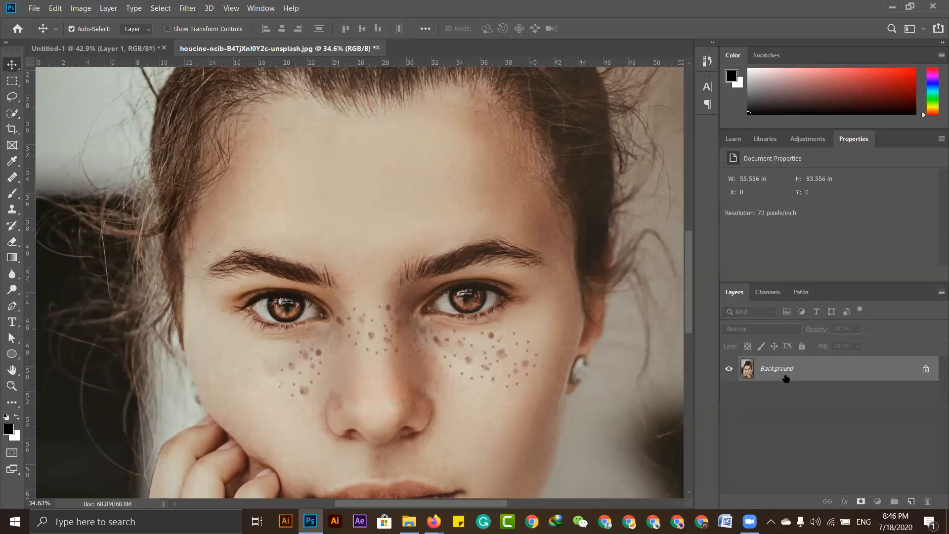
- Duplicate the Background layer as Background copy and hide the original Background layer
{"action": "left_click_drag", "start_coordinate": [859, 369], "coordinate": [912, 502]}
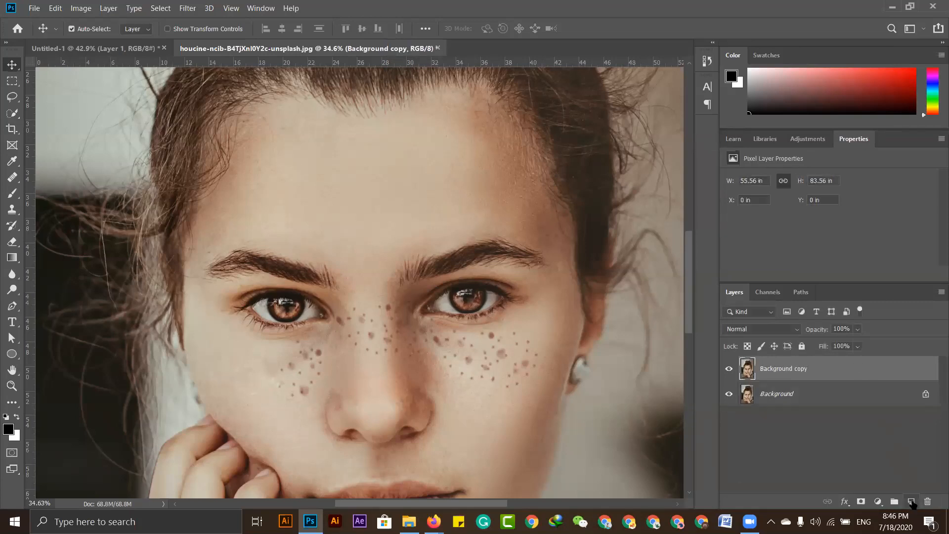
{"action": "left_click", "coordinate": [729, 394]}
- Apply the Dust & Scratches filter to the Background copy layer with a radius of 24 pixels
{"action": "left_click", "coordinate": [191, 9]}
{"action": "mouse_move", "coordinate": [244, 174]}
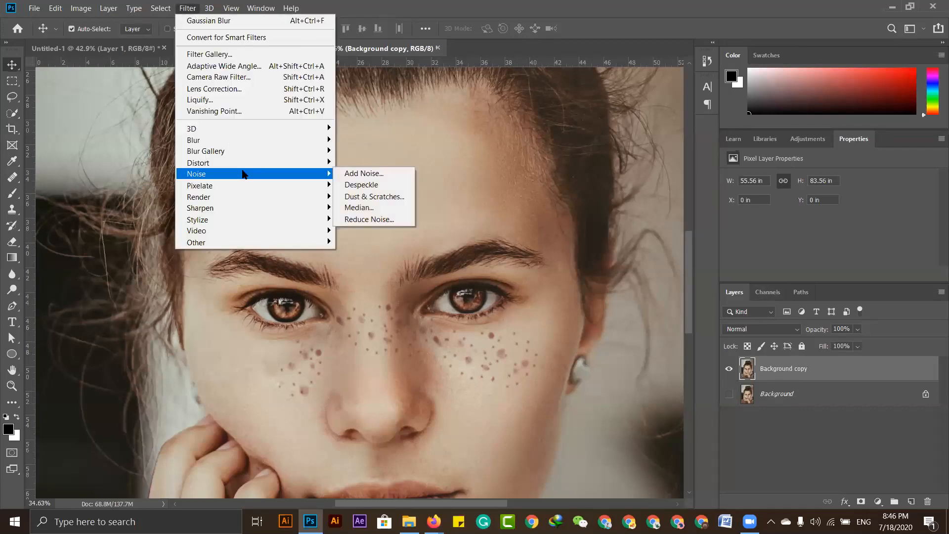
{"action": "left_click", "coordinate": [382, 198]}
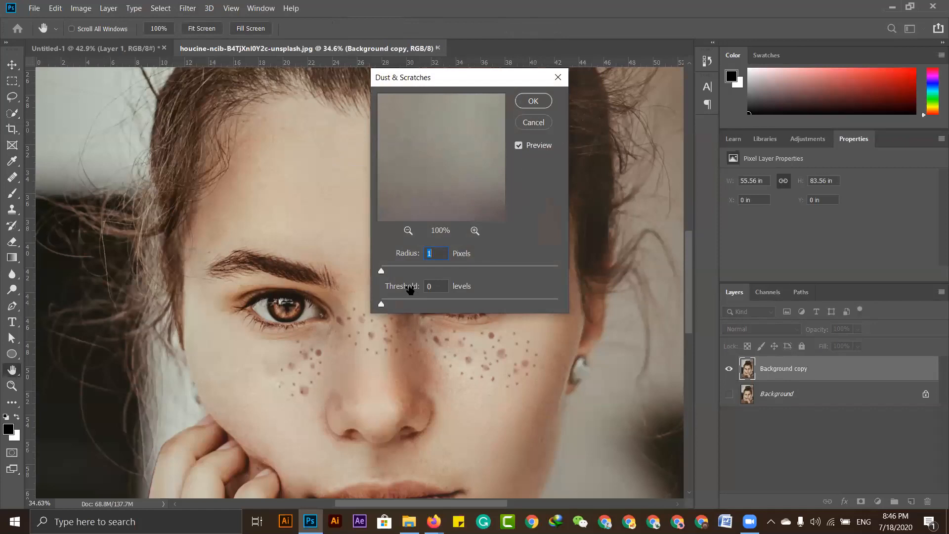
{"action": "left_click_drag", "start_coordinate": [383, 270], "coordinate": [550, 272]}
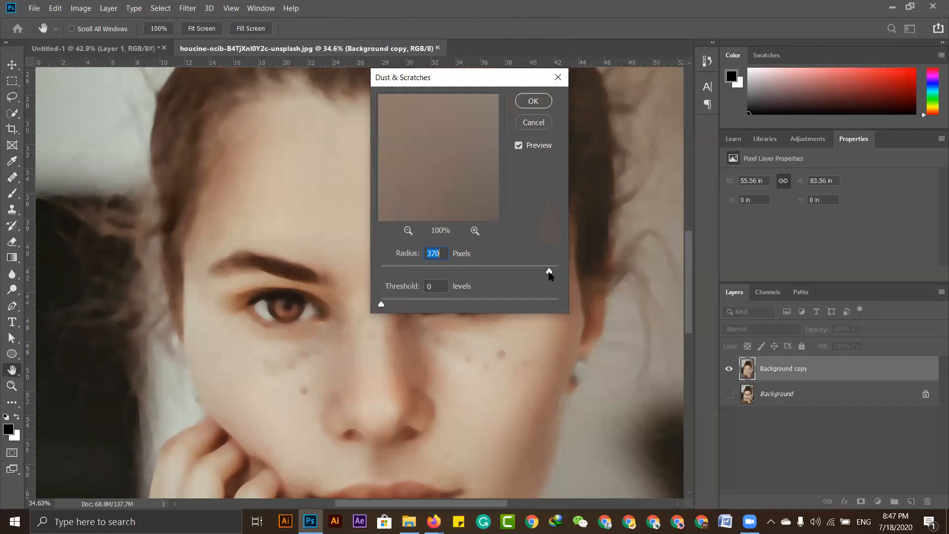
{"action": "left_click_drag", "start_coordinate": [534, 273], "coordinate": [418, 273]}
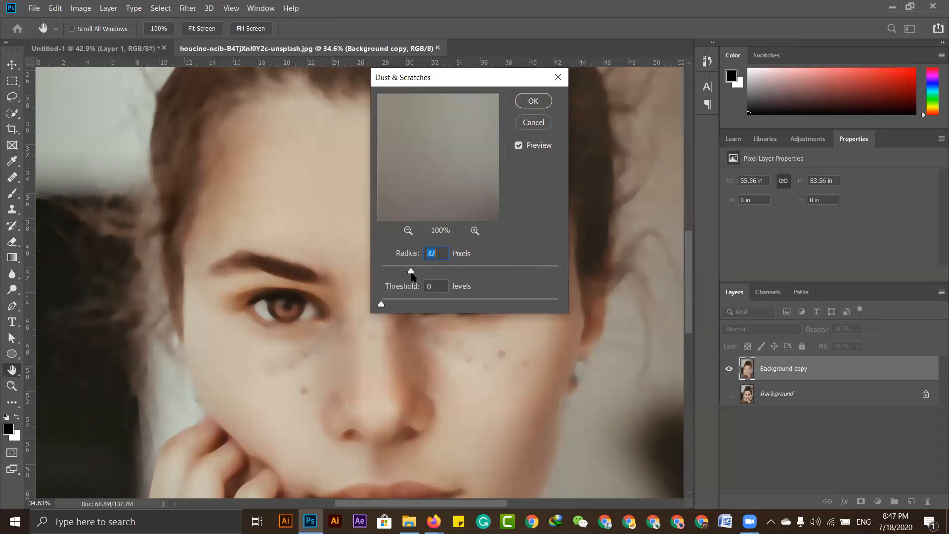
{"action": "left_click", "coordinate": [520, 146]}
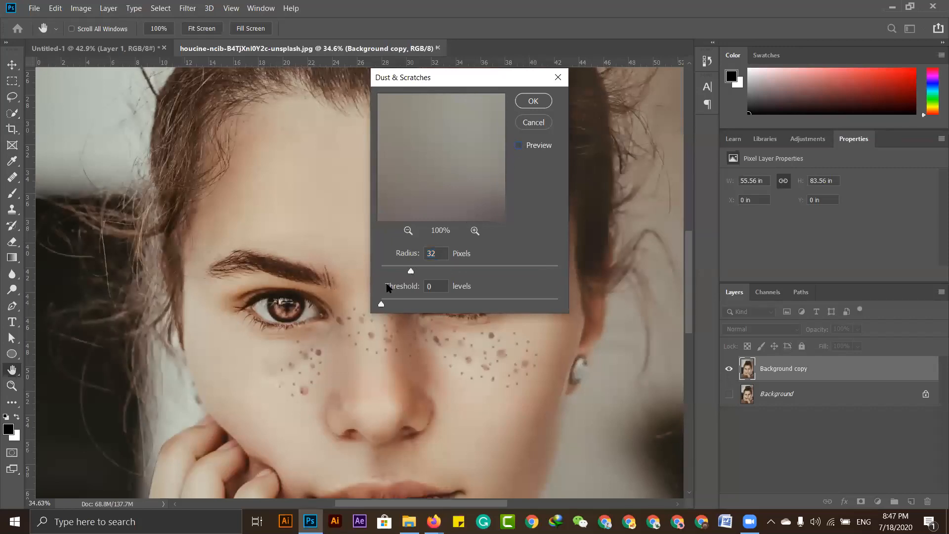
{"action": "left_click_drag", "start_coordinate": [425, 277], "coordinate": [411, 275]}
{"action": "left_click", "coordinate": [519, 145]}
{"action": "left_click_drag", "start_coordinate": [411, 272], "coordinate": [414, 276]}
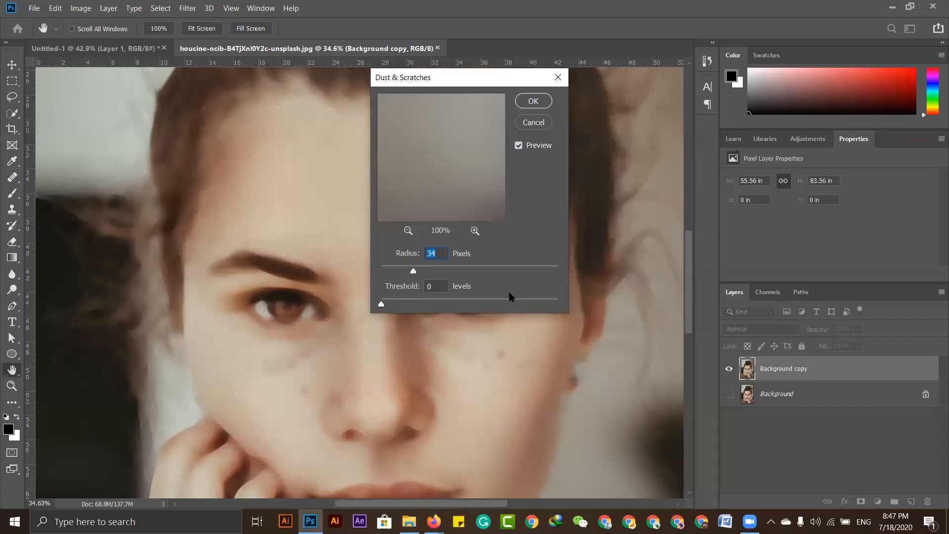
{"action": "type", "text": "24"}
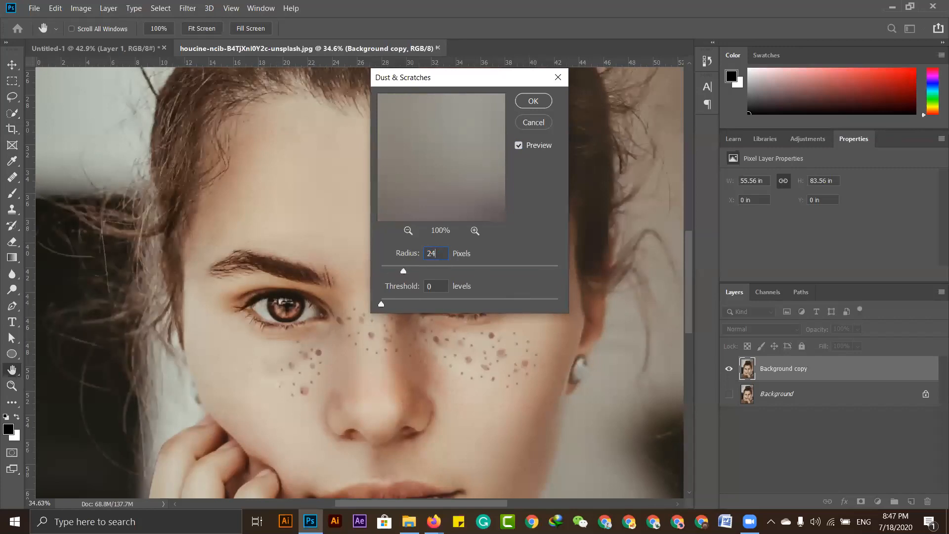
{"action": "left_click", "coordinate": [543, 102]}
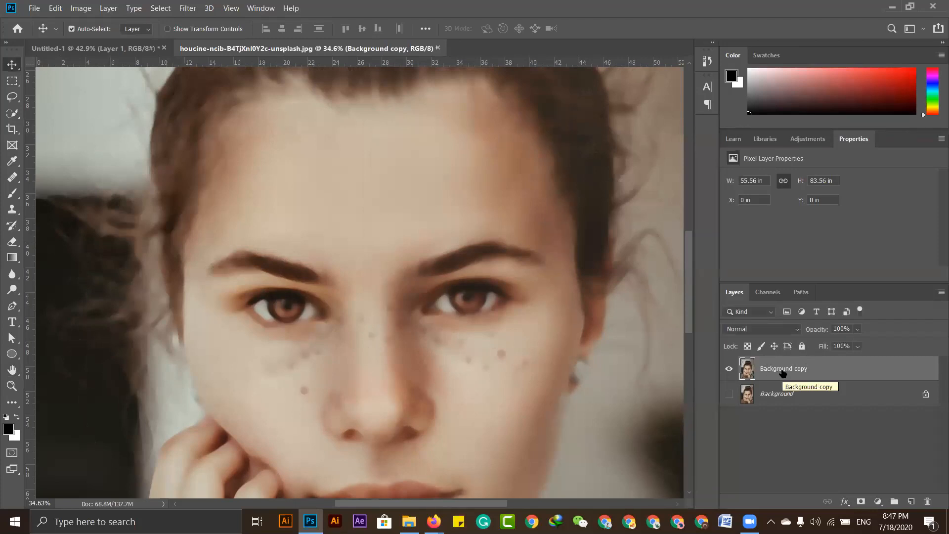
- Apply a Gaussian Blur with a radius of 1.4 pixels to the Background copy layer
{"action": "left_click", "coordinate": [187, 8]}
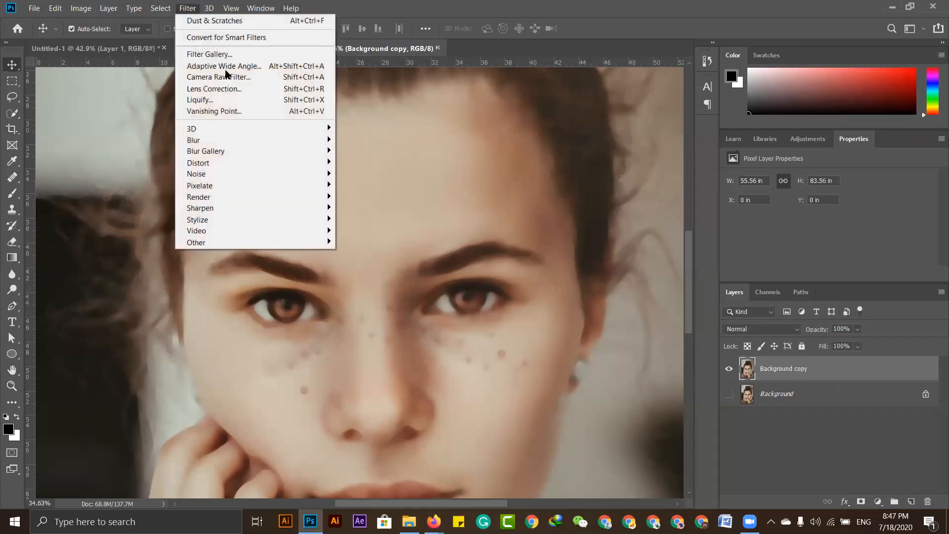
{"action": "mouse_move", "coordinate": [304, 141]}
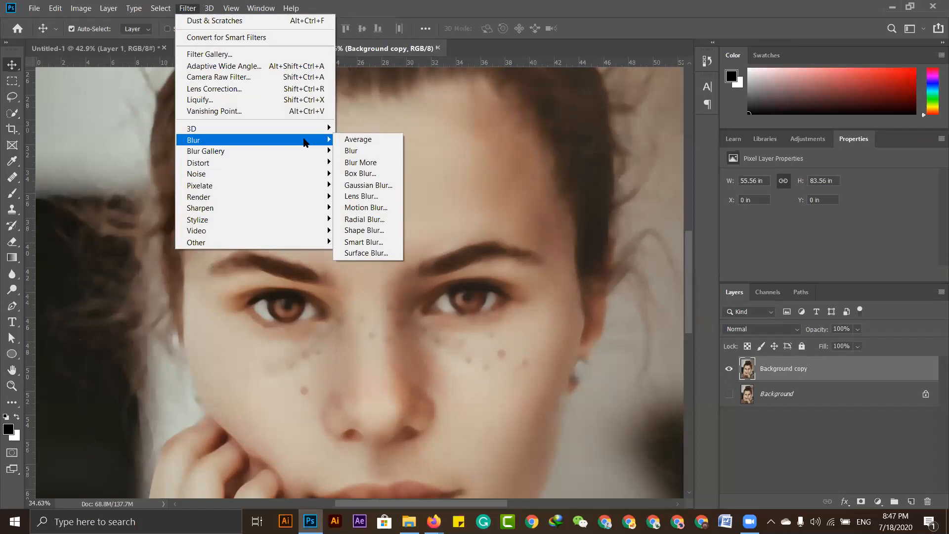
{"action": "left_click", "coordinate": [375, 189]}
{"action": "left_click_drag", "start_coordinate": [394, 282], "coordinate": [390, 283]}
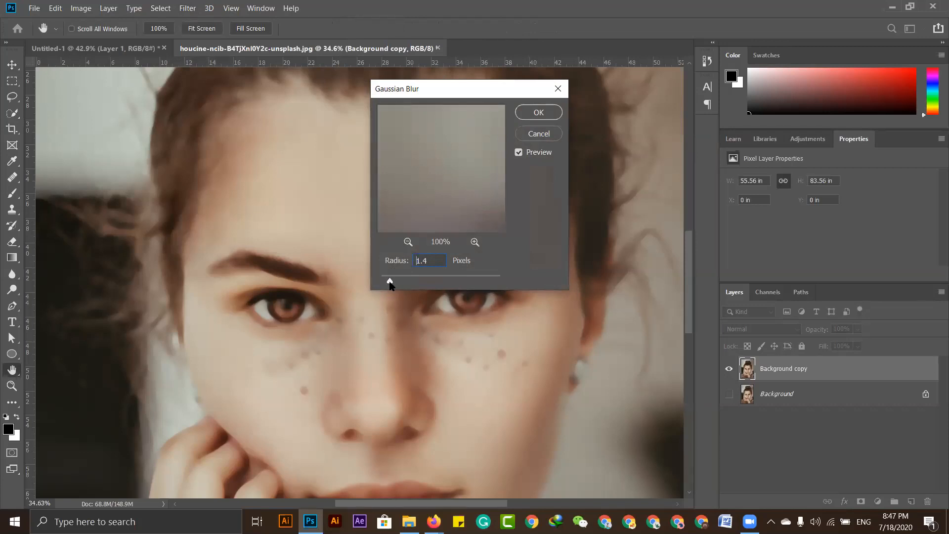
{"action": "left_click", "coordinate": [538, 113]}
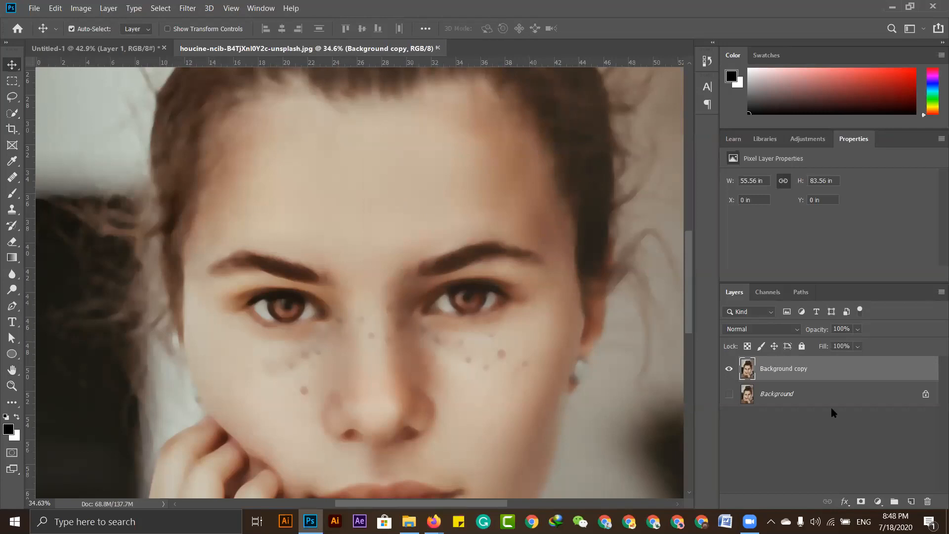
- Add a layer mask to the Background copy layer and try a black Paint Bucket fill on it, inverting it back to white
{"action": "left_click", "coordinate": [861, 501]}
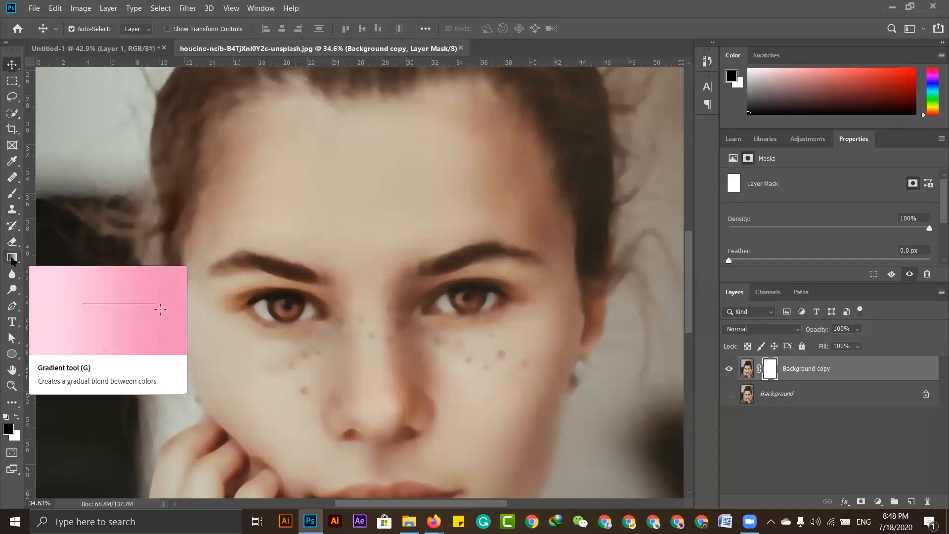
{"action": "left_click", "coordinate": [11, 257]}
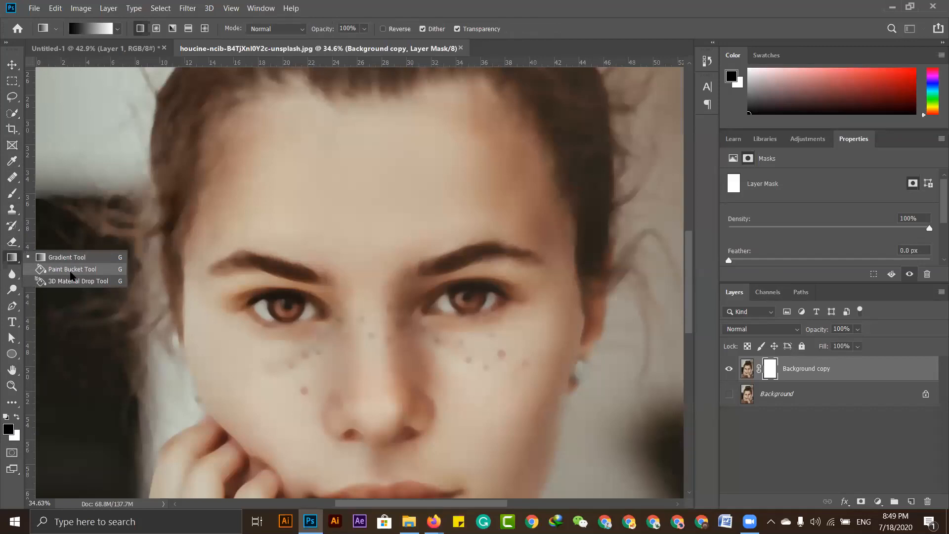
{"action": "left_click", "coordinate": [70, 272]}
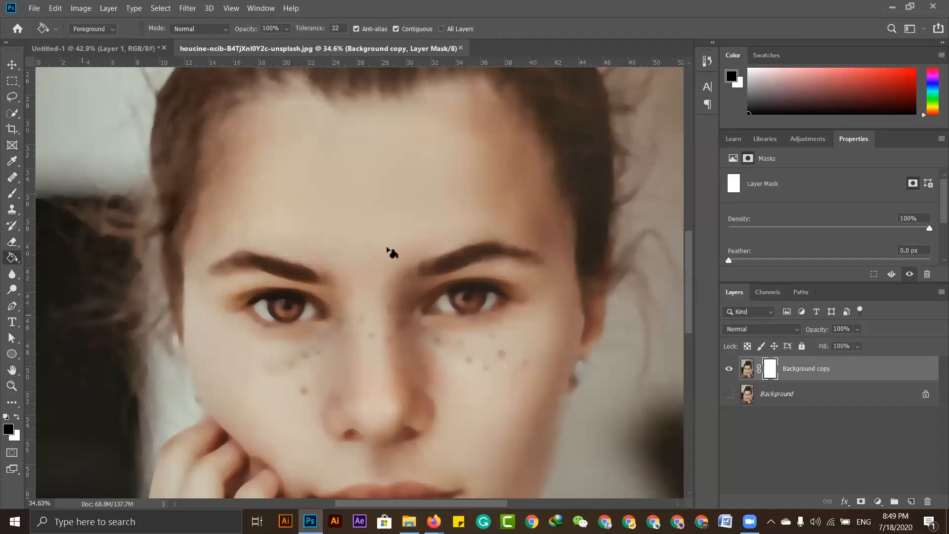
{"action": "left_click", "coordinate": [398, 190]}
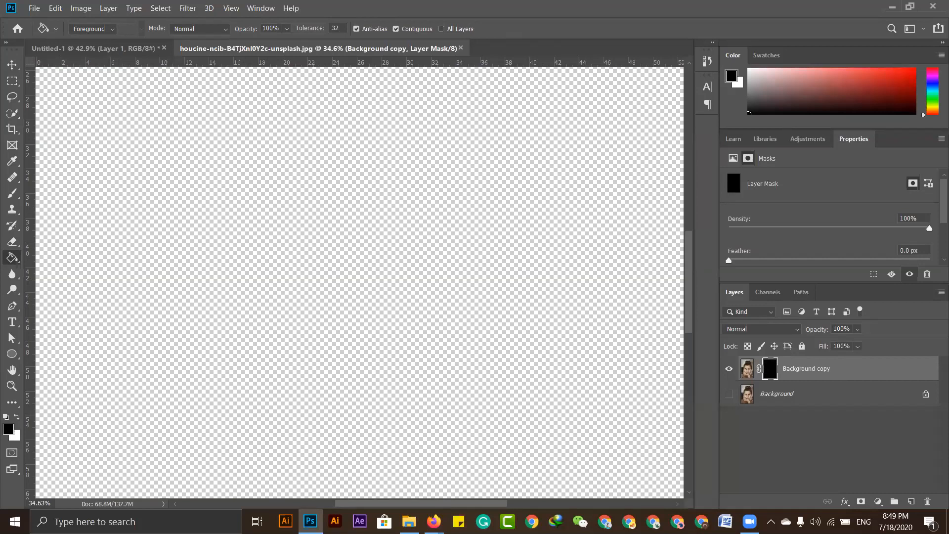
{"action": "key", "text": "ctrl+i"}
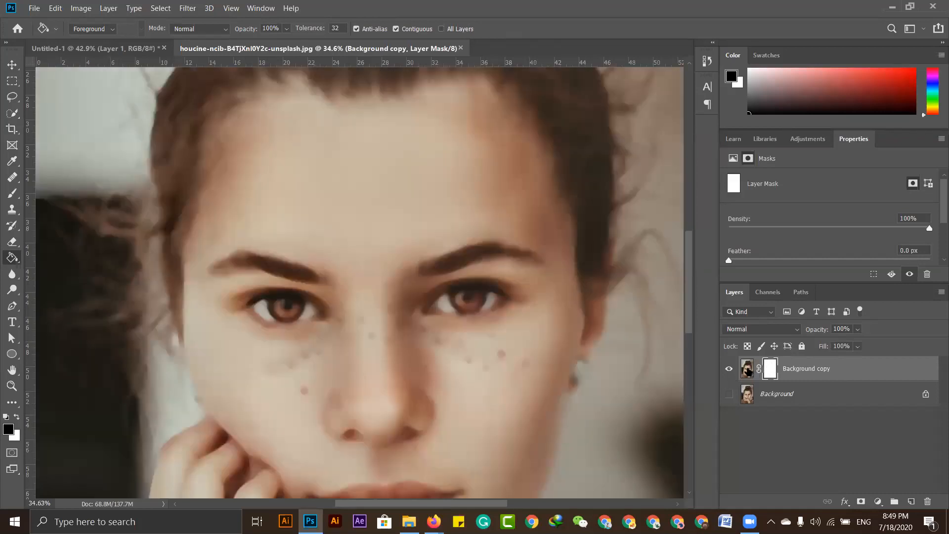
- Try filling the facial skin on the Background copy layer's image with black using the Paint Bucket, undoing each fill
{"action": "left_click", "coordinate": [747, 370]}
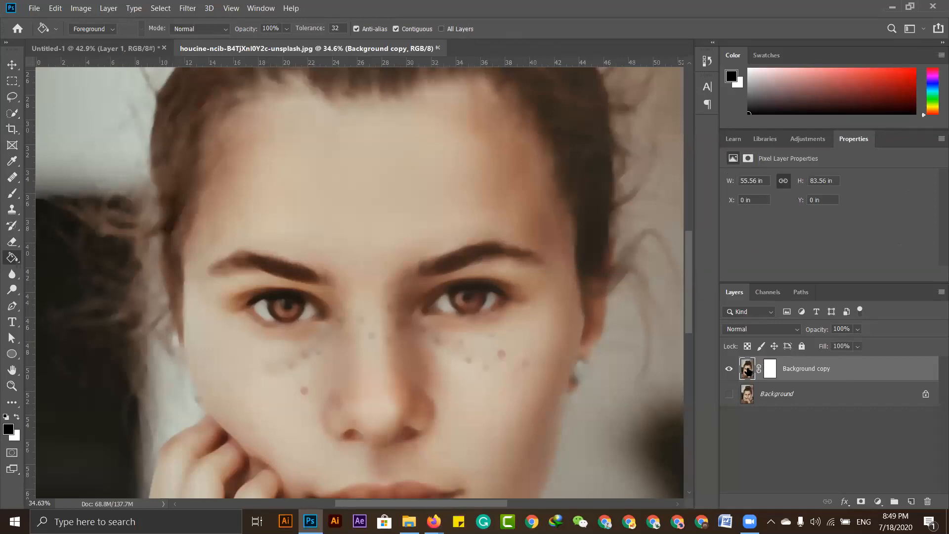
{"action": "left_click", "coordinate": [366, 224]}
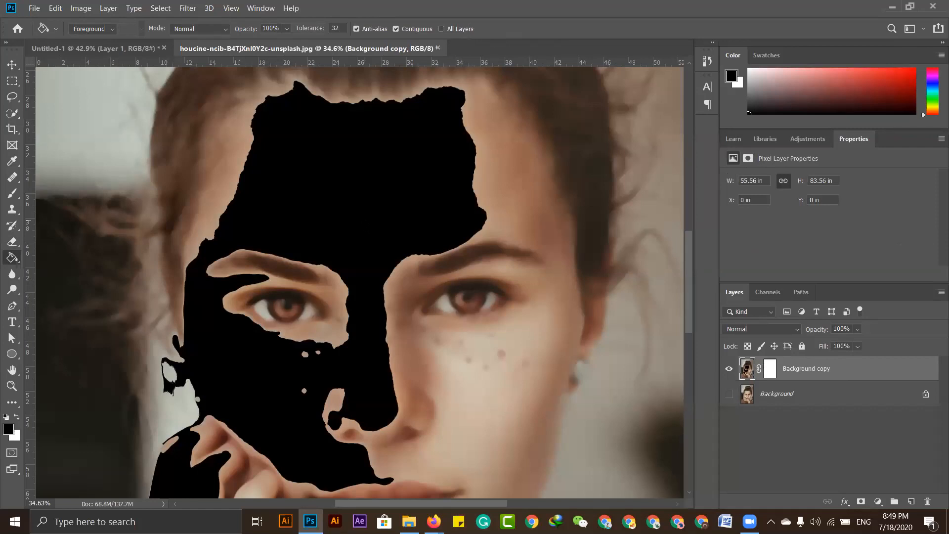
{"action": "key", "text": "ctrl+z"}
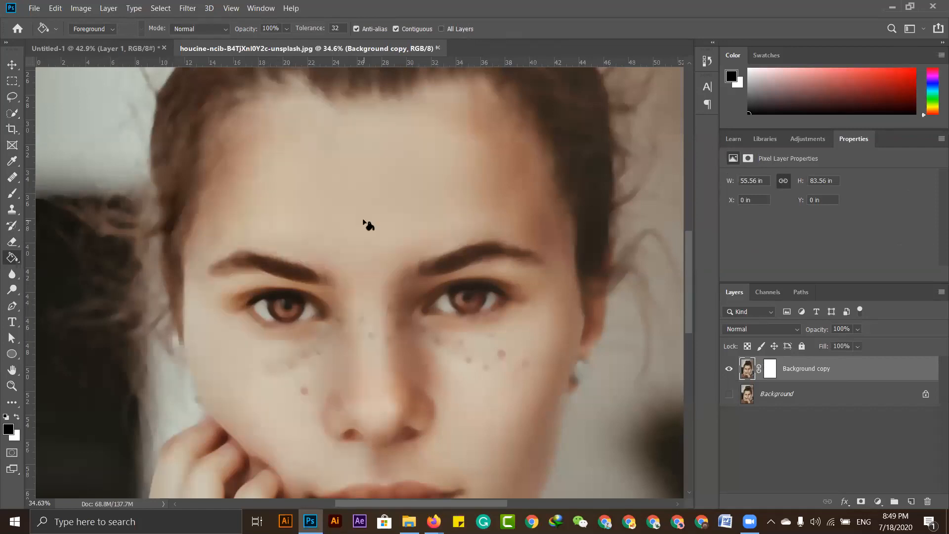
{"action": "right_click", "coordinate": [21, 256]}
{"action": "left_click", "coordinate": [93, 269]}
{"action": "key", "text": "ctrl+0"}
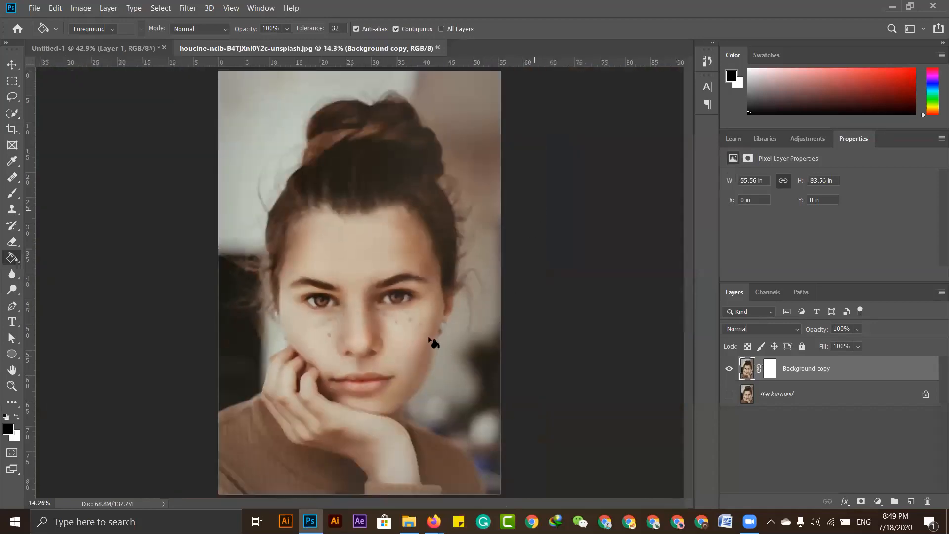
{"action": "left_click", "coordinate": [393, 267]}
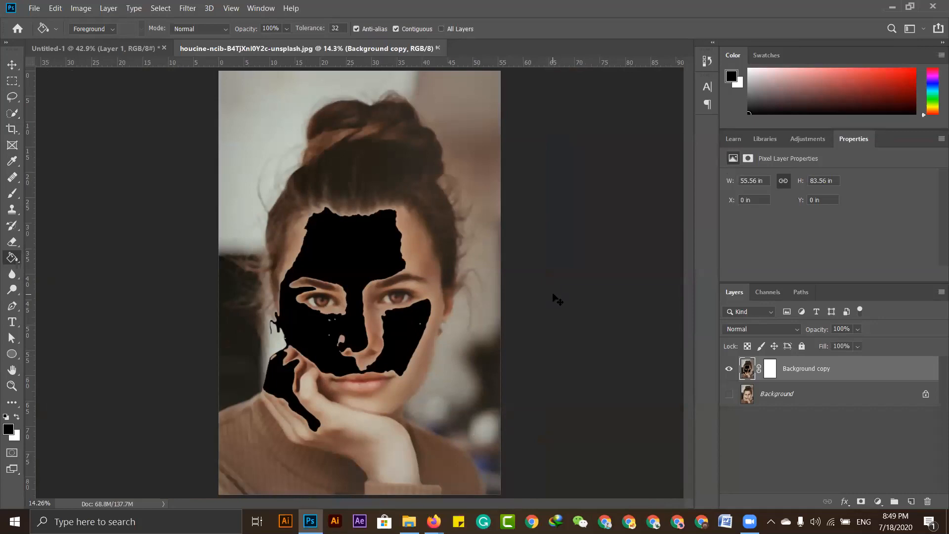
{"action": "key", "text": "ctrl+z"}
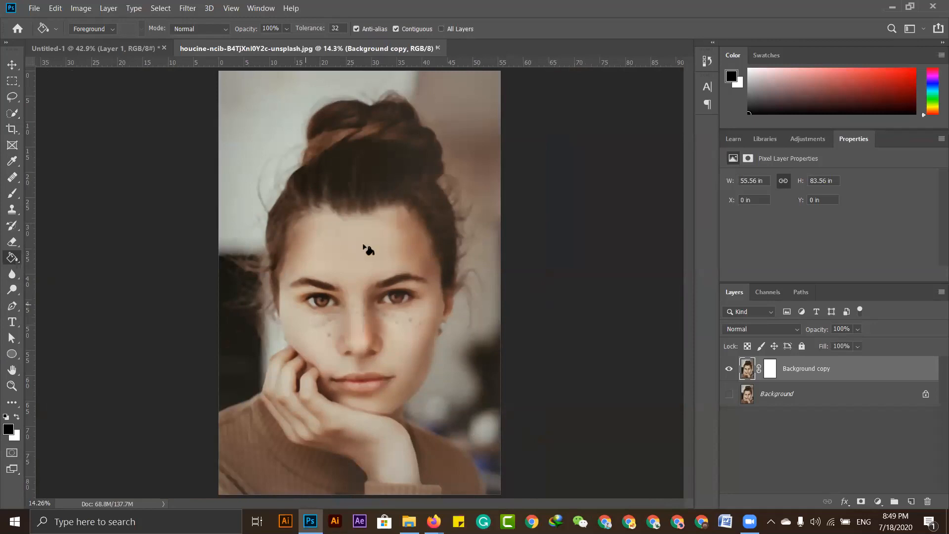
{"action": "left_click", "coordinate": [112, 29]}
{"action": "left_click", "coordinate": [118, 48]}
{"action": "left_click", "coordinate": [109, 31]}
{"action": "left_click", "coordinate": [94, 39]}
- Open pexels-red-coffee-cup-mug.jpg from the ps fundamentals folder in File Explorer as a new document in Photoshop
{"action": "mouse_move", "coordinate": [310, 521]}
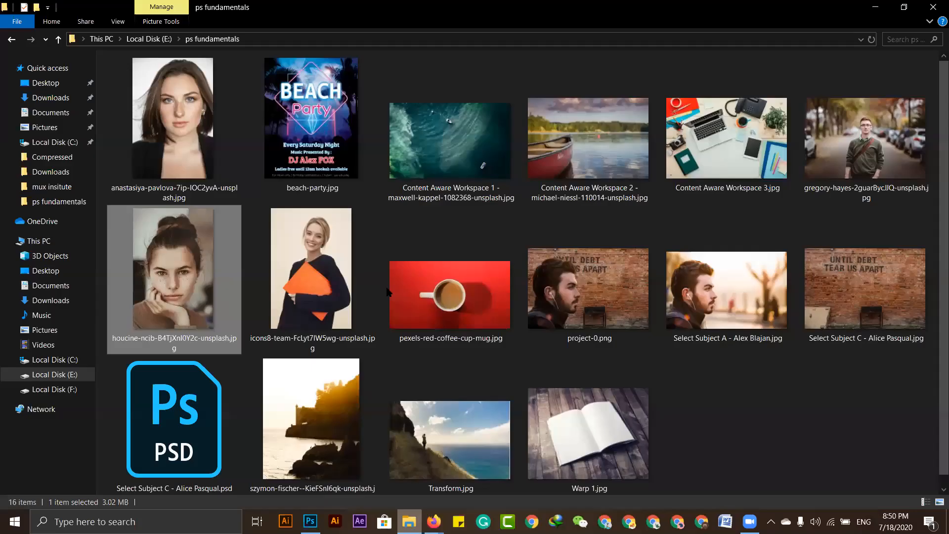
{"action": "left_click", "coordinate": [445, 299]}
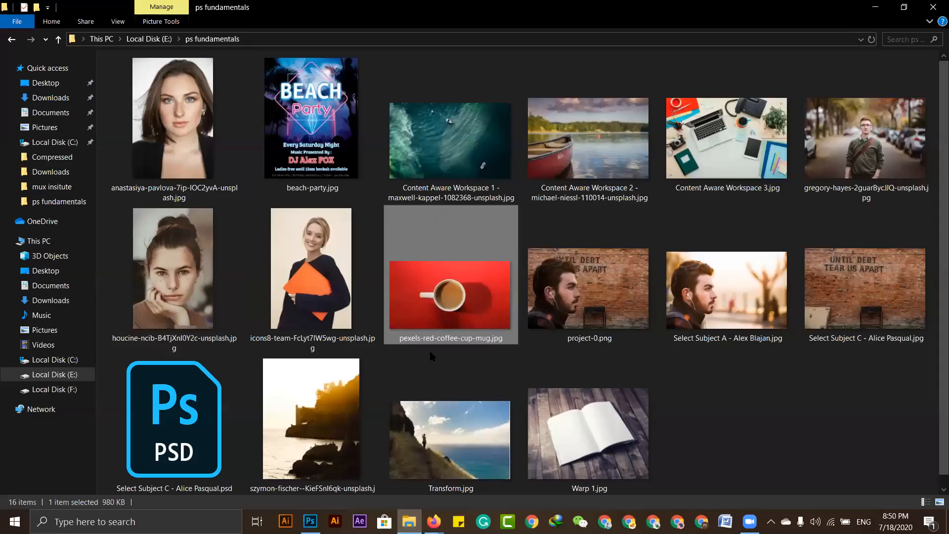
{"action": "left_click", "coordinate": [306, 505]}
{"action": "left_click_drag", "start_coordinate": [512, 51], "coordinate": [512, 51]}
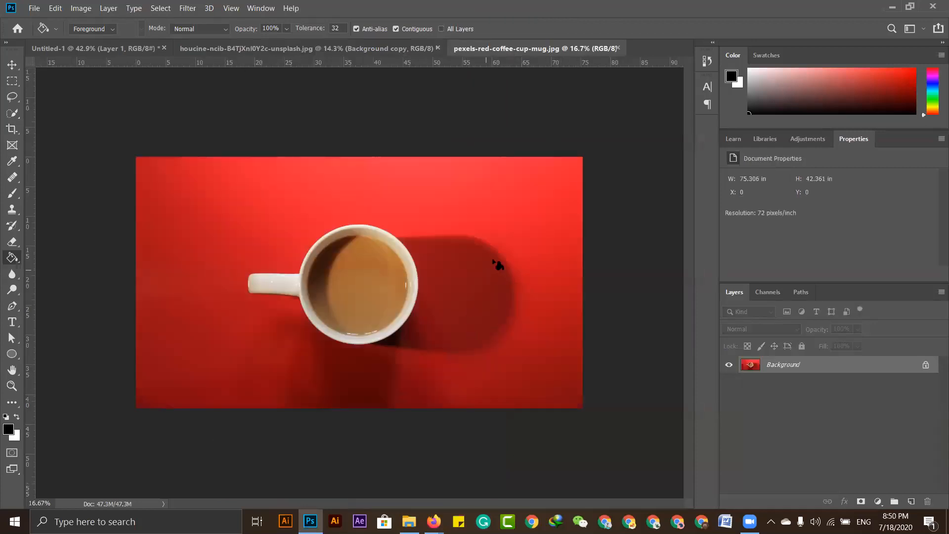
- Unlock the mug photo's Background layer and duplicate it, keeping only the duplicate visible
{"action": "left_click", "coordinate": [12, 65]}
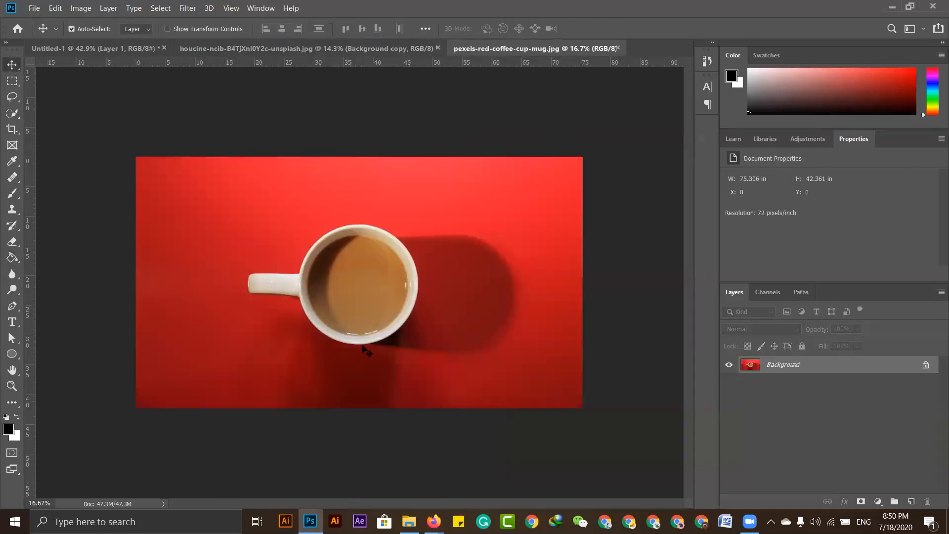
{"action": "left_click", "coordinate": [925, 365]}
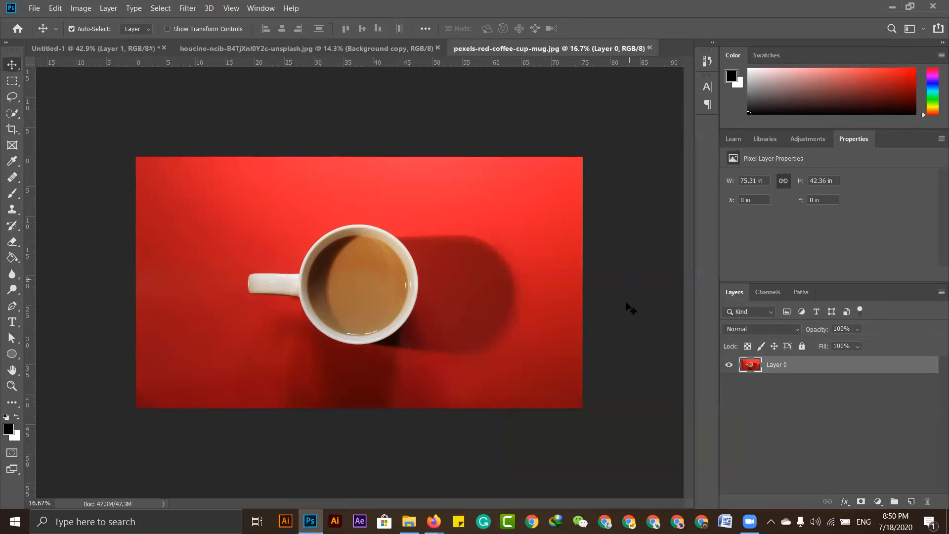
{"action": "key", "text": "ctrl+j"}
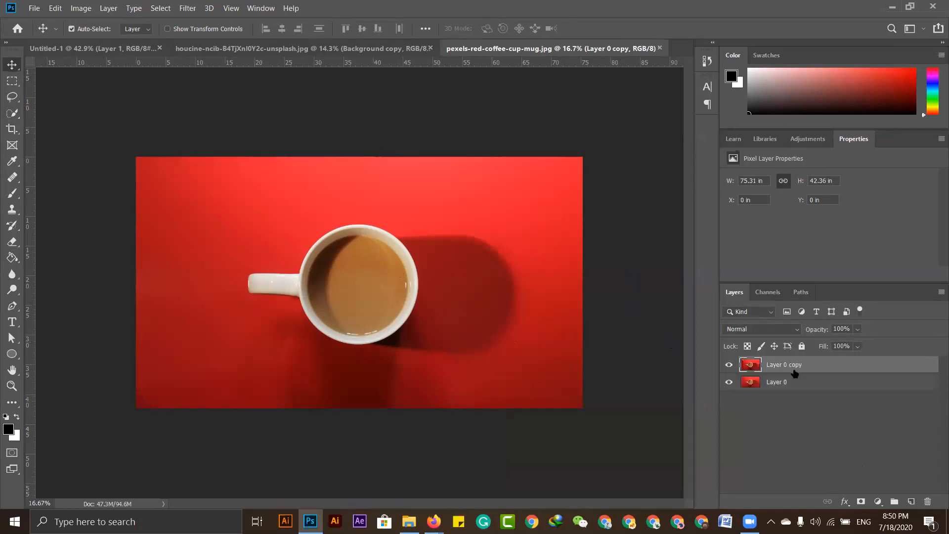
{"action": "left_click", "coordinate": [728, 383]}
- Add a Hue/Saturation adjustment layer above the duplicated mug layer
{"action": "left_click", "coordinate": [881, 503]}
{"action": "left_click", "coordinate": [800, 459]}
{"action": "left_click", "coordinate": [878, 502]}
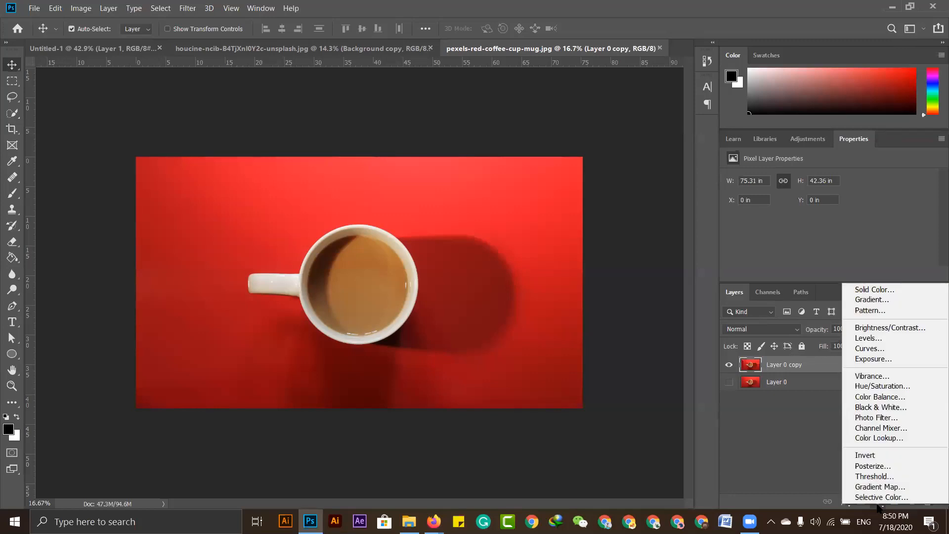
{"action": "left_click", "coordinate": [892, 388]}
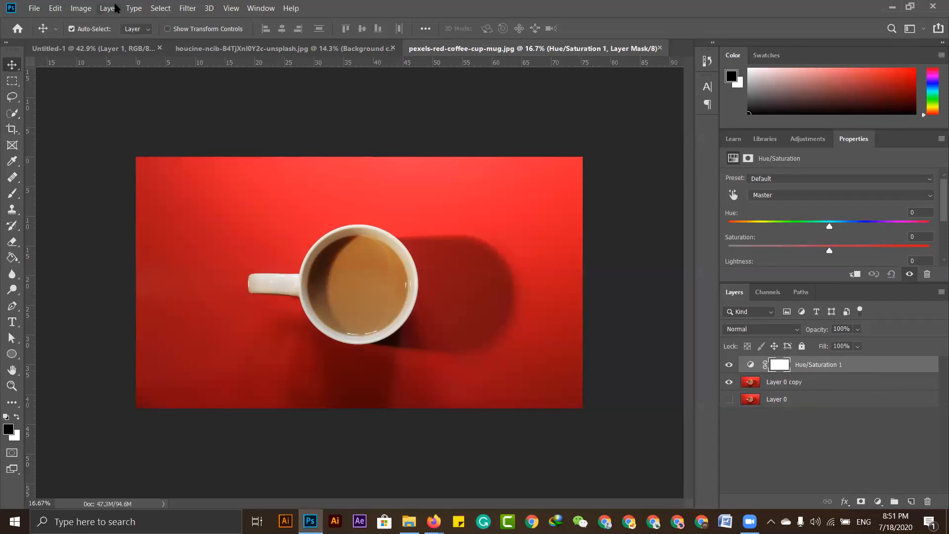
- Compare the direct image adjustments with the adjustment layer types, and switch the Hue/Saturation layer's visibility off and back on
{"action": "left_click", "coordinate": [78, 9]}
{"action": "mouse_move", "coordinate": [112, 39]}
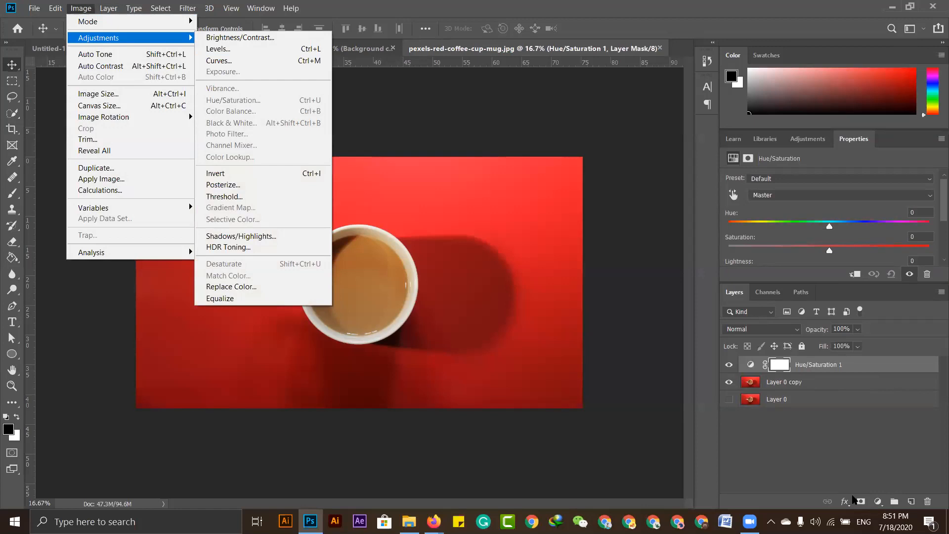
{"action": "left_click", "coordinate": [837, 455]}
{"action": "left_click", "coordinate": [783, 439]}
{"action": "left_click", "coordinate": [795, 365]}
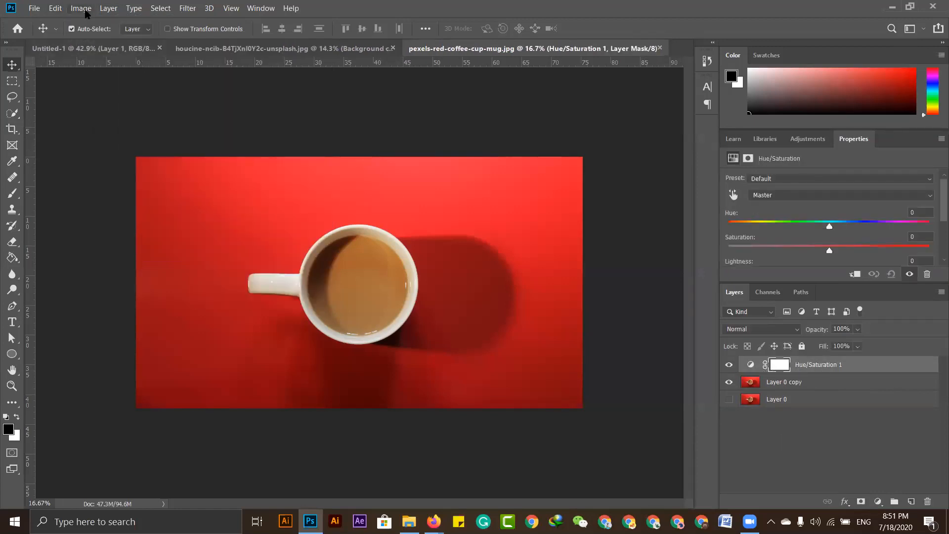
{"action": "left_click", "coordinate": [84, 10]}
{"action": "mouse_move", "coordinate": [118, 37]}
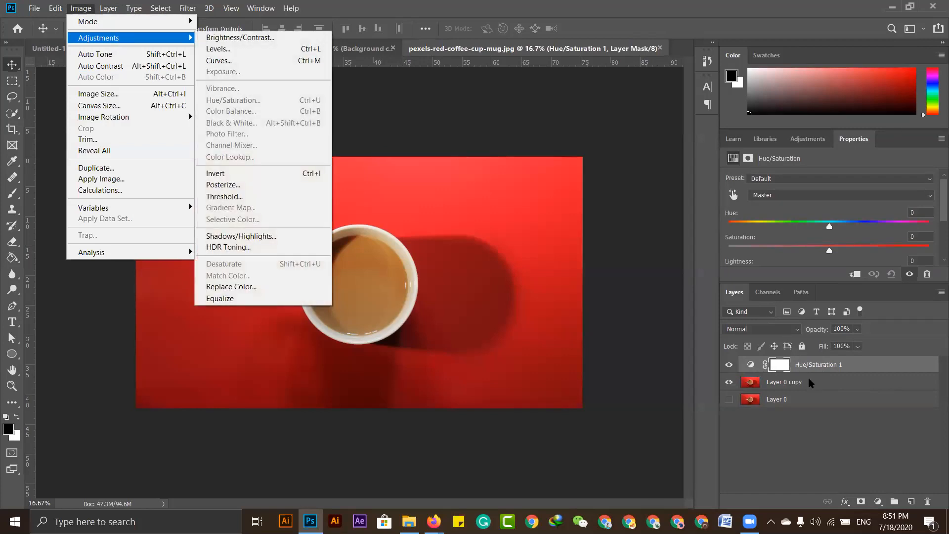
{"action": "left_click", "coordinate": [878, 502]}
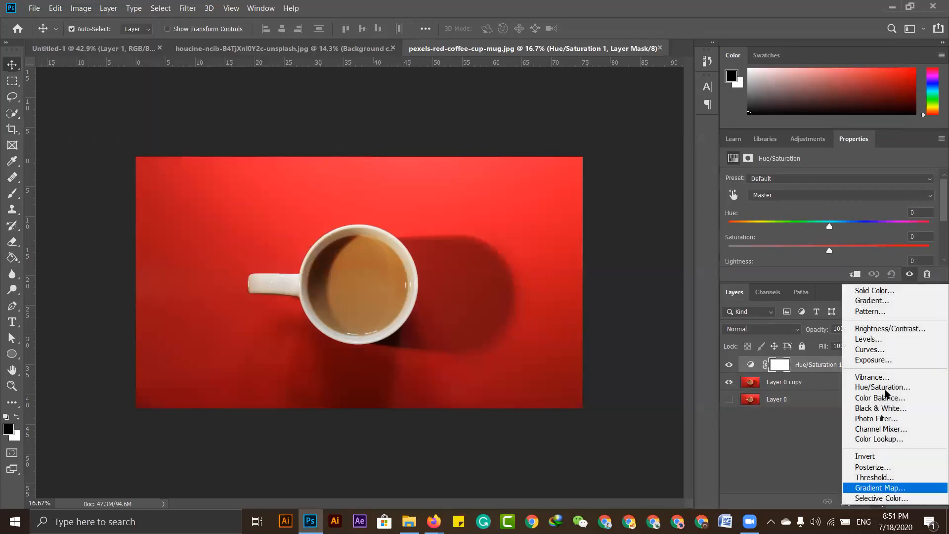
{"action": "left_click", "coordinate": [809, 370]}
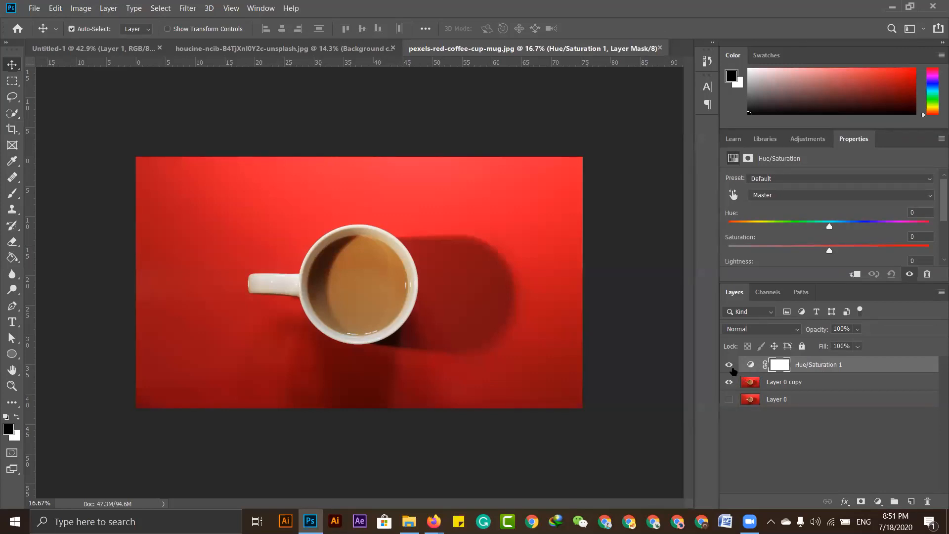
{"action": "left_click", "coordinate": [728, 364]}
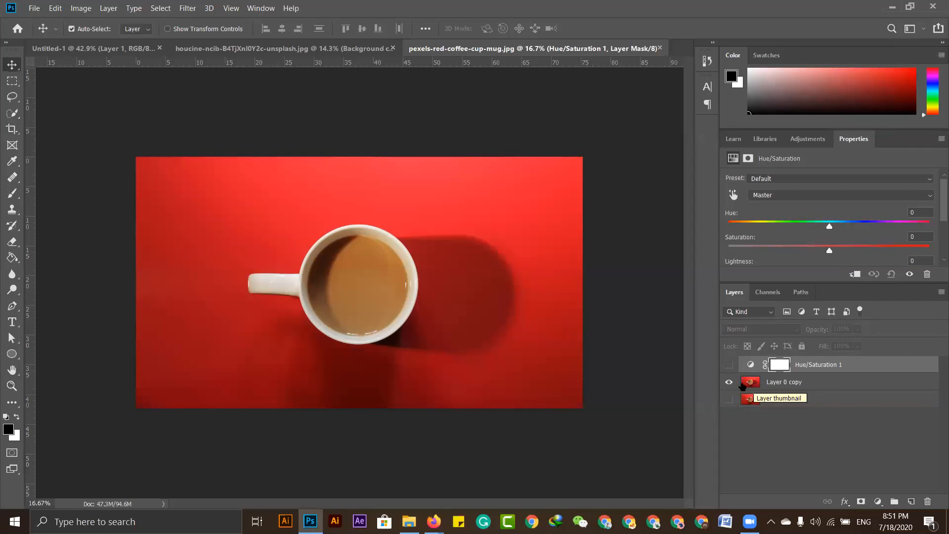
{"action": "left_click", "coordinate": [729, 366]}
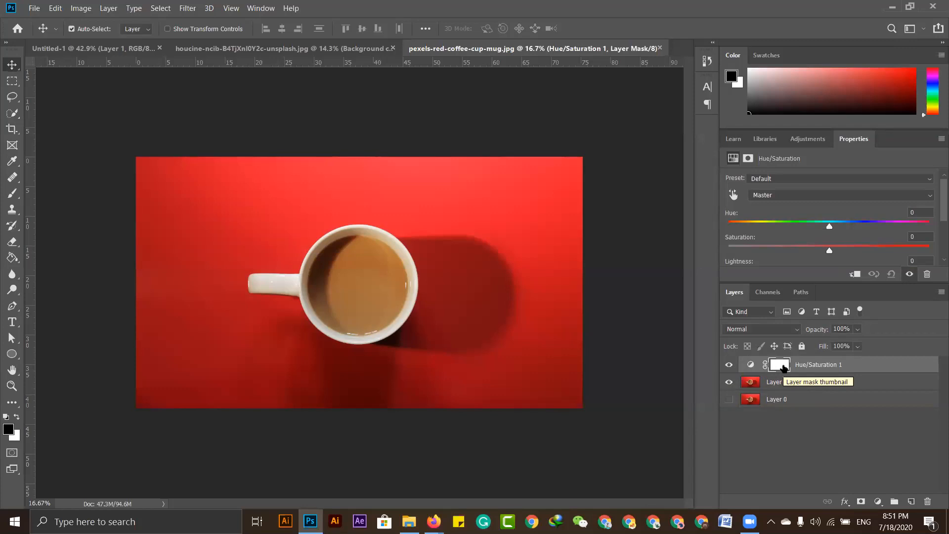
- Try a Hue of -17 on the Hue/Saturation adjustment layer over the mug photo, and delete that adjustment layer
{"action": "left_click", "coordinate": [751, 365]}
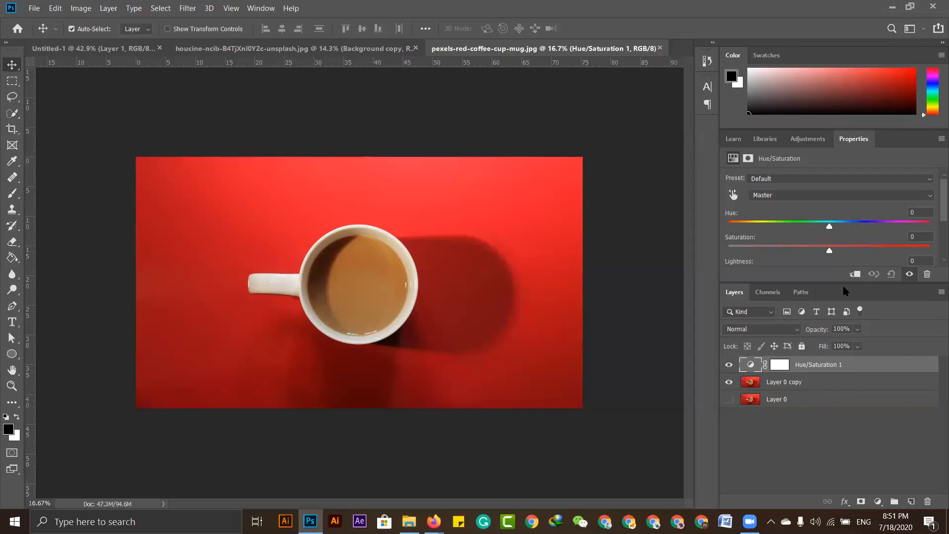
{"action": "left_click_drag", "start_coordinate": [838, 286], "coordinate": [837, 391]}
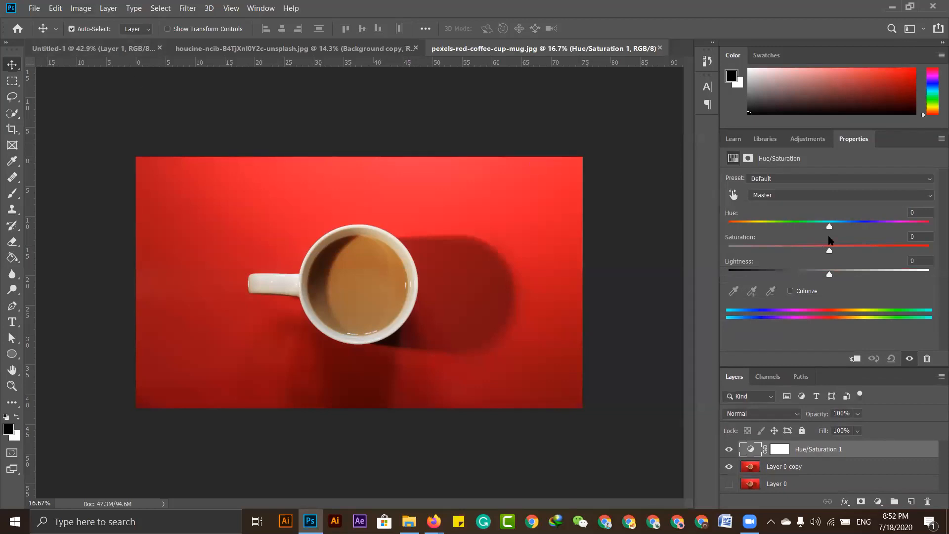
{"action": "mouse_move", "coordinate": [830, 227]}
{"action": "left_mouse_down"}
{"action": "mouse_move", "coordinate": [757, 230]}
{"action": "mouse_move", "coordinate": [812, 229]}
{"action": "left_mouse_up"}
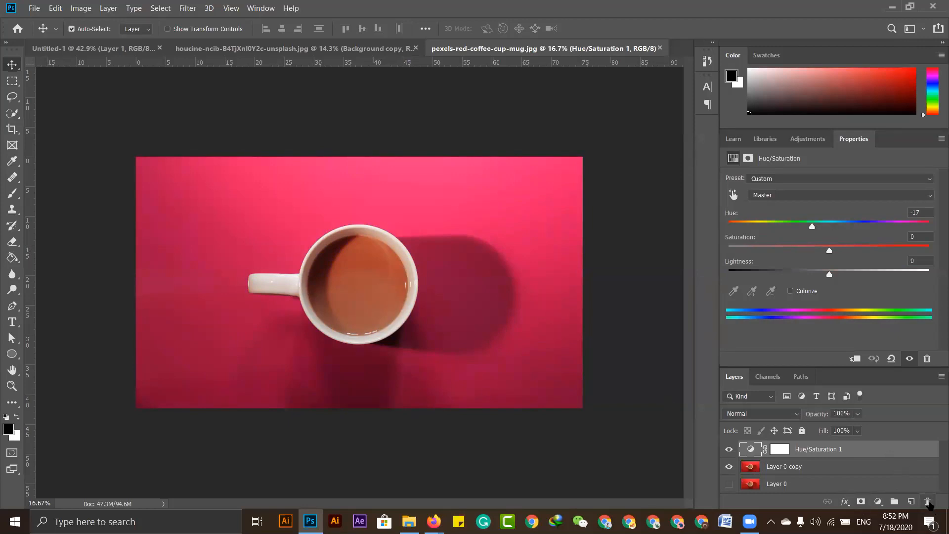
{"action": "left_click", "coordinate": [928, 502]}
{"action": "left_click", "coordinate": [447, 204]}
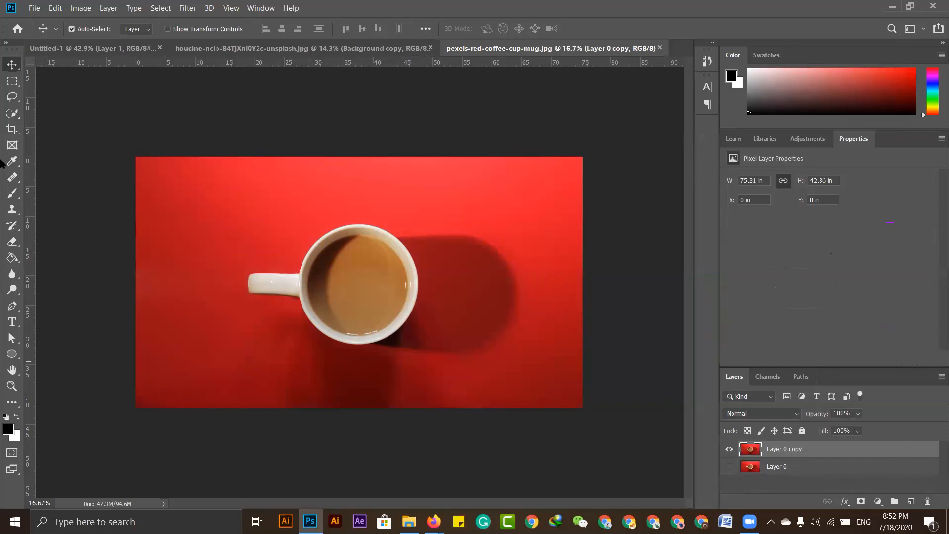
- Select the round body of the coffee mug with the Quick Selection tool at a brush size of 1100
{"action": "left_click", "coordinate": [13, 116]}
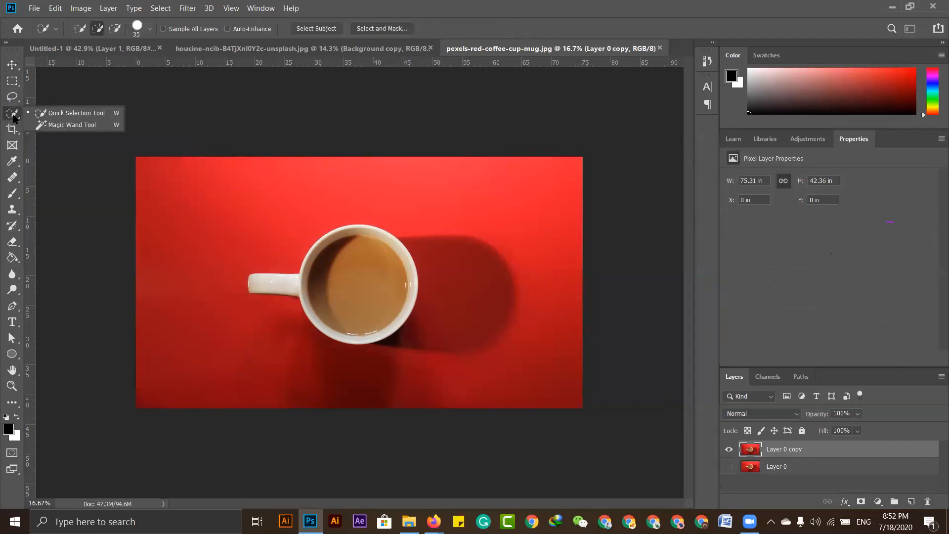
{"action": "left_click", "coordinate": [69, 114]}
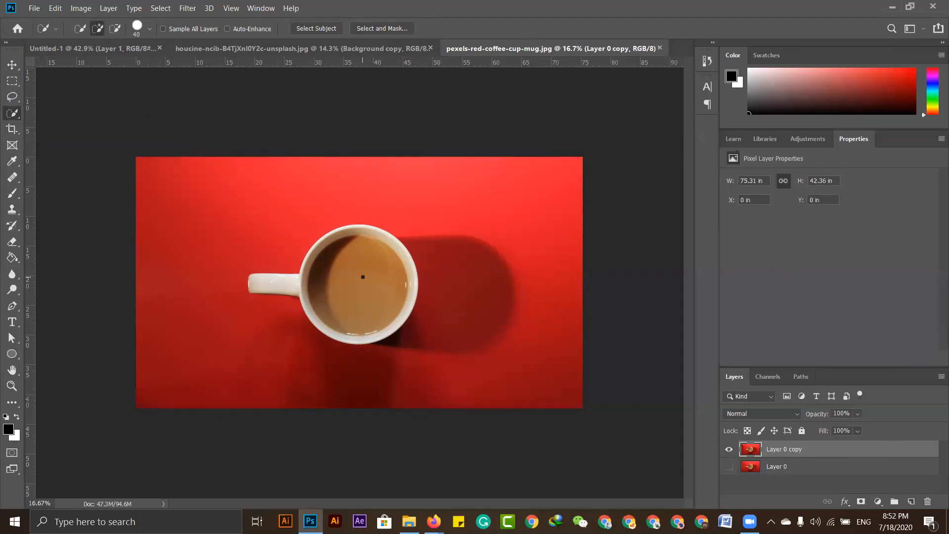
{"action": "key", "text": "bracketright"}
{"action": "key", "text": "bracketright"}
{"action": "key", "text": "bracketright"}
{"action": "key", "text": "bracketright"}
{"action": "key", "text": "bracketright"}
{"action": "key", "text": "bracketright"}
{"action": "key", "text": "bracketright"}
{"action": "key", "text": "bracketright"}
{"action": "key", "text": "bracketright"}
{"action": "left_click", "coordinate": [360, 286]}
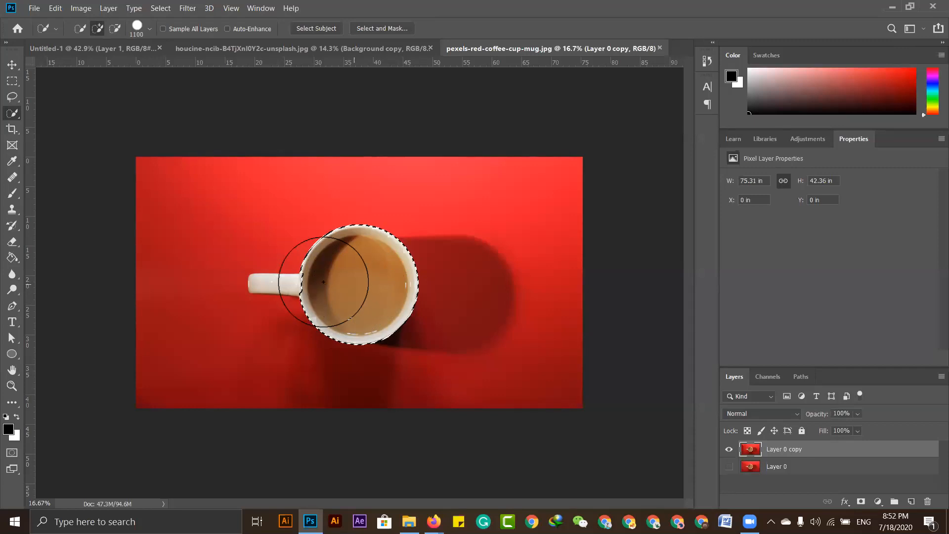
- Add the mug's handle to the selection with a Quick Selection brush size of 150, and clear the whole selection
{"action": "key", "text": "z"}
{"action": "left_click_drag", "start_coordinate": [305, 271], "coordinate": [350, 299]}
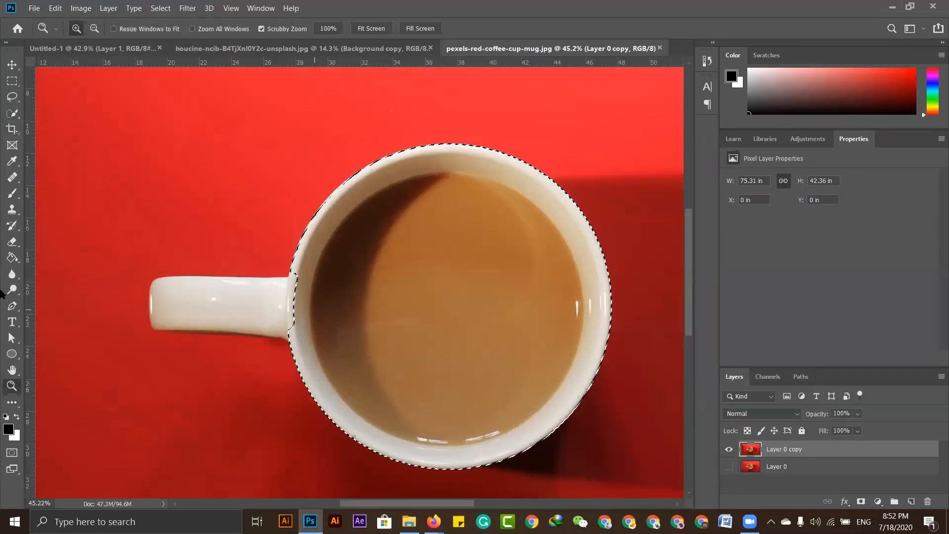
{"action": "left_click", "coordinate": [12, 112]}
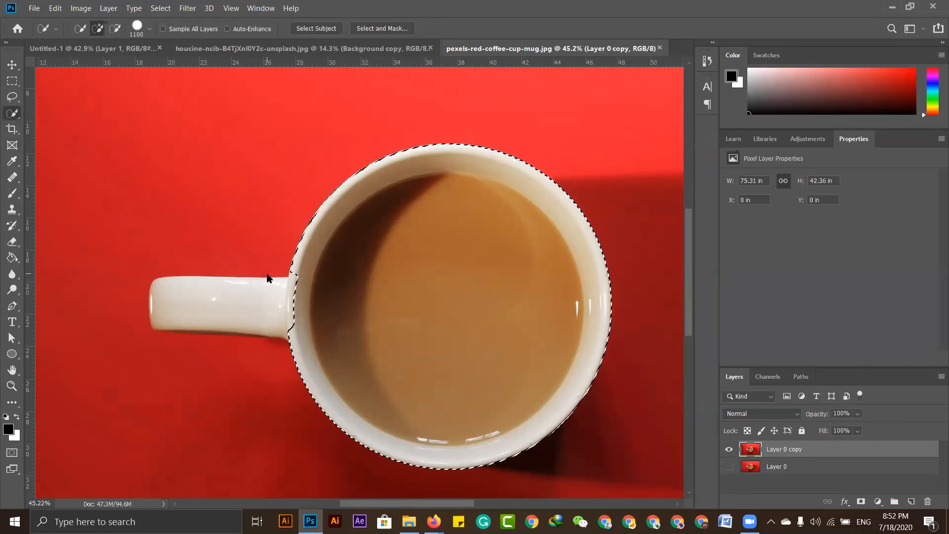
{"action": "key", "text": "bracketleft"}
{"action": "key", "text": "bracketleft"}
{"action": "key", "text": "bracketleft"}
{"action": "key", "text": "bracketleft"}
{"action": "key", "text": "bracketleft"}
{"action": "key", "text": "bracketleft"}
{"action": "key", "text": "bracketleft"}
{"action": "key", "text": "bracketleft"}
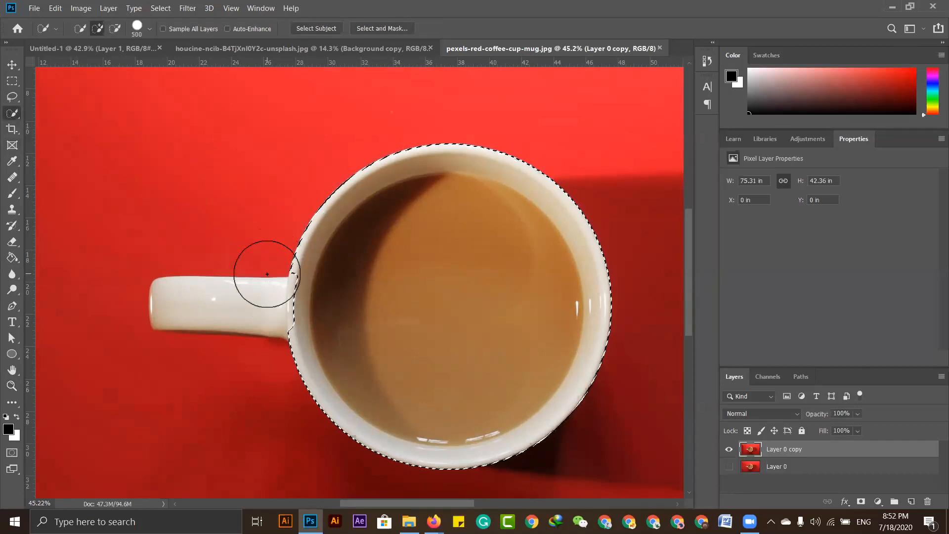
{"action": "key", "text": "bracketleft"}
{"action": "key", "text": "bracketleft"}
{"action": "key", "text": "bracketleft"}
{"action": "key", "text": "bracketleft"}
{"action": "left_click_drag", "start_coordinate": [280, 292], "coordinate": [235, 299]}
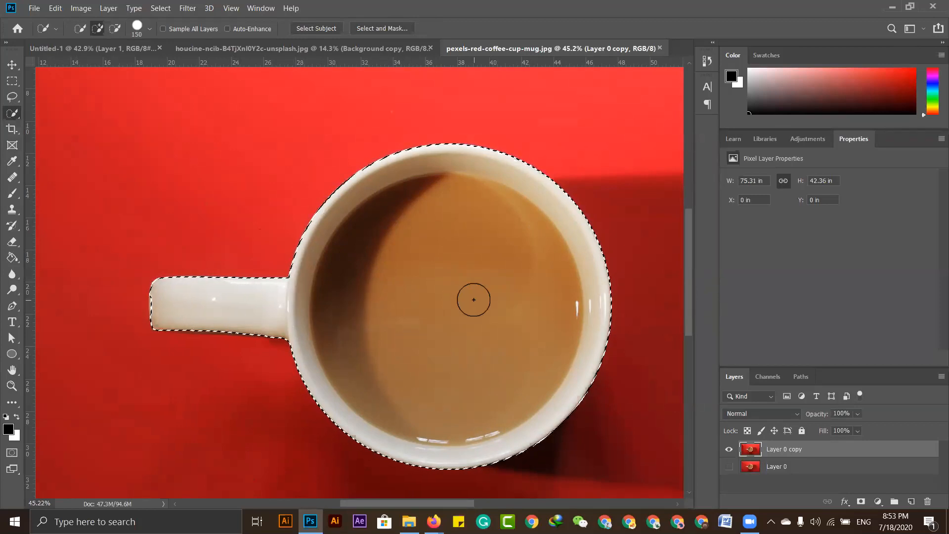
{"action": "key", "text": "ctrl+0"}
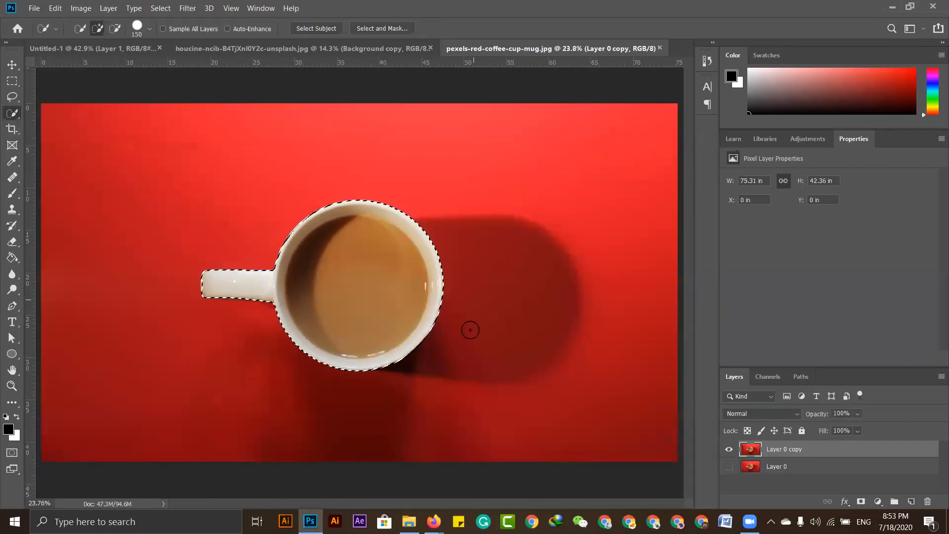
{"action": "key", "text": "ctrl+d"}
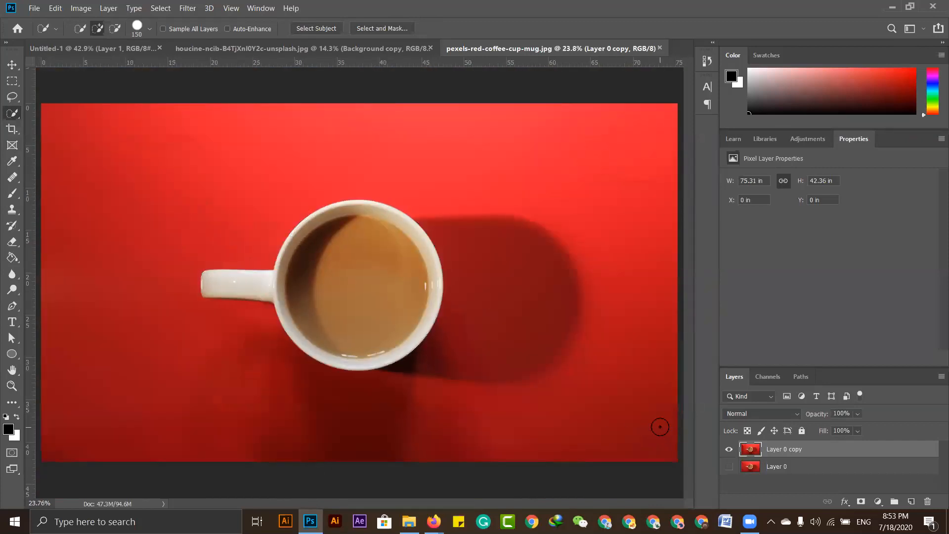
- Select the whole coffee mug automatically with the Select Subject command and inspect the selection's edges up close
{"action": "left_click", "coordinate": [12, 67]}
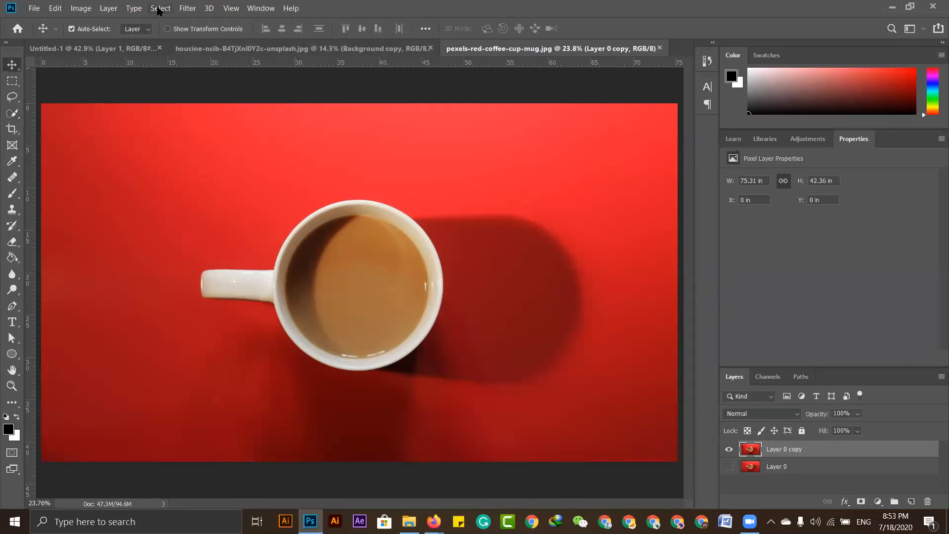
{"action": "left_click", "coordinate": [159, 9]}
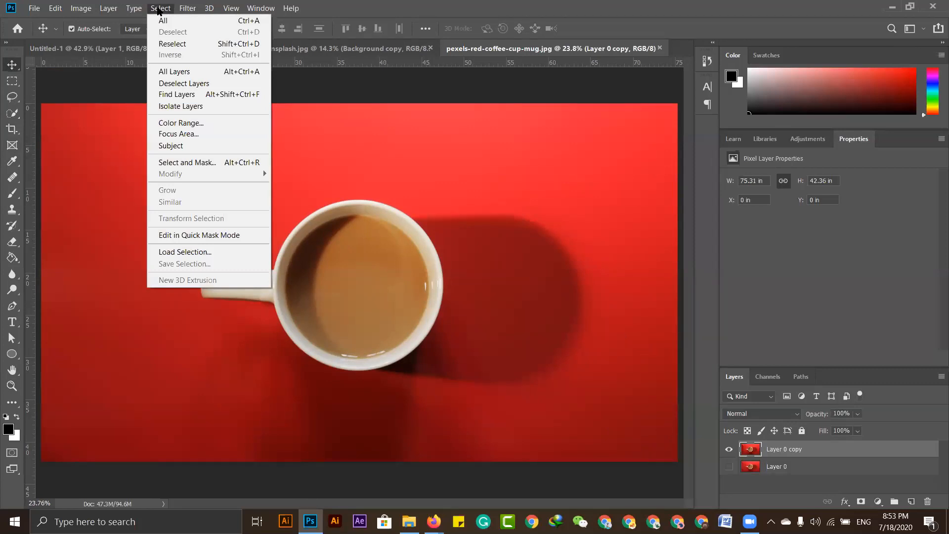
{"action": "left_click", "coordinate": [171, 148]}
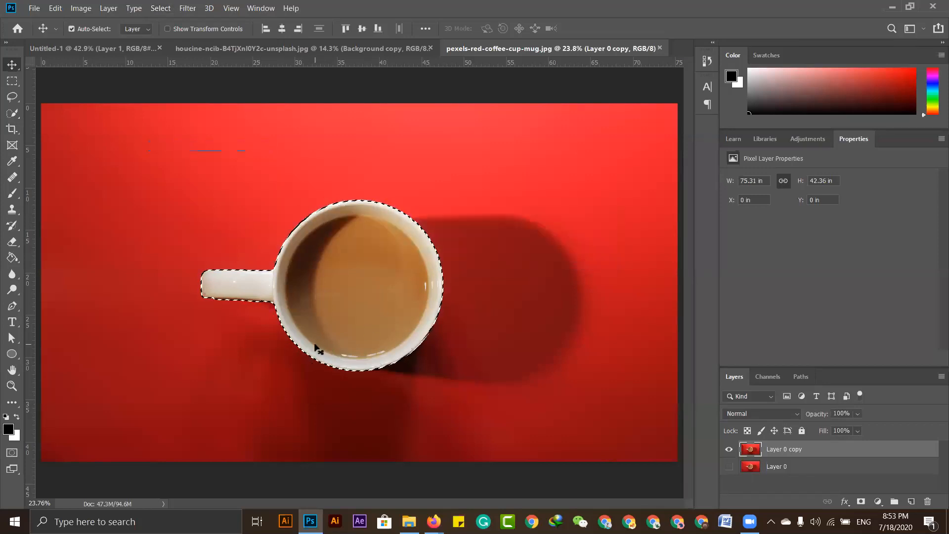
{"action": "key", "text": "z"}
{"action": "left_click", "coordinate": [371, 313]}
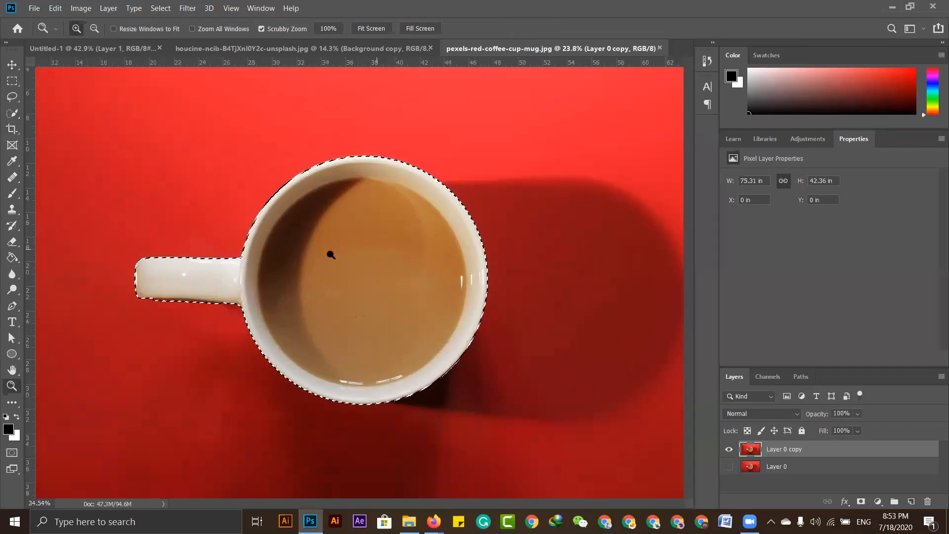
{"action": "key", "text": "ctrl+d"}
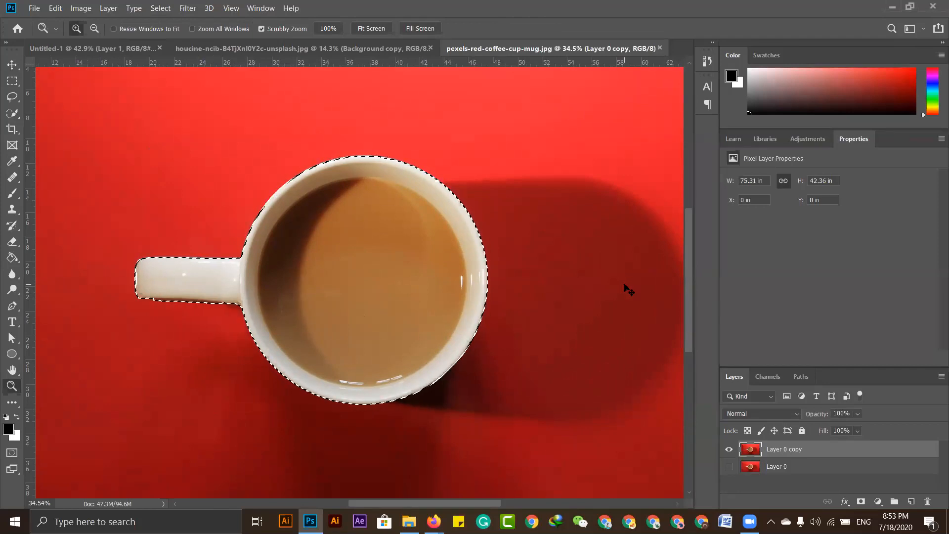
{"action": "key", "text": "ctrl+0"}
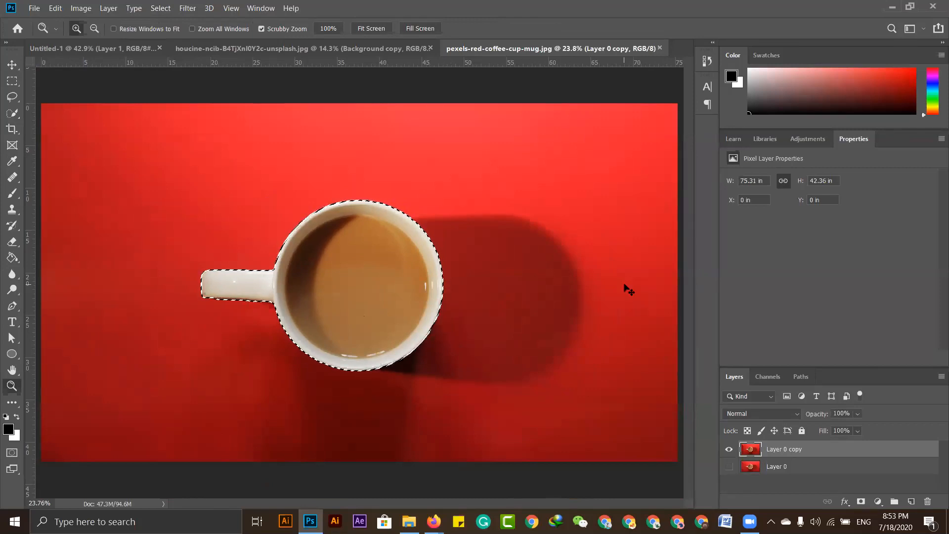
{"action": "key", "text": "ctrl+plus"}
{"action": "key", "text": "ctrl+plus"}
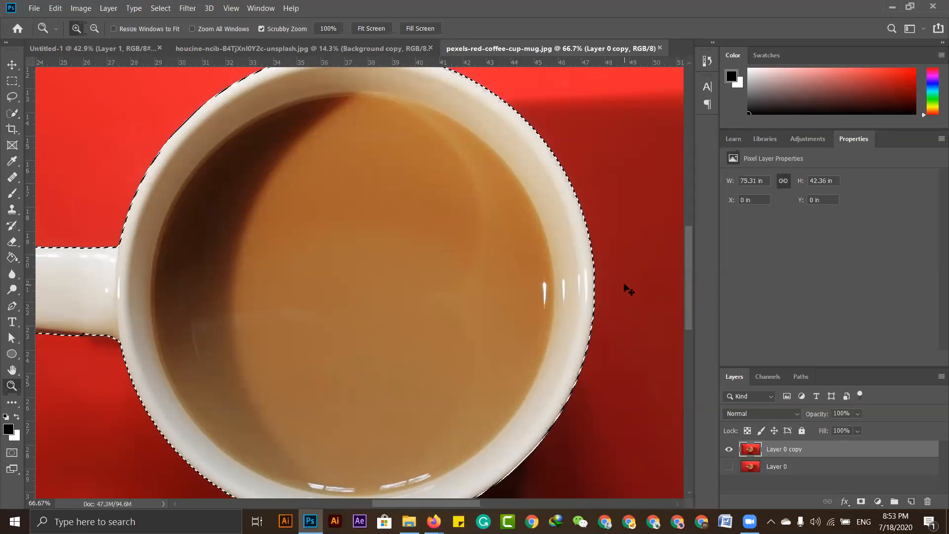
- Clear the mug selection, then duplicate Layer 0 copy and hide the layer it was duplicated from
{"action": "key", "text": "ctrl+0"}
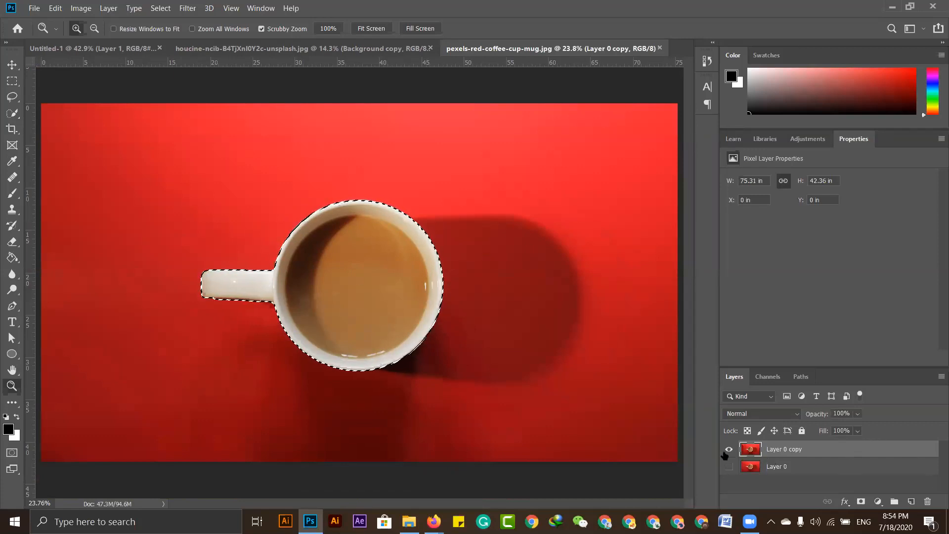
{"action": "key", "text": "ctrl+d"}
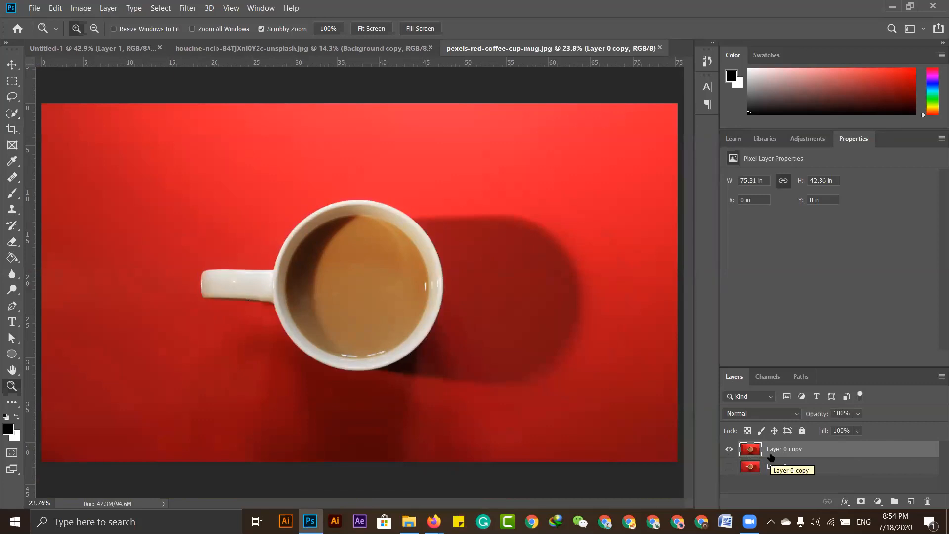
{"action": "key", "text": "ctrl+j"}
{"action": "left_click", "coordinate": [730, 467]}
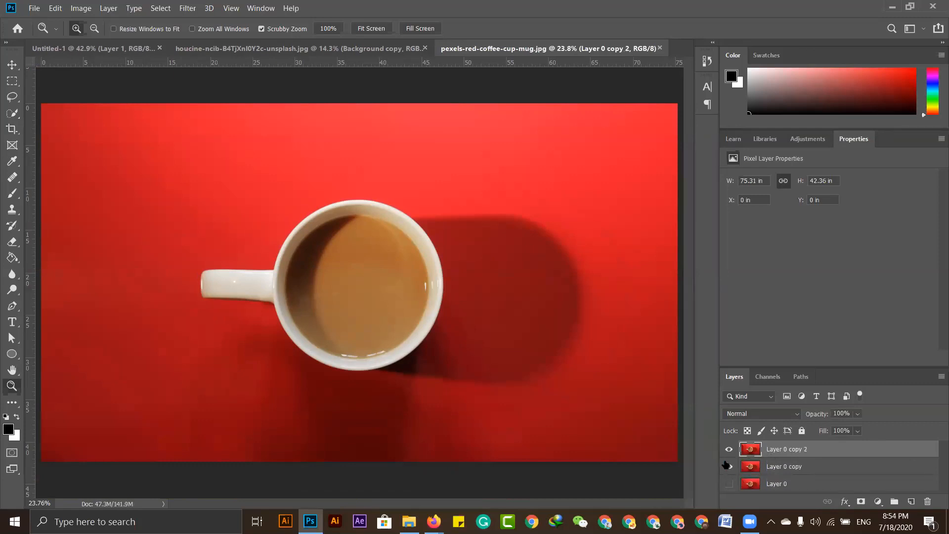
- Select the whole coffee mug on Layer 0 copy 2 with the Select Subject command
{"action": "left_click", "coordinate": [160, 8]}
{"action": "left_click", "coordinate": [231, 146]}
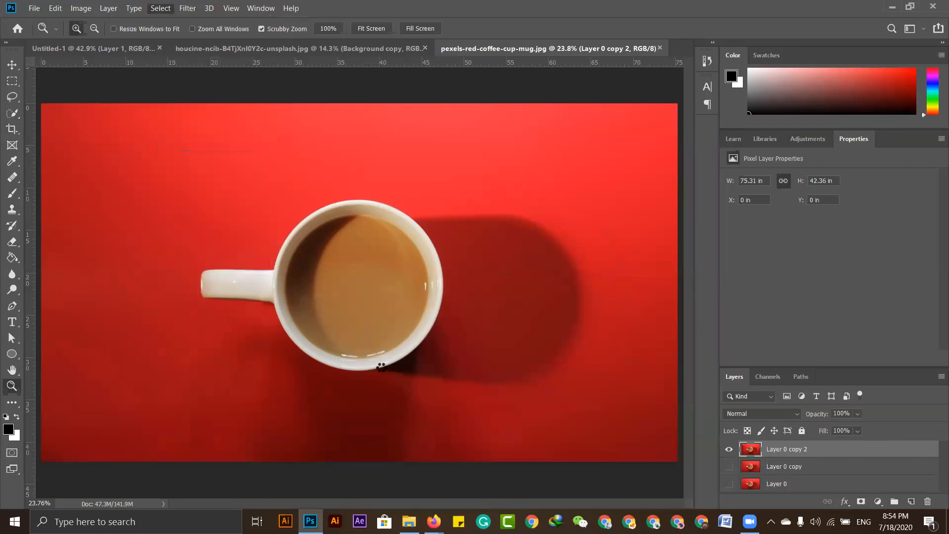
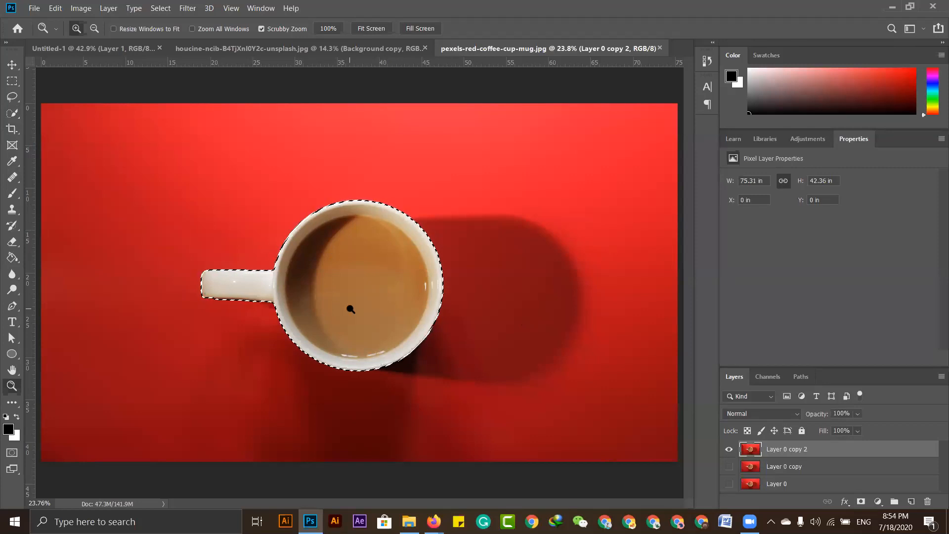
- Try copying the selected mug onto its own layer, view it isolated, and undo the copy
{"action": "key", "text": "ctrl+j"}
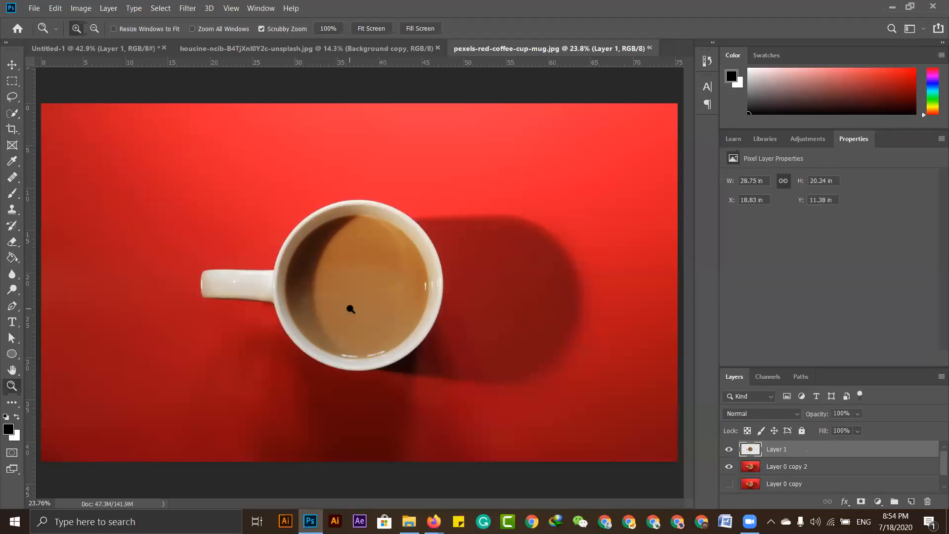
{"action": "left_click", "coordinate": [730, 466]}
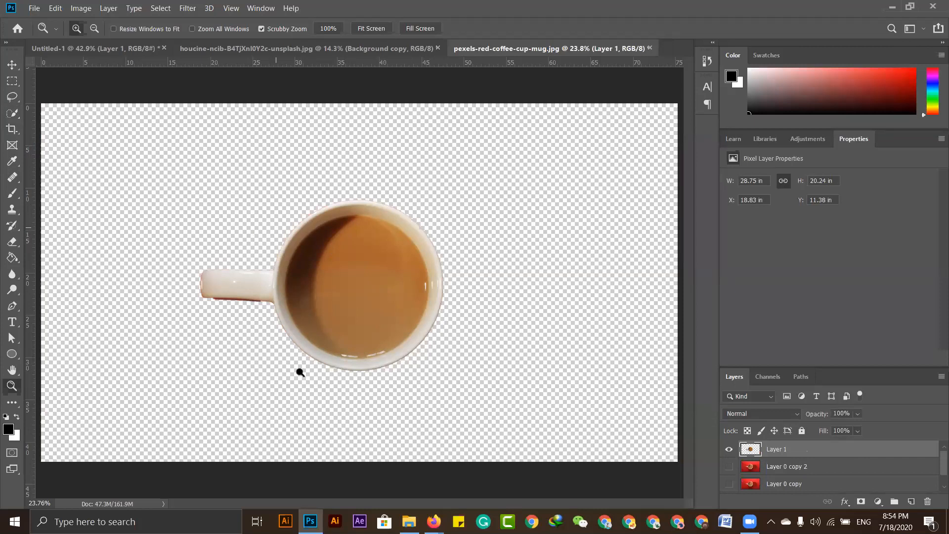
{"action": "left_click", "coordinate": [728, 466]}
{"action": "key", "text": "ctrl+z"}
{"action": "key", "text": "ctrl+z"}
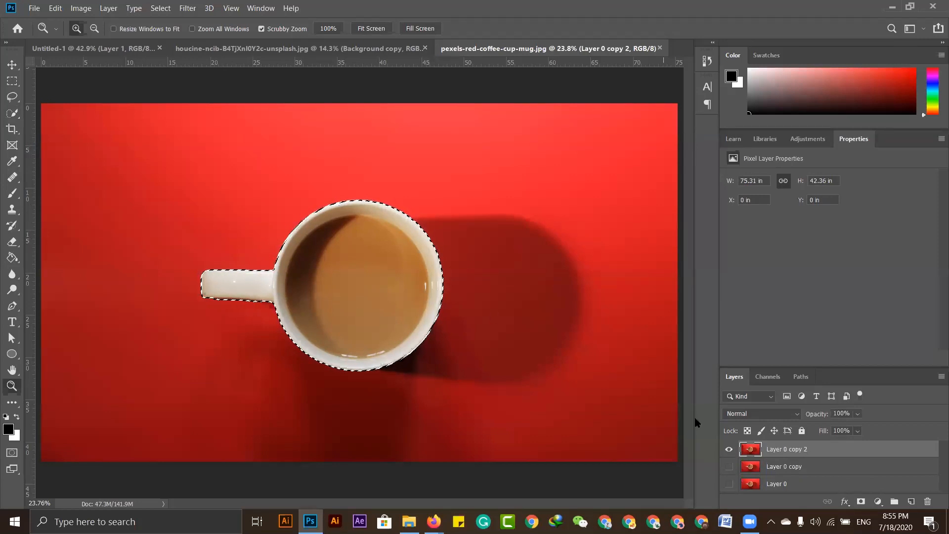
- Add a layer mask from the mug selection to Layer 0 copy 2 and show Layer 0 copy beneath it
{"action": "left_click", "coordinate": [861, 502]}
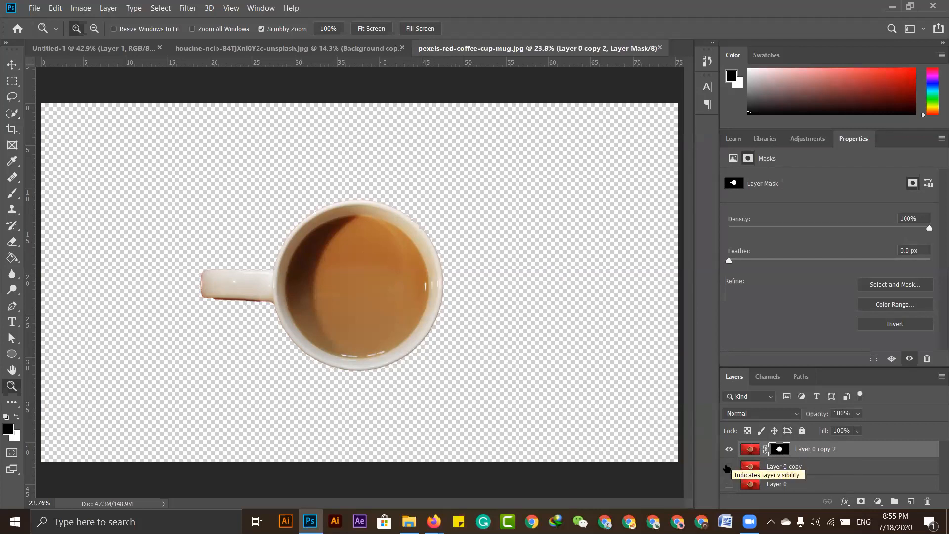
{"action": "left_click", "coordinate": [728, 467]}
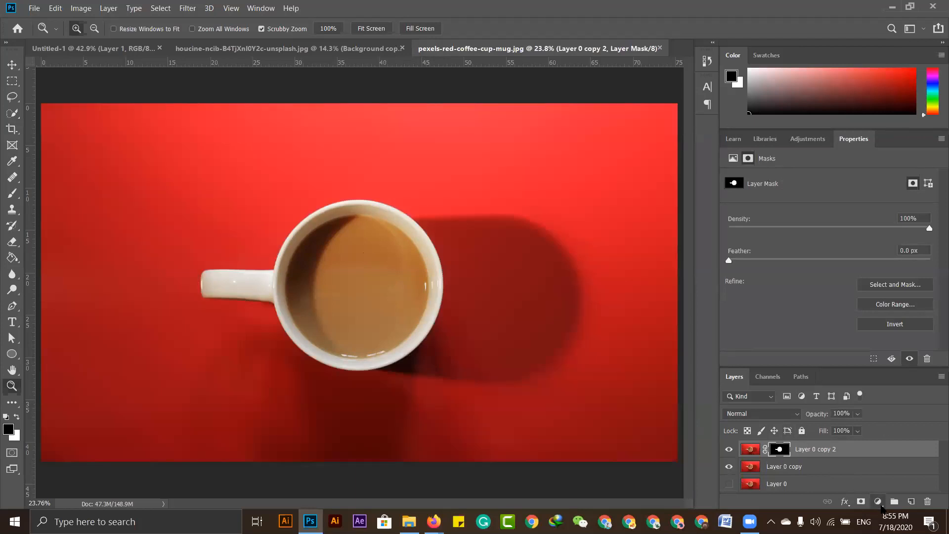
- Add a Hue/Saturation adjustment layer above the masked mug layer with a Hue of -14
{"action": "left_click", "coordinate": [878, 501]}
{"action": "left_click", "coordinate": [885, 384]}
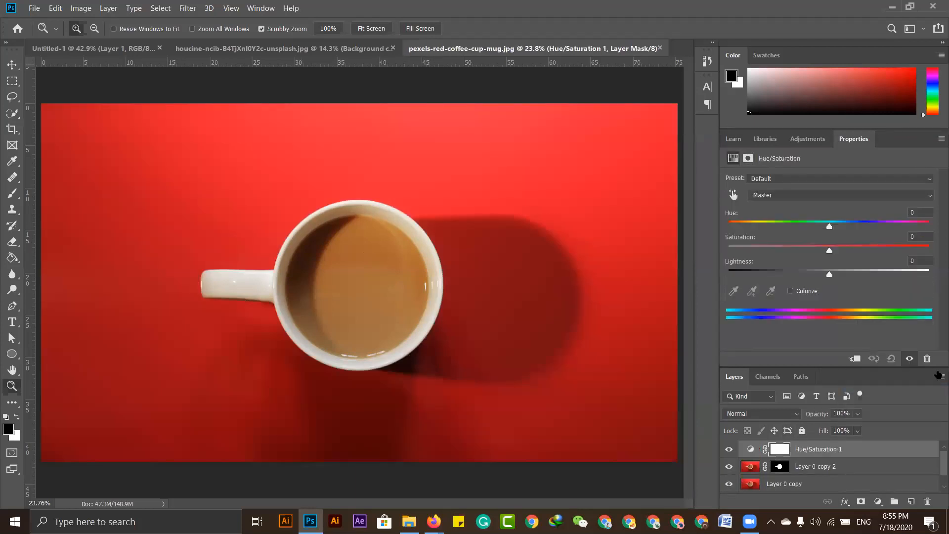
{"action": "left_click_drag", "start_coordinate": [830, 228], "coordinate": [816, 228]}
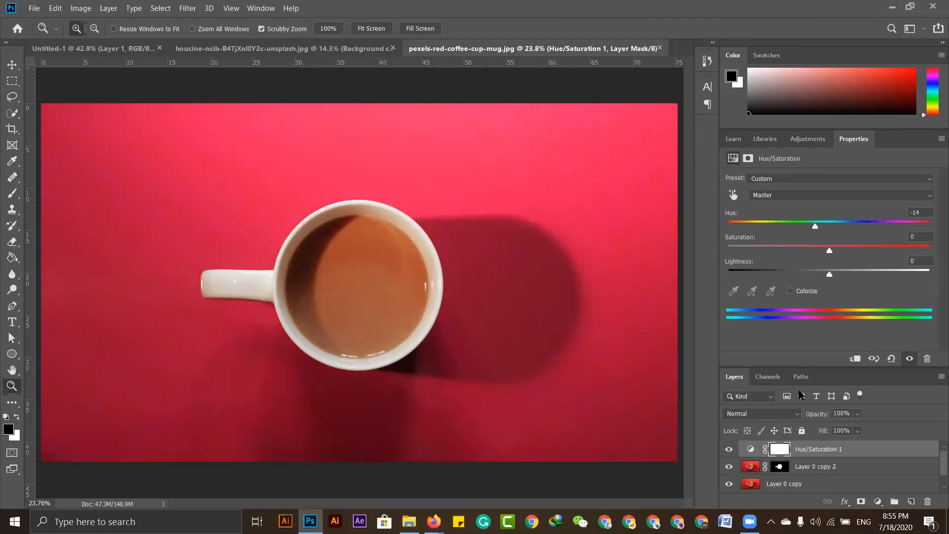
{"action": "left_click_drag", "start_coordinate": [816, 234], "coordinate": [800, 228]}
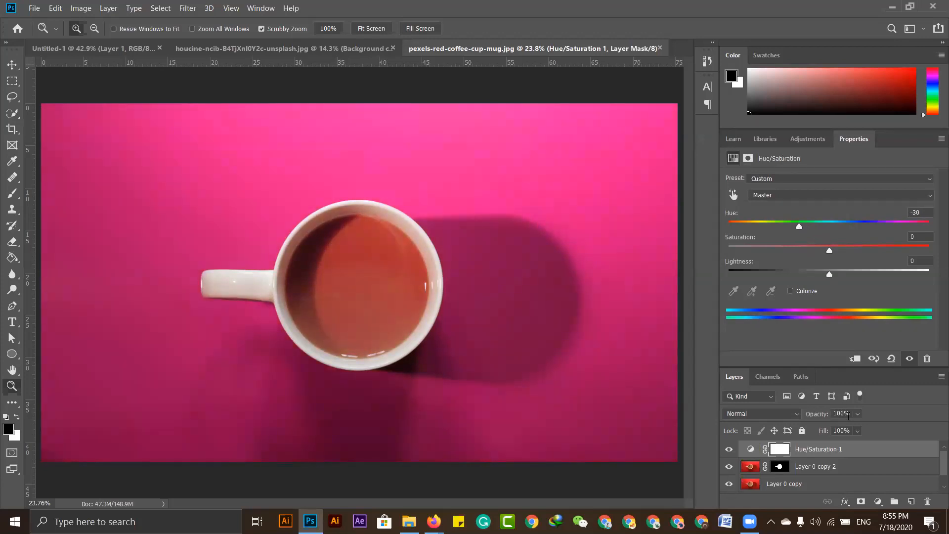
{"action": "key", "text": "ctrl+z"}
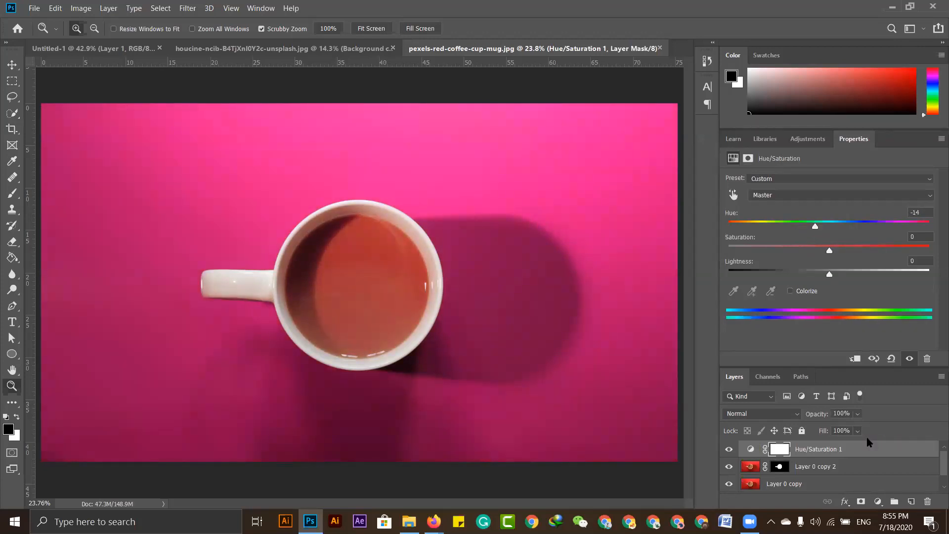
- Move the masked mug layer above the Hue/Saturation adjustment layer so that only the background is recoloured
{"action": "left_click_drag", "start_coordinate": [835, 468], "coordinate": [838, 441]}
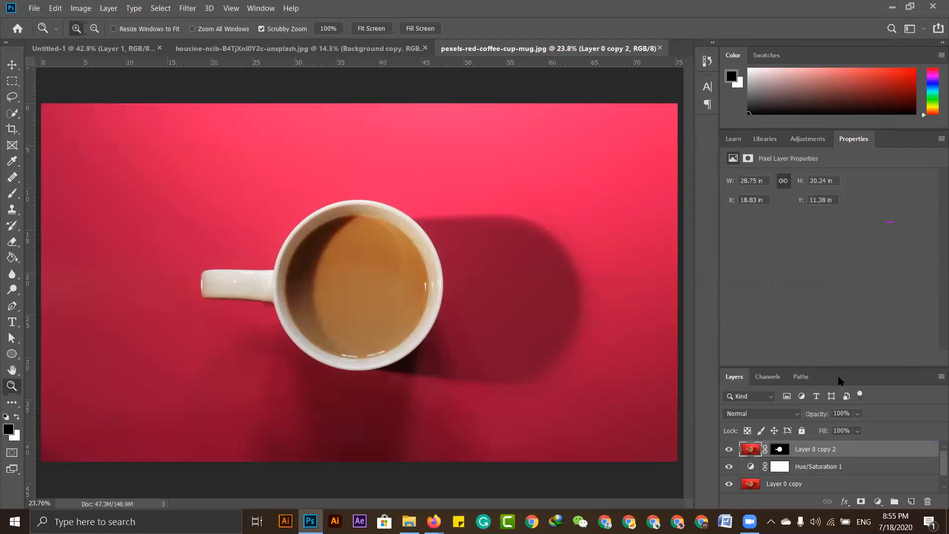
{"action": "left_click_drag", "start_coordinate": [839, 368], "coordinate": [846, 247]}
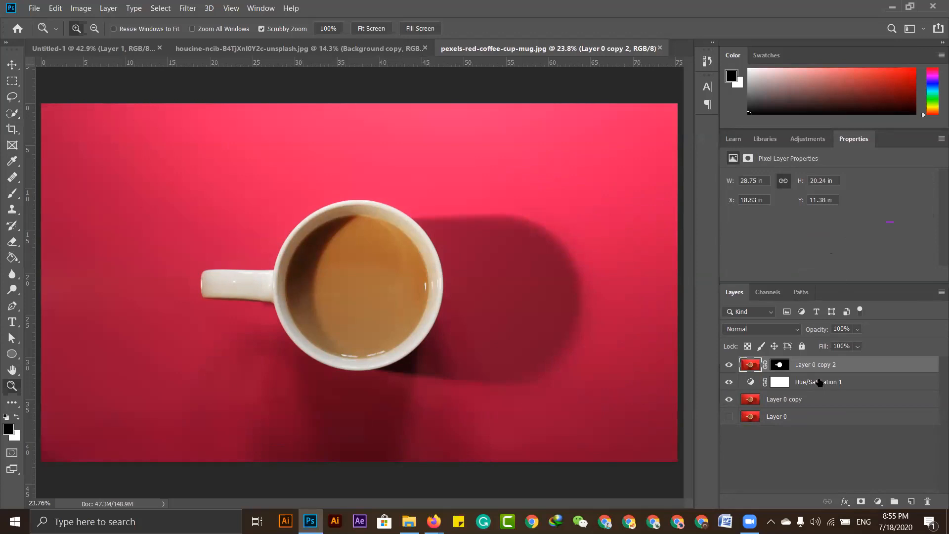
{"action": "key", "text": "ctrl+z"}
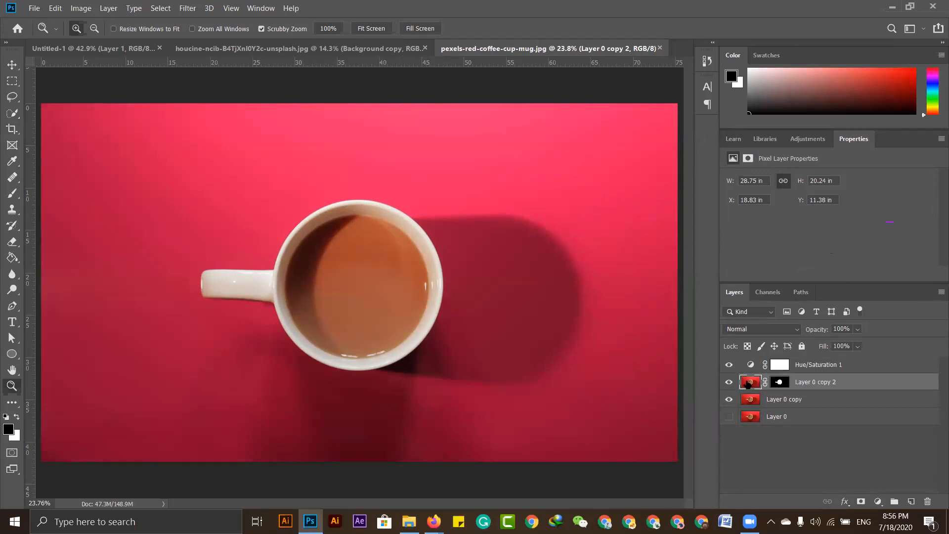
{"action": "left_click_drag", "start_coordinate": [813, 388], "coordinate": [814, 358]}
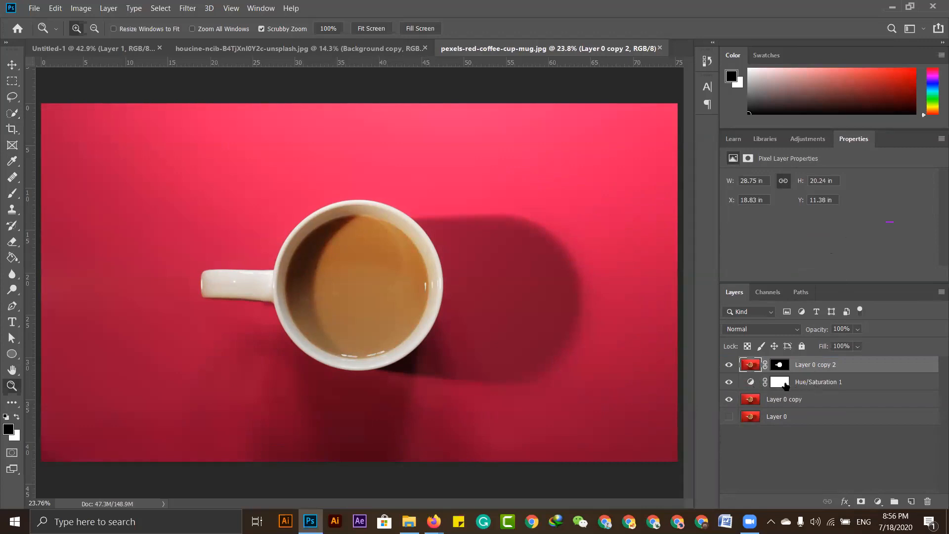
- Clip the Hue/Saturation adjustment layer to Layer 0 copy and keep Layer 0 hidden
{"action": "left_click", "coordinate": [752, 382]}
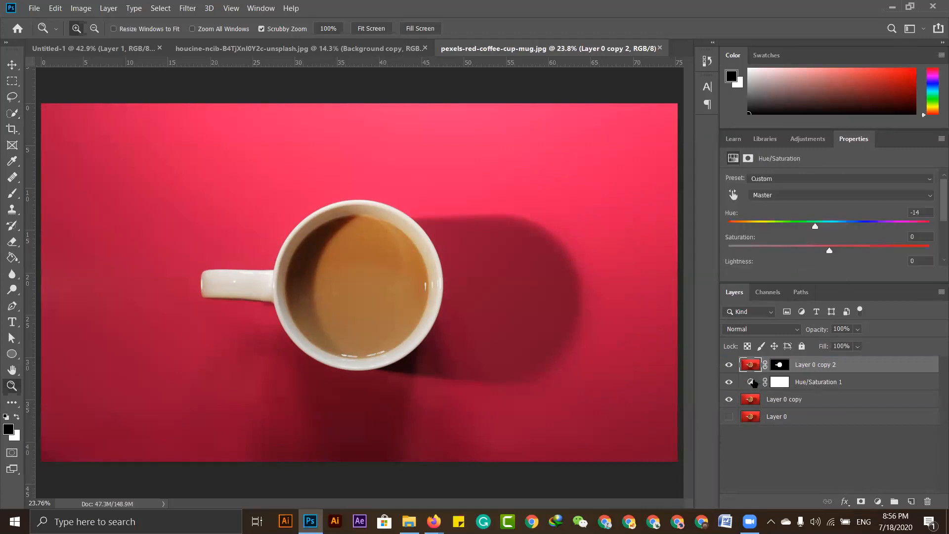
{"action": "key", "text": "alt"}
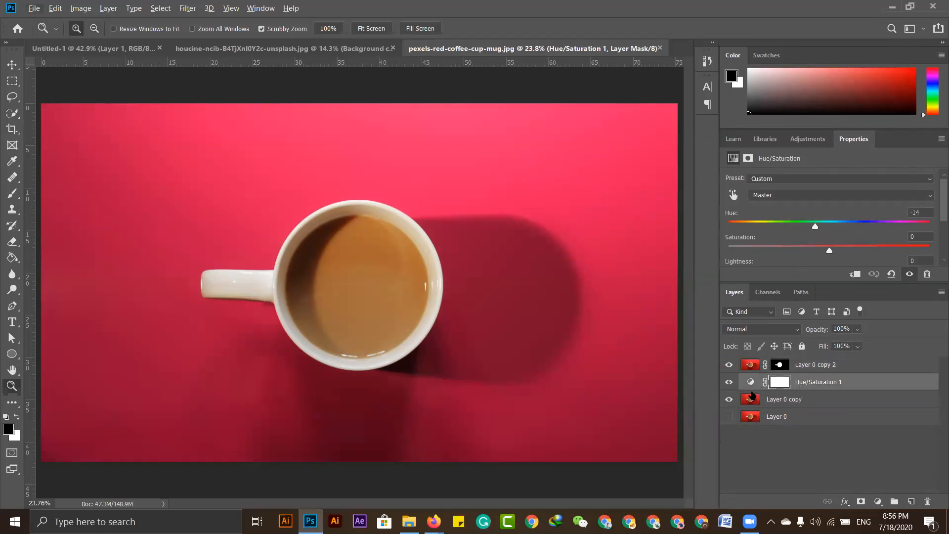
{"action": "key", "text": "alt"}
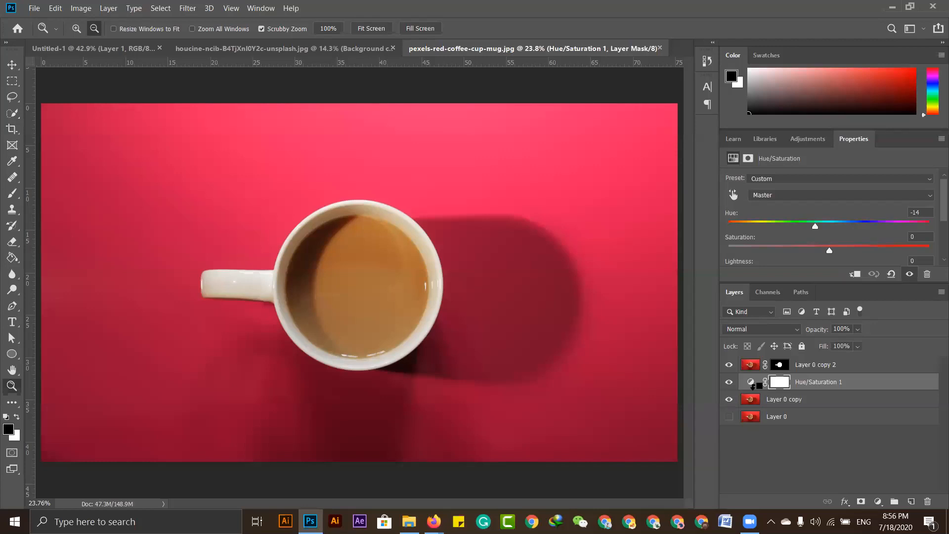
{"action": "left_click", "coordinate": [752, 384], "text": "alt"}
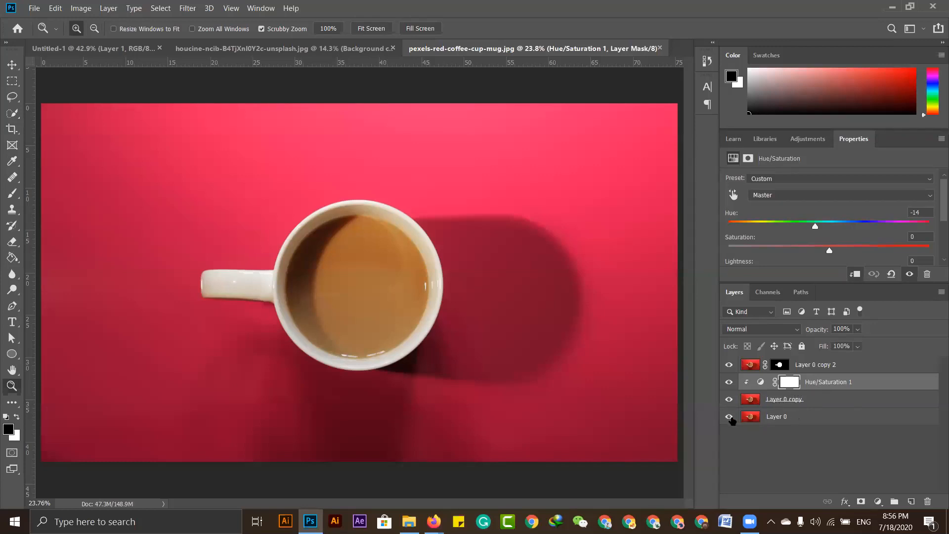
{"action": "left_click", "coordinate": [729, 417]}
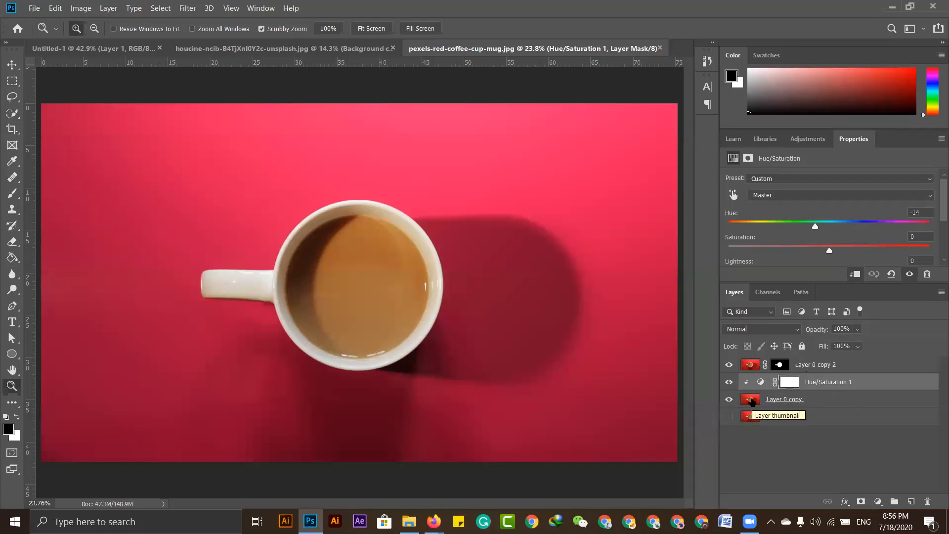
- Set the clipped Hue/Saturation adjustment to a Hue of -69 and a Saturation of +15
{"action": "left_click_drag", "start_coordinate": [817, 230], "coordinate": [775, 230]}
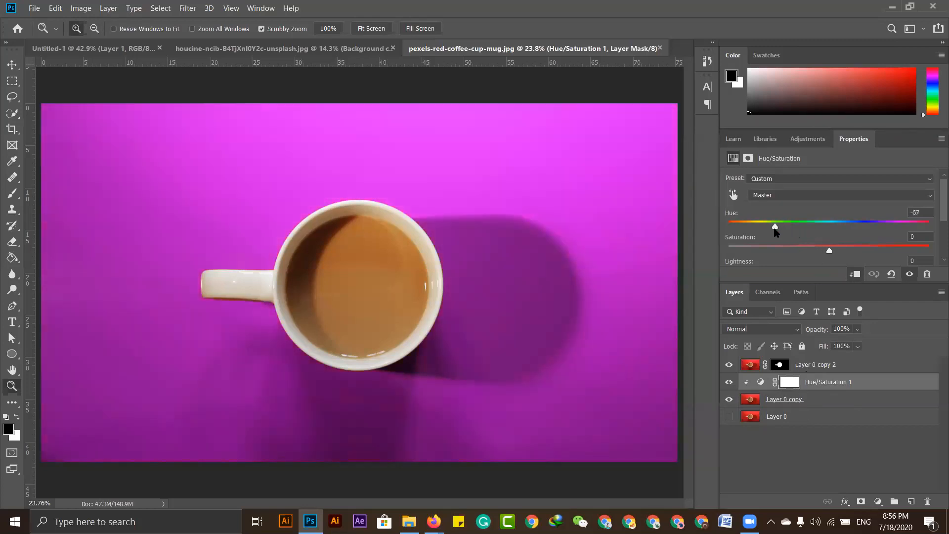
{"action": "mouse_move", "coordinate": [828, 250]}
{"action": "left_mouse_down"}
{"action": "mouse_move", "coordinate": [847, 251]}
{"action": "mouse_move", "coordinate": [789, 252]}
{"action": "mouse_move", "coordinate": [844, 253]}
{"action": "left_mouse_up"}
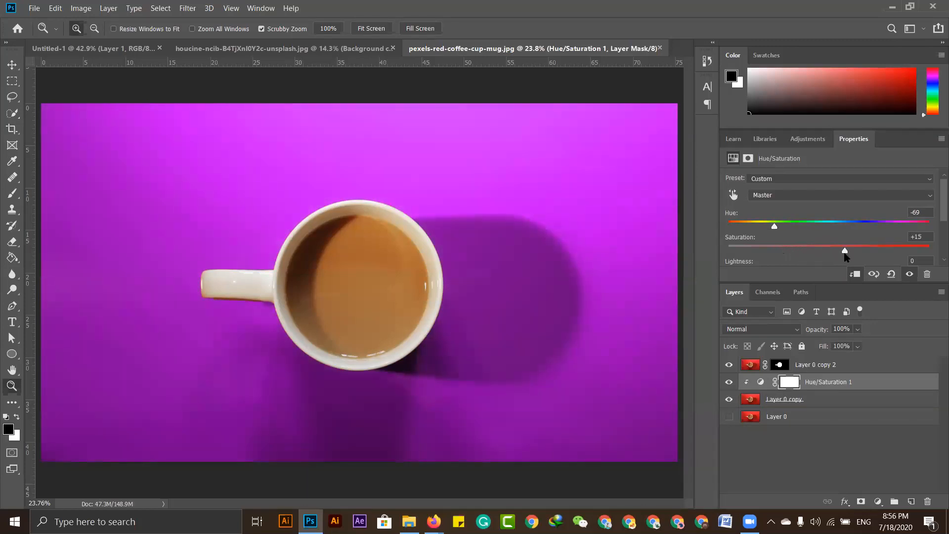
- Show the original Layer 0 and hide Layer 0 copy together with its clipped Hue/Saturation adjustment
{"action": "key", "text": "ctrl+minus"}
{"action": "key", "text": "ctrl+minus"}
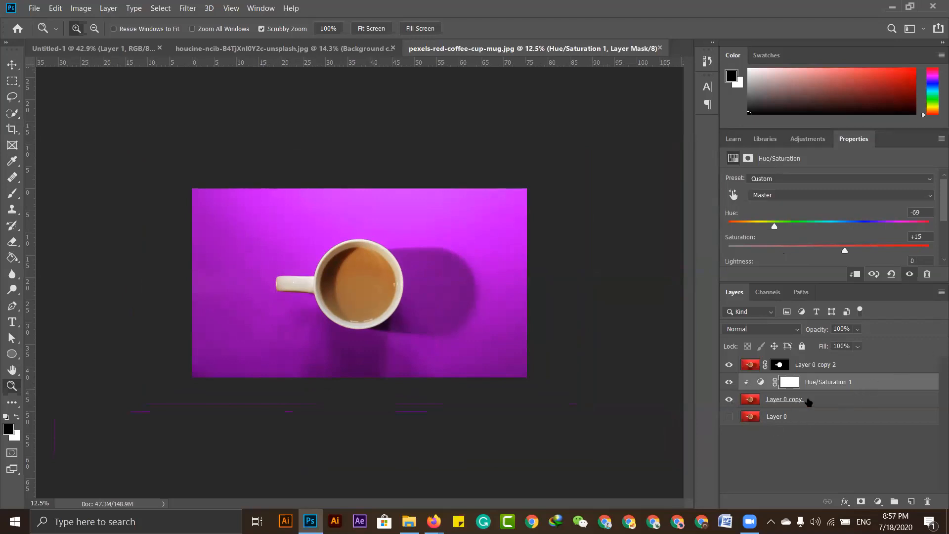
{"action": "left_click", "coordinate": [729, 416]}
{"action": "left_click", "coordinate": [729, 382]}
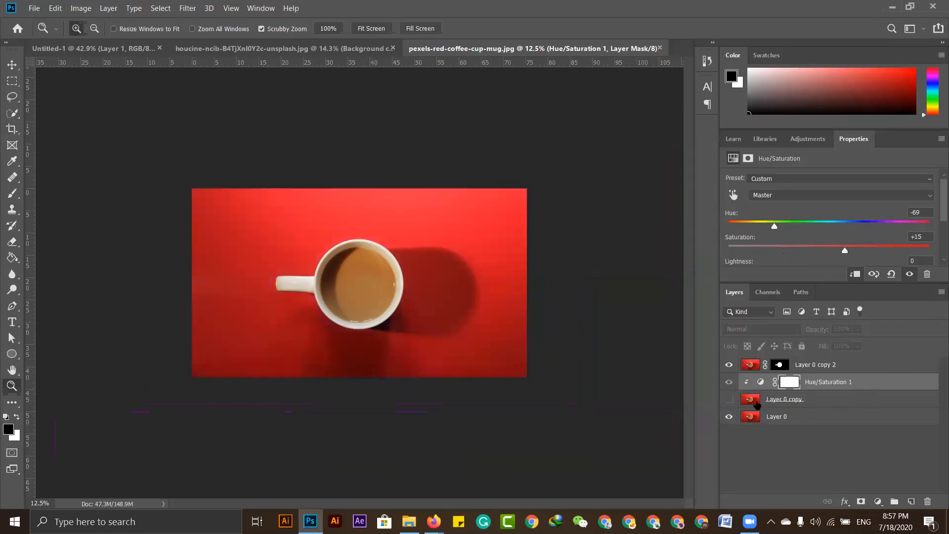
{"action": "left_click", "coordinate": [729, 382]}
{"action": "left_click", "coordinate": [729, 382]}
{"action": "left_click", "coordinate": [729, 399]}
- Add a second Hue/Saturation adjustment layer clipped to Layer 0 and set its Hue to +39
{"action": "left_click", "coordinate": [810, 417]}
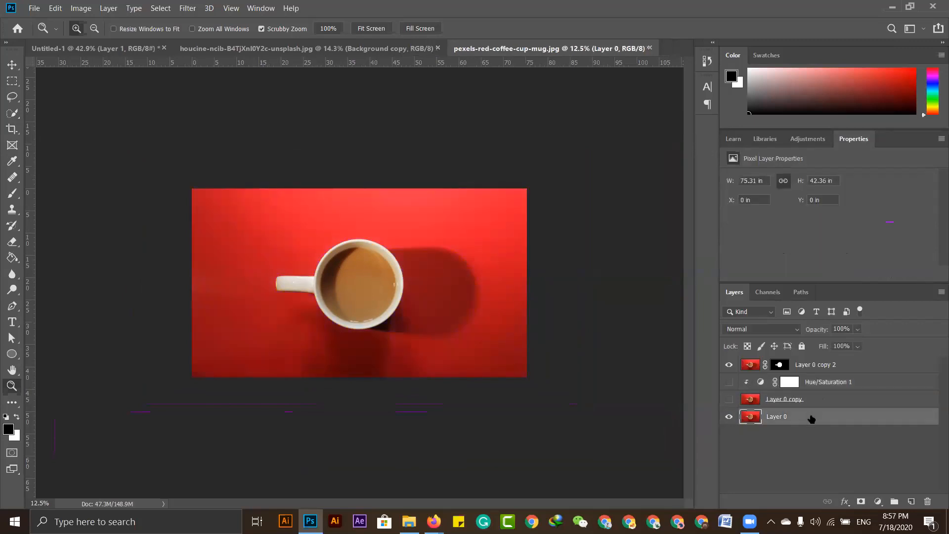
{"action": "left_click", "coordinate": [877, 501]}
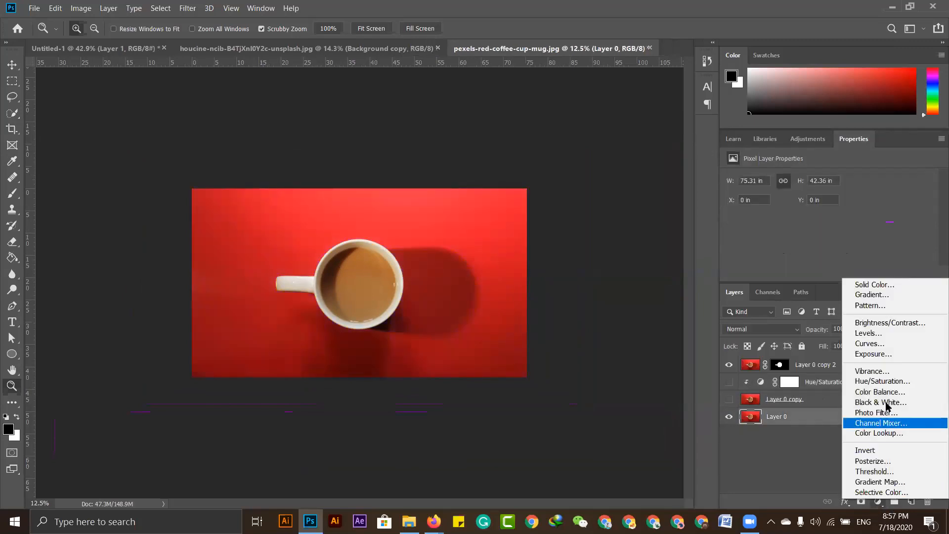
{"action": "left_click", "coordinate": [882, 381]}
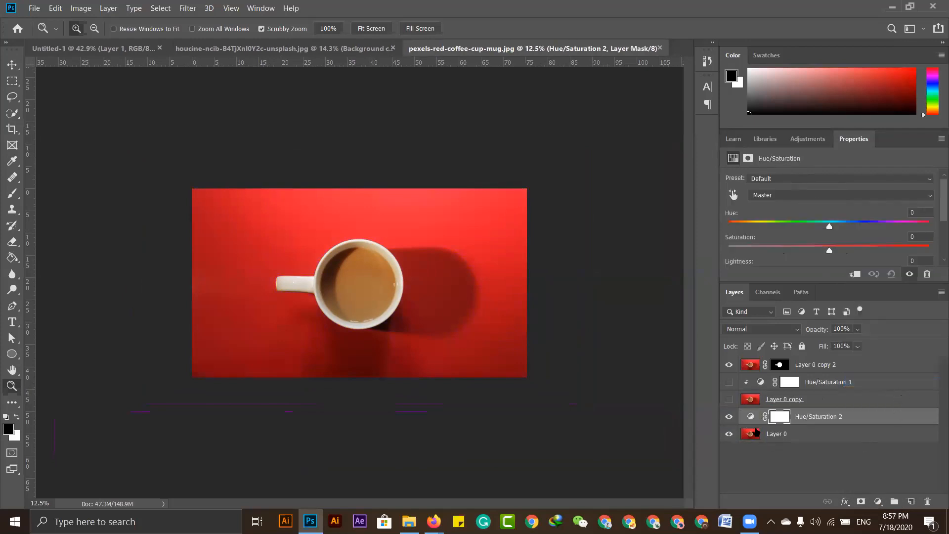
{"action": "key", "text": "alt"}
{"action": "left_click", "coordinate": [753, 419], "text": "alt"}
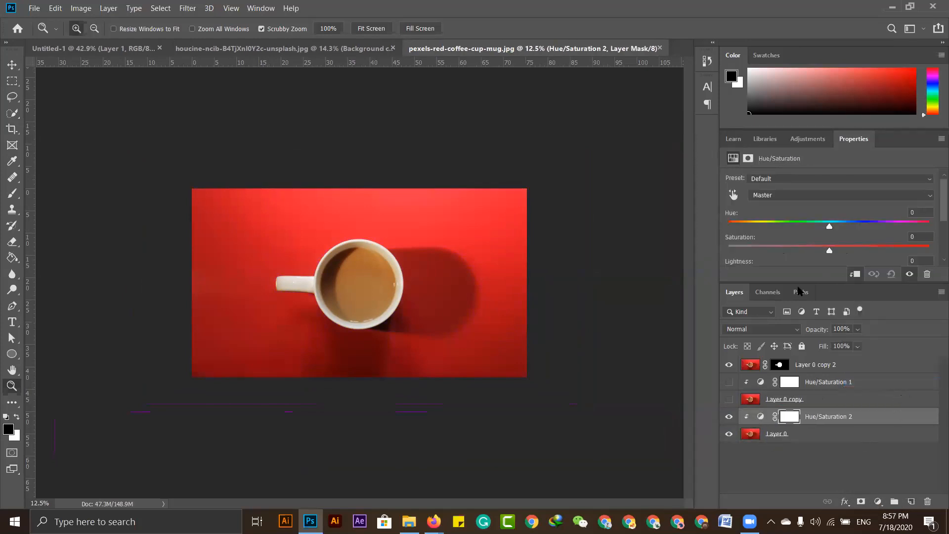
{"action": "mouse_move", "coordinate": [875, 228]}
{"action": "left_mouse_down"}
{"action": "mouse_move", "coordinate": [890, 226]}
{"action": "mouse_move", "coordinate": [869, 228]}
{"action": "left_mouse_up"}
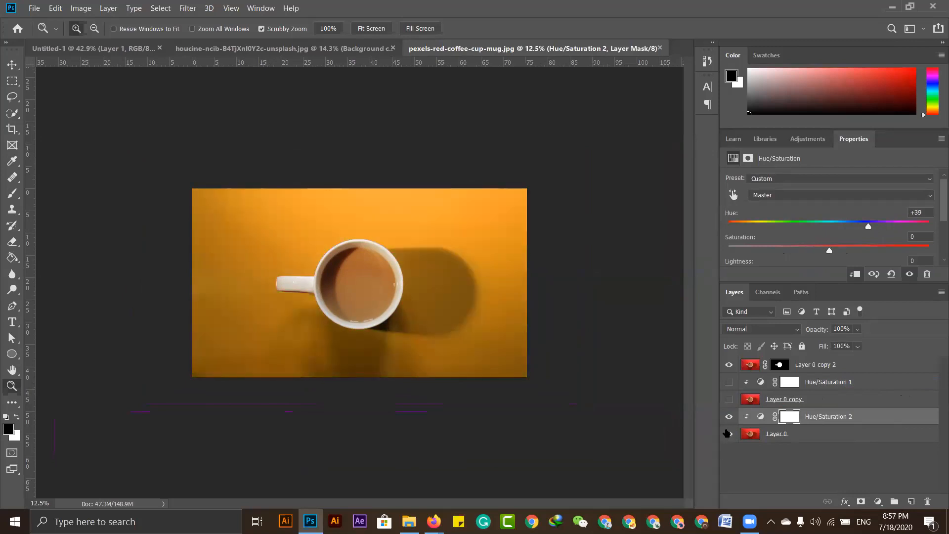
- Toggle Layer 0 copy and its Hue/Saturation adjustment to compare the background colours, leaving both visible
{"action": "left_click_drag", "start_coordinate": [729, 381], "coordinate": [731, 400]}
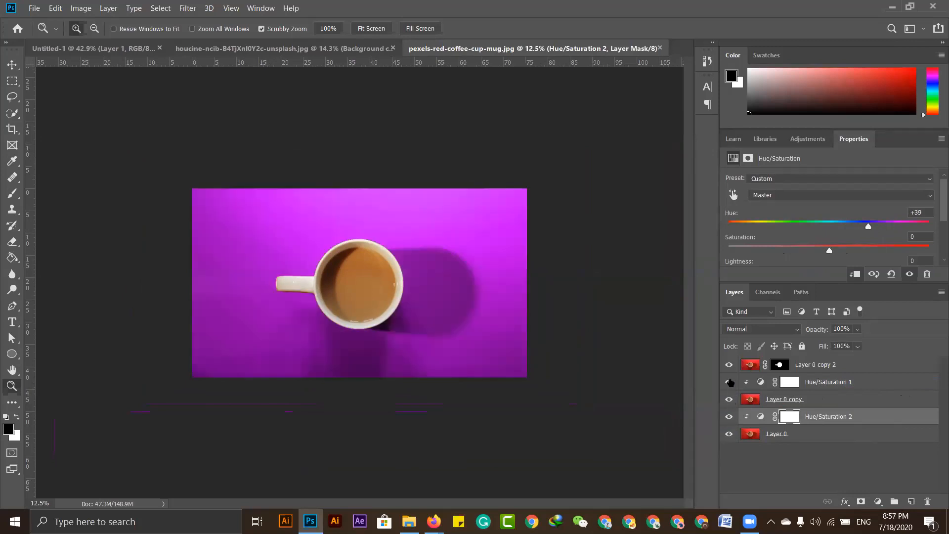
{"action": "left_click", "coordinate": [731, 381]}
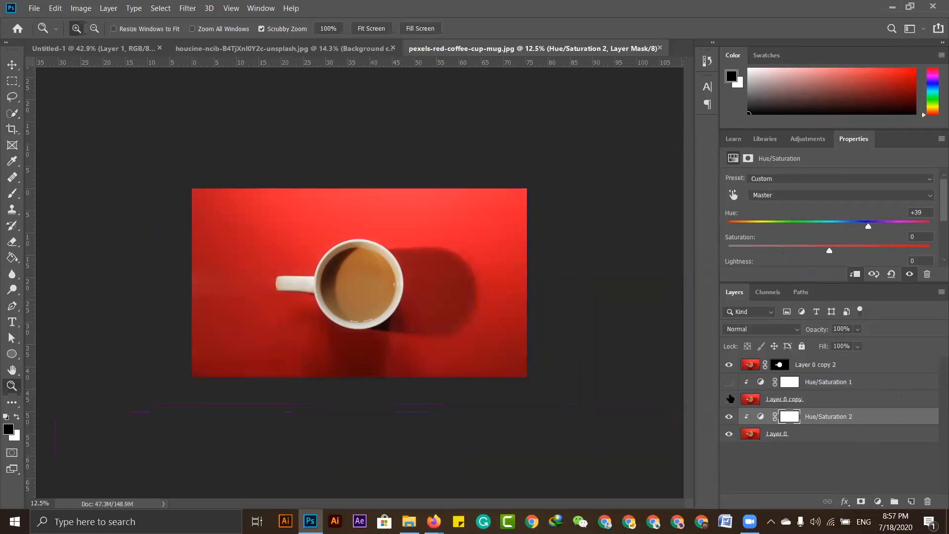
{"action": "left_click", "coordinate": [730, 399]}
{"action": "left_click", "coordinate": [730, 399]}
{"action": "left_click", "coordinate": [729, 382]}
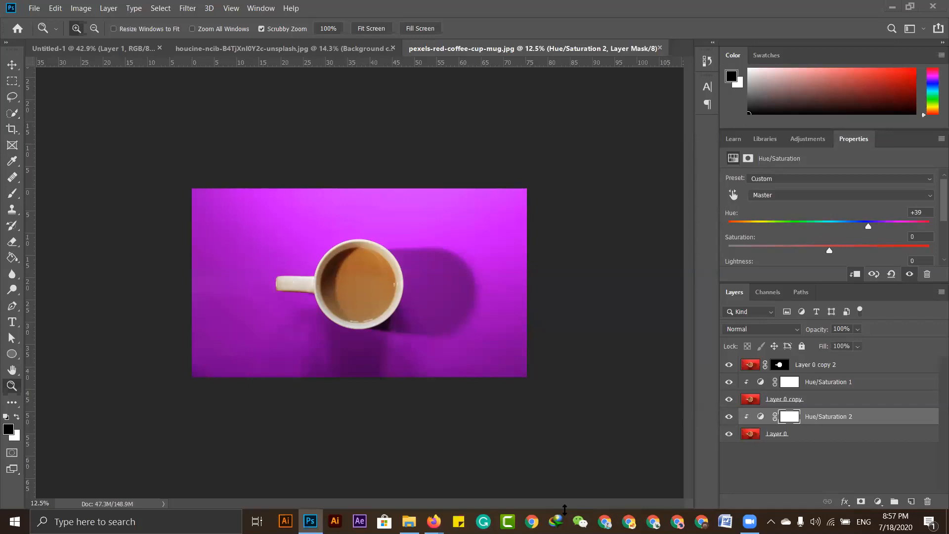
{"action": "left_click", "coordinate": [97, 48]}
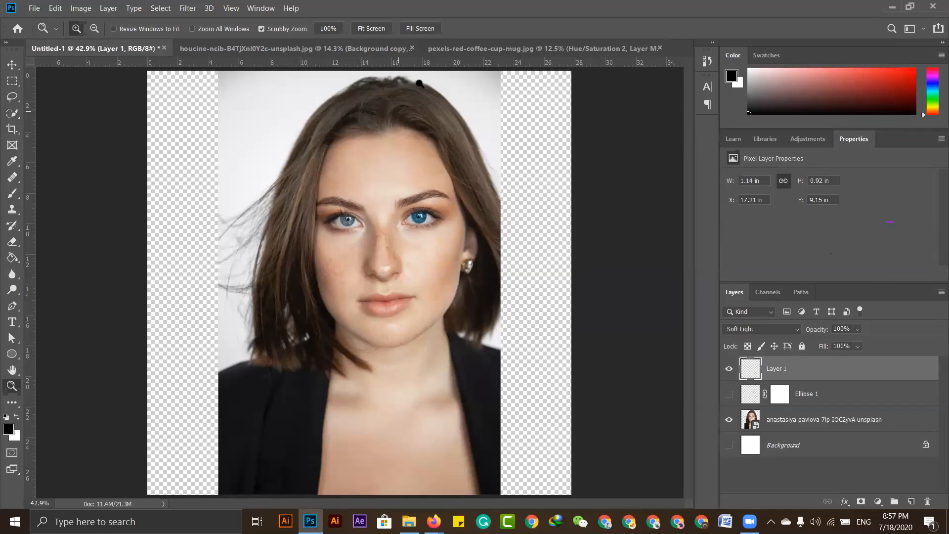
{"action": "left_click", "coordinate": [508, 49]}
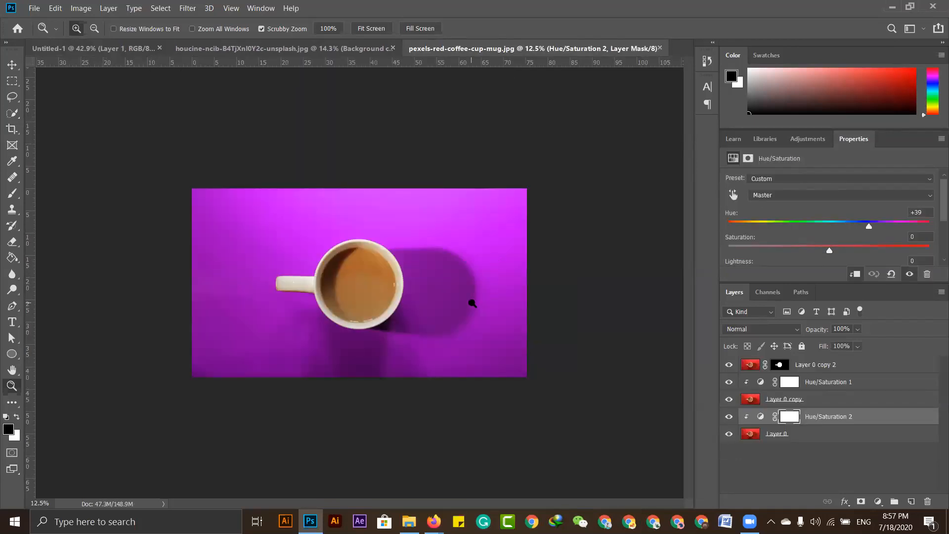
{"action": "mouse_move", "coordinate": [410, 521]}
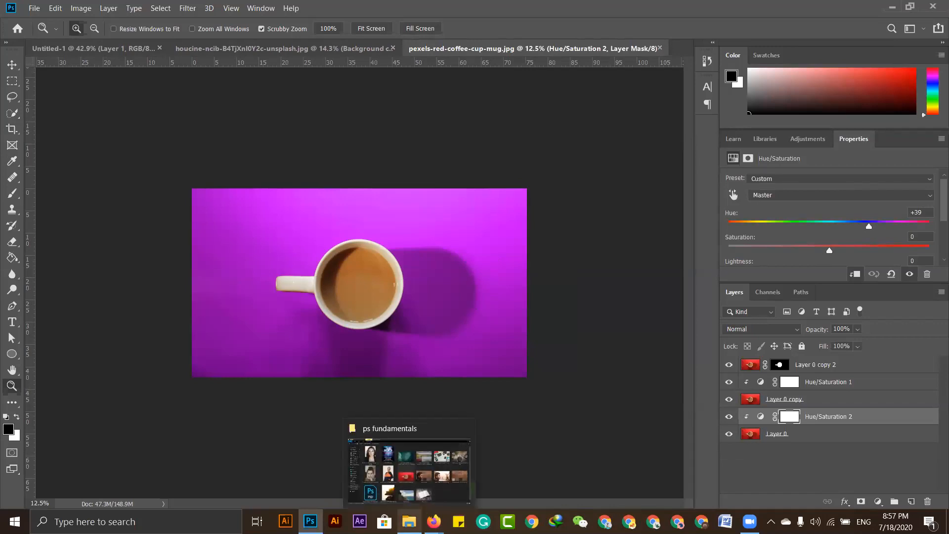
{"action": "left_click", "coordinate": [410, 470]}
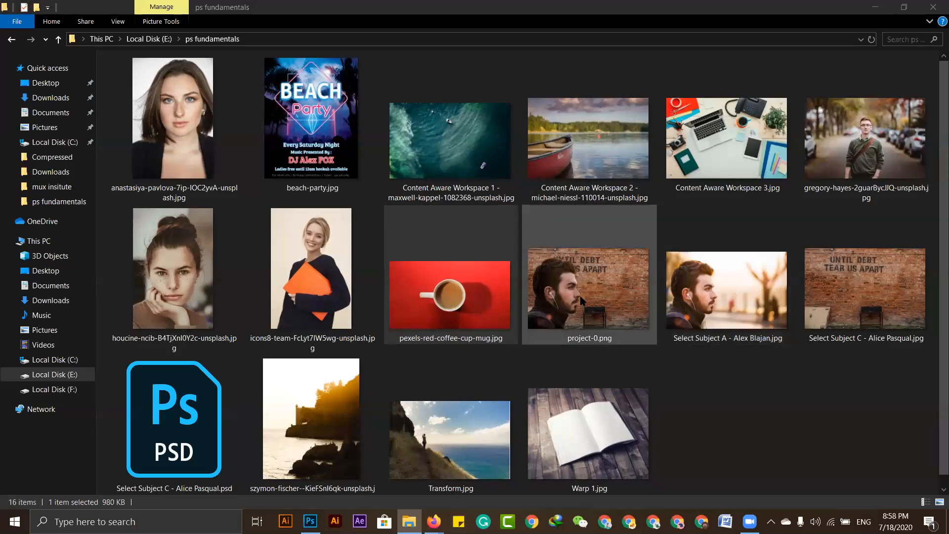
{"action": "left_click_drag", "start_coordinate": [722, 297], "coordinate": [594, 186]}
{"action": "left_click", "coordinate": [450, 28]}
- Close the coffee mug document and both portrait documents without saving changes
{"action": "left_click", "coordinate": [659, 48]}
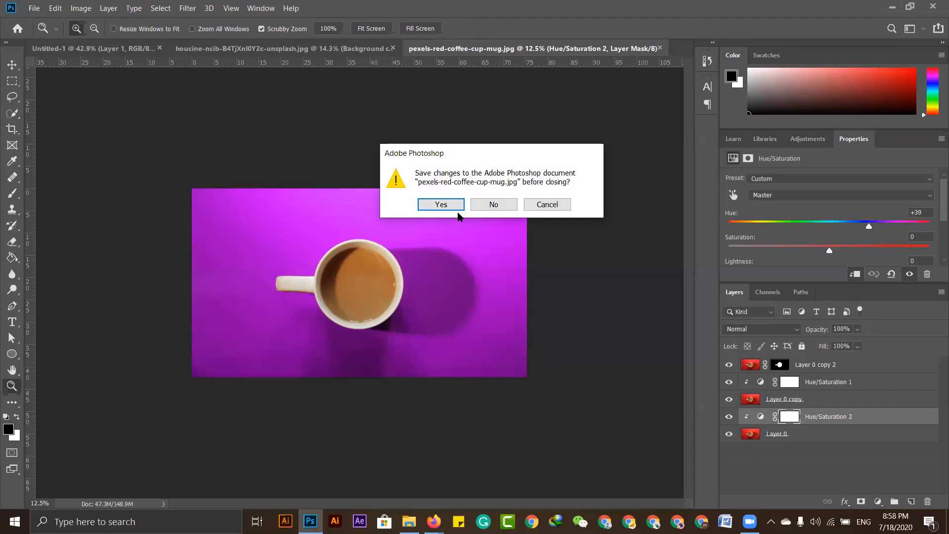
{"action": "left_click", "coordinate": [492, 204]}
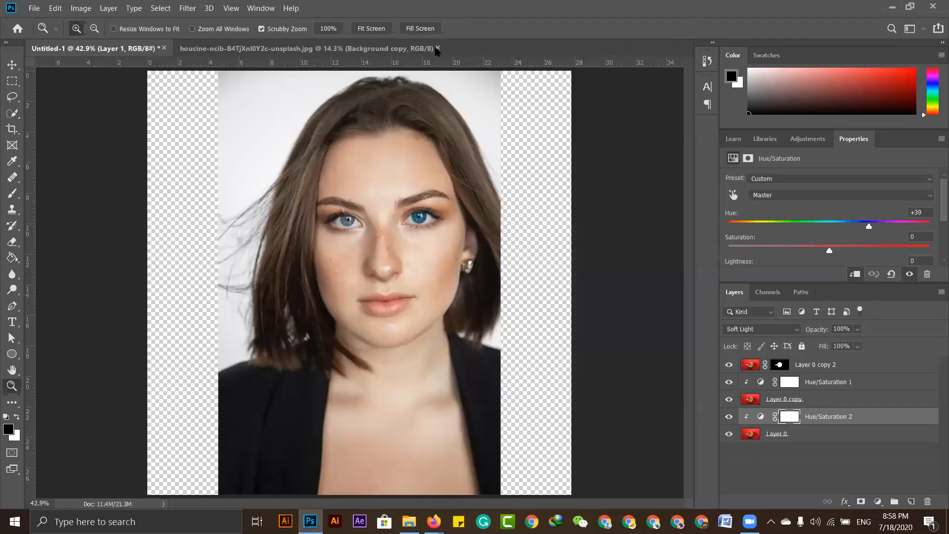
{"action": "left_click", "coordinate": [437, 48]}
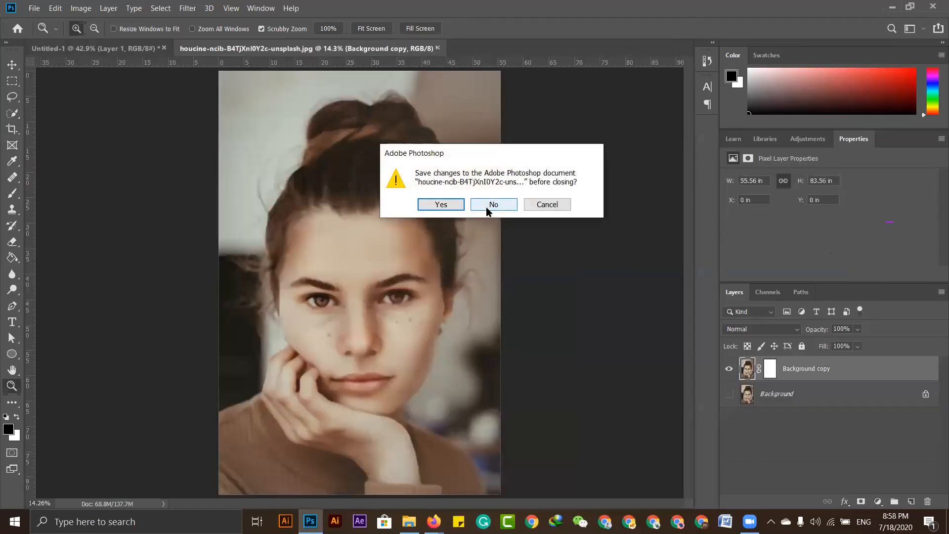
{"action": "left_click", "coordinate": [487, 208]}
{"action": "left_click", "coordinate": [164, 49]}
{"action": "left_click", "coordinate": [489, 203]}
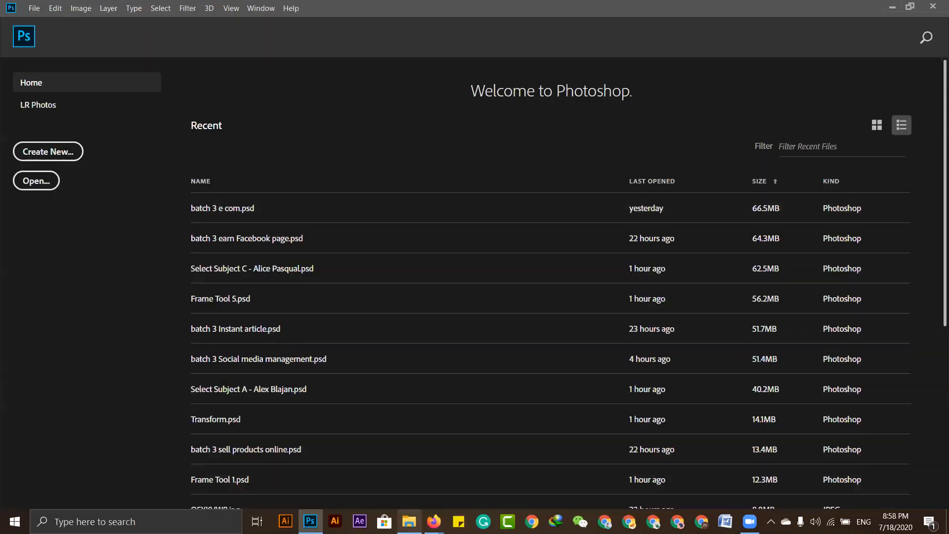
- Open the Select Subject A photo of the man with earphones from the ps fundamentals folder as a new document
{"action": "left_click", "coordinate": [409, 521]}
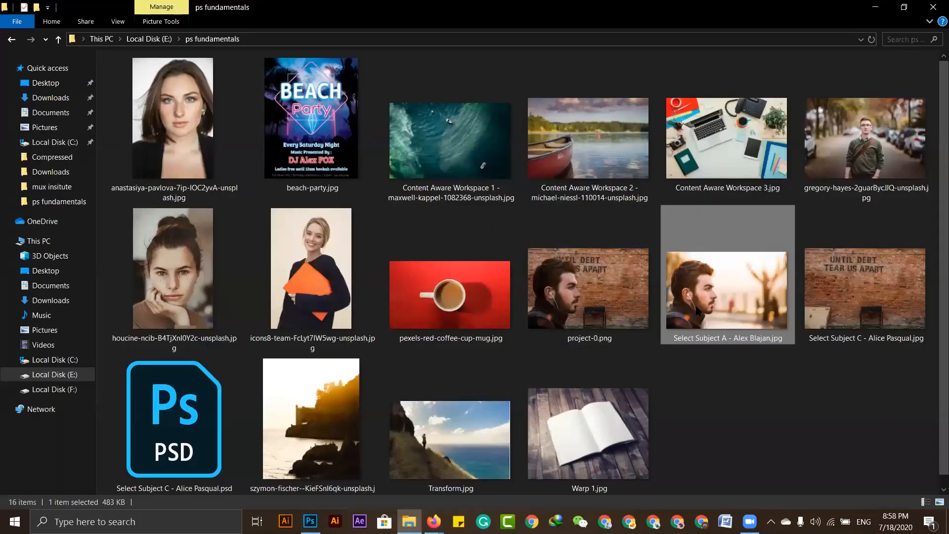
{"action": "left_click_drag", "start_coordinate": [703, 316], "coordinate": [583, 395]}
{"action": "left_click_drag", "start_coordinate": [273, 191], "coordinate": [270, 111]}
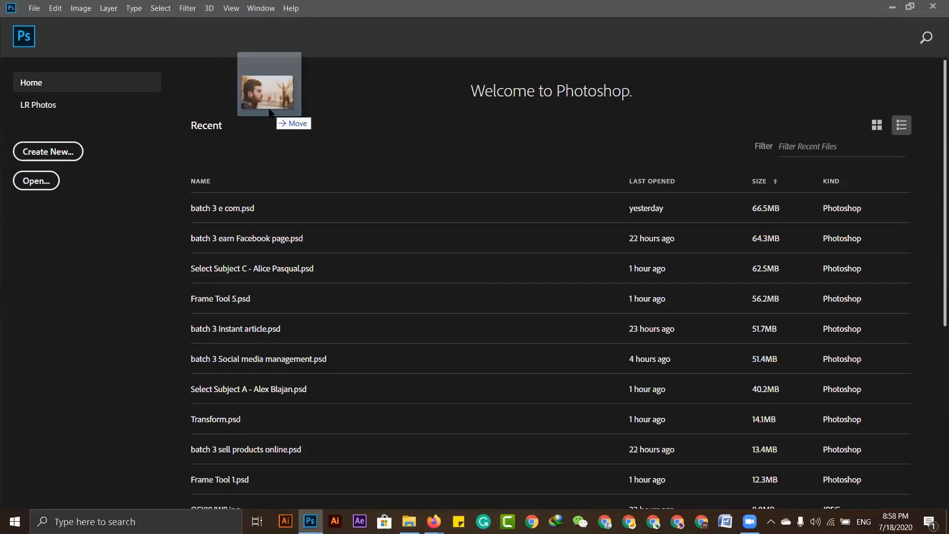
{"action": "left_click_drag", "start_coordinate": [269, 111], "coordinate": [274, 129]}
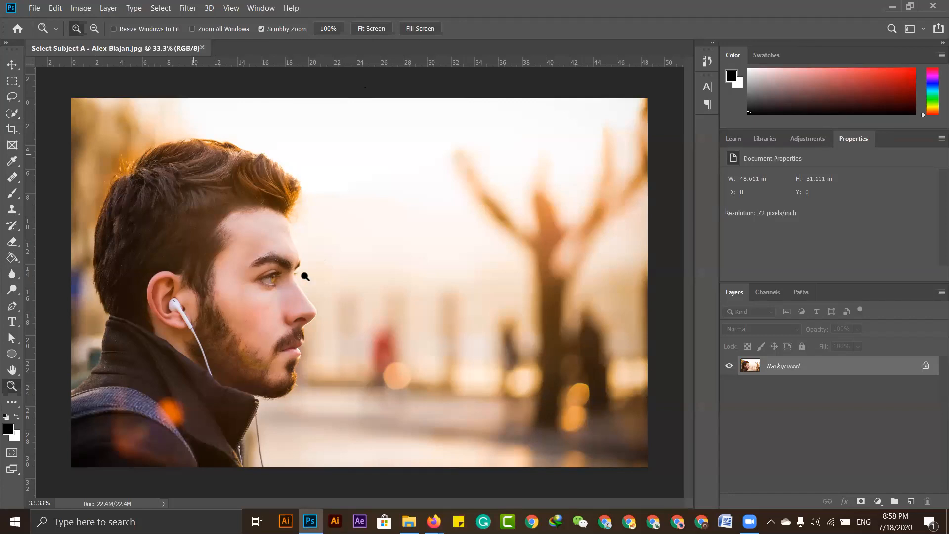
- Open the Select Subject C brick wall photo and project-0.png from the ps fundamentals folder as separate documents
{"action": "left_click", "coordinate": [893, 6]}
{"action": "left_click_drag", "start_coordinate": [866, 284], "coordinate": [262, 46]}
{"action": "left_click", "coordinate": [409, 522]}
{"action": "left_click_drag", "start_coordinate": [602, 310], "coordinate": [718, 477]}
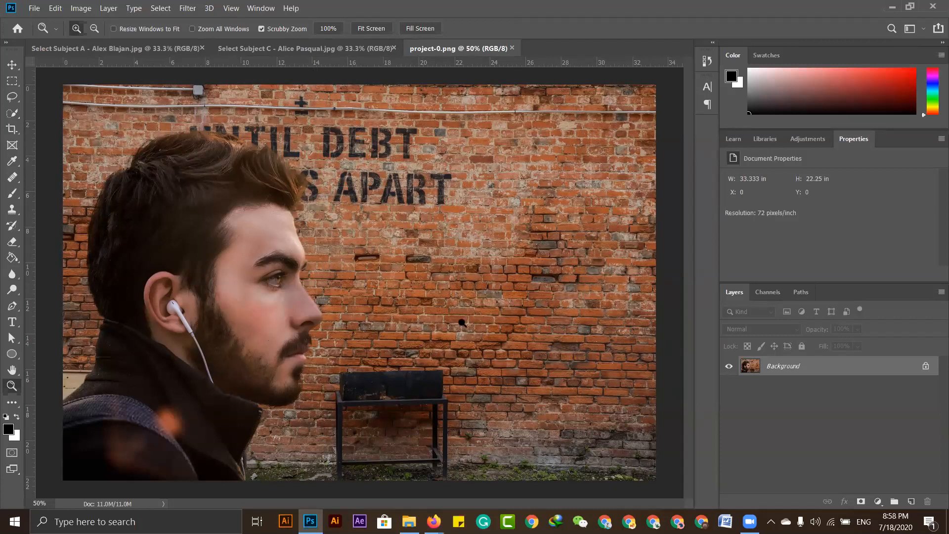
- Compare the finished composite project-0.png with the two source photos, Select Subject A and Select Subject C
{"action": "key", "text": "ctrl+Tab"}
{"action": "key", "text": "ctrl+Tab"}
{"action": "key", "text": "ctrl+Tab"}
{"action": "key", "text": "v"}
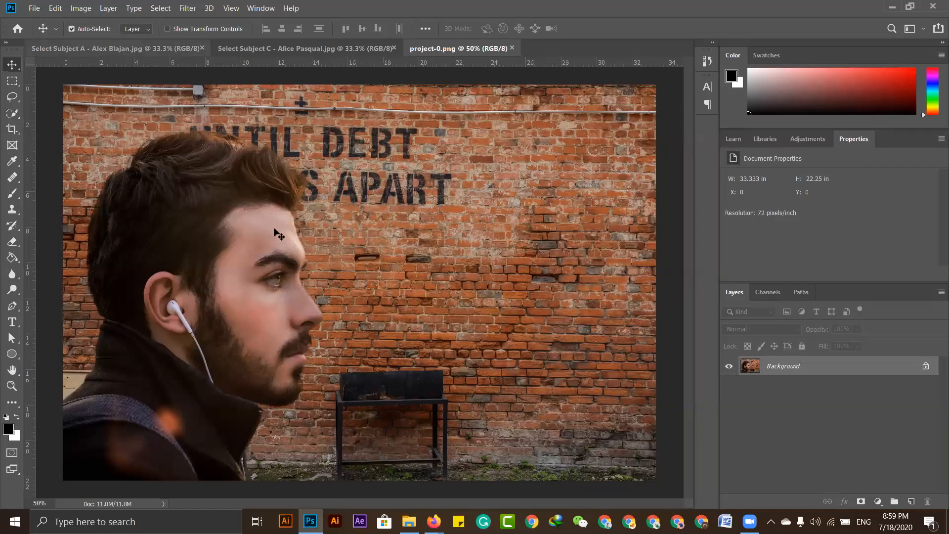
{"action": "key", "text": "ctrl+Tab"}
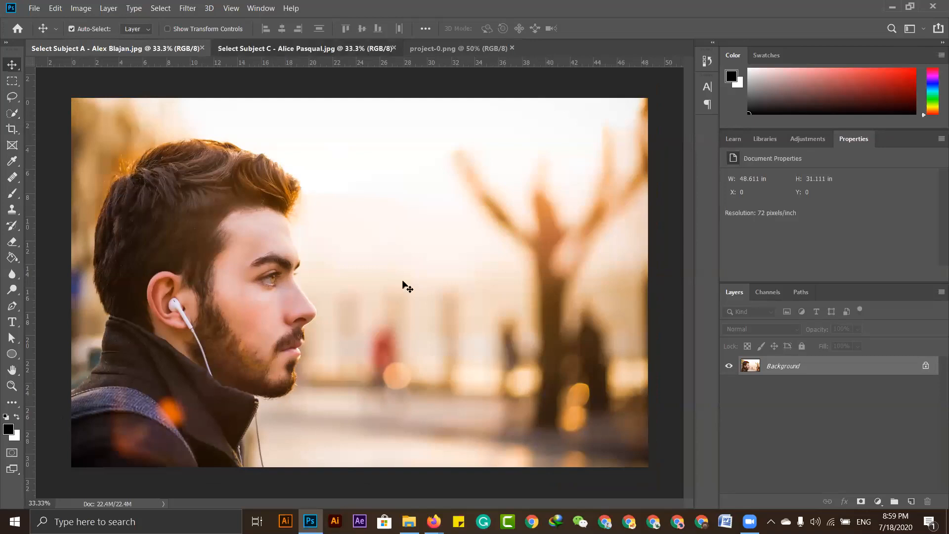
{"action": "key", "text": "ctrl+Tab"}
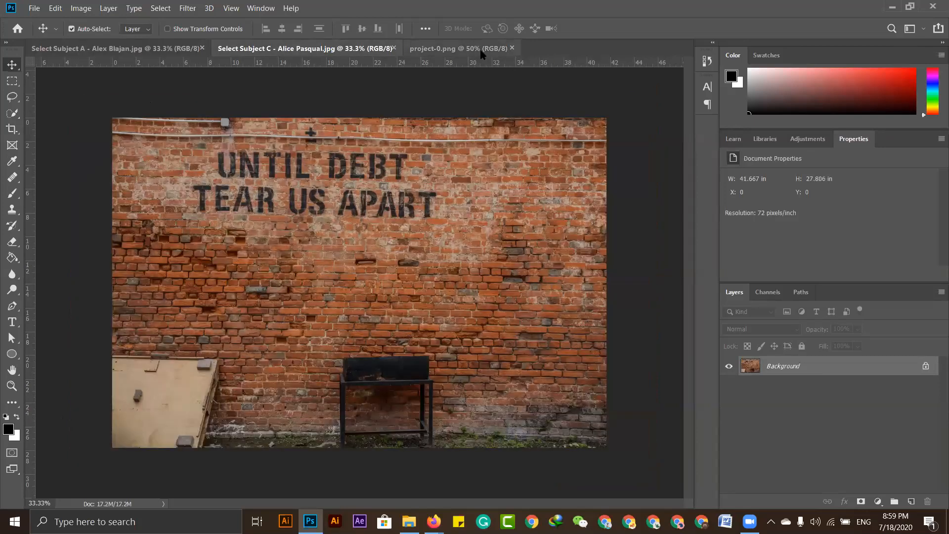
{"action": "left_click", "coordinate": [483, 51]}
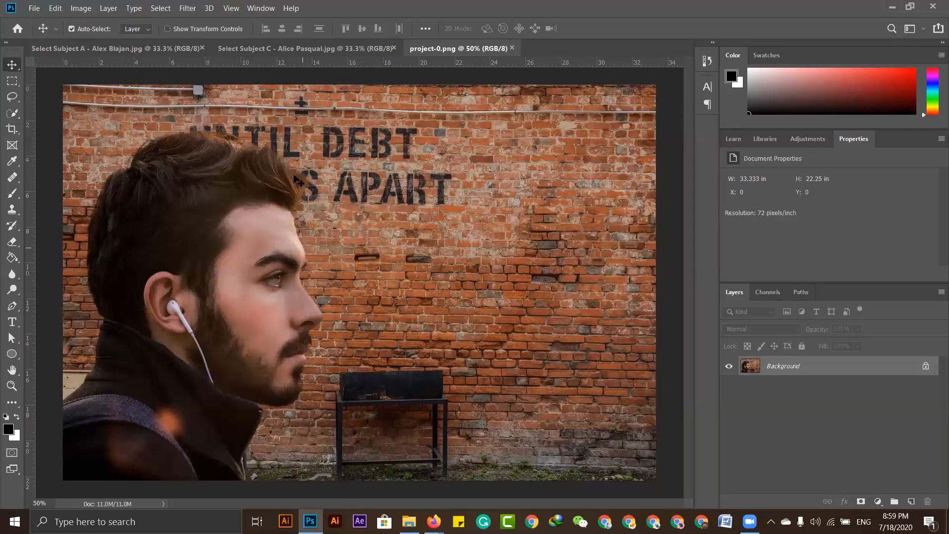
- Duplicate the Background layer in the Select Subject A document and hide the original
{"action": "left_click", "coordinate": [162, 48]}
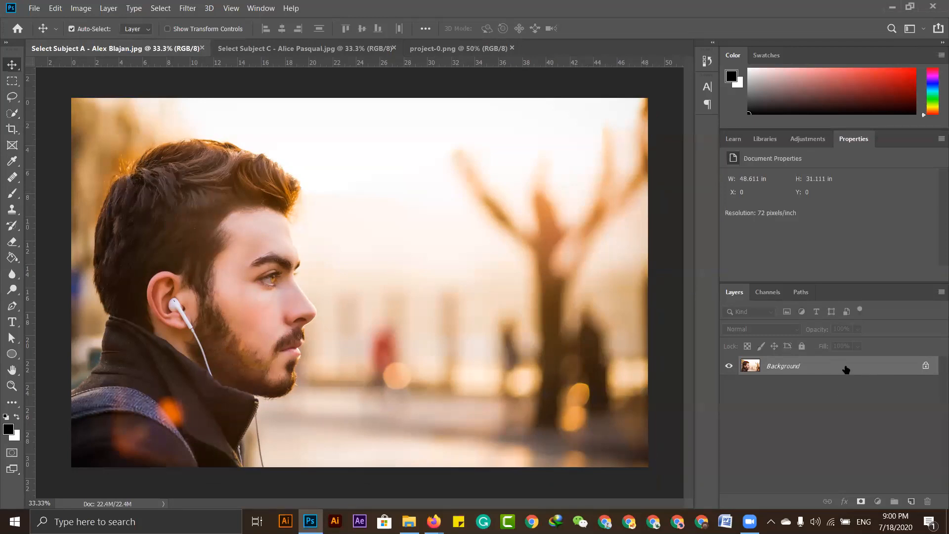
{"action": "key", "text": "ctrl+j"}
{"action": "left_click", "coordinate": [729, 385]}
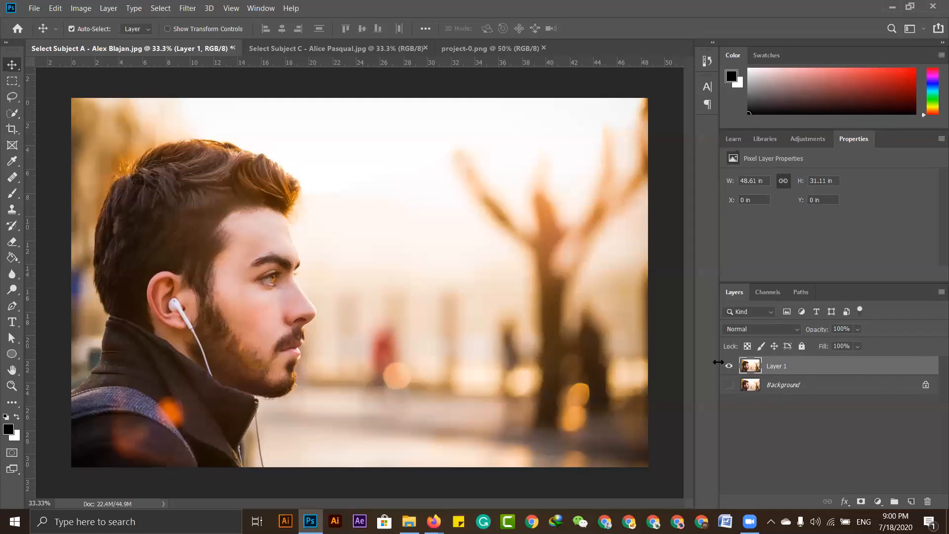
- Select the man automatically with Select Subject and add a layer mask to Layer 1 from that selection
{"action": "left_click", "coordinate": [154, 12]}
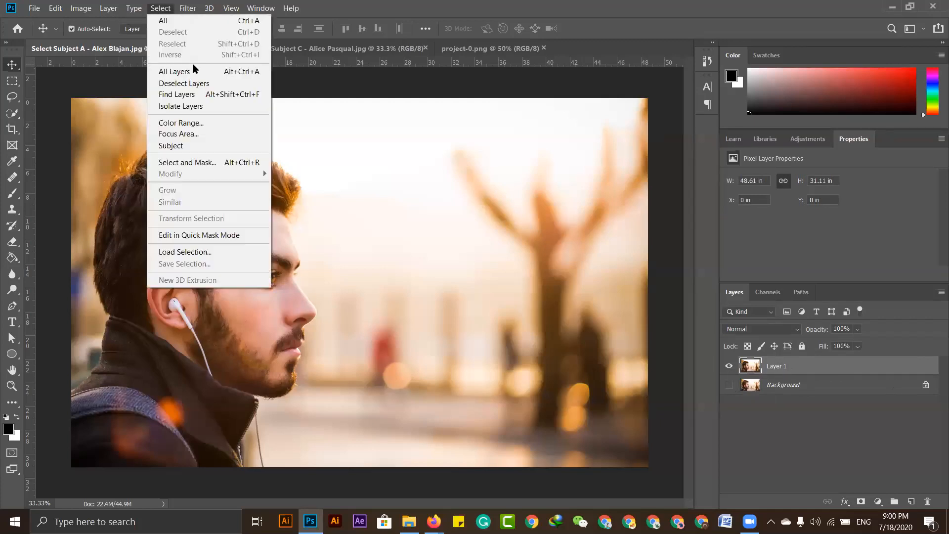
{"action": "left_click", "coordinate": [200, 146]}
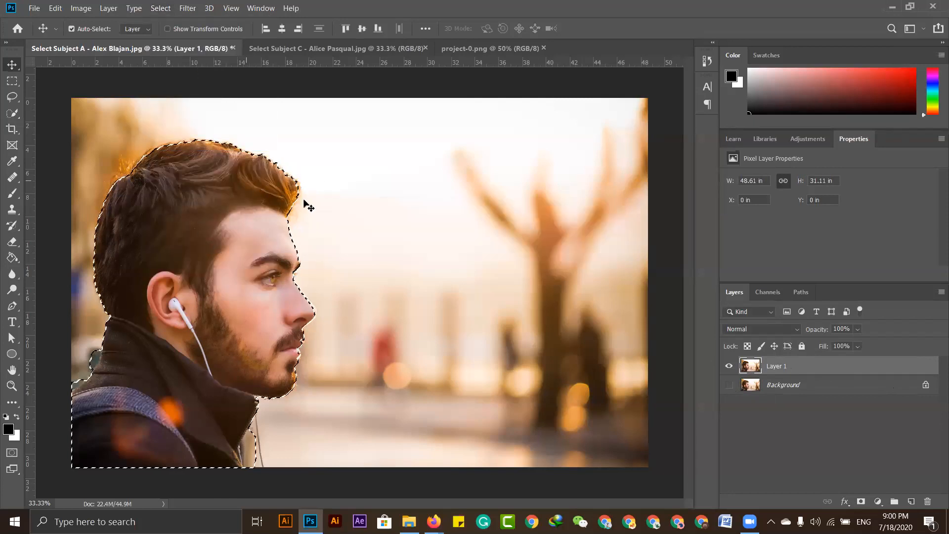
{"action": "key", "text": "z"}
{"action": "left_click_drag", "start_coordinate": [207, 238], "coordinate": [134, 351]}
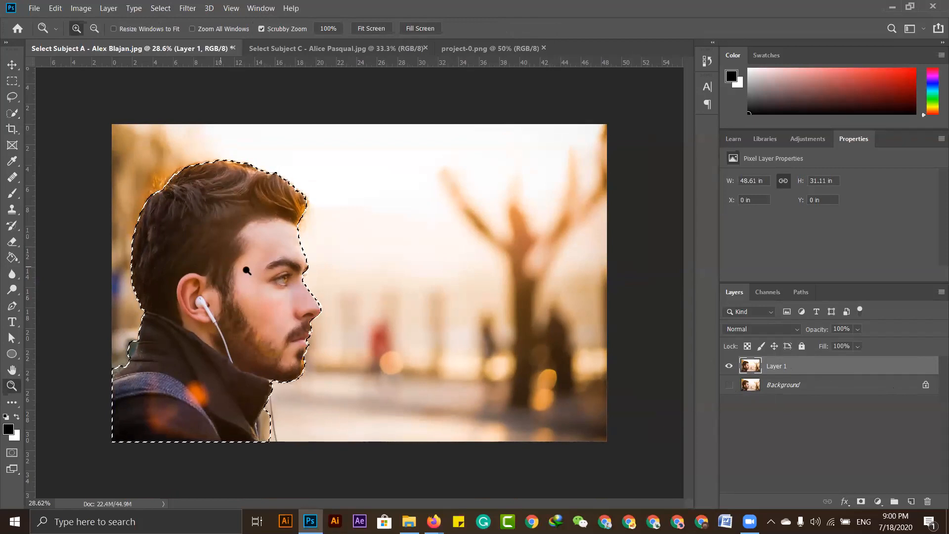
{"action": "left_click", "coordinate": [861, 502]}
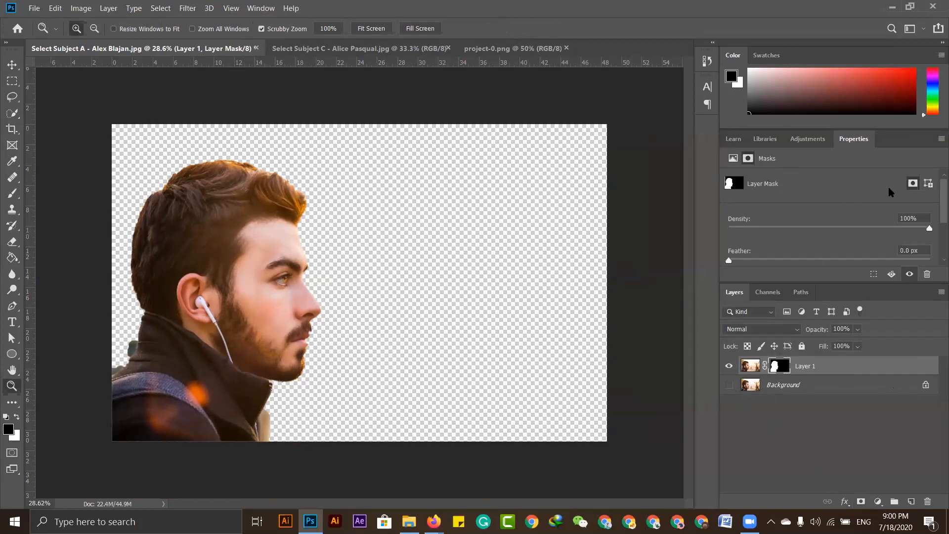
{"action": "left_click_drag", "start_coordinate": [856, 283], "coordinate": [857, 374]}
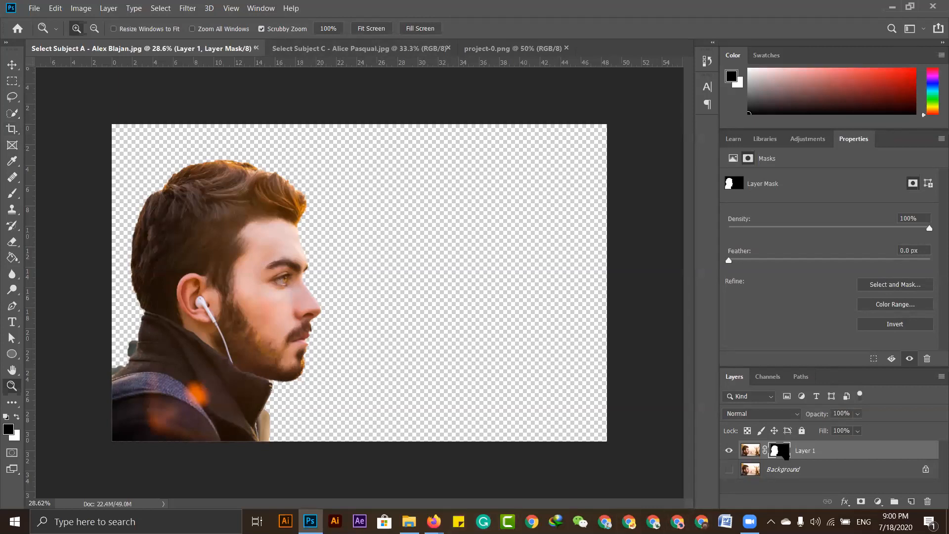
{"action": "key", "text": "ctrl+alt+r"}
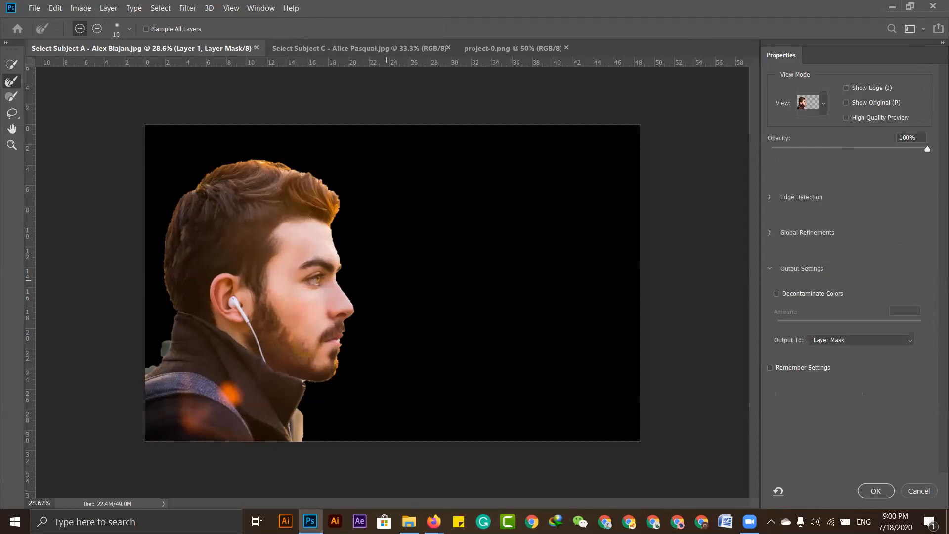
{"action": "left_click", "coordinate": [928, 490]}
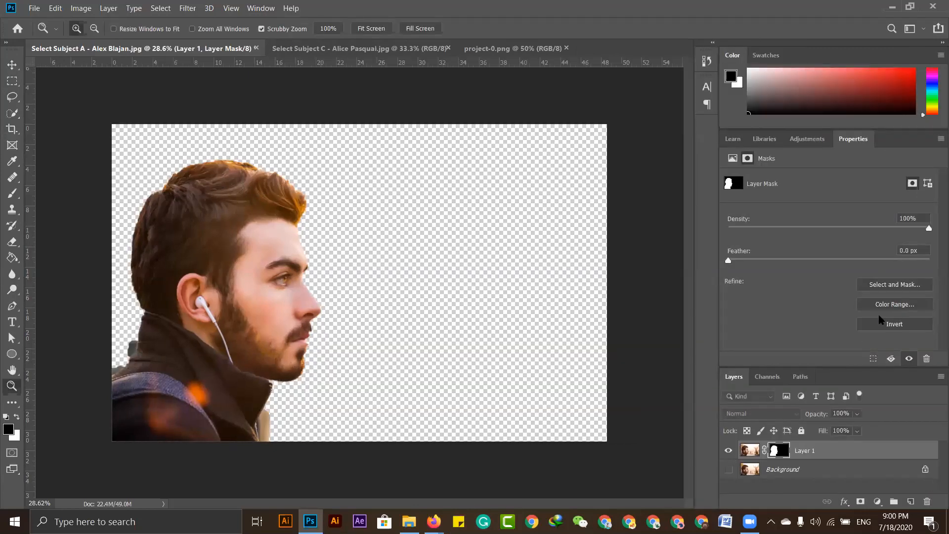
{"action": "left_click", "coordinate": [898, 285]}
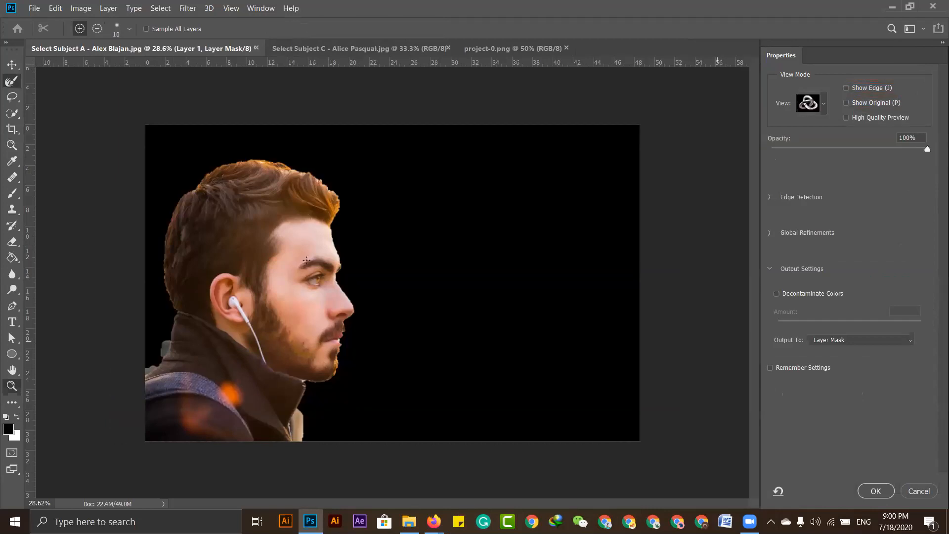
{"action": "left_click", "coordinate": [929, 491]}
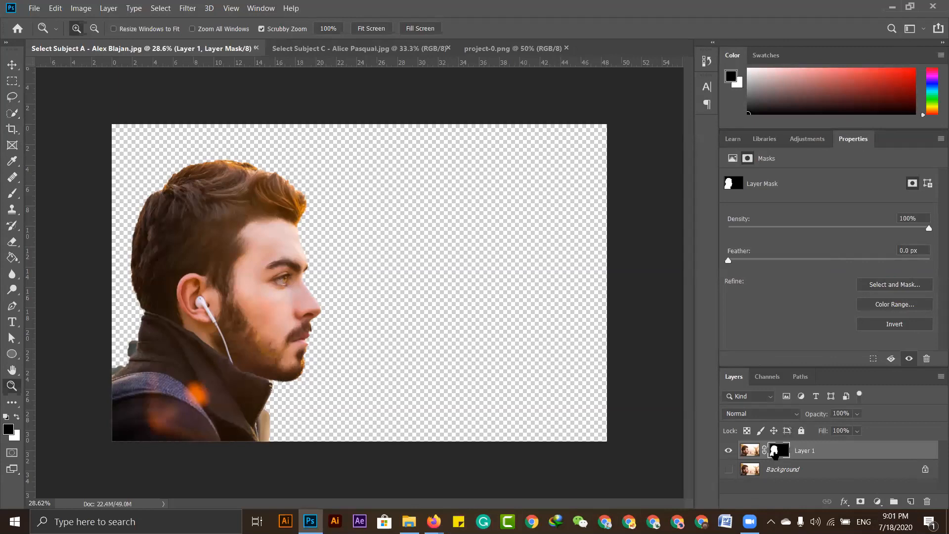
- Open Layer 1's mask in the Select and Mask workspace for edge refinement
{"action": "double_click", "coordinate": [774, 451]}
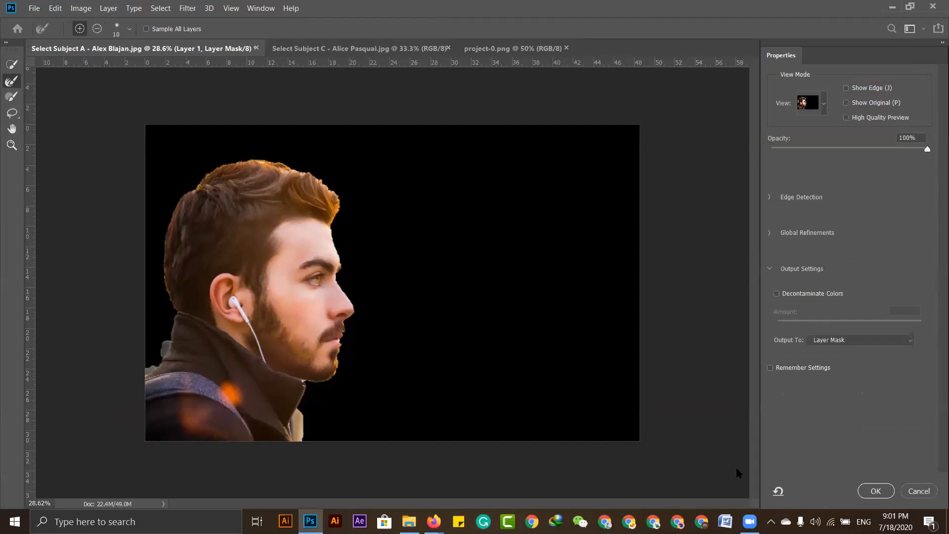
{"action": "key", "text": "z"}
{"action": "left_click_drag", "start_coordinate": [274, 348], "coordinate": [311, 367]}
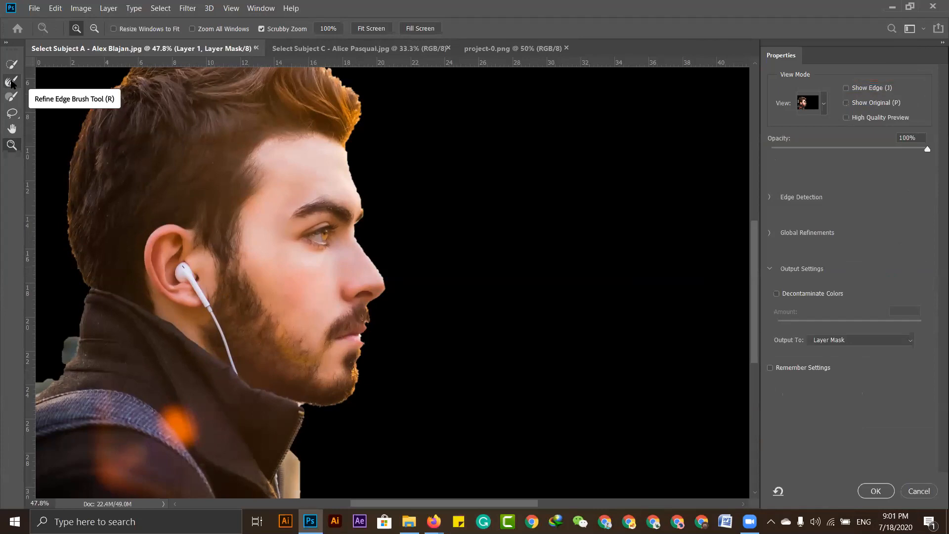
- Look through the Lasso, Brush and Hand tools available for refining the man's mask
{"action": "left_click", "coordinate": [12, 113]}
{"action": "mouse_move", "coordinate": [213, 142]}
{"action": "left_mouse_down"}
{"action": "mouse_move", "coordinate": [165, 131]}
{"action": "mouse_move", "coordinate": [186, 166]}
{"action": "mouse_move", "coordinate": [168, 177]}
{"action": "mouse_move", "coordinate": [132, 153]}
{"action": "mouse_move", "coordinate": [136, 120]}
{"action": "mouse_move", "coordinate": [171, 97]}
{"action": "mouse_move", "coordinate": [218, 145]}
{"action": "left_mouse_up"}
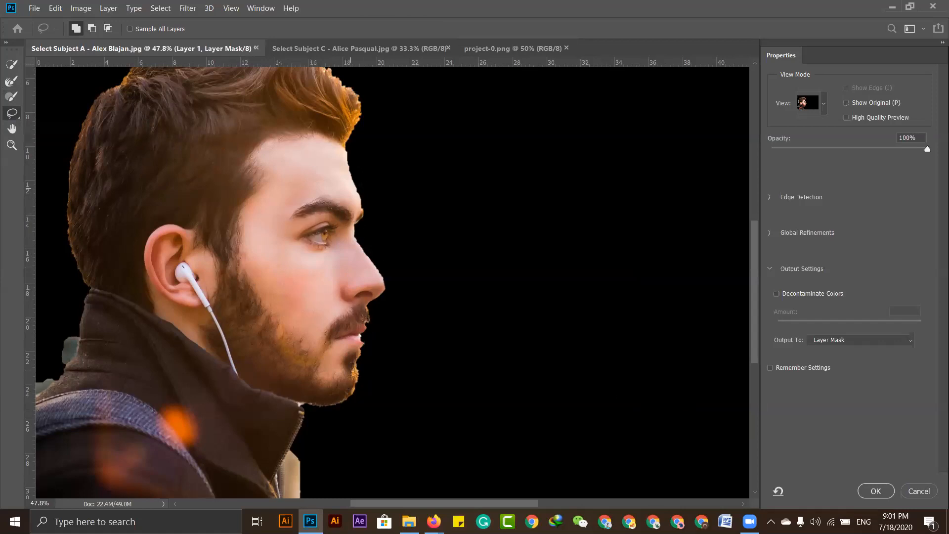
{"action": "scroll", "coordinate": [193, 258], "scroll_direction": "up", "scroll_amount": 1}
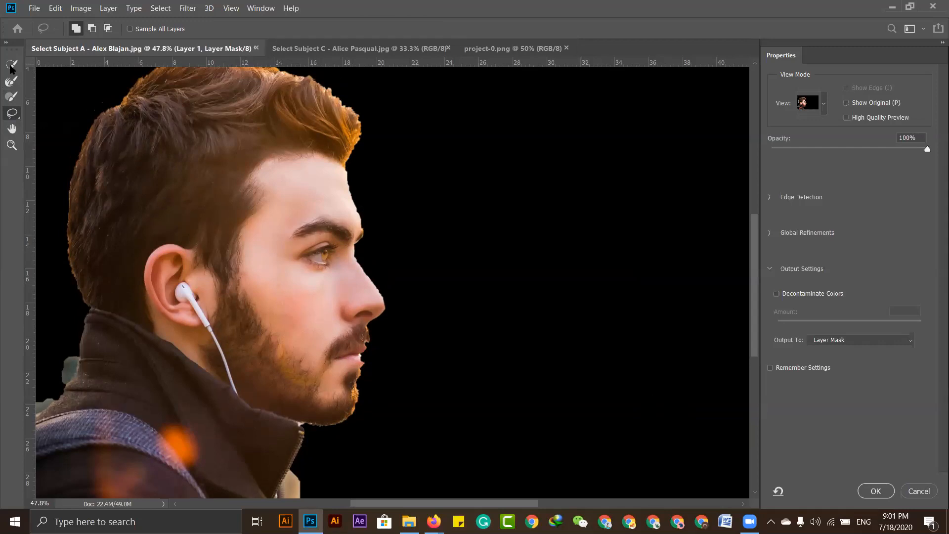
{"action": "left_click", "coordinate": [12, 96]}
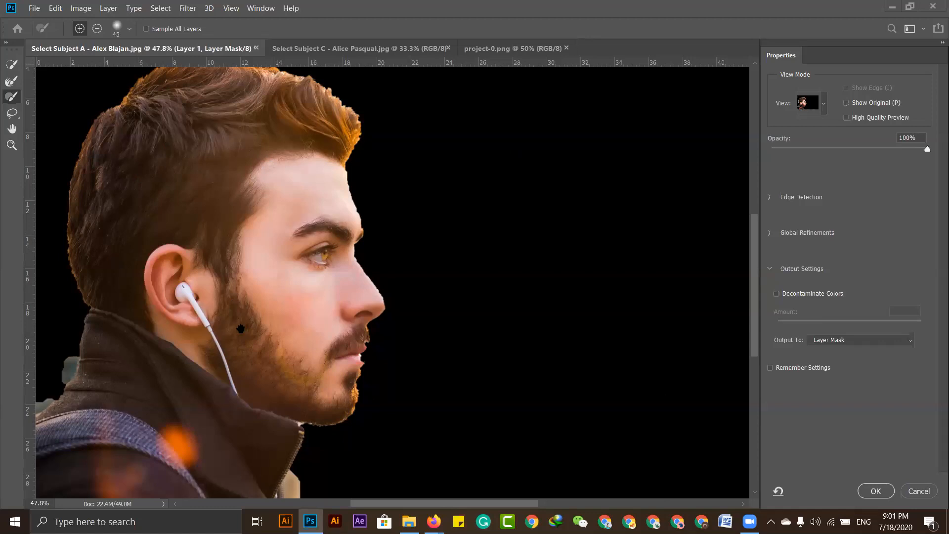
{"action": "key", "text": "b"}
{"action": "left_click", "coordinate": [12, 129]}
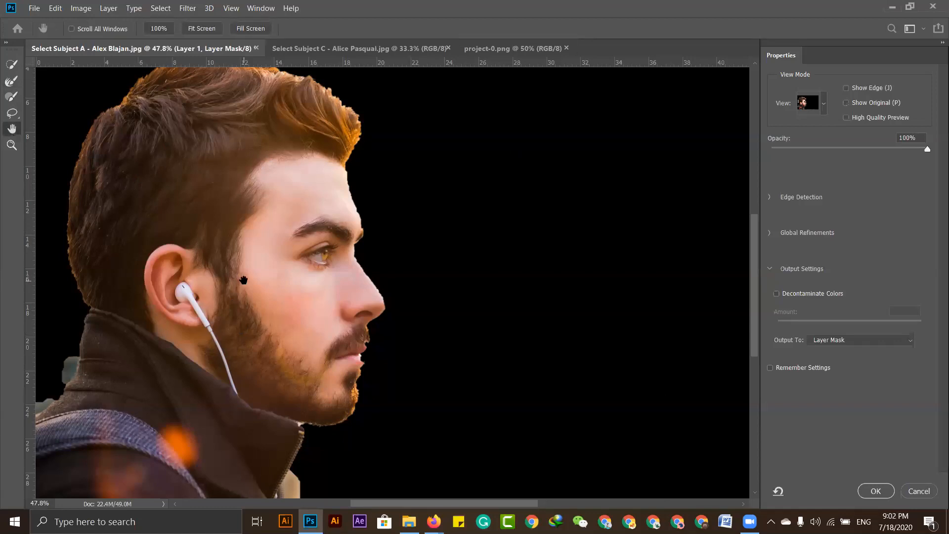
{"action": "left_click_drag", "start_coordinate": [252, 300], "coordinate": [366, 283]}
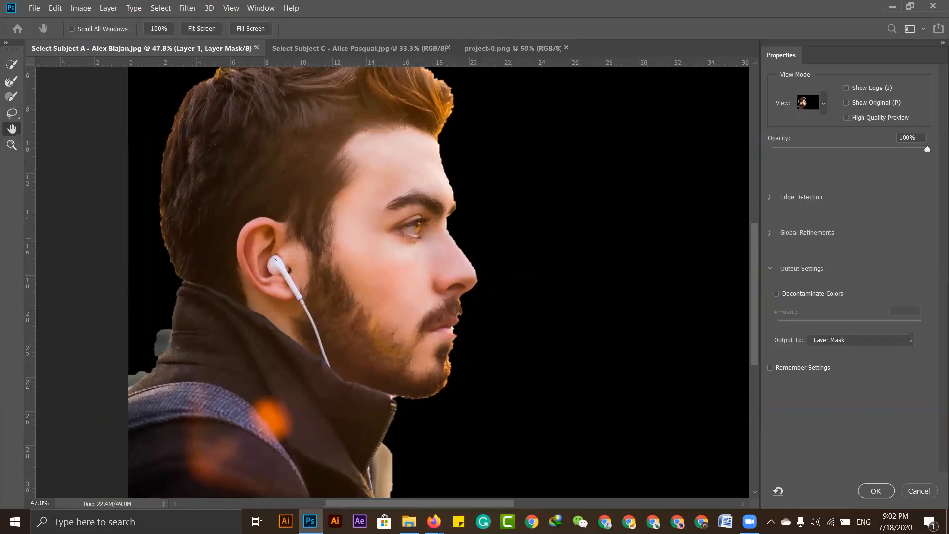
{"action": "left_click", "coordinate": [846, 118]}
{"action": "left_click", "coordinate": [824, 110]}
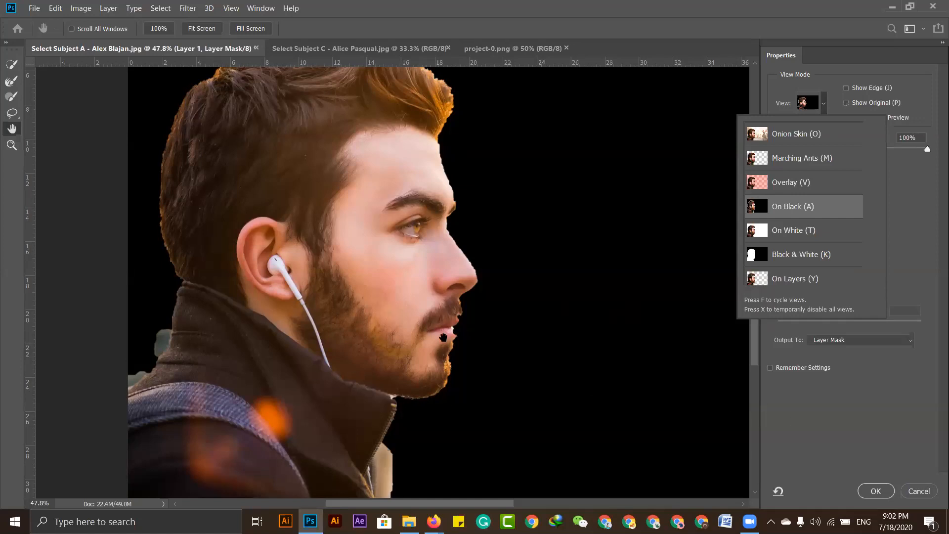
{"action": "left_click", "coordinate": [861, 403]}
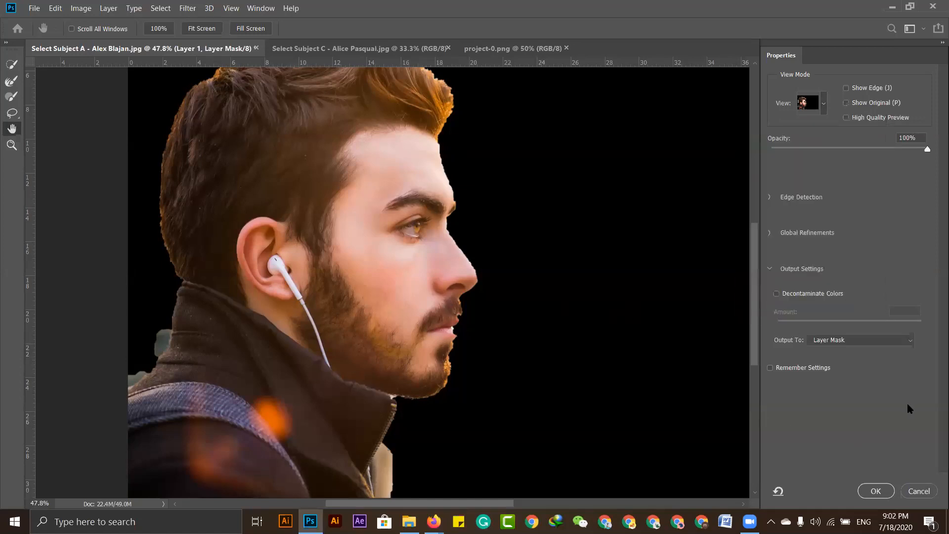
- Set the Edge Detection radius of the man's mask to 1 px
{"action": "left_click", "coordinate": [770, 198]}
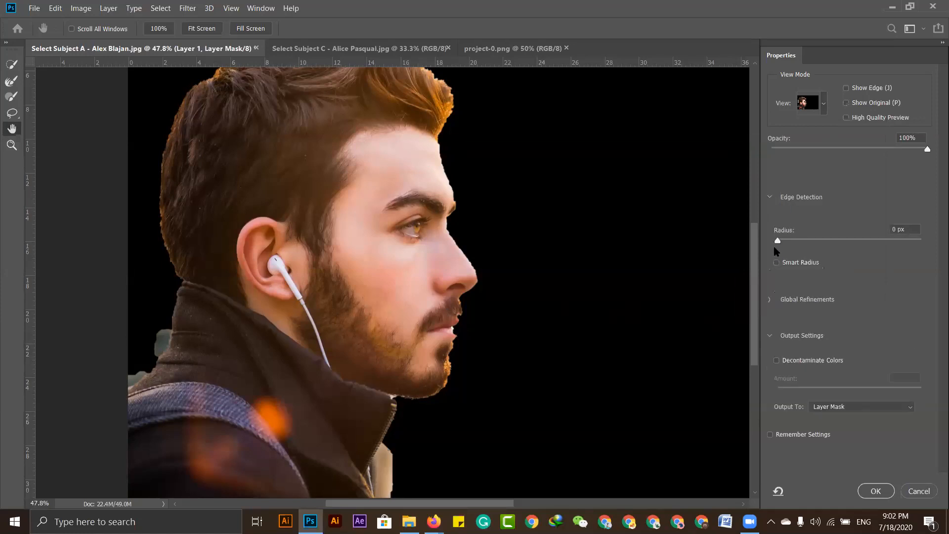
{"action": "left_click_drag", "start_coordinate": [777, 240], "coordinate": [785, 241]}
{"action": "left_click_drag", "start_coordinate": [787, 242], "coordinate": [796, 243]}
{"action": "key", "text": "z"}
{"action": "left_click_drag", "start_coordinate": [288, 286], "coordinate": [313, 304]}
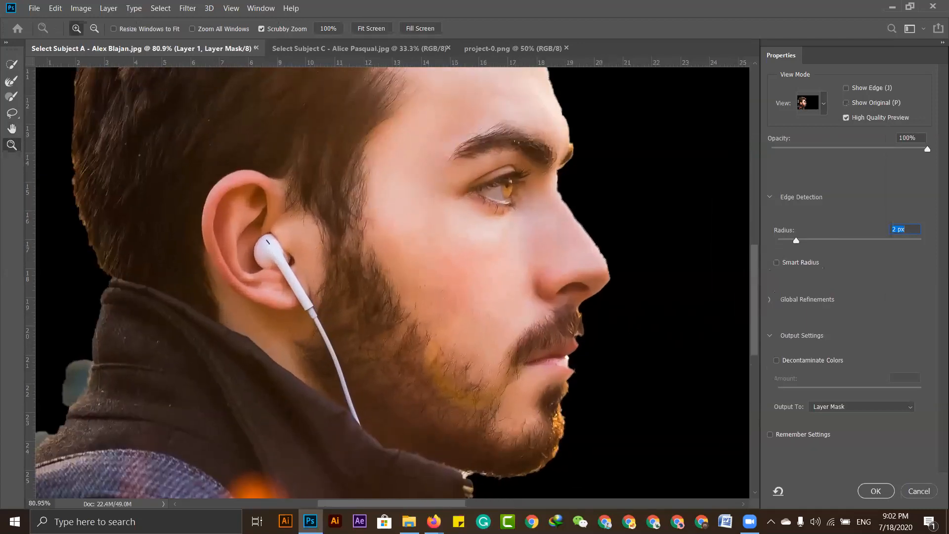
{"action": "left_click_drag", "start_coordinate": [796, 241], "coordinate": [761, 243]}
{"action": "mouse_move", "coordinate": [778, 241]}
{"action": "left_mouse_down"}
{"action": "mouse_move", "coordinate": [817, 241]}
{"action": "mouse_move", "coordinate": [788, 242]}
{"action": "left_mouse_up"}
- Try Smart Radius and a 5 px radius on the mask edge, and restore the earlier Edge Detection settings
{"action": "left_click", "coordinate": [776, 262]}
{"action": "left_click", "coordinate": [777, 263]}
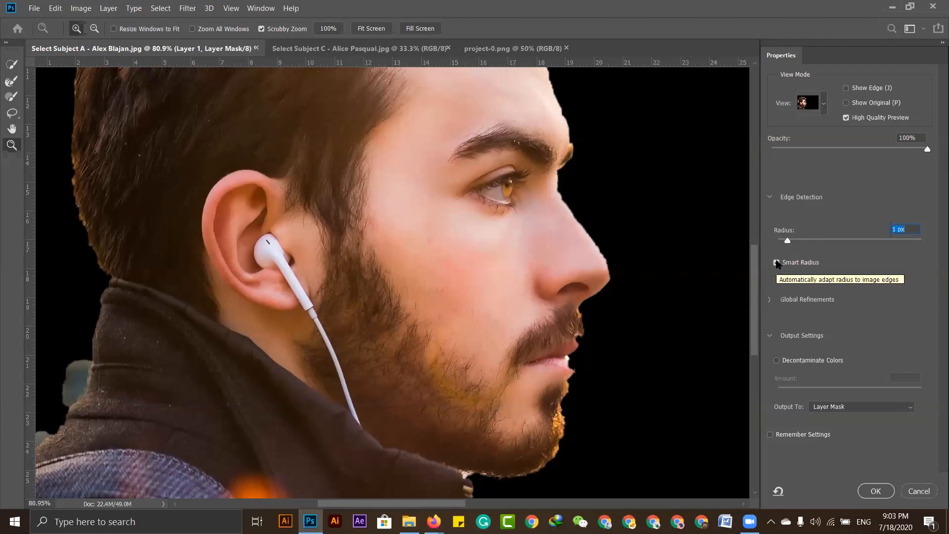
{"action": "left_click", "coordinate": [777, 263]}
{"action": "left_click", "coordinate": [776, 263]}
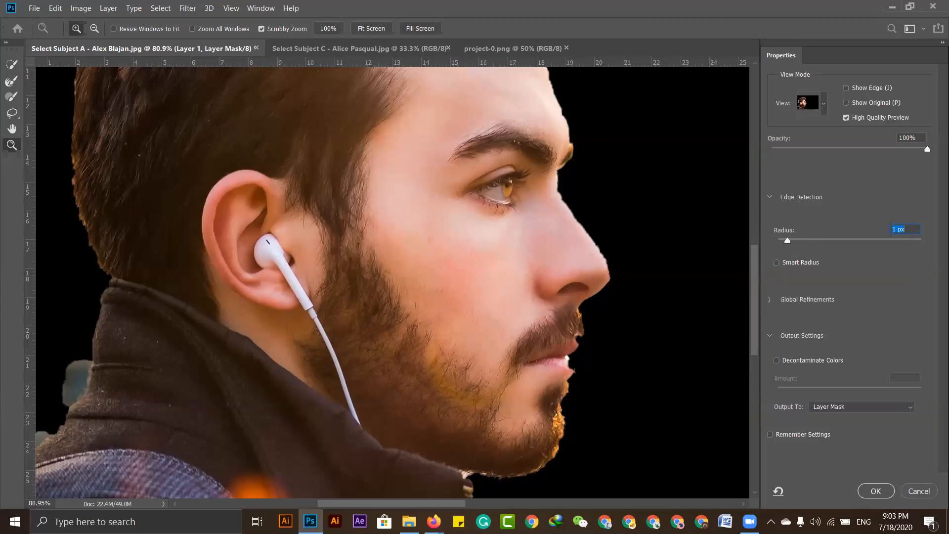
{"action": "left_click_drag", "start_coordinate": [786, 243], "coordinate": [814, 244]}
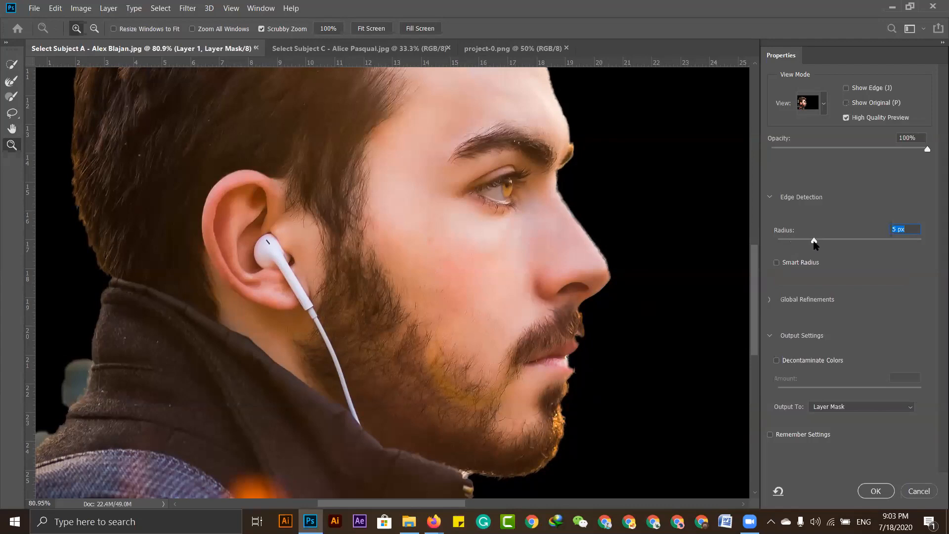
{"action": "left_click_drag", "start_coordinate": [815, 245], "coordinate": [786, 244]}
{"action": "left_click", "coordinate": [769, 197]}
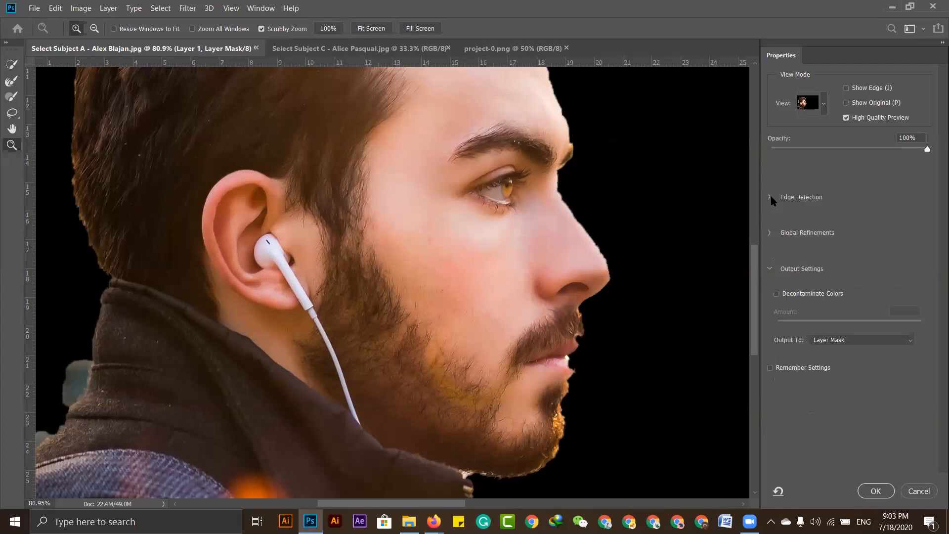
- Set the Smooth global refinement to 29 and compare the refined edge with the original mask
{"action": "left_click", "coordinate": [769, 233]}
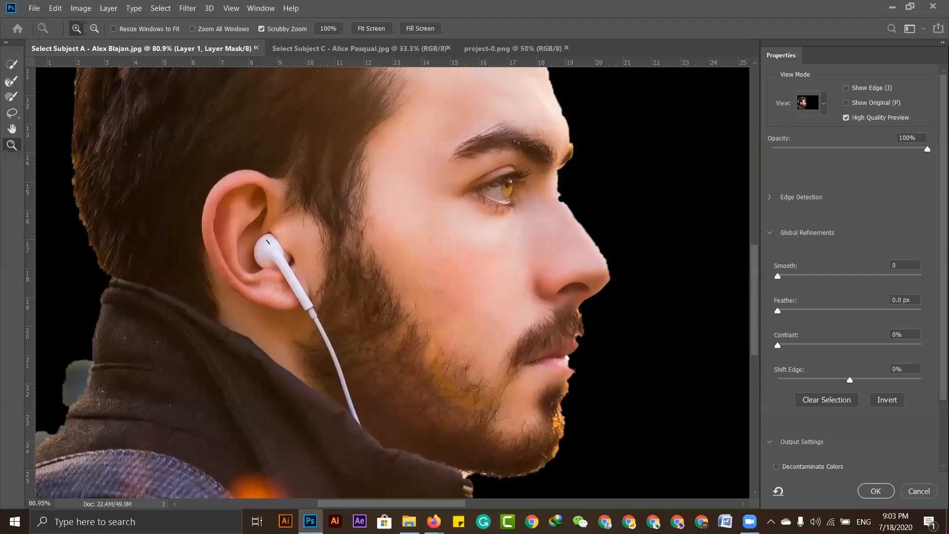
{"action": "left_click_drag", "start_coordinate": [779, 276], "coordinate": [820, 280]}
{"action": "left_click_drag", "start_coordinate": [393, 461], "coordinate": [436, 282]}
{"action": "left_click_drag", "start_coordinate": [215, 269], "coordinate": [193, 452]}
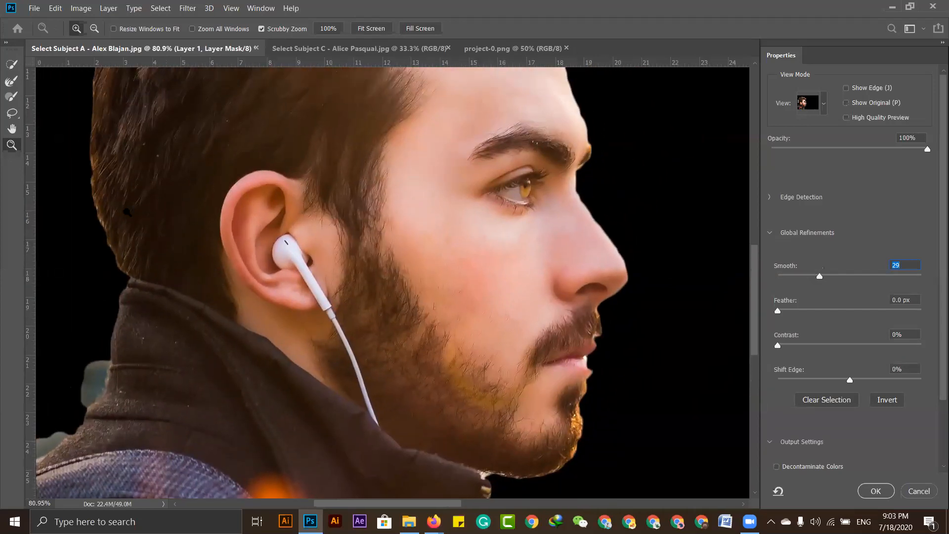
{"action": "left_click", "coordinate": [846, 104]}
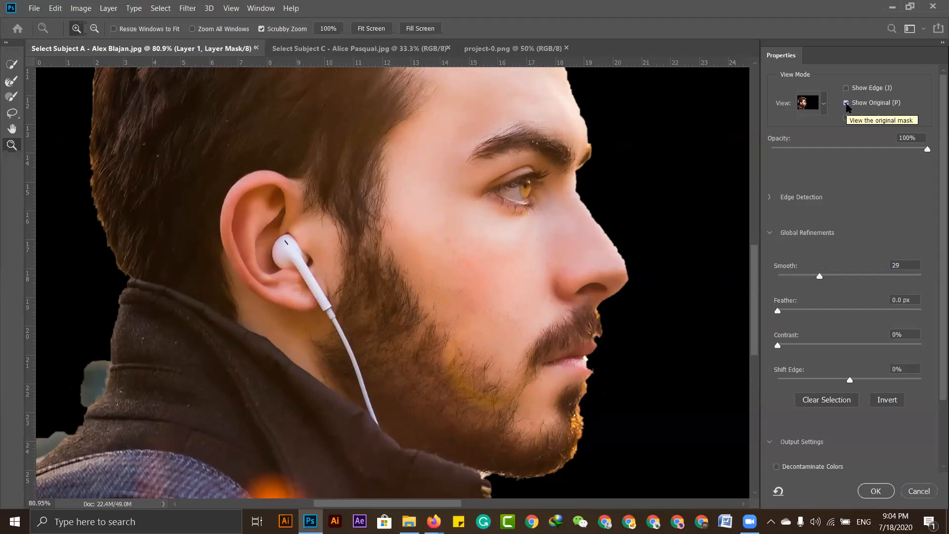
{"action": "left_click", "coordinate": [847, 104]}
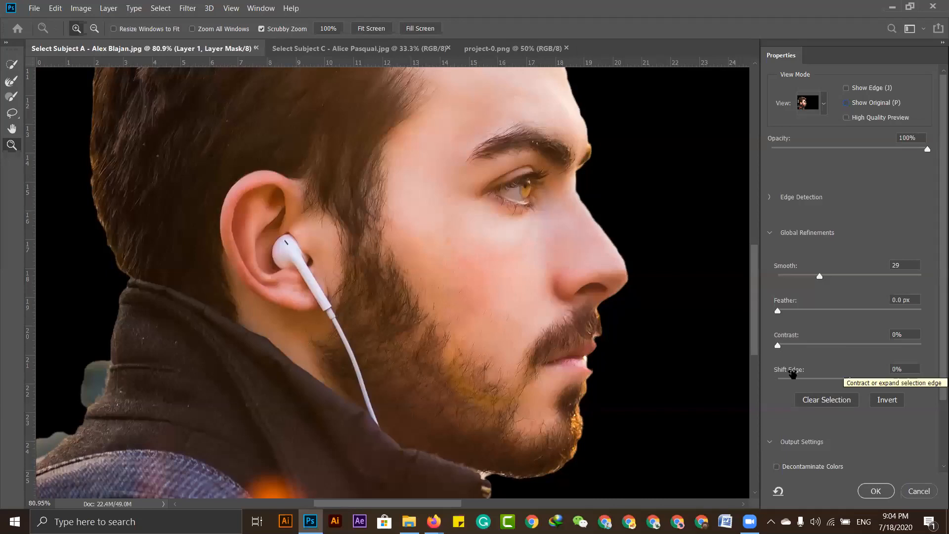
- Try a Shift Edge of -24% against the original mask, and reset it to 0%
{"action": "left_click_drag", "start_coordinate": [849, 379], "coordinate": [832, 380]}
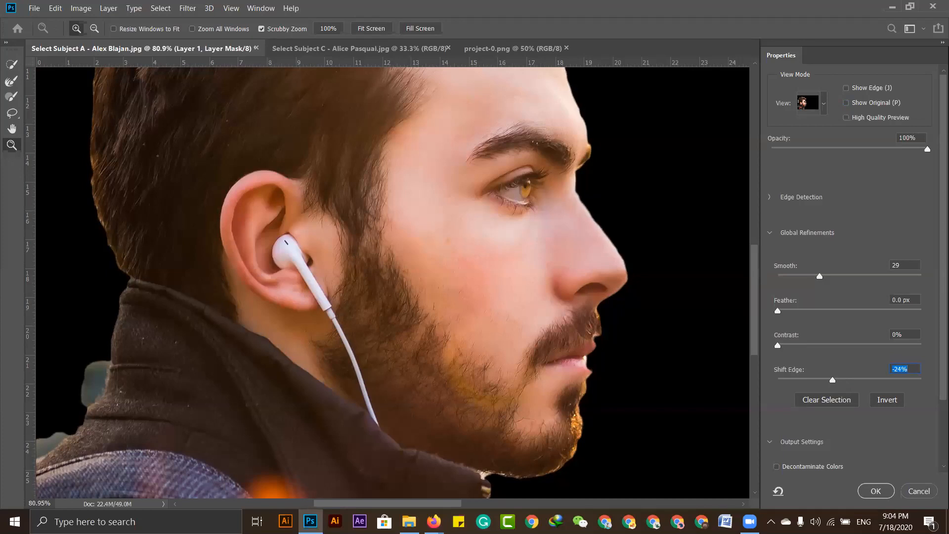
{"action": "left_click", "coordinate": [846, 102]}
{"action": "left_click", "coordinate": [846, 103]}
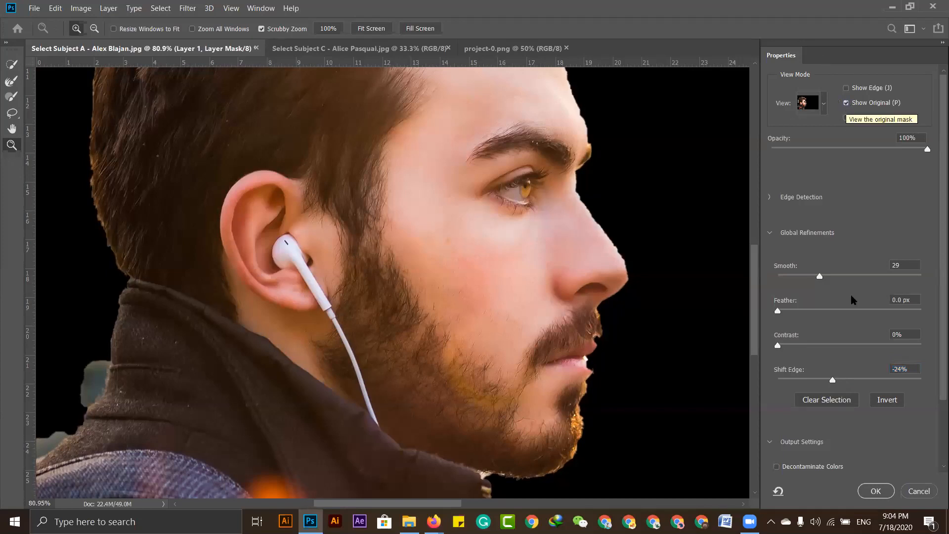
{"action": "left_click", "coordinate": [899, 369]}
{"action": "type", "text": "0"}
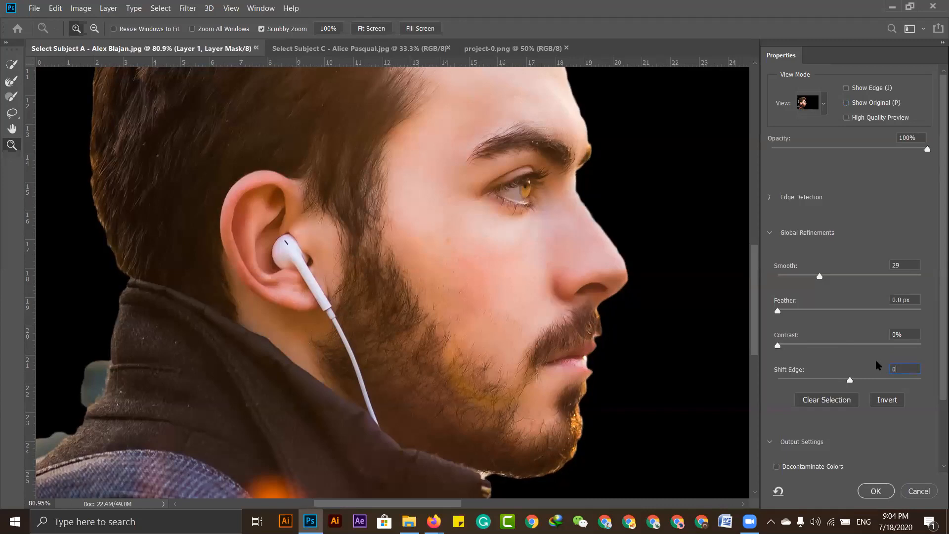
- Try Shift Edge values of -7% and +6% on the hair outline, and reset the value to 0%
{"action": "left_click_drag", "start_coordinate": [846, 382], "coordinate": [843, 381]}
{"action": "left_click_drag", "start_coordinate": [520, 258], "coordinate": [535, 465]}
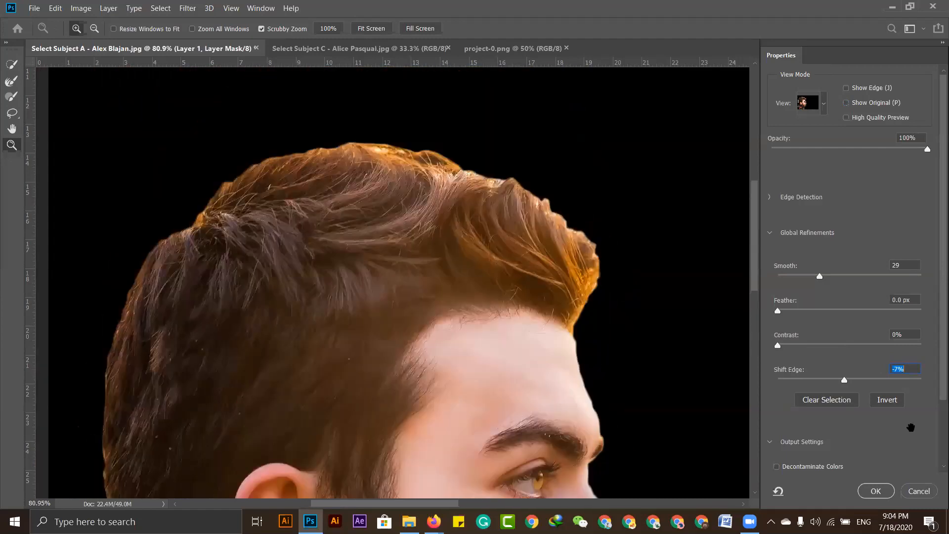
{"action": "left_click_drag", "start_coordinate": [845, 381], "coordinate": [853, 382]}
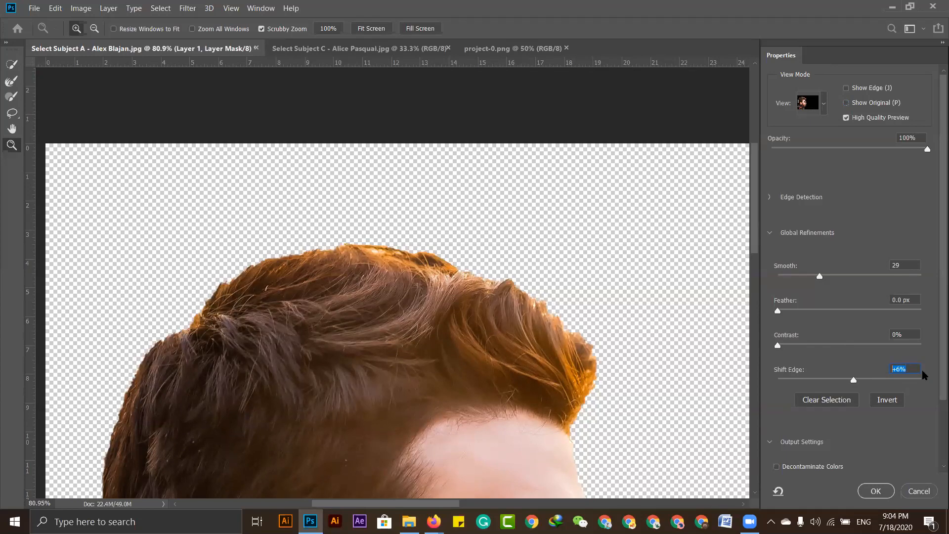
{"action": "type", "text": "0"}
- Set Shift Edge to -11%, compare it with the original mask, and apply the refinements to Layer 1's mask
{"action": "left_click_drag", "start_coordinate": [849, 380], "coordinate": [842, 384]}
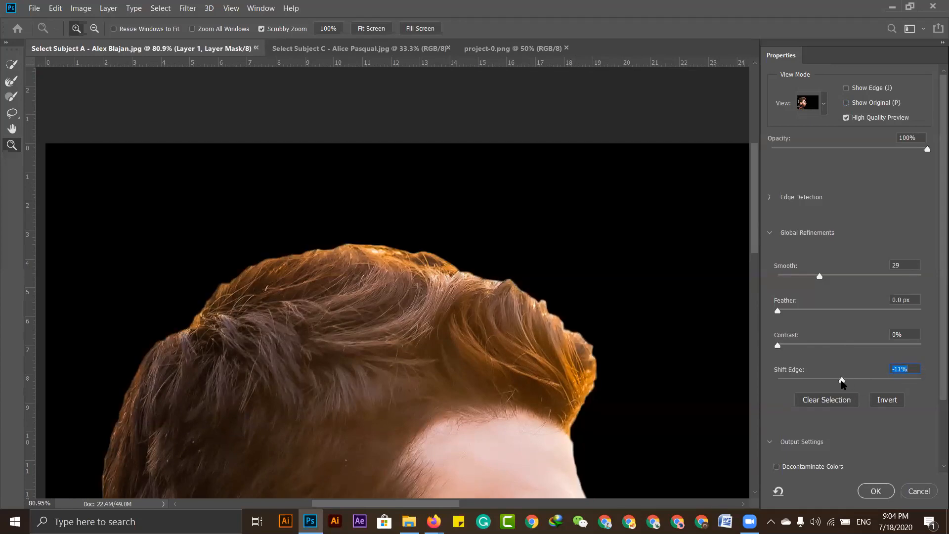
{"action": "left_click", "coordinate": [846, 118]}
{"action": "left_click", "coordinate": [846, 103]}
{"action": "left_click", "coordinate": [846, 103]}
{"action": "left_click", "coordinate": [876, 491]}
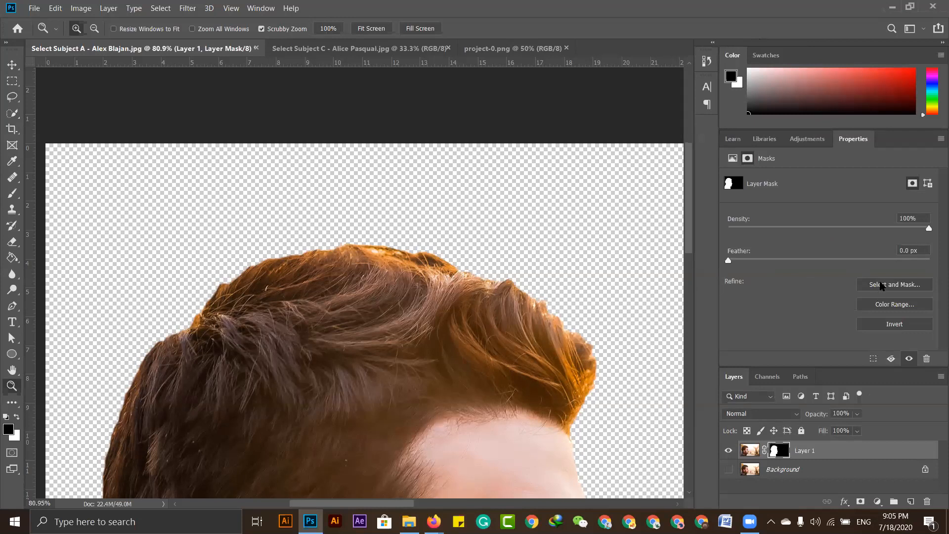
- Refine Layer 1's mask again with Decontaminate Colors at 100%, and output it to a new layer with layer mask
{"action": "left_click", "coordinate": [881, 286]}
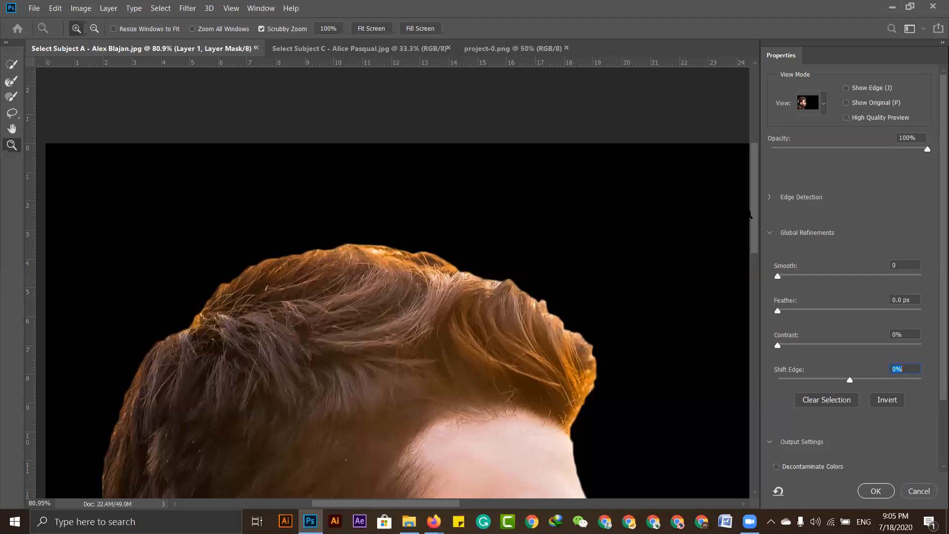
{"action": "left_click", "coordinate": [772, 235]}
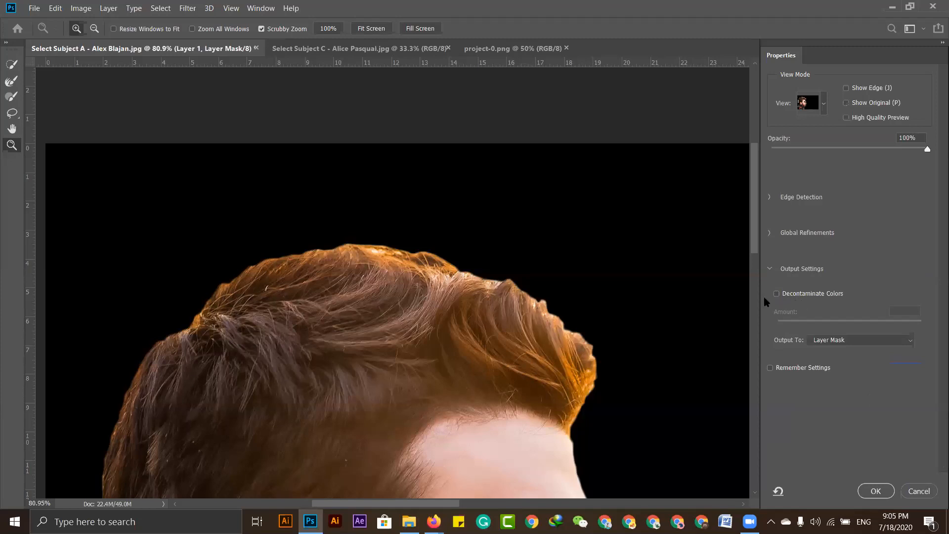
{"action": "left_click", "coordinate": [777, 294]}
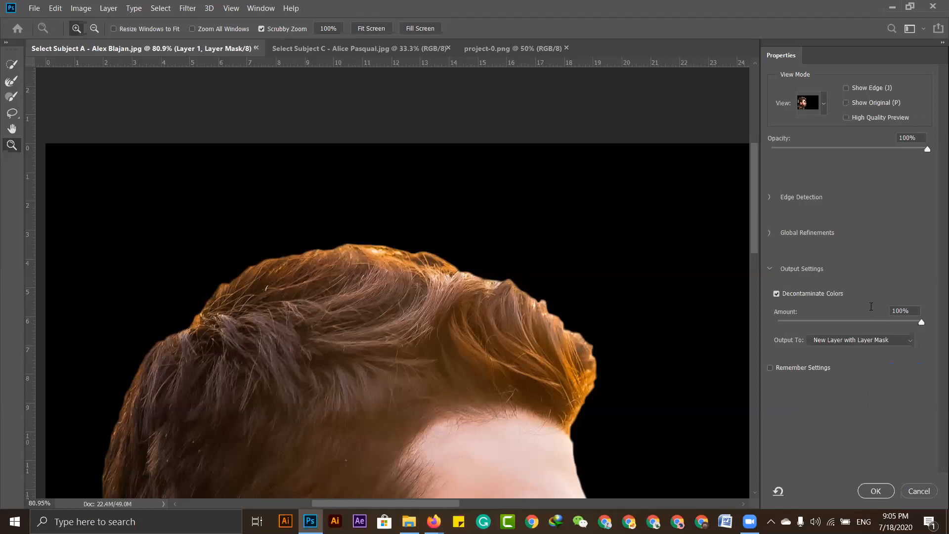
{"action": "left_click", "coordinate": [903, 341]}
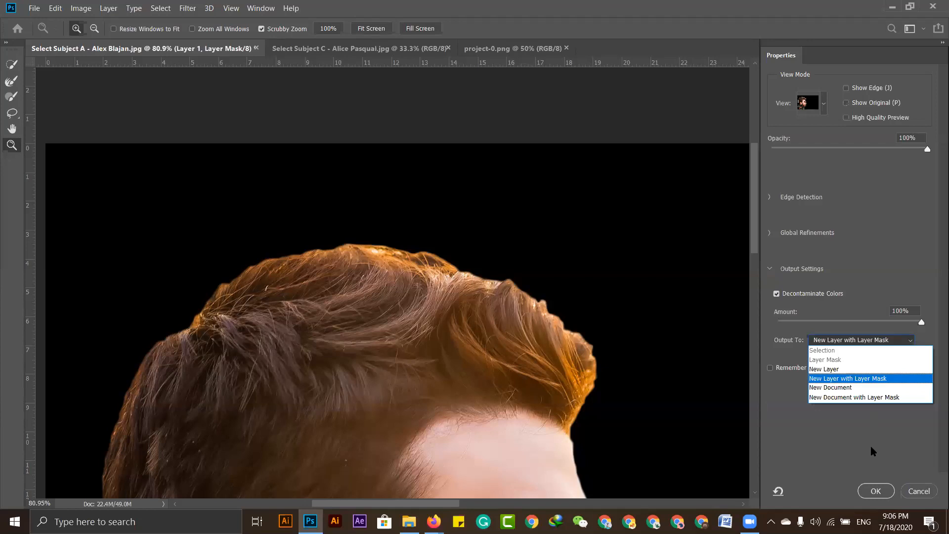
{"action": "left_click", "coordinate": [873, 490]}
{"action": "left_click", "coordinate": [874, 491]}
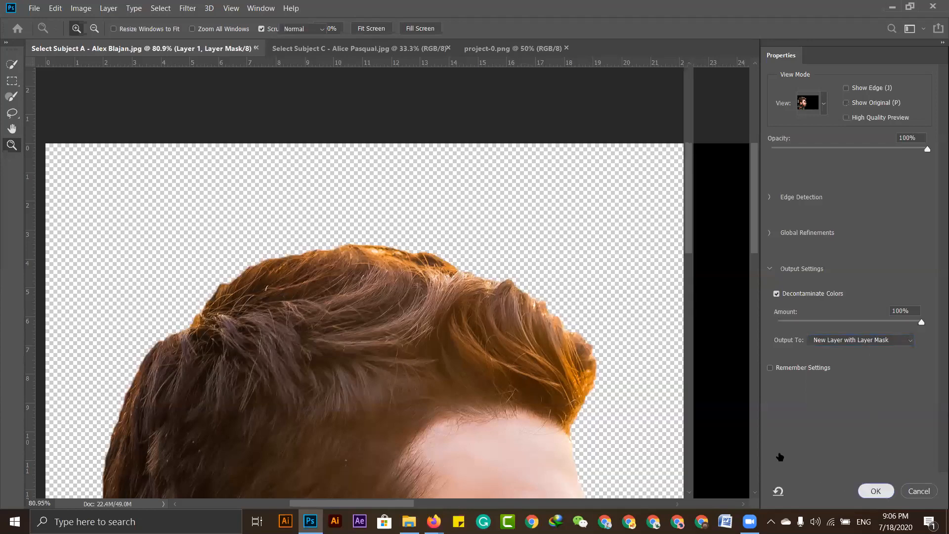
- Compare the hair edges of Layer 1 copy and Layer 1 by alternating the visibility of the two layers
{"action": "scroll", "coordinate": [619, 395], "scroll_direction": "up", "scroll_amount": 1}
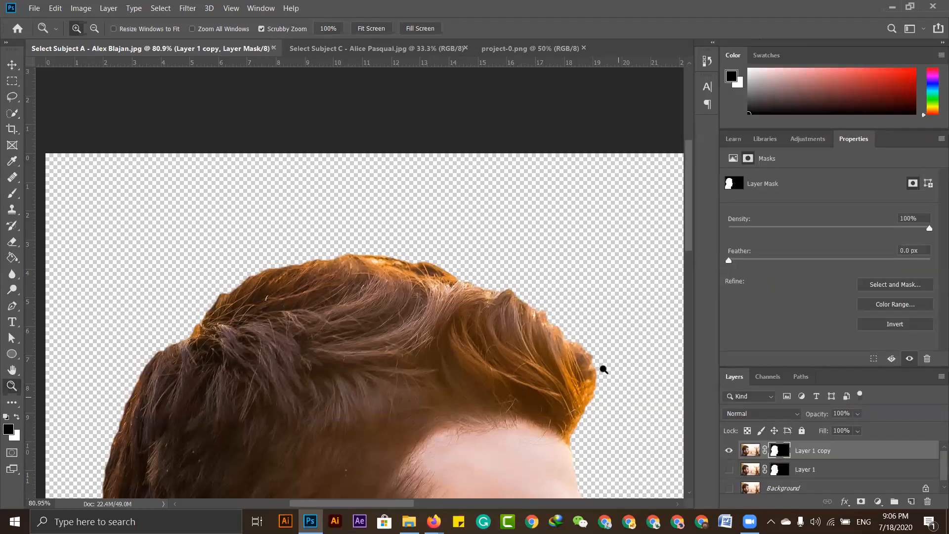
{"action": "scroll", "coordinate": [568, 346], "scroll_direction": "down", "scroll_amount": 2}
{"action": "left_click_drag", "start_coordinate": [545, 326], "coordinate": [613, 346]}
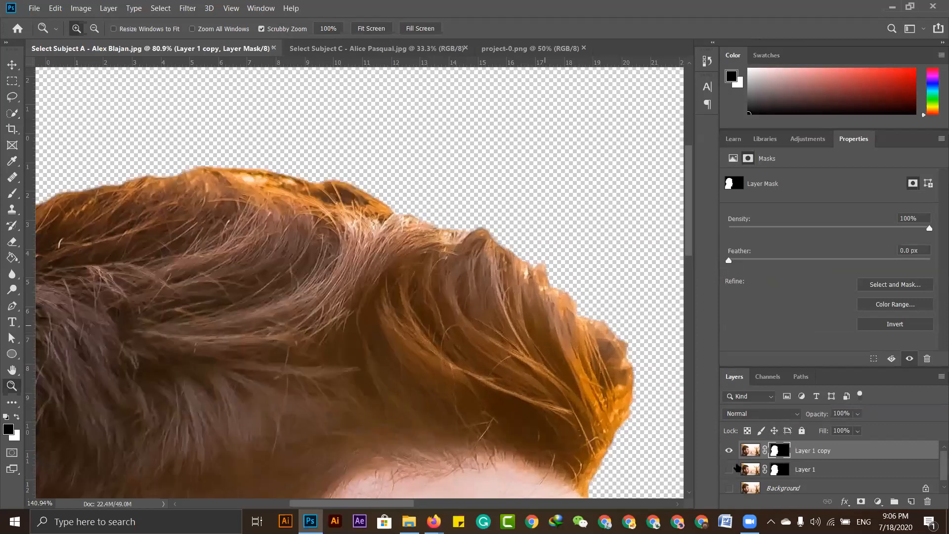
{"action": "left_click", "coordinate": [730, 470]}
{"action": "left_click", "coordinate": [731, 451]}
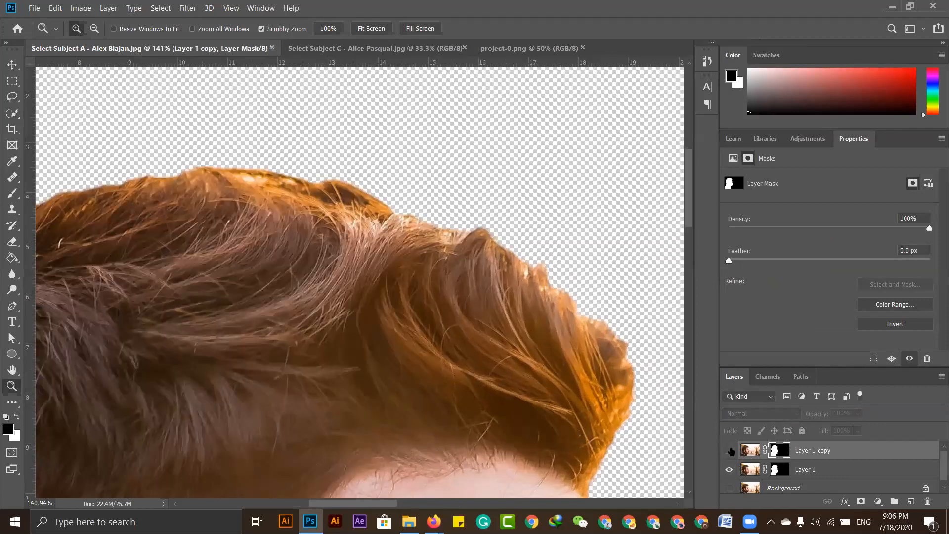
{"action": "left_click", "coordinate": [730, 451]}
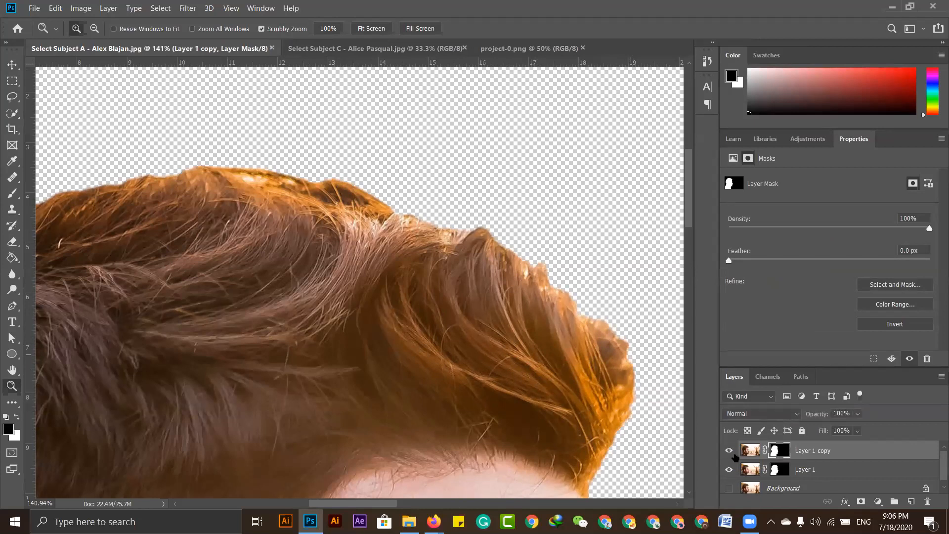
{"action": "left_click", "coordinate": [730, 470]}
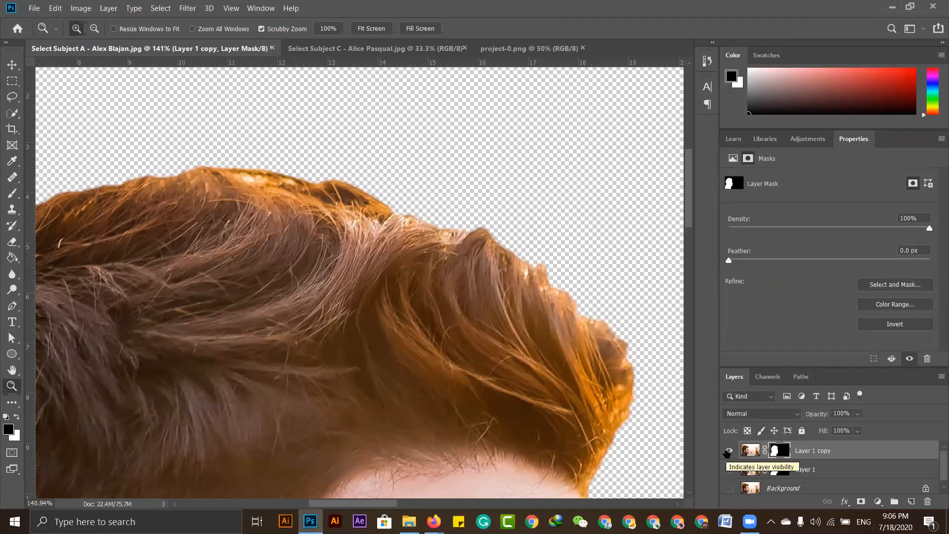
{"action": "left_click", "coordinate": [728, 451]}
{"action": "left_click", "coordinate": [729, 469]}
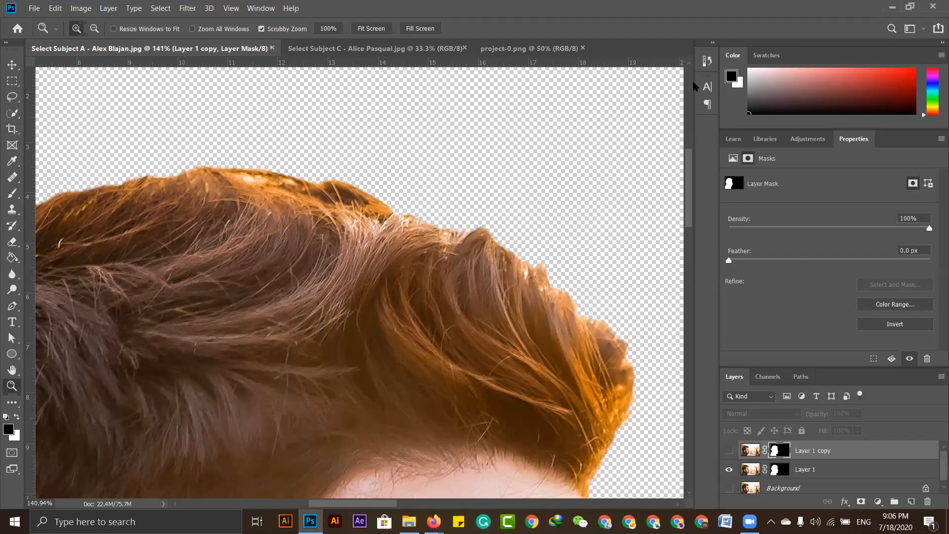
{"action": "left_click", "coordinate": [729, 454]}
{"action": "left_click", "coordinate": [729, 469]}
- Open Layer 1 copy's mask in Select and Mask and inspect the edges around the hair, face and jacket
{"action": "left_click", "coordinate": [779, 450]}
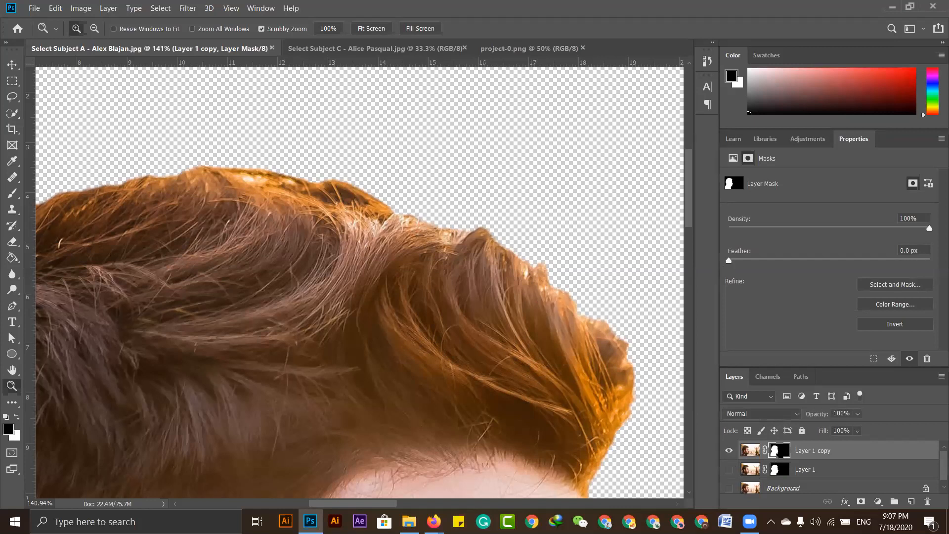
{"action": "double_click", "coordinate": [777, 451]}
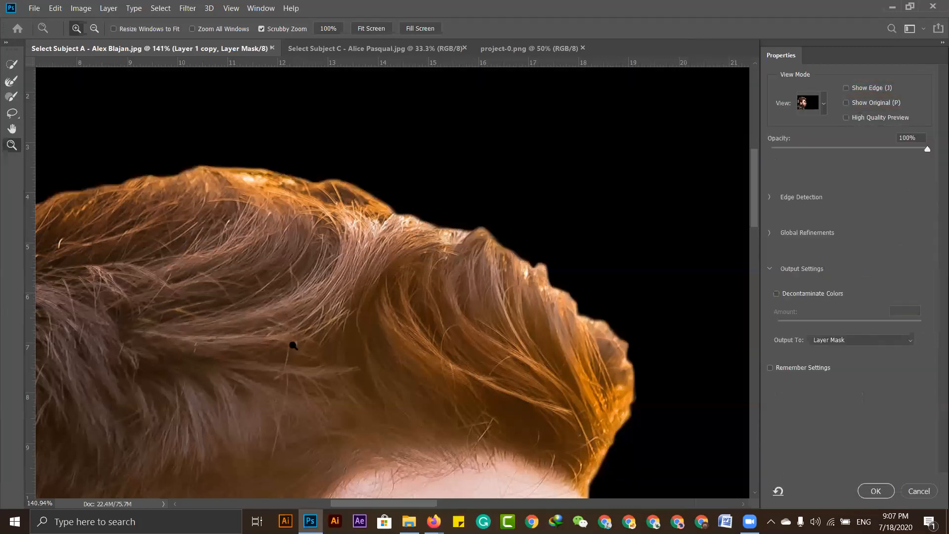
{"action": "left_click_drag", "start_coordinate": [235, 374], "coordinate": [415, 238]}
{"action": "left_click_drag", "start_coordinate": [369, 384], "coordinate": [352, 238]}
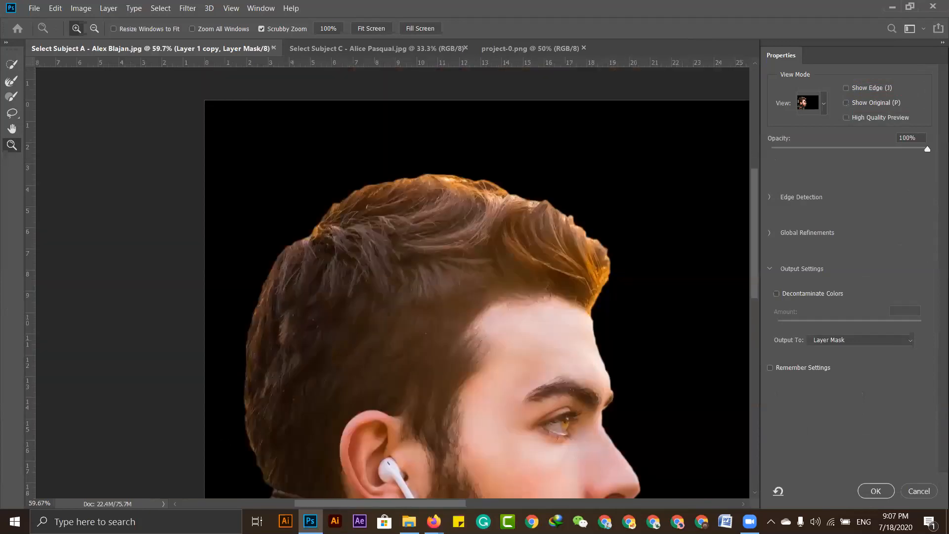
{"action": "left_click_drag", "start_coordinate": [505, 360], "coordinate": [415, 284]}
{"action": "left_click_drag", "start_coordinate": [430, 388], "coordinate": [386, 261]}
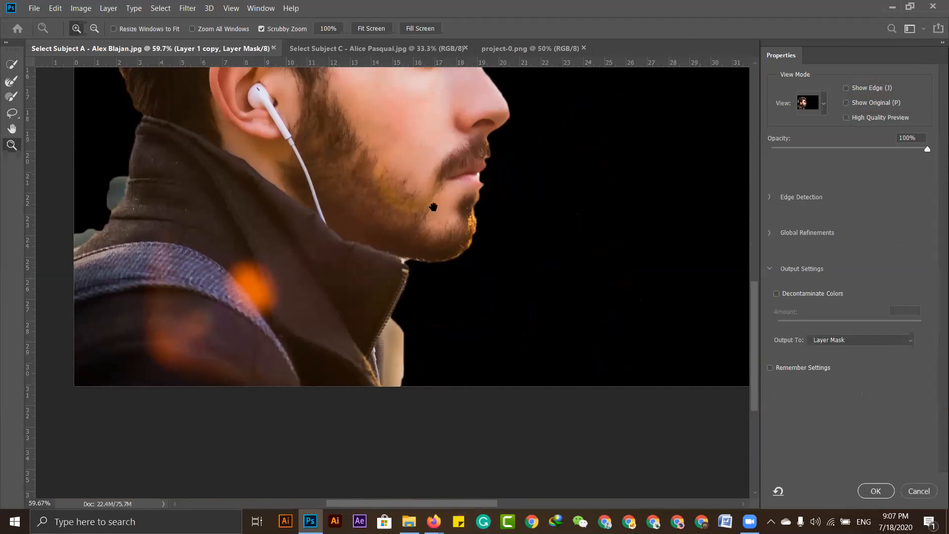
{"action": "left_click_drag", "start_coordinate": [462, 168], "coordinate": [499, 403]}
{"action": "left_click_drag", "start_coordinate": [490, 213], "coordinate": [513, 248]}
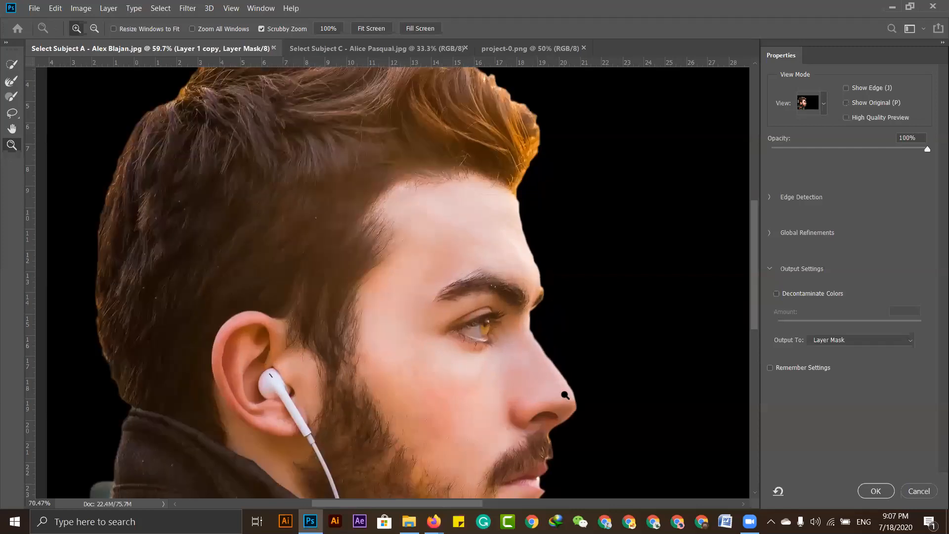
- Set the mask Brush tool to subtract mode with a 40 px size and 100% hardness
{"action": "left_click_drag", "start_coordinate": [565, 395], "coordinate": [607, 390]}
{"action": "left_click_drag", "start_coordinate": [499, 394], "coordinate": [402, 172]}
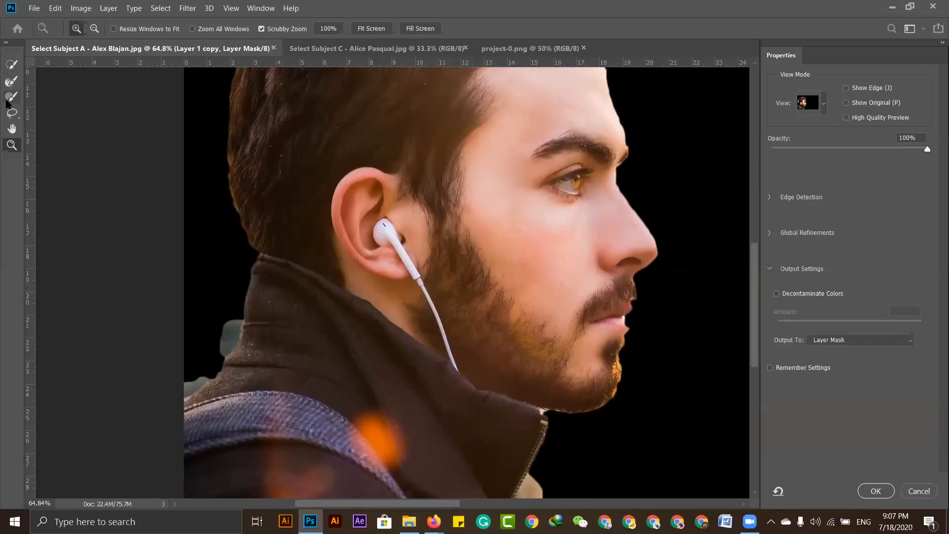
{"action": "left_click", "coordinate": [10, 98]}
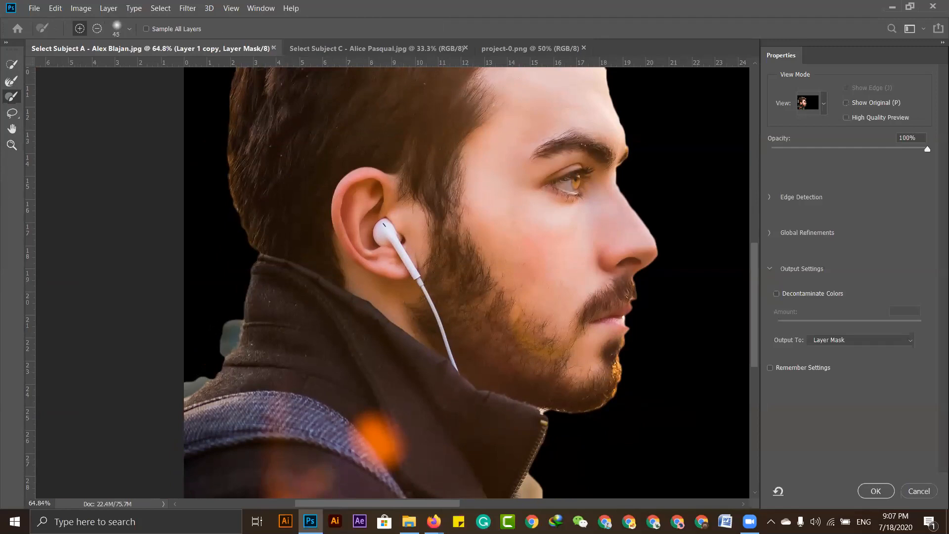
{"action": "mouse_move", "coordinate": [235, 313]}
{"action": "left_mouse_down"}
{"action": "mouse_move", "coordinate": [217, 347]}
{"action": "mouse_move", "coordinate": [231, 299]}
{"action": "mouse_move", "coordinate": [229, 321]}
{"action": "left_mouse_up"}
{"action": "left_click", "coordinate": [96, 31]}
{"action": "left_click", "coordinate": [128, 31]}
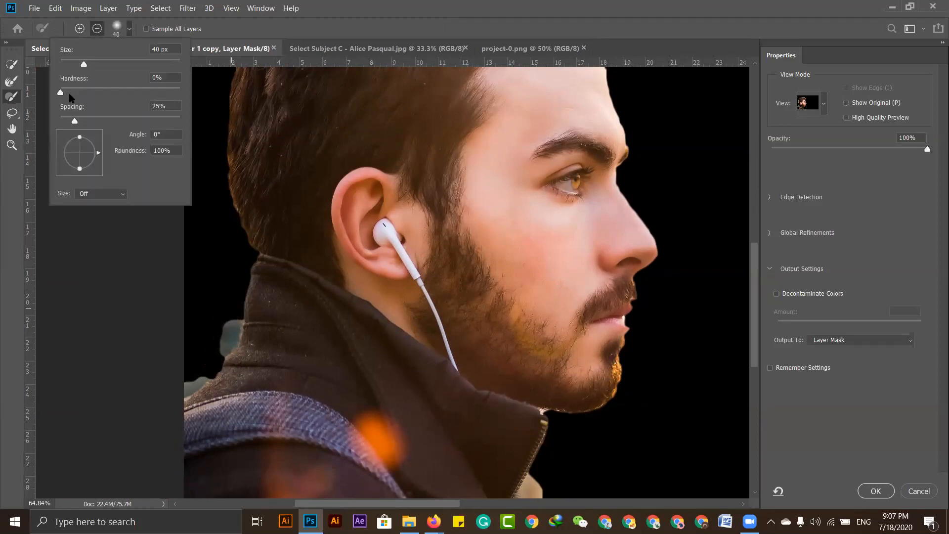
{"action": "left_click_drag", "start_coordinate": [61, 92], "coordinate": [180, 92]}
- Paint the leftover background patches out of the mask along the back of the jacket collar and shoulder
{"action": "key", "text": "ctrl+space"}
{"action": "mouse_move", "coordinate": [232, 329]}
{"action": "left_mouse_down"}
{"action": "mouse_move", "coordinate": [267, 344]}
{"action": "mouse_move", "coordinate": [317, 392]}
{"action": "mouse_move", "coordinate": [322, 345]}
{"action": "mouse_move", "coordinate": [322, 372]}
{"action": "mouse_move", "coordinate": [388, 256]}
{"action": "left_mouse_up"}
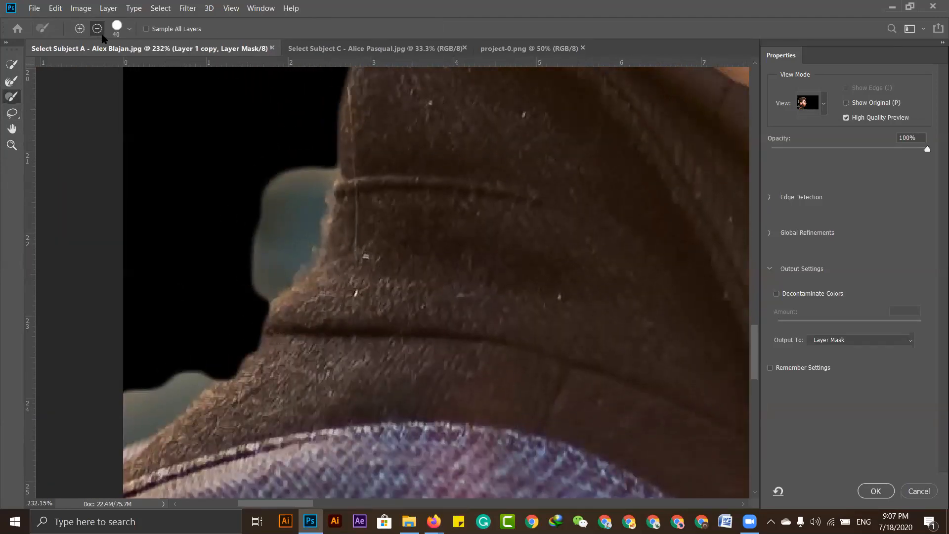
{"action": "left_click_drag", "start_coordinate": [308, 156], "coordinate": [300, 190]}
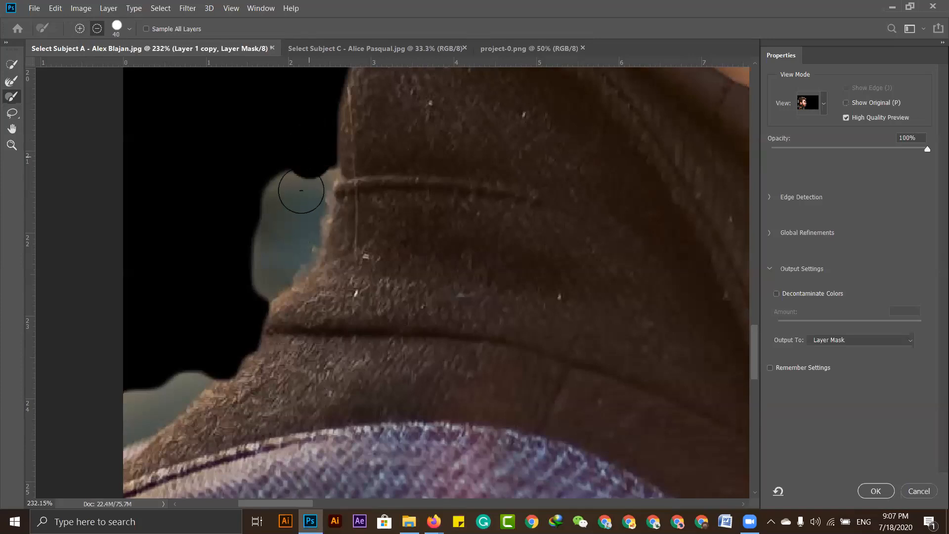
{"action": "left_click_drag", "start_coordinate": [281, 247], "coordinate": [266, 297]}
{"action": "mouse_move", "coordinate": [262, 223]}
{"action": "left_mouse_down"}
{"action": "mouse_move", "coordinate": [318, 173]}
{"action": "mouse_move", "coordinate": [292, 253]}
{"action": "mouse_move", "coordinate": [262, 307]}
{"action": "mouse_move", "coordinate": [96, 434]}
{"action": "left_mouse_up"}
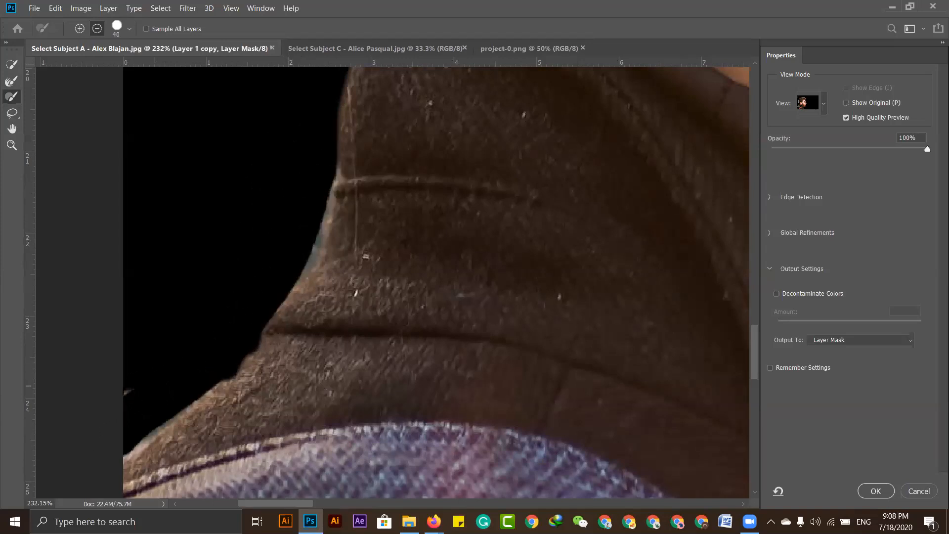
{"action": "mouse_move", "coordinate": [324, 214]}
{"action": "left_mouse_down"}
{"action": "mouse_move", "coordinate": [317, 237]}
{"action": "mouse_move", "coordinate": [322, 220]}
{"action": "left_mouse_up"}
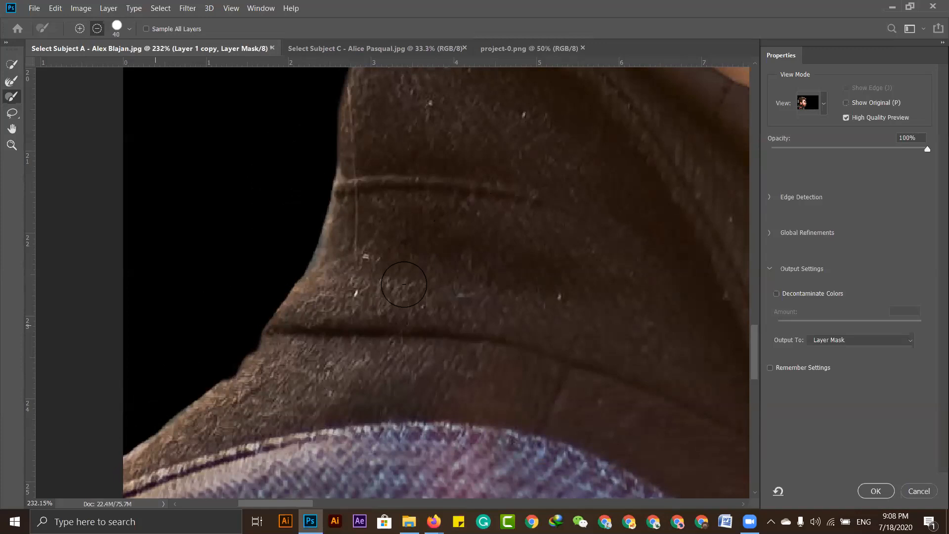
- Reduce the brush to 9 px and subtract the leftover background in the gap between the collar zipper and the chin
{"action": "mouse_move", "coordinate": [664, 308]}
{"action": "left_mouse_down"}
{"action": "mouse_move", "coordinate": [485, 294]}
{"action": "mouse_move", "coordinate": [189, 159]}
{"action": "left_mouse_up"}
{"action": "mouse_move", "coordinate": [489, 375]}
{"action": "left_mouse_down"}
{"action": "mouse_move", "coordinate": [227, 214]}
{"action": "mouse_move", "coordinate": [266, 163]}
{"action": "mouse_move", "coordinate": [238, 197]}
{"action": "mouse_move", "coordinate": [227, 190]}
{"action": "mouse_move", "coordinate": [205, 260]}
{"action": "mouse_move", "coordinate": [209, 445]}
{"action": "mouse_move", "coordinate": [251, 254]}
{"action": "mouse_move", "coordinate": [263, 269]}
{"action": "mouse_move", "coordinate": [254, 424]}
{"action": "mouse_move", "coordinate": [246, 413]}
{"action": "mouse_move", "coordinate": [259, 423]}
{"action": "left_mouse_up"}
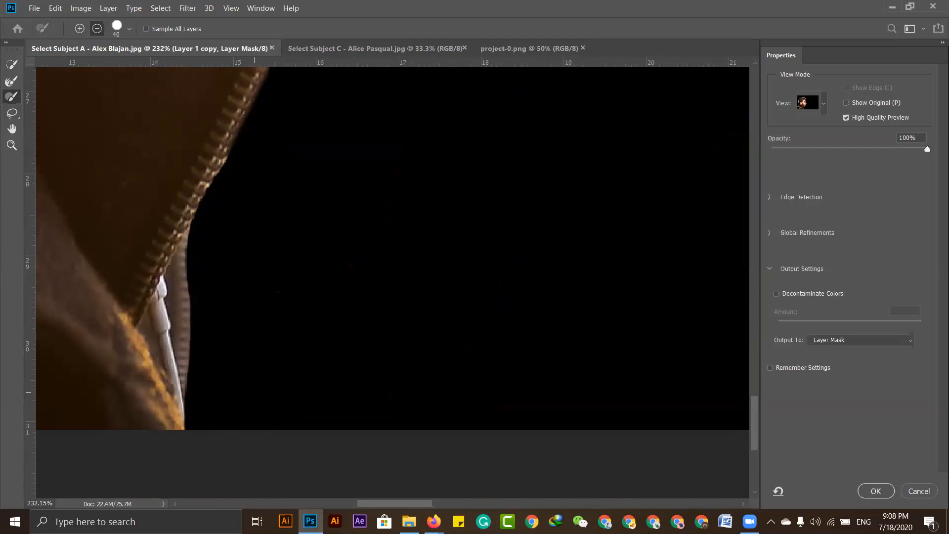
{"action": "scroll", "coordinate": [366, 225], "scroll_direction": "up", "scroll_amount": 5}
{"action": "key", "text": "bracketleft"}
{"action": "mouse_move", "coordinate": [295, 174]}
{"action": "left_mouse_down"}
{"action": "mouse_move", "coordinate": [278, 167]}
{"action": "mouse_move", "coordinate": [284, 181]}
{"action": "left_mouse_up"}
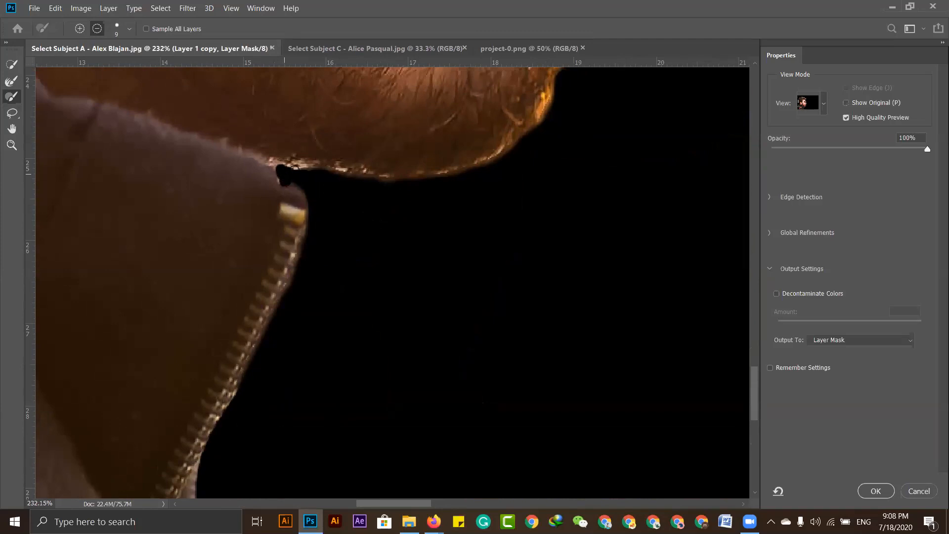
- Add the missing lower lip edge back into the mask, and trim the outline around the mouth in subtract mode
{"action": "scroll", "coordinate": [558, 324], "scroll_direction": "up", "scroll_amount": 8}
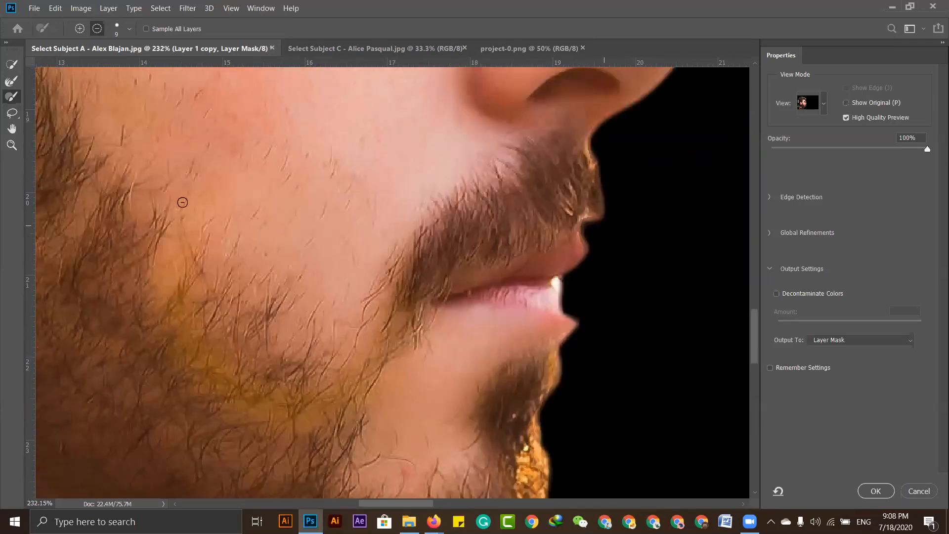
{"action": "left_click", "coordinate": [79, 28]}
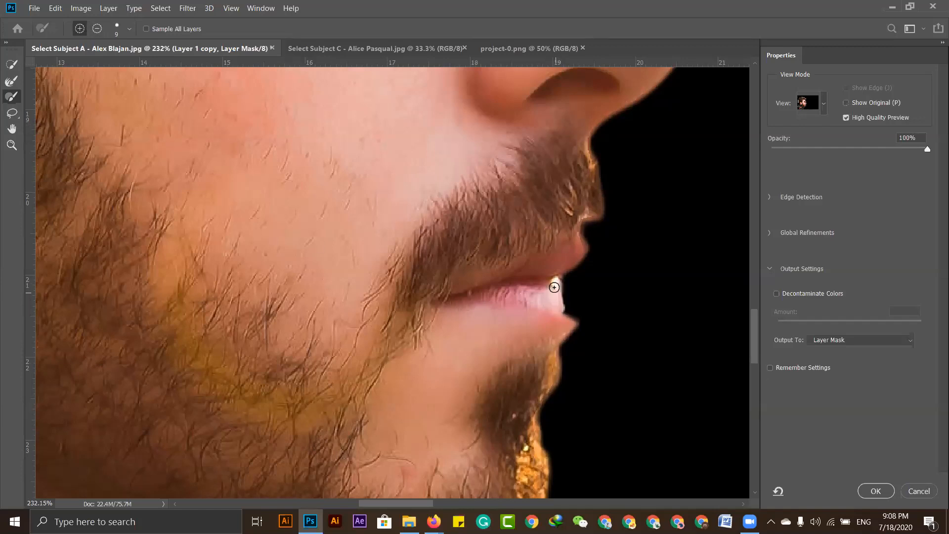
{"action": "mouse_move", "coordinate": [562, 297]}
{"action": "left_mouse_down"}
{"action": "mouse_move", "coordinate": [561, 314]}
{"action": "mouse_move", "coordinate": [573, 324]}
{"action": "mouse_move", "coordinate": [557, 292]}
{"action": "mouse_move", "coordinate": [566, 310]}
{"action": "left_mouse_up"}
{"action": "left_click", "coordinate": [99, 26]}
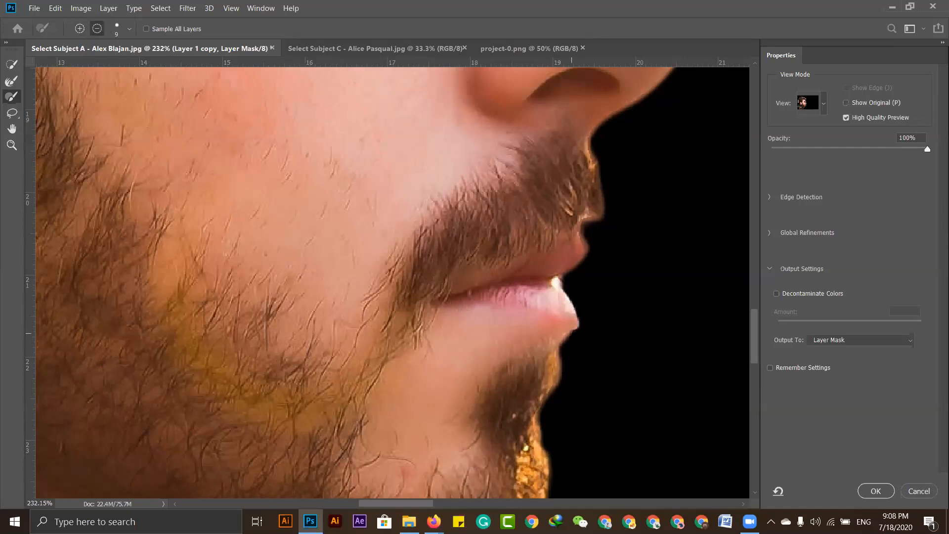
{"action": "left_click_drag", "start_coordinate": [581, 328], "coordinate": [564, 279]}
- Paint the missing skin along the forehead edge back into the mask with the 9 px brush in add mode
{"action": "left_click_drag", "start_coordinate": [621, 235], "coordinate": [577, 409]}
{"action": "left_click_drag", "start_coordinate": [565, 104], "coordinate": [575, 344]}
{"action": "left_click_drag", "start_coordinate": [475, 196], "coordinate": [563, 426]}
{"action": "left_click_drag", "start_coordinate": [537, 123], "coordinate": [568, 261]}
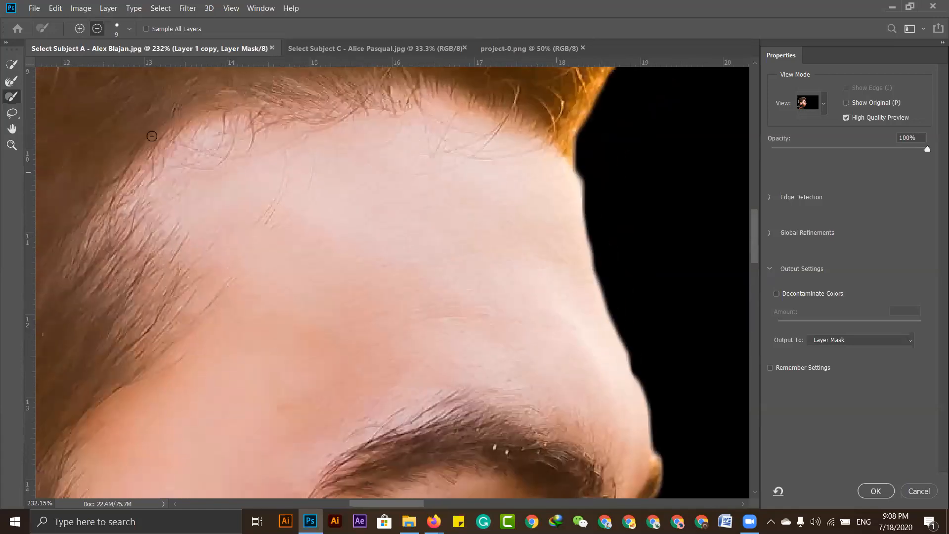
{"action": "left_click", "coordinate": [79, 27]}
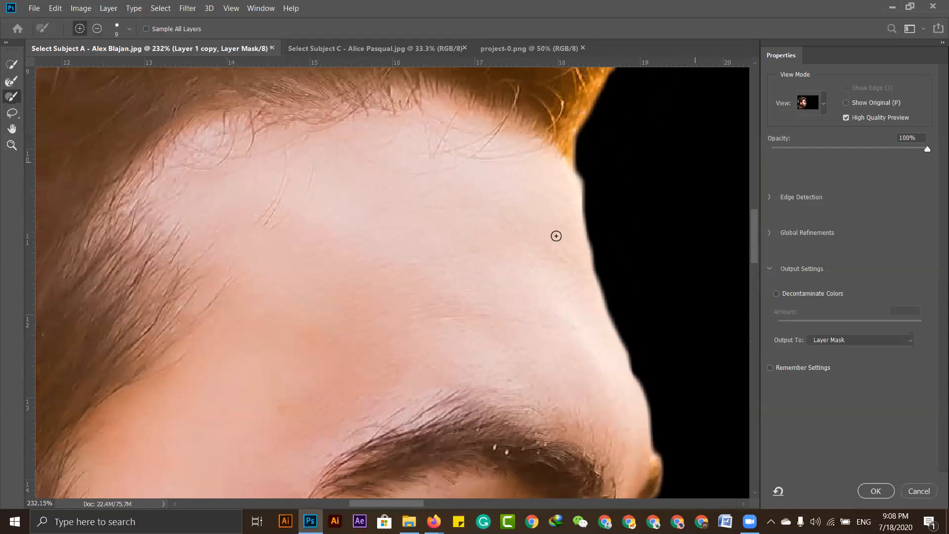
{"action": "left_click_drag", "start_coordinate": [593, 266], "coordinate": [653, 440]}
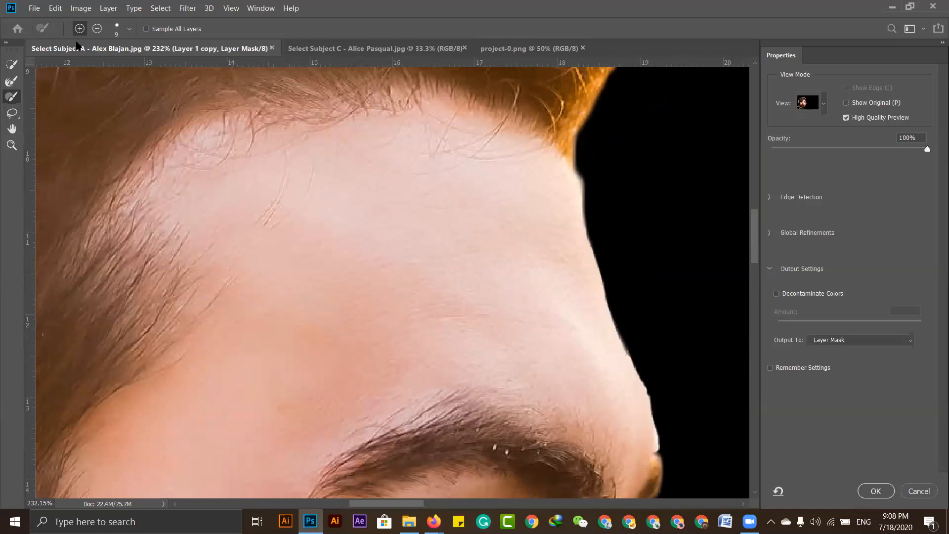
- Switch the brush to subtract mode and trim the excess along the lower forehead and brow edge
{"action": "left_click", "coordinate": [97, 28]}
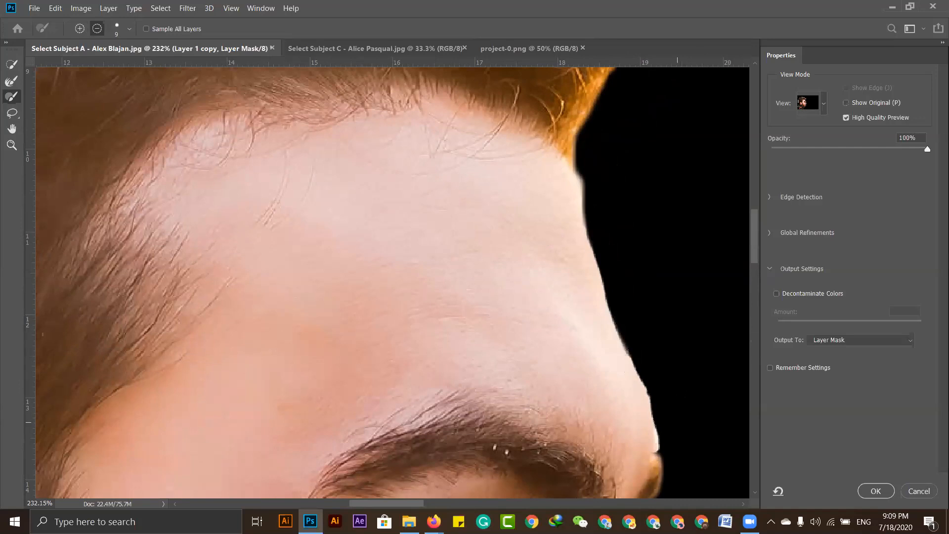
{"action": "scroll", "coordinate": [683, 390], "scroll_direction": "down", "scroll_amount": 2}
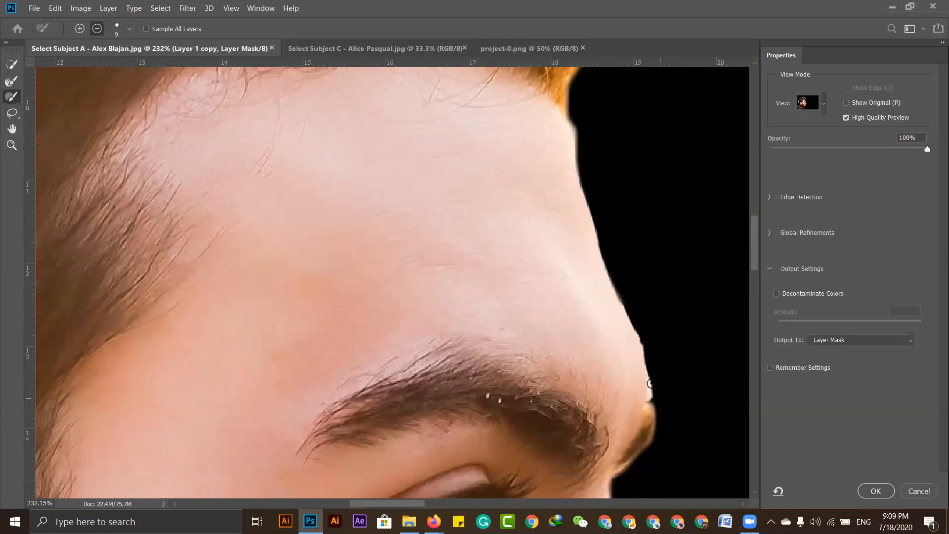
{"action": "left_click_drag", "start_coordinate": [647, 359], "coordinate": [622, 302]}
{"action": "left_click_drag", "start_coordinate": [655, 408], "coordinate": [656, 411]}
- Examine the mask outline around the front, top and back of the hair
{"action": "mouse_move", "coordinate": [476, 270]}
{"action": "left_mouse_down"}
{"action": "mouse_move", "coordinate": [536, 430]}
{"action": "mouse_move", "coordinate": [572, 417]}
{"action": "left_mouse_up"}
{"action": "left_click_drag", "start_coordinate": [409, 178], "coordinate": [536, 434]}
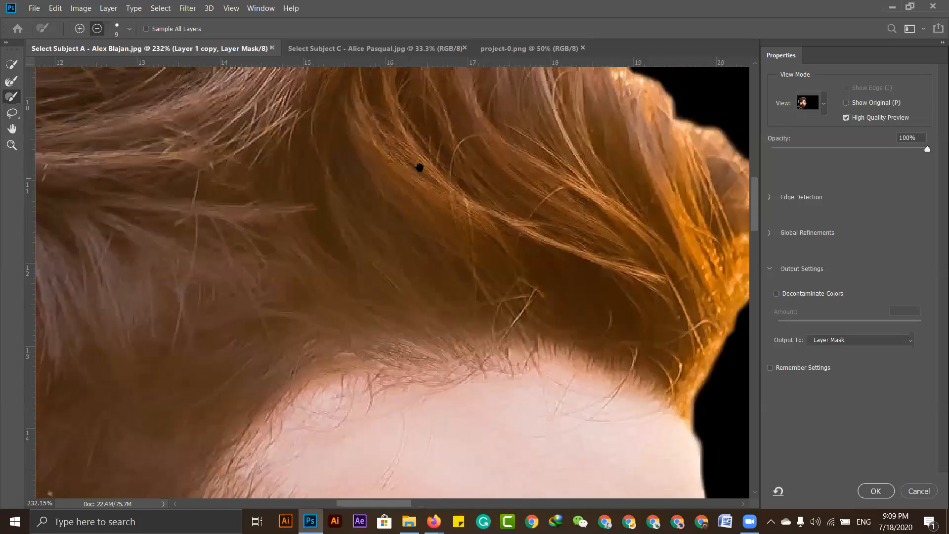
{"action": "left_click_drag", "start_coordinate": [372, 132], "coordinate": [310, 380]}
{"action": "left_click_drag", "start_coordinate": [302, 137], "coordinate": [385, 285]}
{"action": "mouse_move", "coordinate": [434, 176]}
{"action": "left_mouse_down"}
{"action": "mouse_move", "coordinate": [608, 277]}
{"action": "mouse_move", "coordinate": [540, 307]}
{"action": "mouse_move", "coordinate": [534, 393]}
{"action": "mouse_move", "coordinate": [496, 363]}
{"action": "left_mouse_up"}
{"action": "key", "text": "z"}
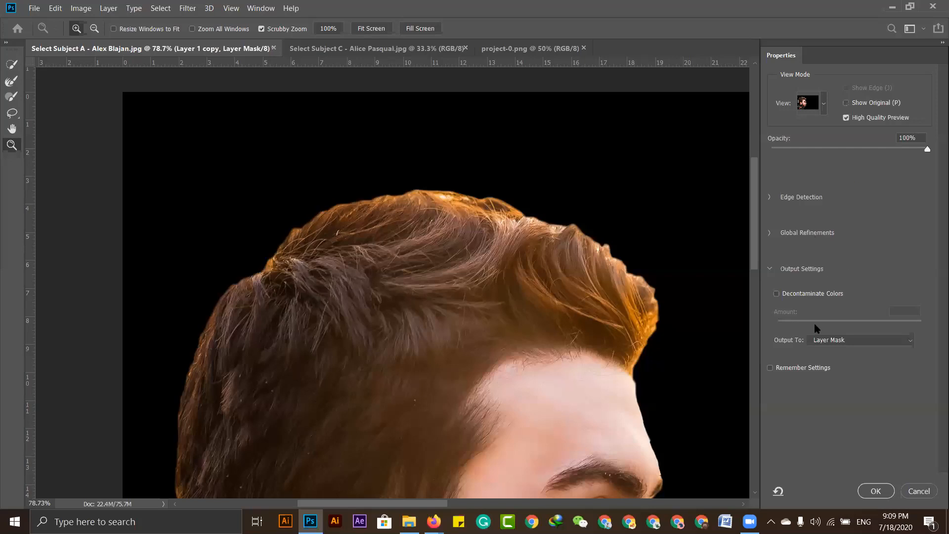
{"action": "left_click_drag", "start_coordinate": [347, 274], "coordinate": [534, 247]}
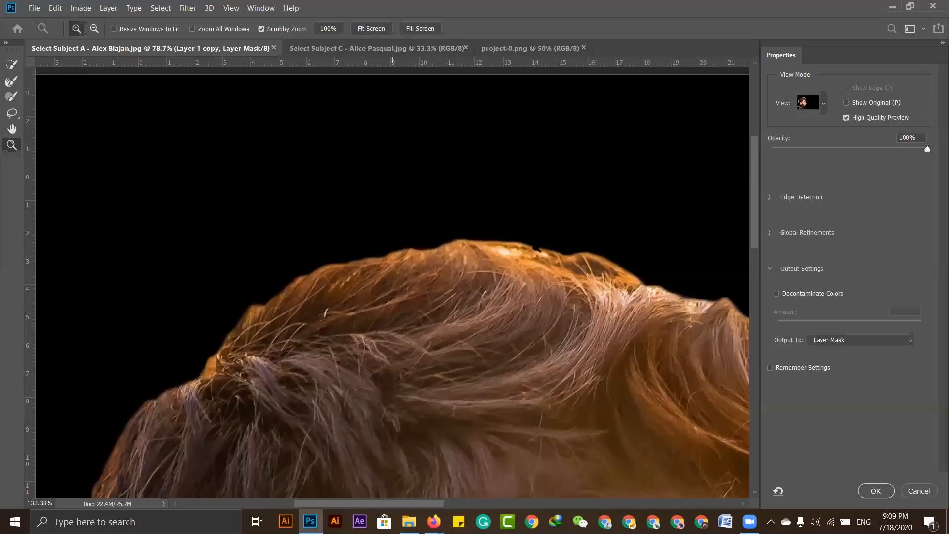
{"action": "left_click_drag", "start_coordinate": [475, 292], "coordinate": [489, 289]}
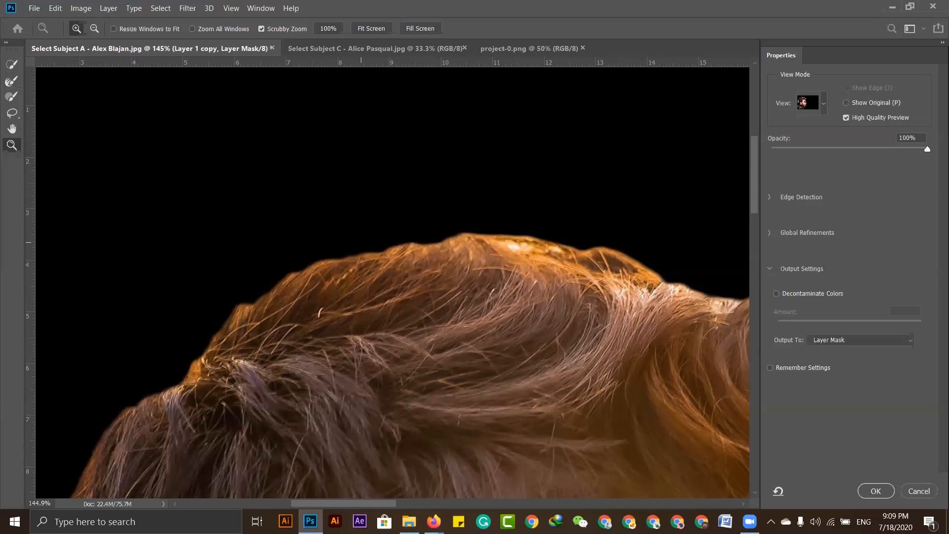
- Refine the hair edge along the top of the head using the Refine Edge Brush at 63 px
{"action": "left_click", "coordinate": [12, 81]}
{"action": "left_click", "coordinate": [130, 28]}
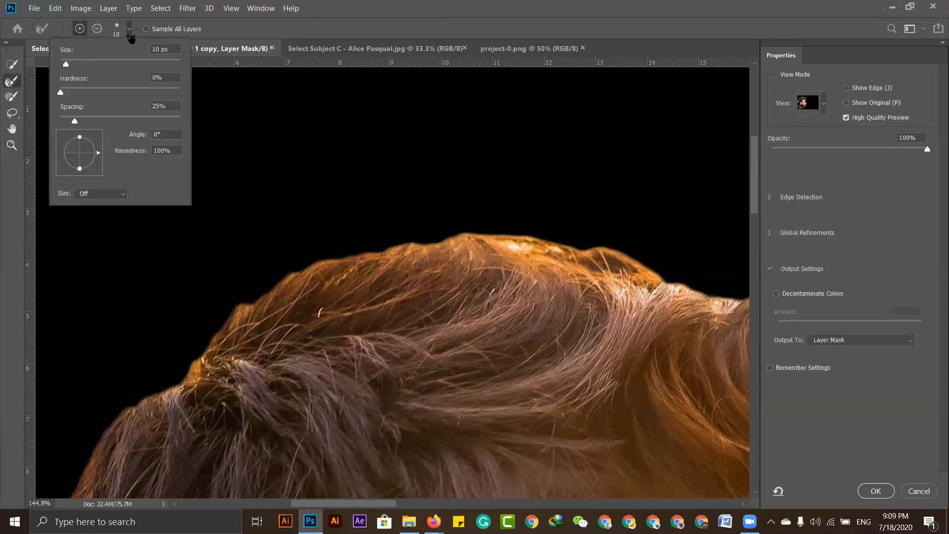
{"action": "left_click_drag", "start_coordinate": [67, 64], "coordinate": [99, 65]}
{"action": "left_click", "coordinate": [59, 92]}
{"action": "left_click", "coordinate": [70, 92]}
{"action": "mouse_move", "coordinate": [544, 249]}
{"action": "left_mouse_down"}
{"action": "mouse_move", "coordinate": [456, 238]}
{"action": "mouse_move", "coordinate": [391, 247]}
{"action": "mouse_move", "coordinate": [466, 238]}
{"action": "left_mouse_up"}
{"action": "left_click_drag", "start_coordinate": [402, 242], "coordinate": [257, 288]}
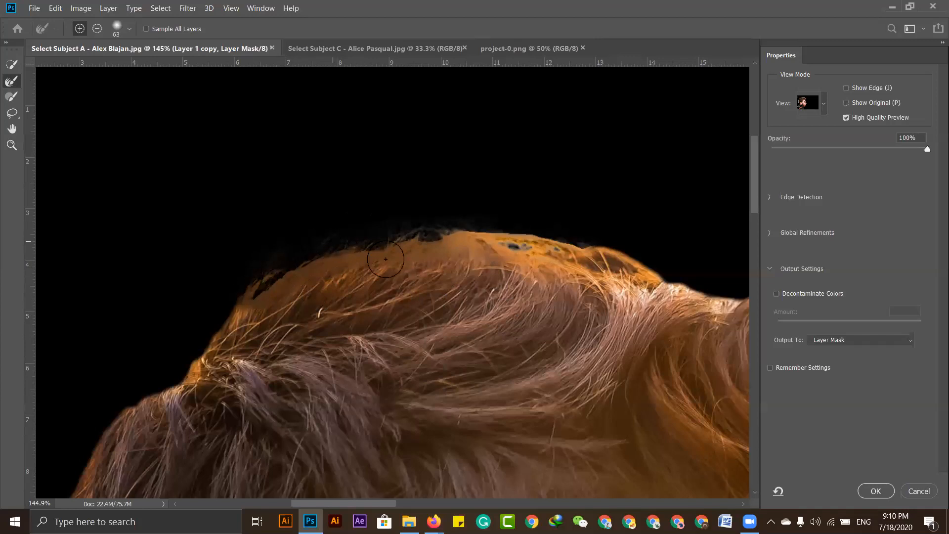
- Refine the hair edge along the front quiff with the Refine Edge Brush
{"action": "left_click_drag", "start_coordinate": [449, 259], "coordinate": [345, 254]}
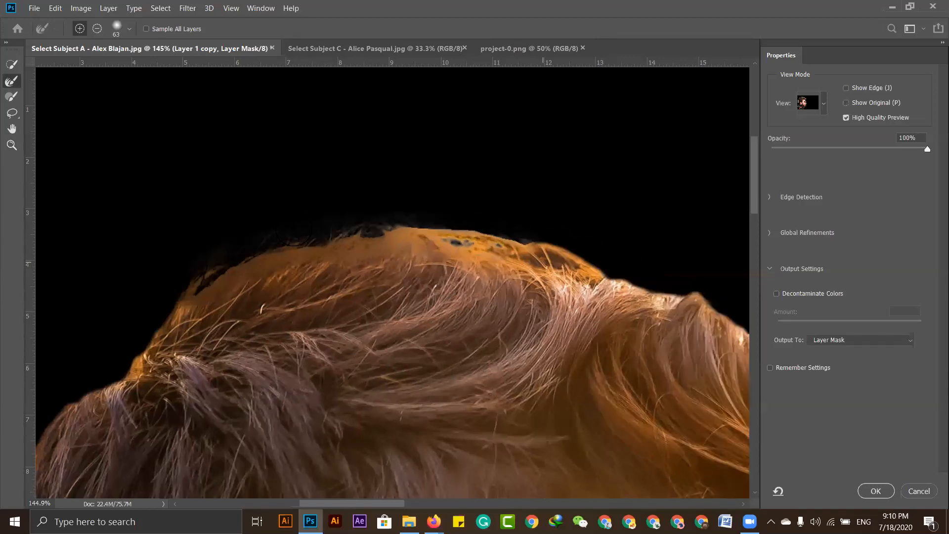
{"action": "mouse_move", "coordinate": [456, 251]}
{"action": "left_mouse_down"}
{"action": "mouse_move", "coordinate": [478, 267]}
{"action": "mouse_move", "coordinate": [458, 267]}
{"action": "left_mouse_up"}
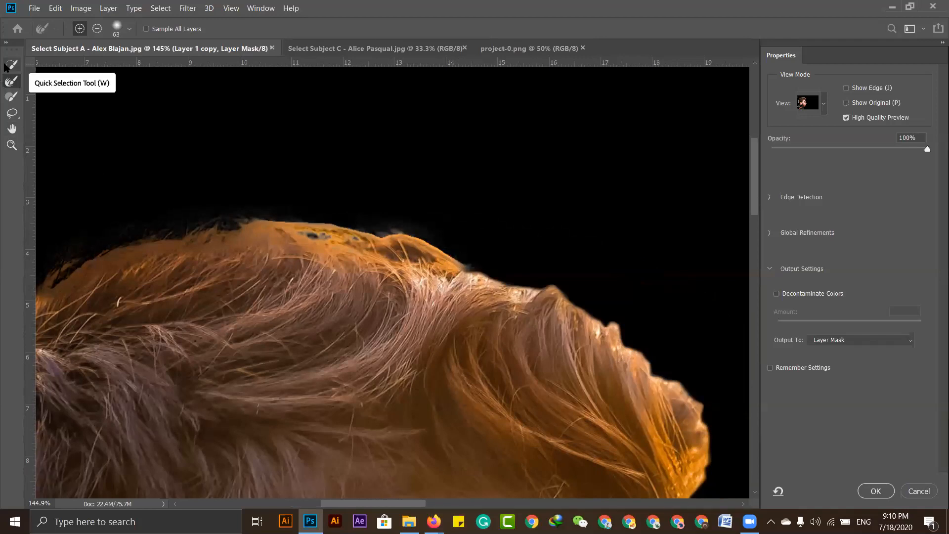
{"action": "left_click_drag", "start_coordinate": [549, 291], "coordinate": [483, 275]}
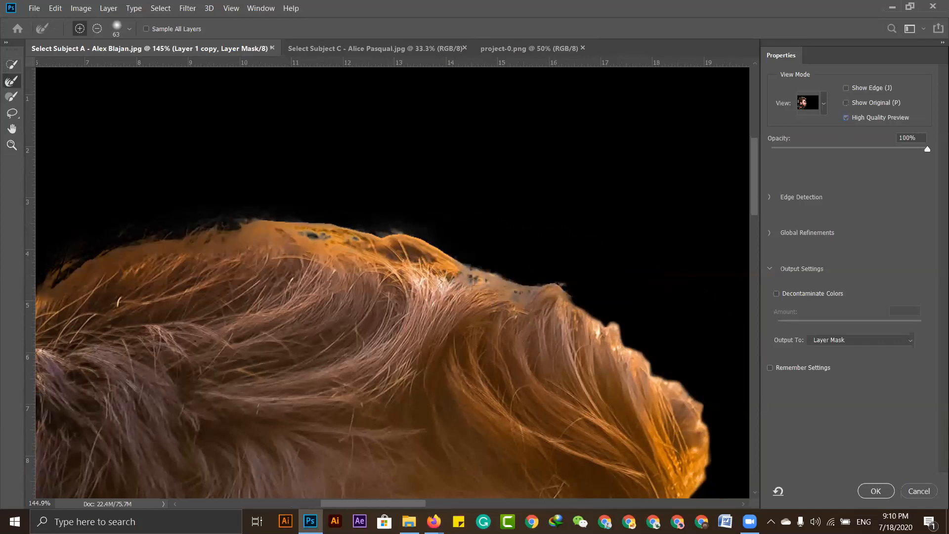
{"action": "left_click_drag", "start_coordinate": [562, 295], "coordinate": [573, 299]}
{"action": "left_click_drag", "start_coordinate": [615, 333], "coordinate": [643, 368]}
{"action": "mouse_move", "coordinate": [692, 402]}
{"action": "left_mouse_down"}
{"action": "mouse_move", "coordinate": [700, 428]}
{"action": "mouse_move", "coordinate": [647, 405]}
{"action": "mouse_move", "coordinate": [543, 225]}
{"action": "mouse_move", "coordinate": [554, 331]}
{"action": "left_mouse_up"}
- Refine the edge at the protruding far eyebrow above the nose bridge, reducing the Refine Edge Brush to 25 px
{"action": "scroll", "coordinate": [573, 223], "scroll_direction": "down", "scroll_amount": 8}
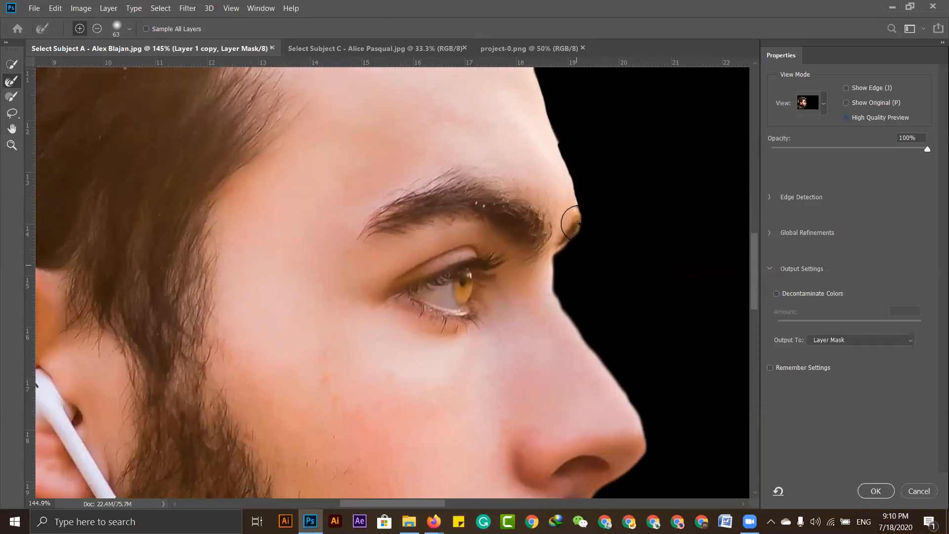
{"action": "left_click_drag", "start_coordinate": [579, 224], "coordinate": [572, 239]}
{"action": "key", "text": "bracketleft"}
{"action": "key", "text": "bracketleft"}
{"action": "key", "text": "bracketleft"}
{"action": "mouse_move", "coordinate": [578, 218]}
{"action": "left_mouse_down"}
{"action": "mouse_move", "coordinate": [557, 257]}
{"action": "mouse_move", "coordinate": [553, 292]}
{"action": "mouse_move", "coordinate": [563, 264]}
{"action": "left_mouse_up"}
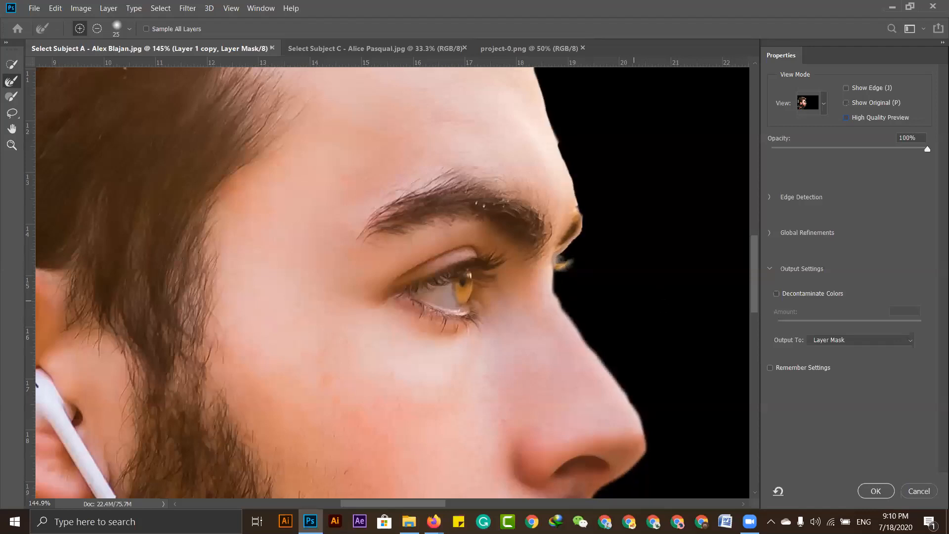
- Try to refine the moustache edge above the upper lip with the Refine Edge Brush, and undo the stroke
{"action": "scroll", "coordinate": [626, 348], "scroll_direction": "down", "scroll_amount": 5}
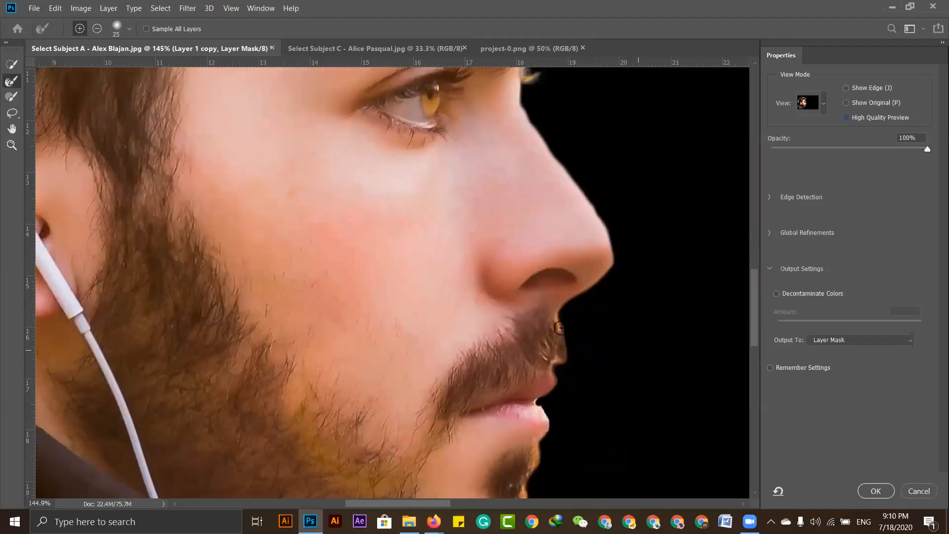
{"action": "left_click_drag", "start_coordinate": [567, 363], "coordinate": [557, 371]}
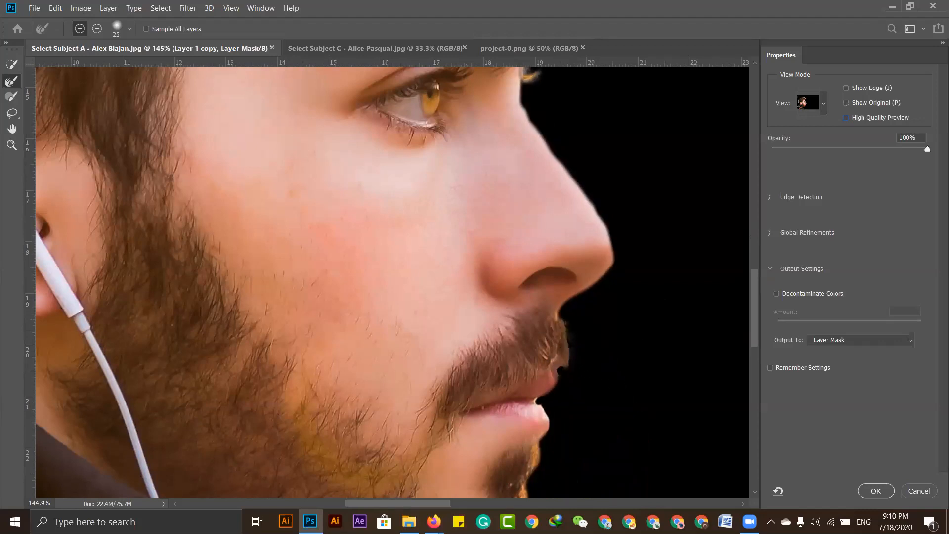
{"action": "key", "text": "ctrl+z"}
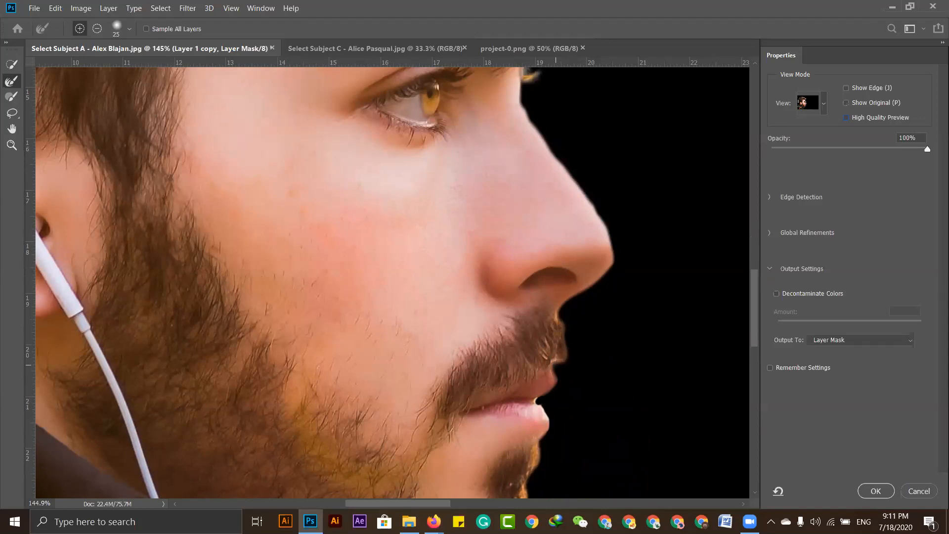
- Refine the beard edge at the front of the chin and along the underside of the jaw to the collar
{"action": "scroll", "coordinate": [628, 372], "scroll_direction": "down", "scroll_amount": 1}
{"action": "scroll", "coordinate": [628, 372], "scroll_direction": "down", "scroll_amount": 5}
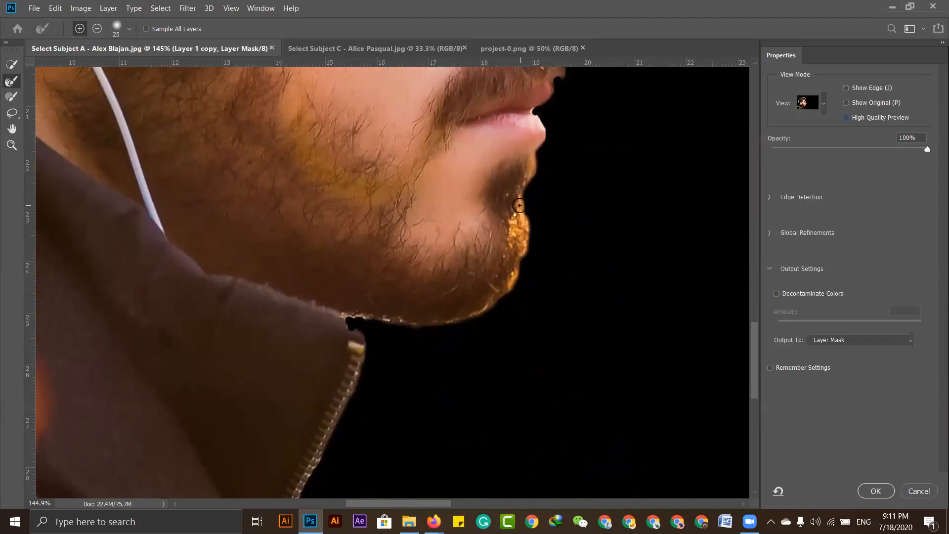
{"action": "left_click_drag", "start_coordinate": [523, 239], "coordinate": [509, 285]}
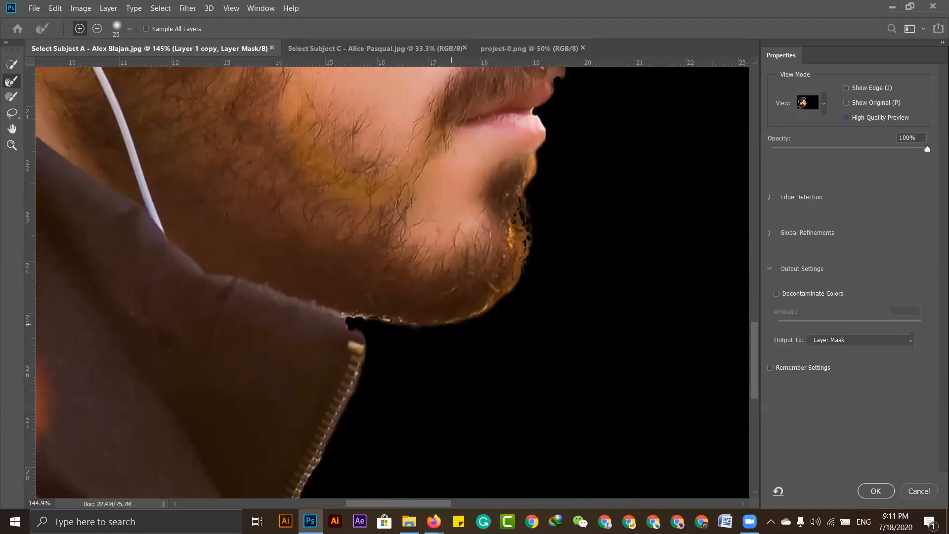
{"action": "left_click_drag", "start_coordinate": [350, 316], "coordinate": [455, 321]}
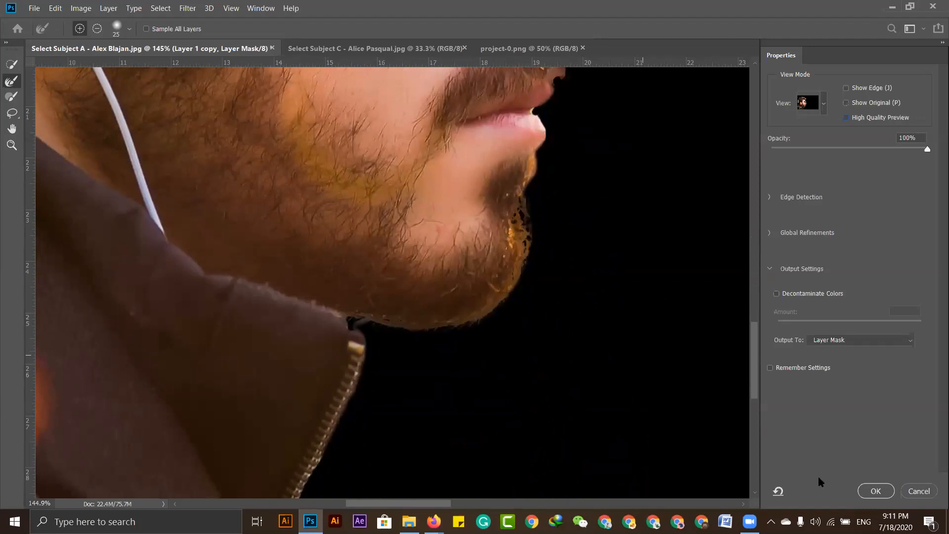
- Output the refined selection to a new layer with layer mask and finish Select and Mask
{"action": "left_click", "coordinate": [851, 341]}
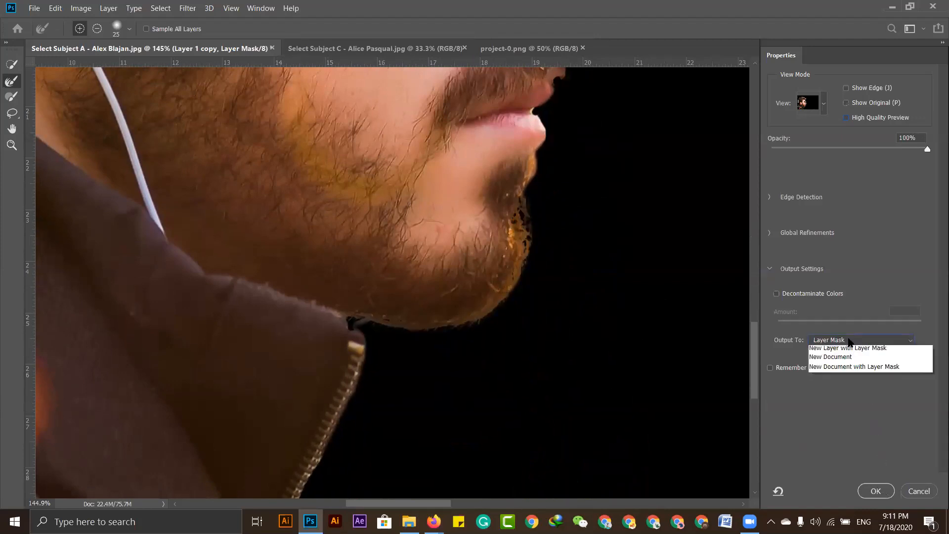
{"action": "left_click", "coordinate": [855, 379]}
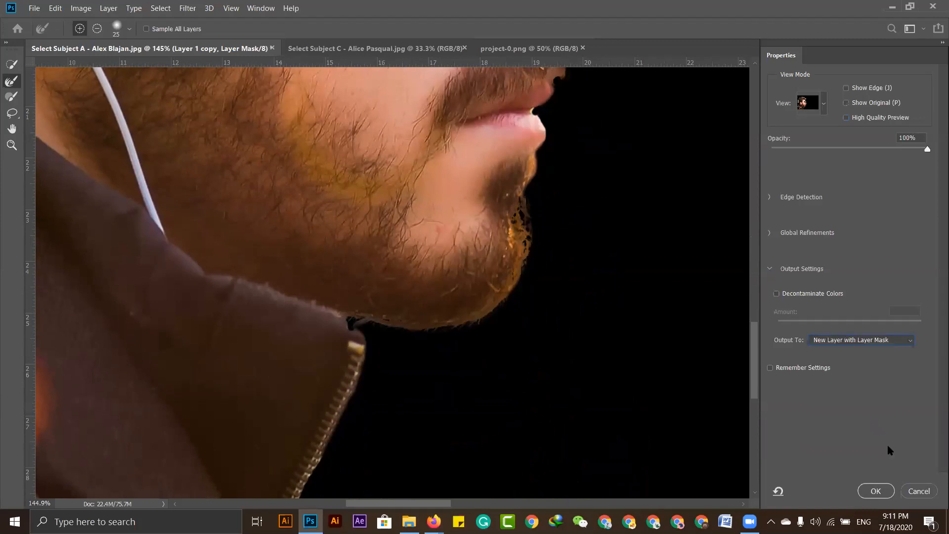
{"action": "left_click", "coordinate": [876, 491]}
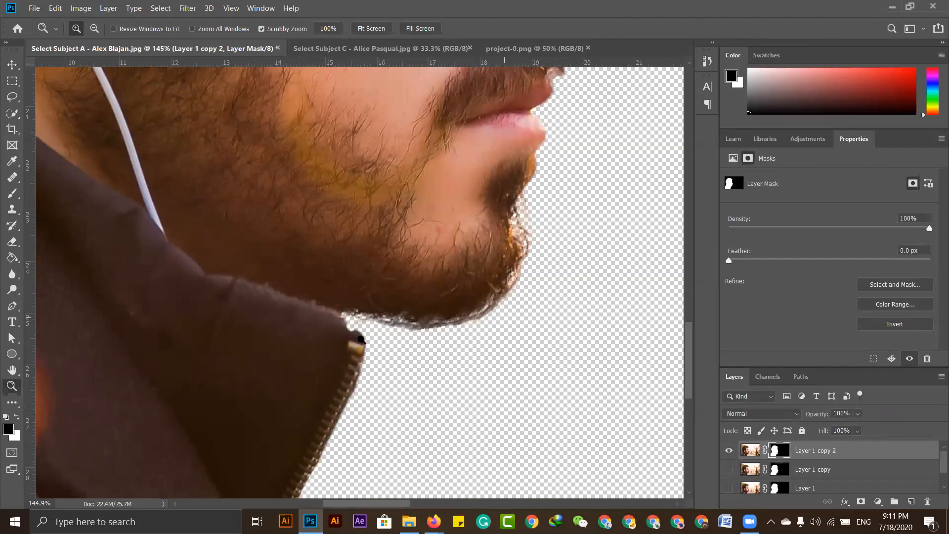
- Examine the cut-out edges around the beard, face and hair at high zoom, and then the whole figure
{"action": "left_click_drag", "start_coordinate": [433, 239], "coordinate": [447, 428]}
{"action": "left_click_drag", "start_coordinate": [519, 284], "coordinate": [523, 365]}
{"action": "left_click_drag", "start_coordinate": [441, 79], "coordinate": [506, 374]}
{"action": "left_click_drag", "start_coordinate": [396, 94], "coordinate": [405, 291]}
{"action": "left_click_drag", "start_coordinate": [523, 218], "coordinate": [493, 300]}
{"action": "left_click_drag", "start_coordinate": [421, 193], "coordinate": [493, 211]}
{"action": "left_click_drag", "start_coordinate": [310, 307], "coordinate": [411, 251]}
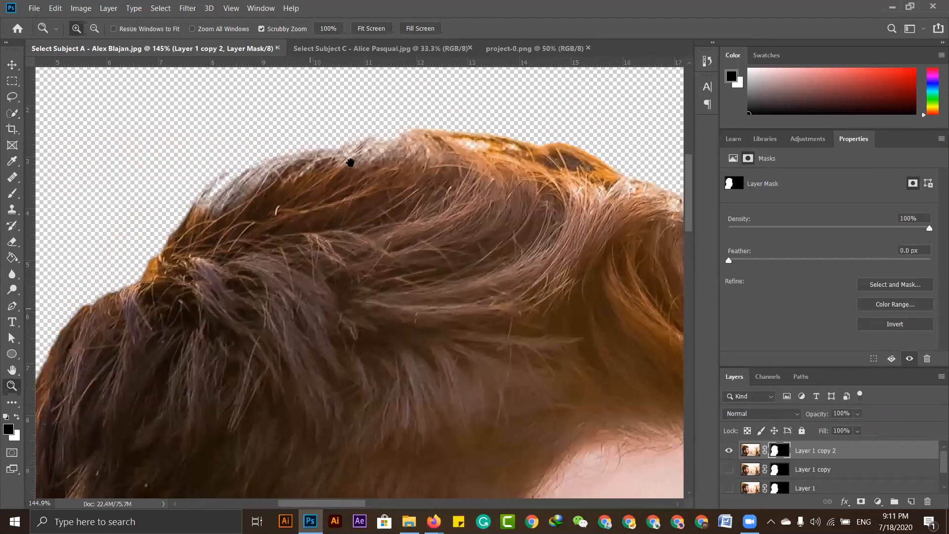
{"action": "left_click_drag", "start_coordinate": [256, 323], "coordinate": [547, 421]}
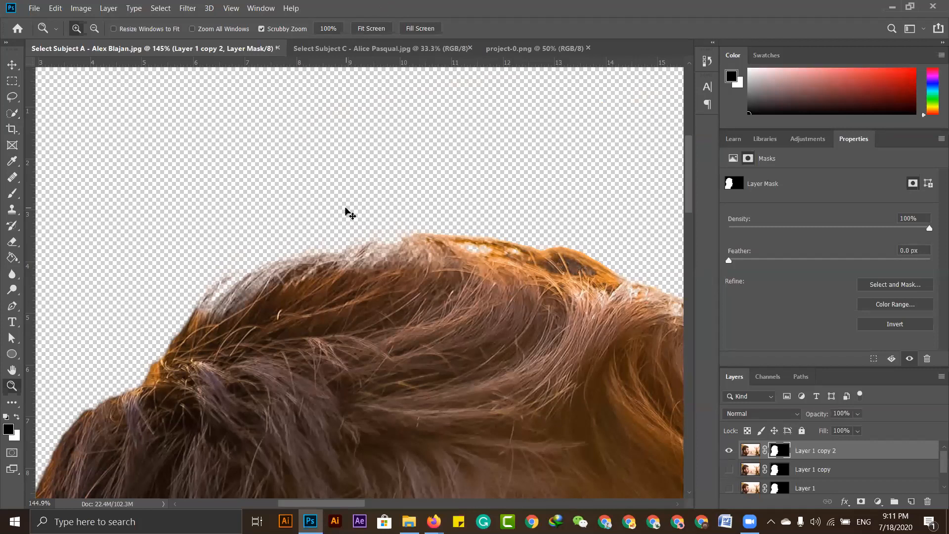
{"action": "key", "text": "ctrl+0"}
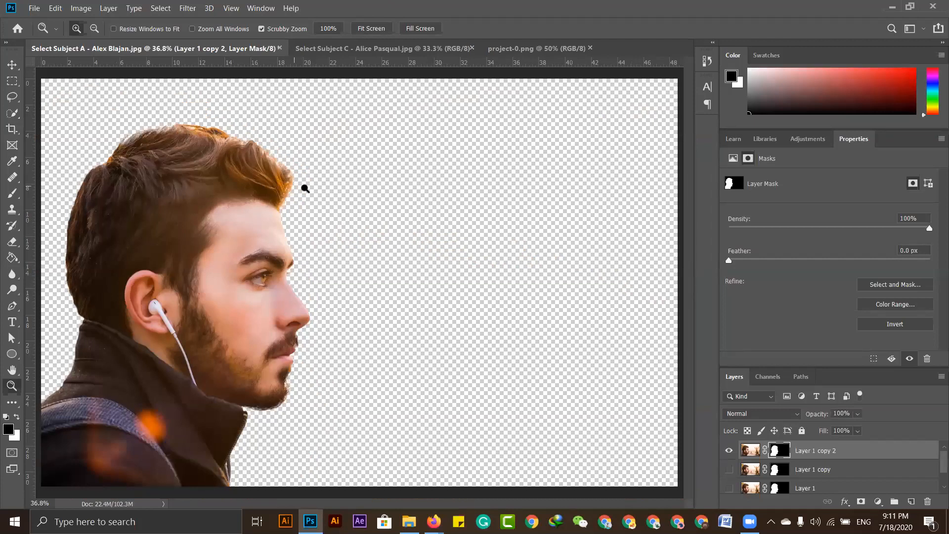
- Activate the Move tool and target the image of Layer 1 copy 2 instead of its mask
{"action": "key", "text": "v"}
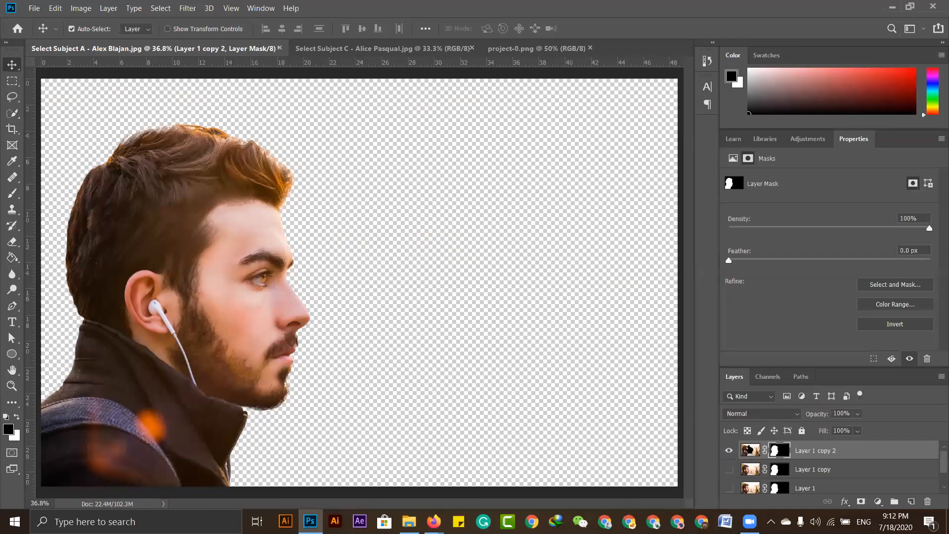
{"action": "left_click", "coordinate": [750, 450]}
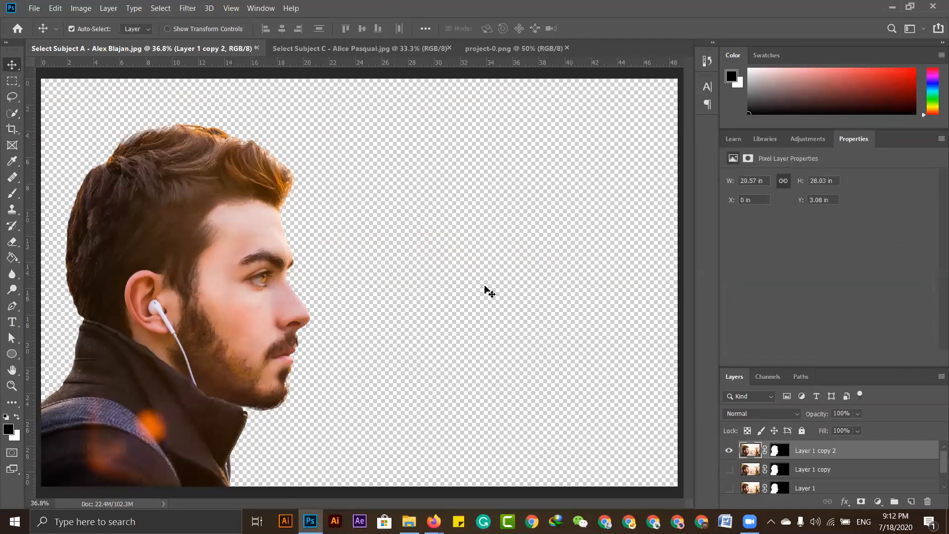
{"action": "key", "text": "ctrl+Tab"}
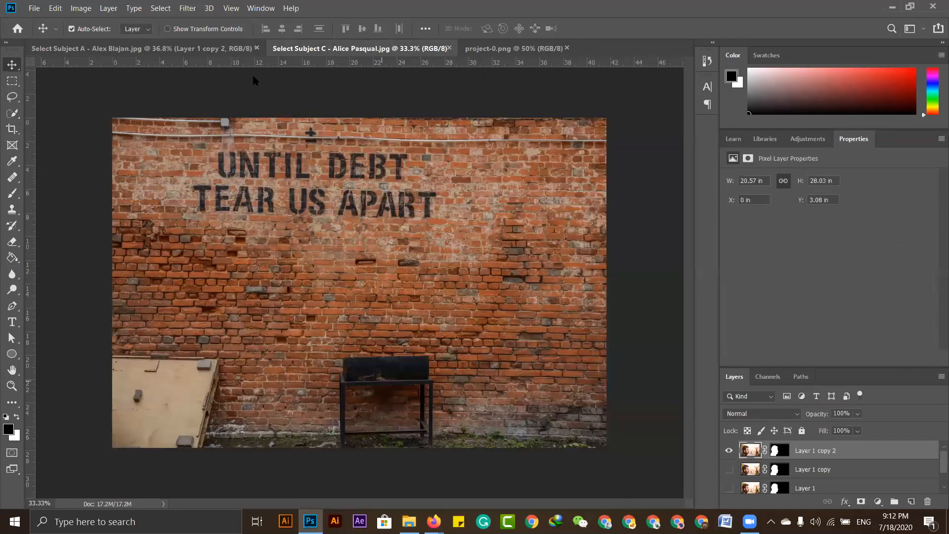
{"action": "right_click", "coordinate": [746, 450]}
{"action": "left_click", "coordinate": [859, 454]}
{"action": "right_click", "coordinate": [865, 450]}
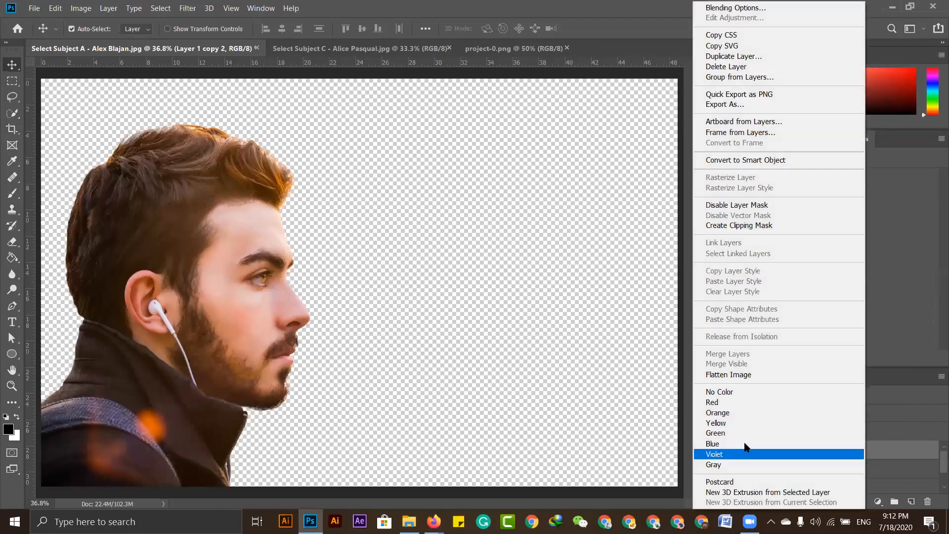
{"action": "key", "text": "Escape"}
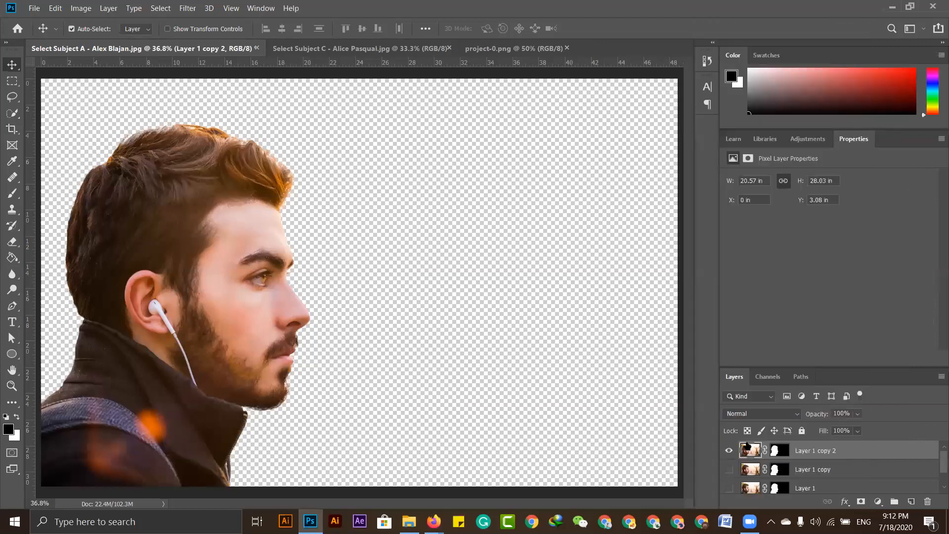
{"action": "right_click", "coordinate": [869, 452]}
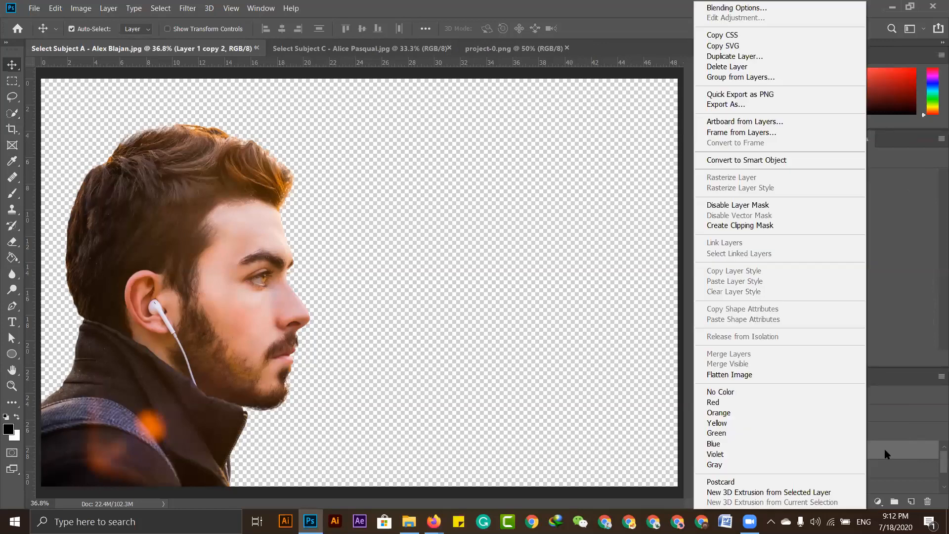
{"action": "key", "text": "Escape"}
{"action": "right_click", "coordinate": [751, 451]}
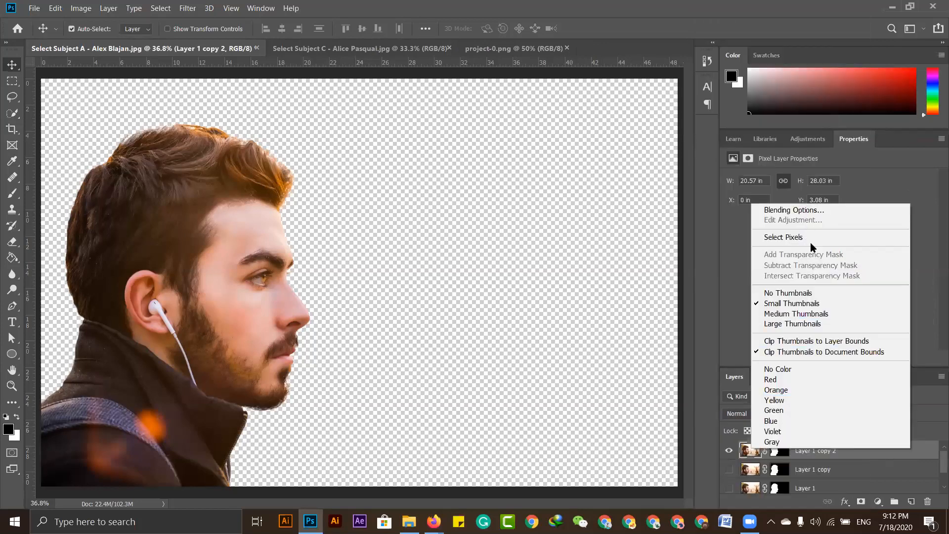
{"action": "left_click", "coordinate": [904, 455]}
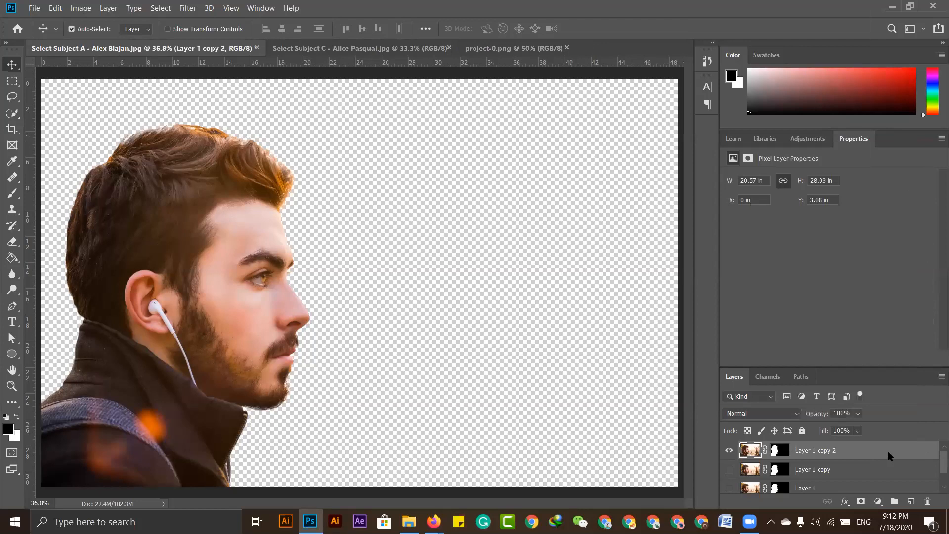
- Duplicate Layer 1 copy 2 into the Select Subject C brick wall document and show that document
{"action": "right_click", "coordinate": [888, 456]}
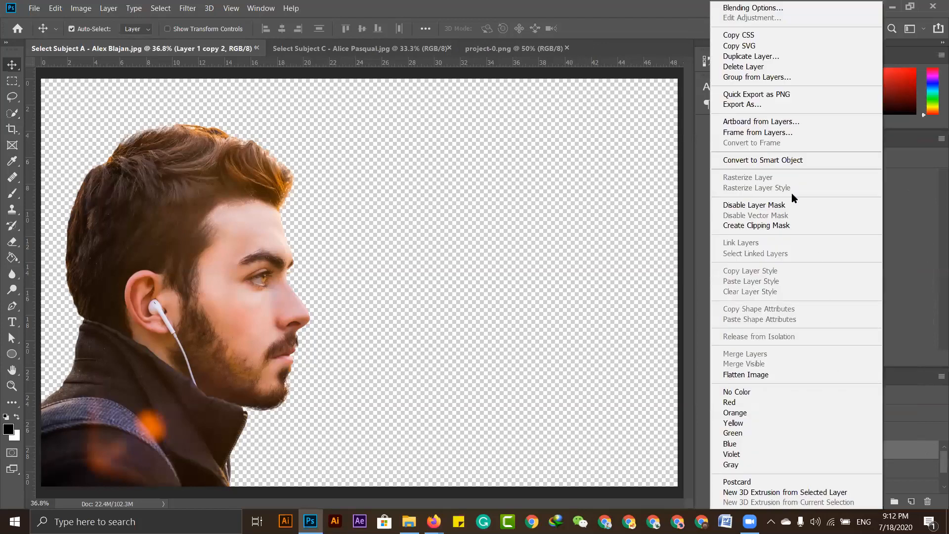
{"action": "left_click", "coordinate": [780, 58]}
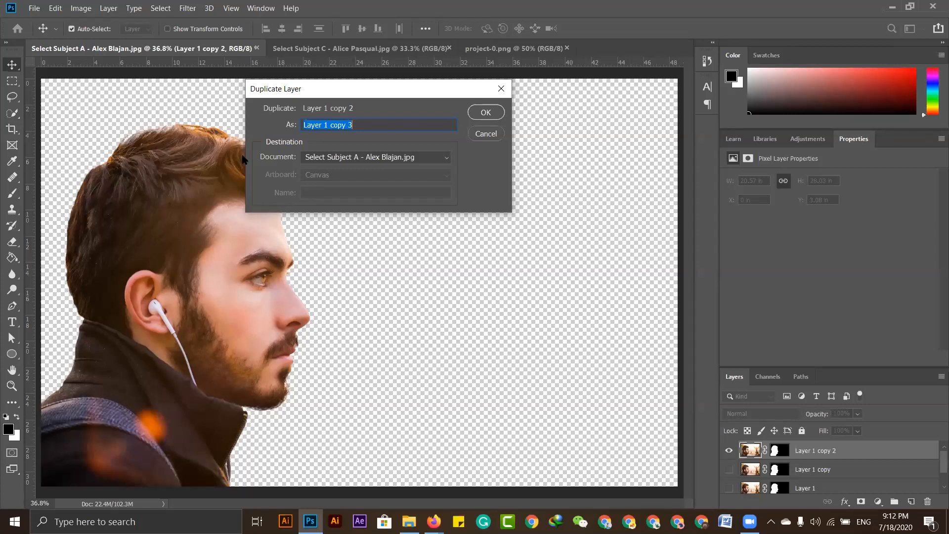
{"action": "left_click", "coordinate": [374, 157]}
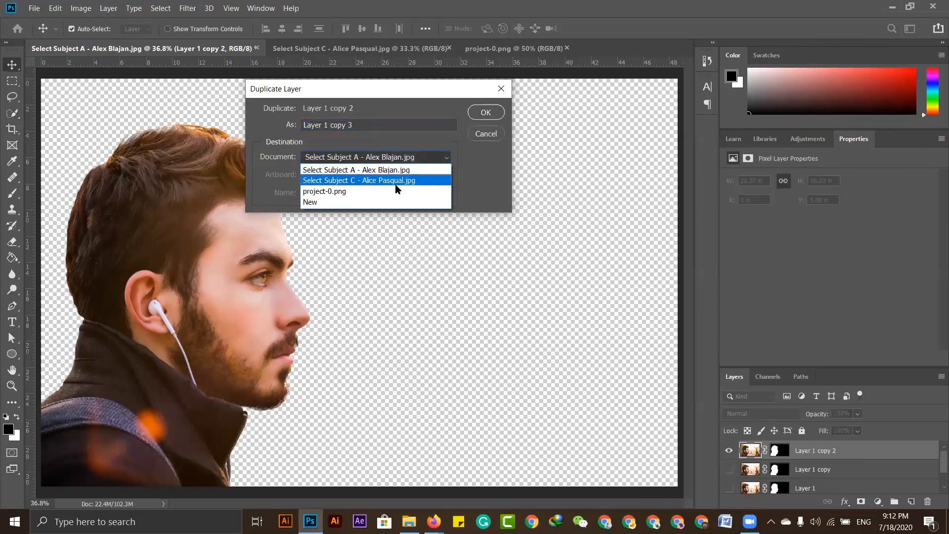
{"action": "left_click", "coordinate": [368, 181]}
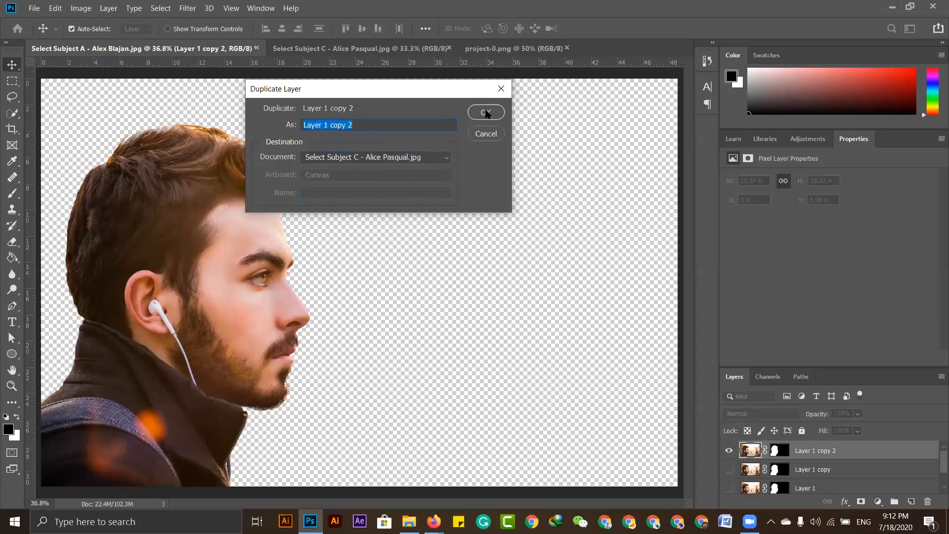
{"action": "left_click", "coordinate": [486, 113]}
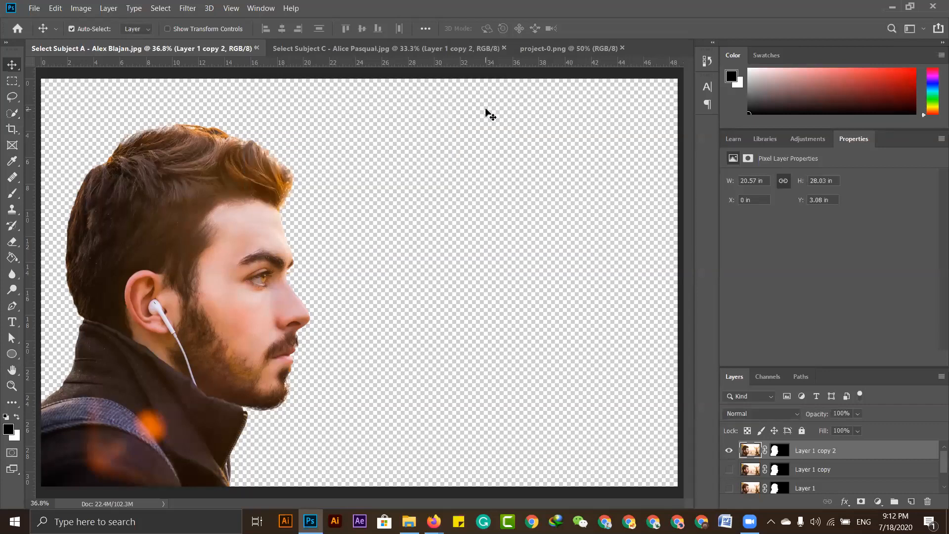
{"action": "left_click", "coordinate": [441, 53]}
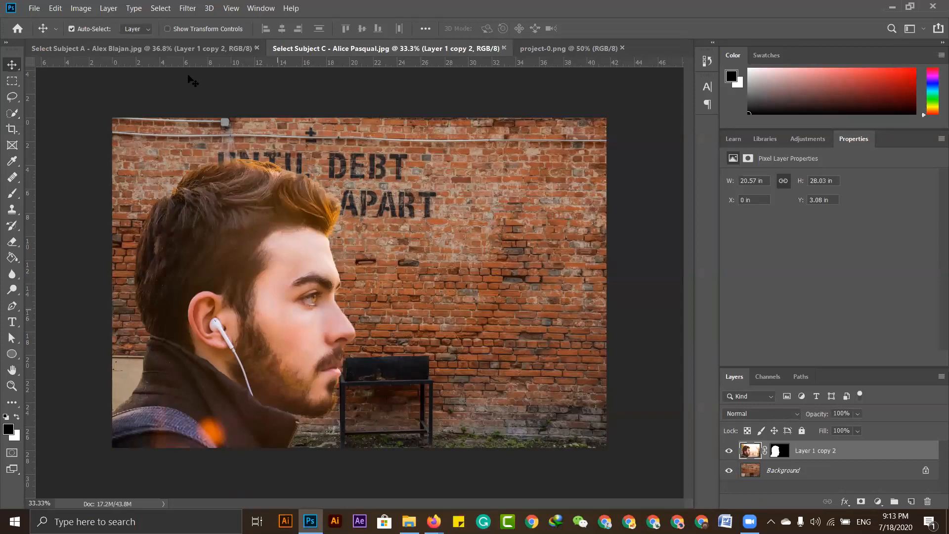
- Try to move the man across the brick wall, and undo the move
{"action": "left_click", "coordinate": [192, 48]}
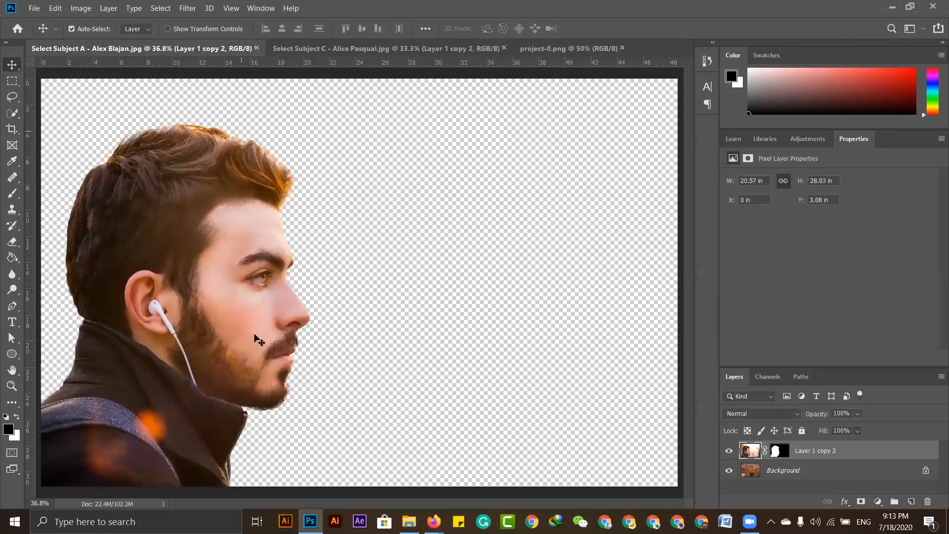
{"action": "left_click", "coordinate": [354, 49]}
{"action": "left_click_drag", "start_coordinate": [300, 336], "coordinate": [500, 318]}
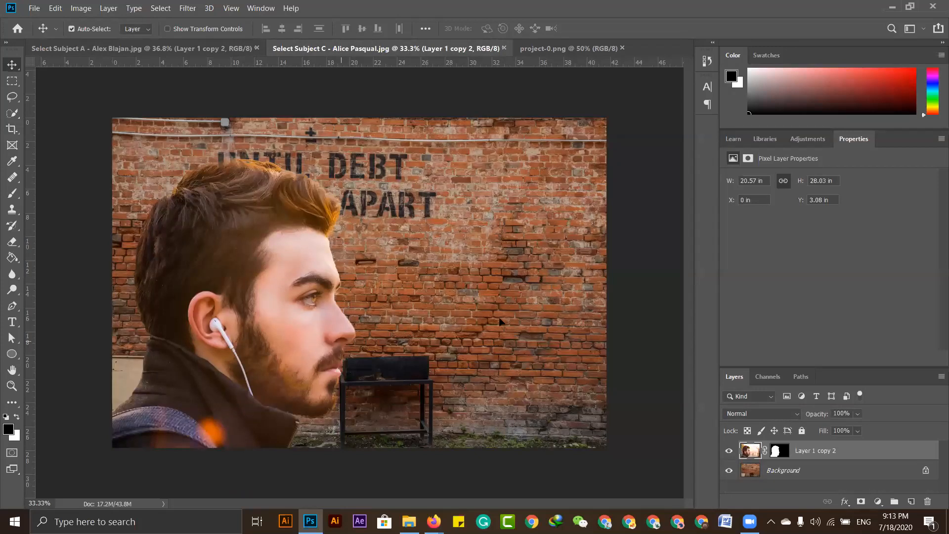
{"action": "key", "text": "ctrl+z"}
- Try to copy the masked man from his photo straight into the brick wall document with the Move tool, and undo it
{"action": "left_click", "coordinate": [185, 49]}
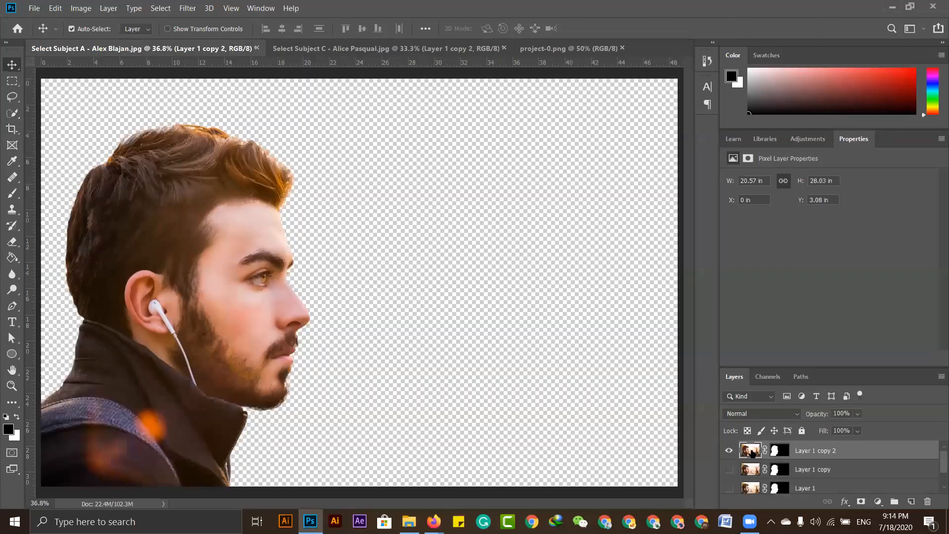
{"action": "left_click_drag", "start_coordinate": [218, 311], "coordinate": [494, 308]}
{"action": "key", "text": "ctrl"}
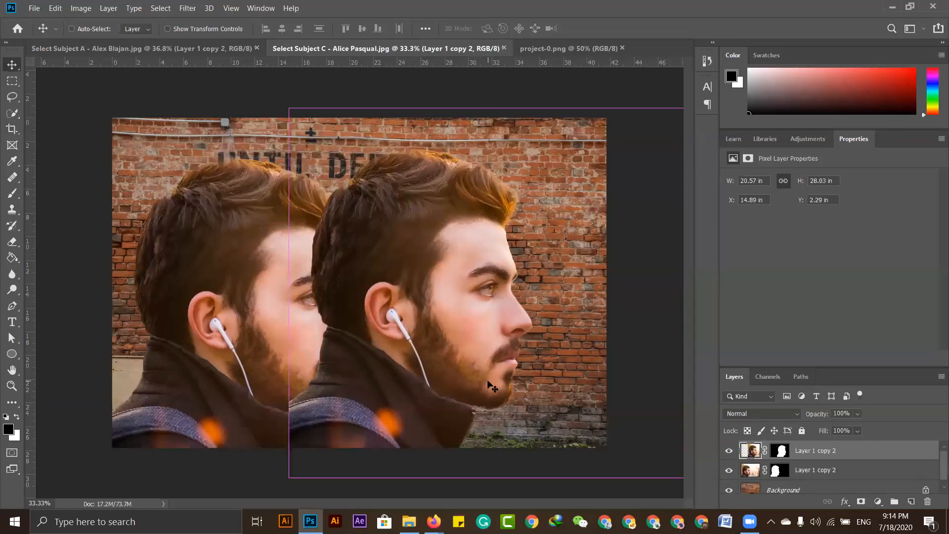
{"action": "key", "text": "ctrl+z"}
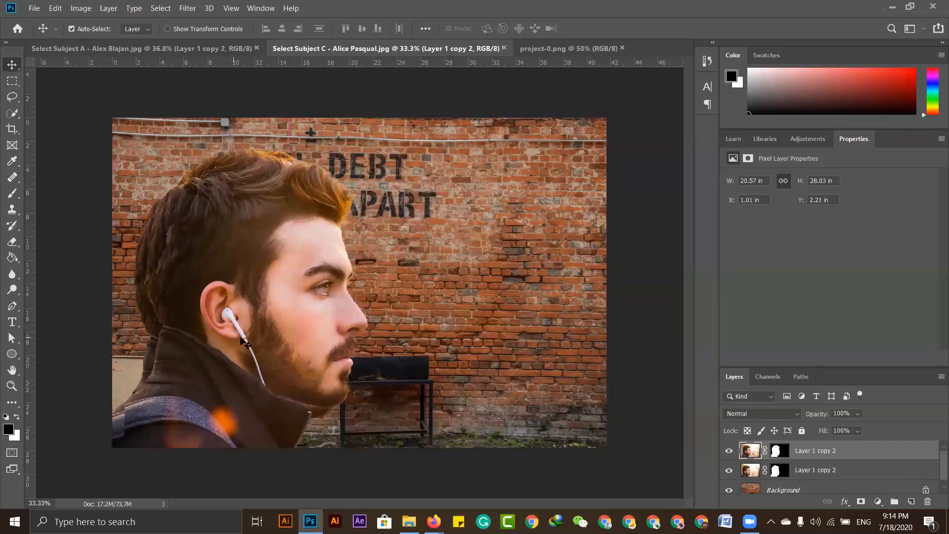
{"action": "key", "text": "ctrl+z"}
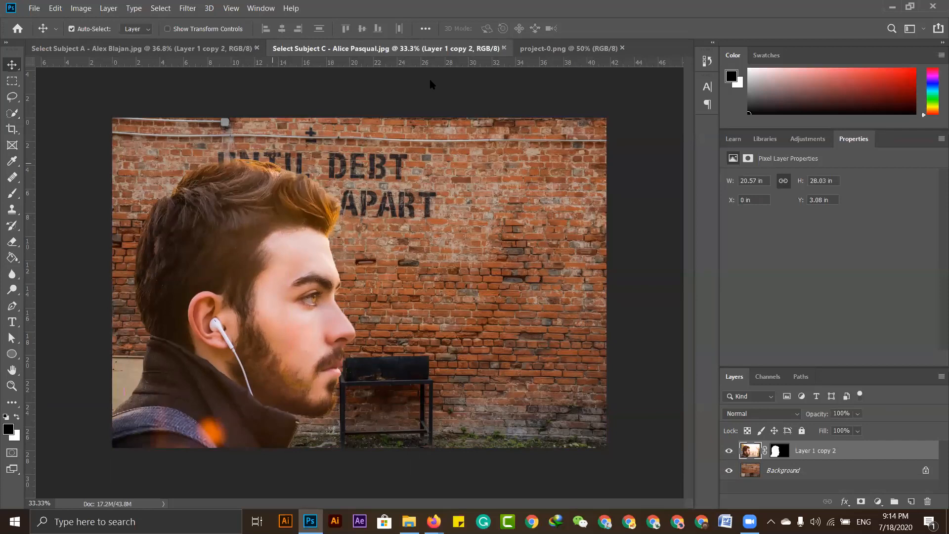
- Compare the man on the brick wall with the finished reference project-0.png
{"action": "left_click", "coordinate": [583, 50]}
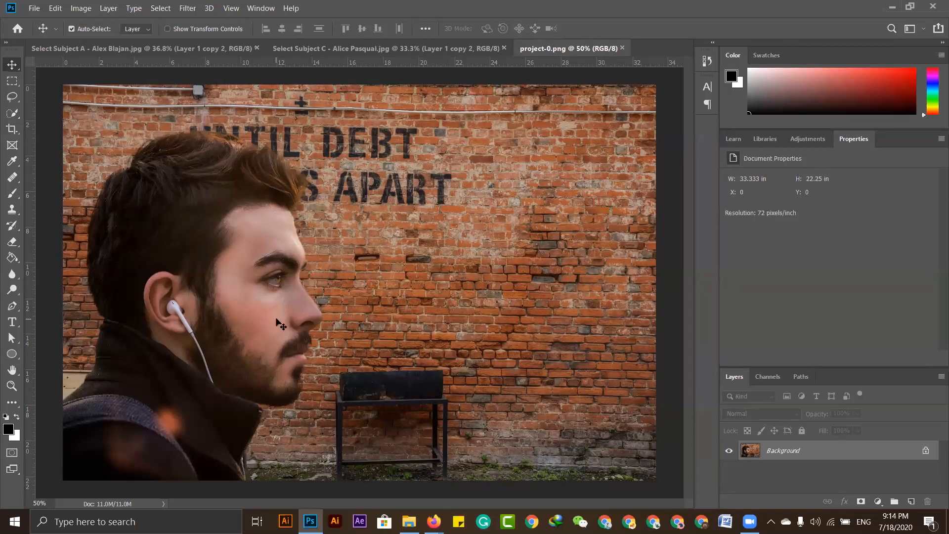
{"action": "left_click", "coordinate": [442, 48]}
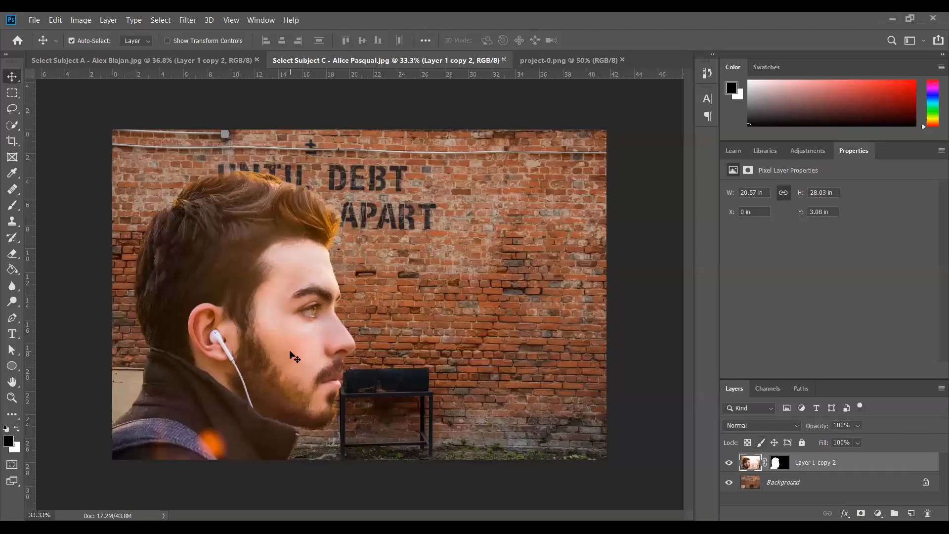
{"action": "key", "text": "z"}
{"action": "left_click", "coordinate": [306, 357]}
{"action": "left_click_drag", "start_coordinate": [306, 357], "coordinate": [377, 445]}
- Duplicate the Background layer and hide both the original Background and Layer 1 copy 2
{"action": "left_click", "coordinate": [729, 464]}
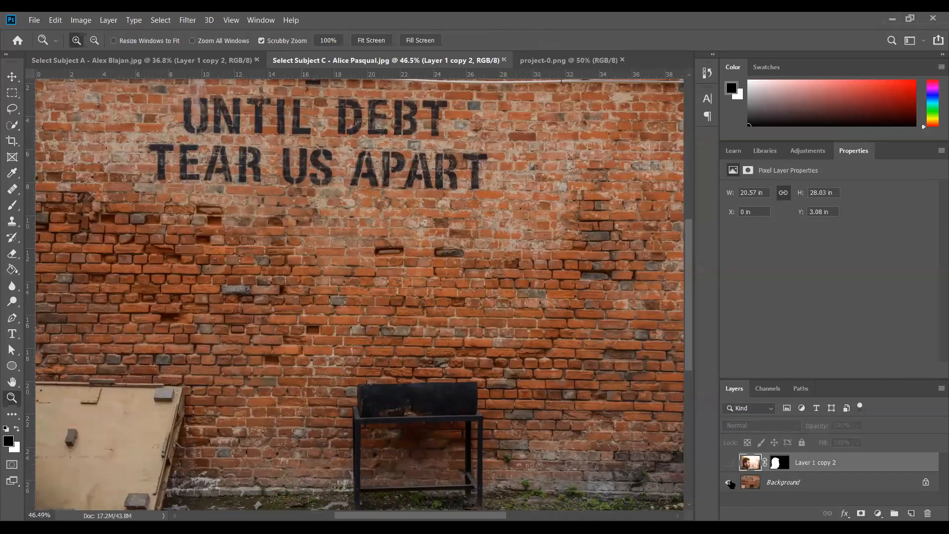
{"action": "key", "text": "alt+bracketleft"}
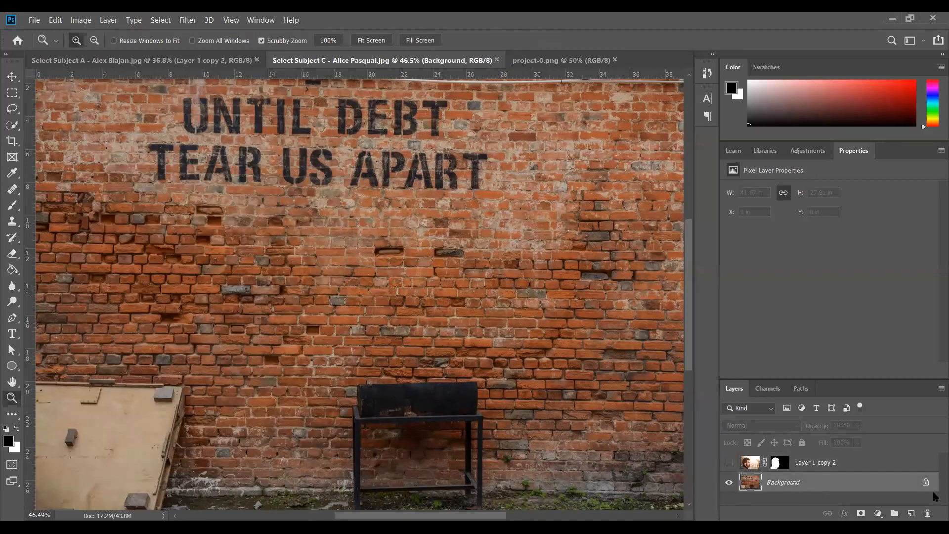
{"action": "key", "text": "ctrl+j"}
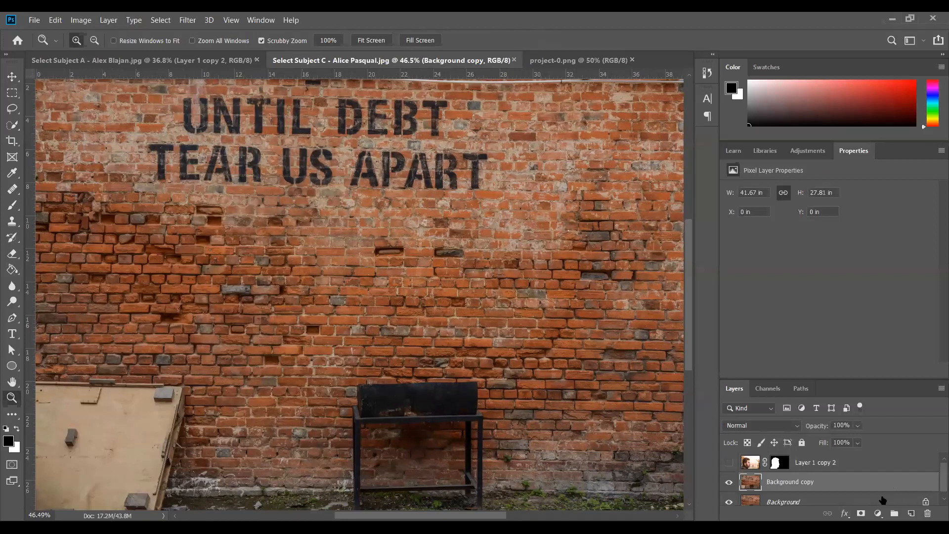
{"action": "left_click", "coordinate": [729, 502]}
- Mask the Background copy to a rectangular marquee around the black box and the upper part of its stand
{"action": "left_click", "coordinate": [12, 94]}
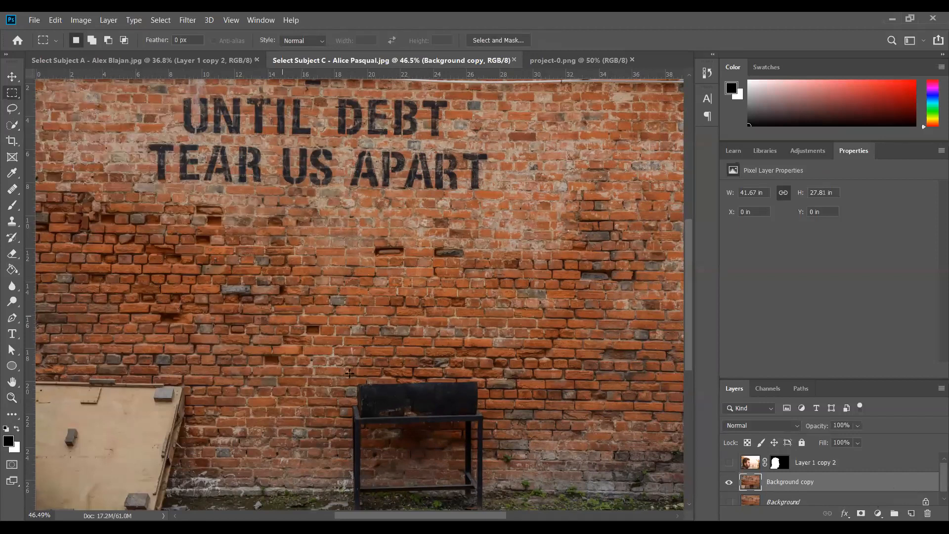
{"action": "left_click_drag", "start_coordinate": [342, 357], "coordinate": [493, 439]}
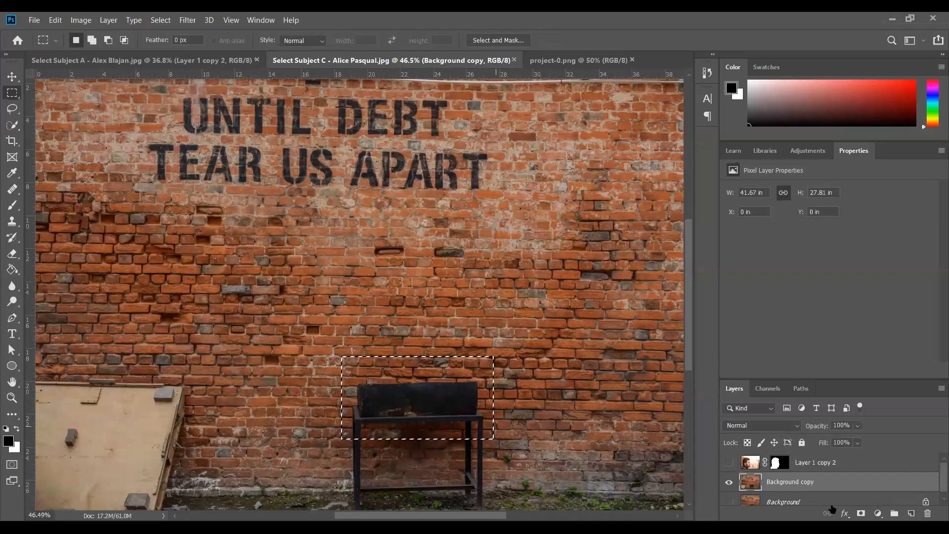
{"action": "left_click", "coordinate": [862, 514]}
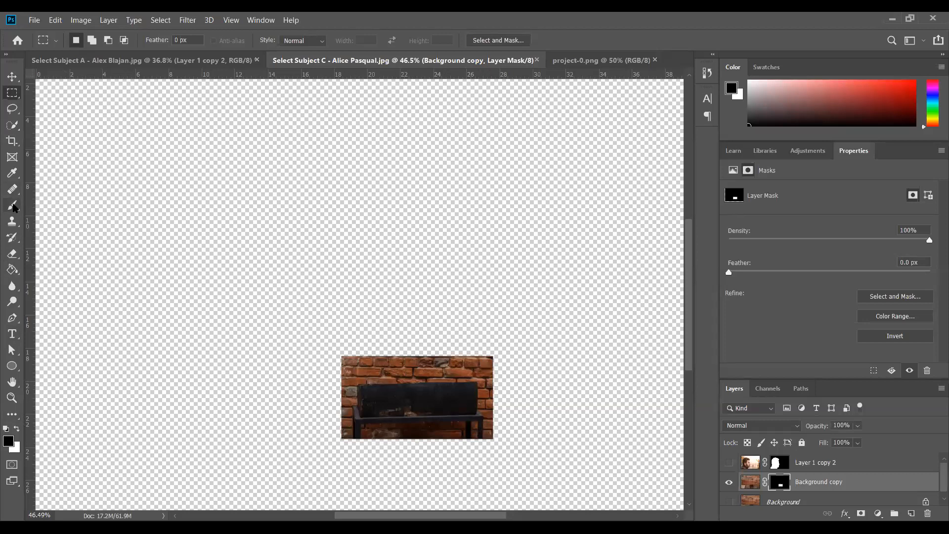
- Paint with a soft black Brush on the Background copy's mask to hide the upper-right bricks and part of the black box
{"action": "left_click", "coordinate": [12, 206]}
{"action": "right_click", "coordinate": [13, 204]}
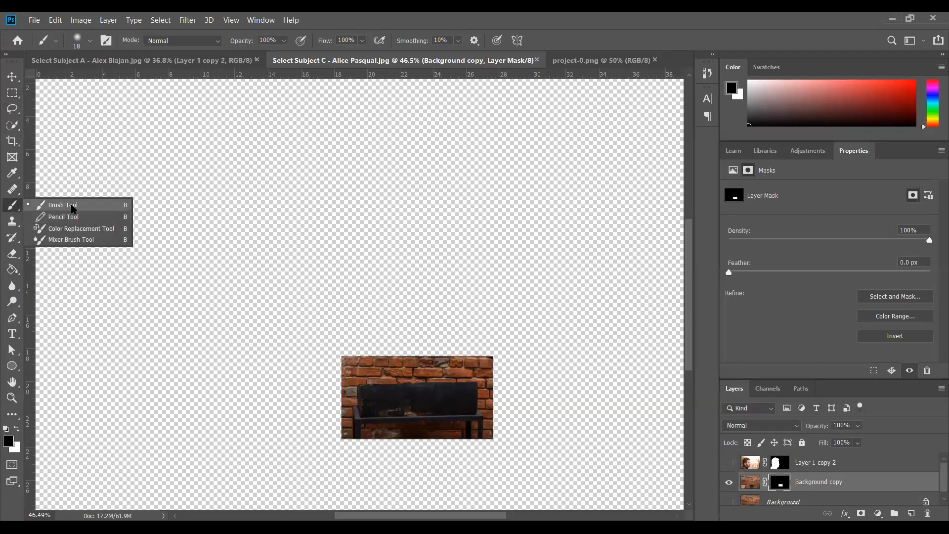
{"action": "left_click", "coordinate": [60, 205]}
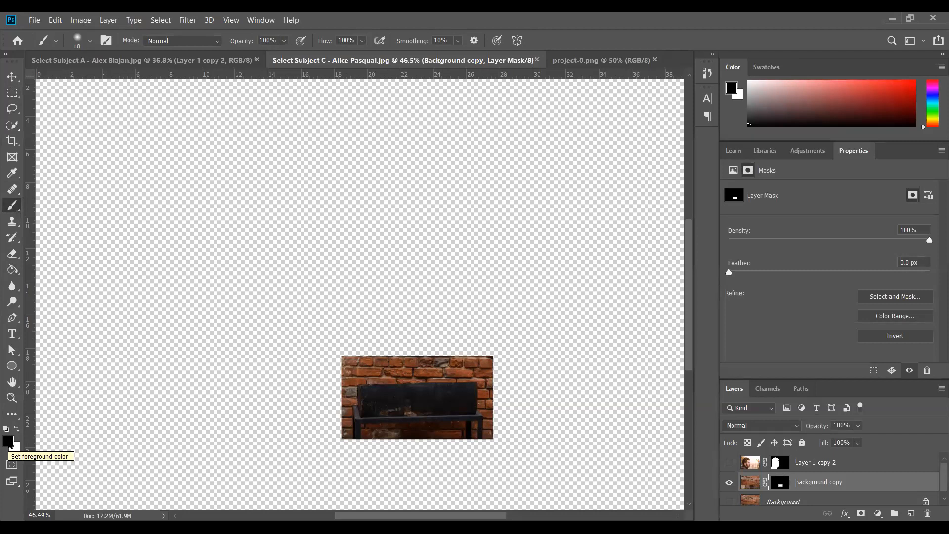
{"action": "left_click", "coordinate": [8, 442]}
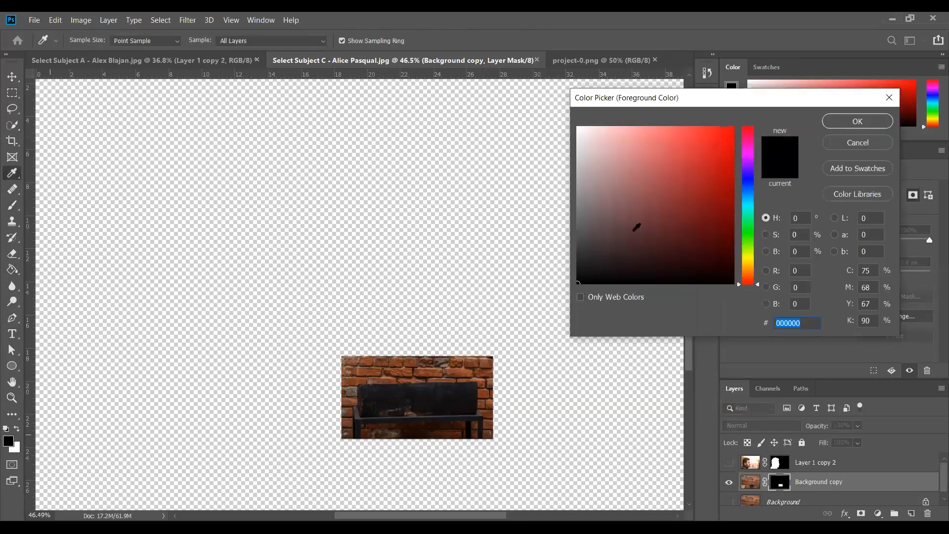
{"action": "left_click", "coordinate": [864, 121]}
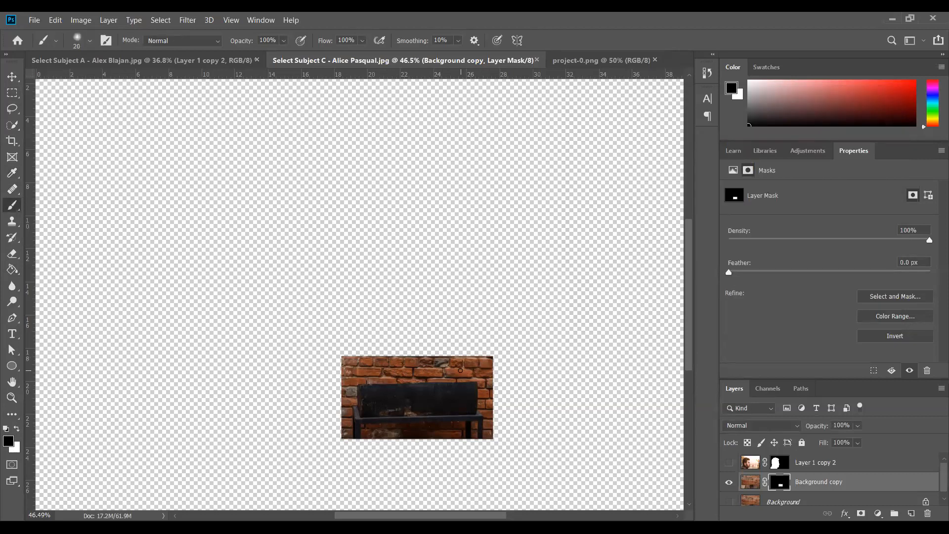
{"action": "key", "text": "z"}
{"action": "left_click_drag", "start_coordinate": [438, 404], "coordinate": [504, 303]}
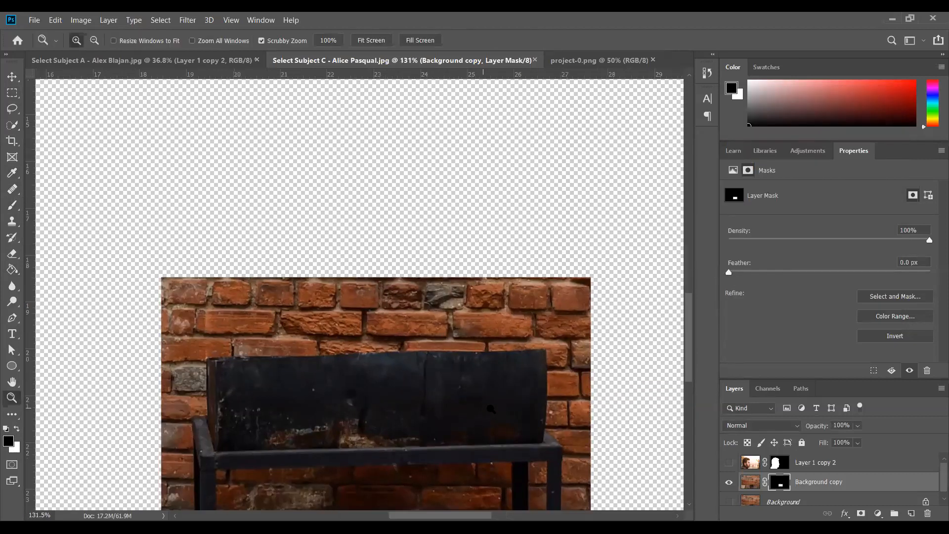
{"action": "left_click", "coordinate": [457, 318]}
{"action": "left_click", "coordinate": [12, 204]}
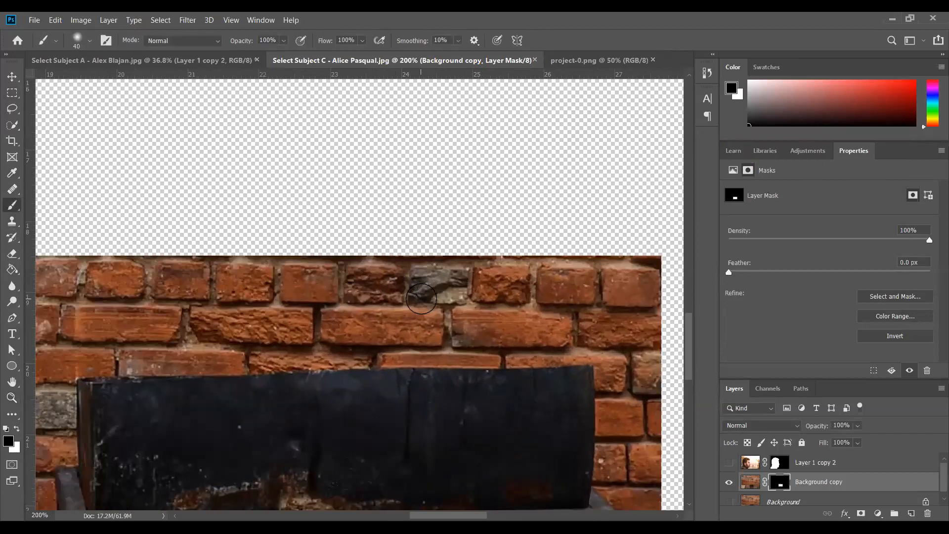
{"action": "mouse_move", "coordinate": [390, 296]}
{"action": "left_mouse_down"}
{"action": "mouse_move", "coordinate": [472, 300]}
{"action": "mouse_move", "coordinate": [404, 260]}
{"action": "mouse_move", "coordinate": [644, 270]}
{"action": "mouse_move", "coordinate": [656, 251]}
{"action": "mouse_move", "coordinate": [661, 308]}
{"action": "mouse_move", "coordinate": [648, 327]}
{"action": "mouse_move", "coordinate": [545, 323]}
{"action": "mouse_move", "coordinate": [401, 282]}
{"action": "mouse_move", "coordinate": [649, 294]}
{"action": "mouse_move", "coordinate": [481, 259]}
{"action": "mouse_move", "coordinate": [400, 266]}
{"action": "mouse_move", "coordinate": [411, 305]}
{"action": "mouse_move", "coordinate": [510, 391]}
{"action": "mouse_move", "coordinate": [583, 418]}
{"action": "mouse_move", "coordinate": [473, 338]}
{"action": "mouse_move", "coordinate": [598, 390]}
{"action": "mouse_move", "coordinate": [585, 343]}
{"action": "mouse_move", "coordinate": [673, 389]}
{"action": "mouse_move", "coordinate": [663, 364]}
{"action": "mouse_move", "coordinate": [425, 318]}
{"action": "mouse_move", "coordinate": [613, 301]}
{"action": "mouse_move", "coordinate": [588, 265]}
{"action": "mouse_move", "coordinate": [669, 352]}
{"action": "mouse_move", "coordinate": [629, 374]}
{"action": "mouse_move", "coordinate": [642, 366]}
{"action": "mouse_move", "coordinate": [605, 425]}
{"action": "mouse_move", "coordinate": [465, 423]}
{"action": "mouse_move", "coordinate": [485, 422]}
{"action": "left_mouse_up"}
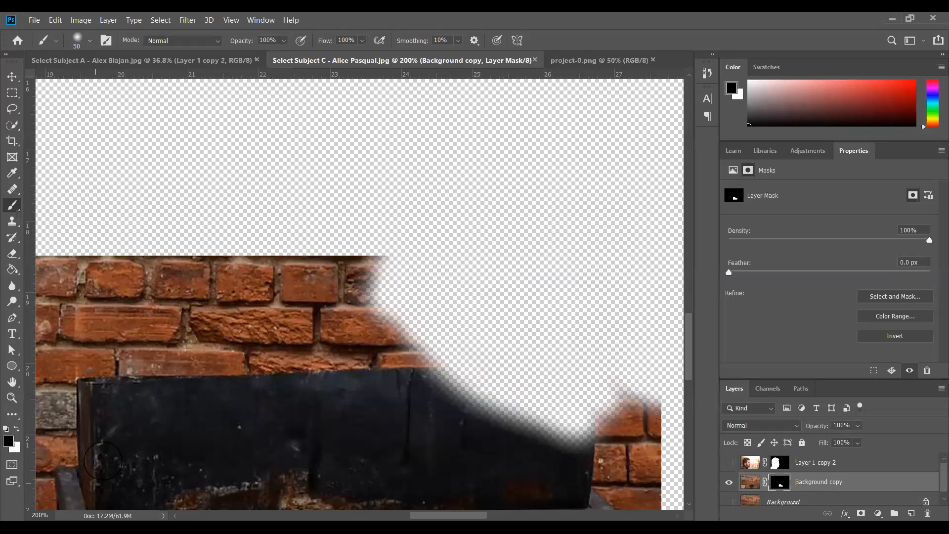
- Switch the foreground to white and paint on the mask to restore the hidden right part of the black box
{"action": "left_click", "coordinate": [16, 449]}
{"action": "left_click", "coordinate": [837, 145]}
{"action": "left_click", "coordinate": [16, 430]}
{"action": "mouse_move", "coordinate": [452, 389]}
{"action": "left_mouse_down"}
{"action": "mouse_move", "coordinate": [589, 387]}
{"action": "mouse_move", "coordinate": [404, 386]}
{"action": "mouse_move", "coordinate": [673, 391]}
{"action": "mouse_move", "coordinate": [469, 400]}
{"action": "mouse_move", "coordinate": [599, 413]}
{"action": "mouse_move", "coordinate": [489, 427]}
{"action": "mouse_move", "coordinate": [576, 442]}
{"action": "left_mouse_up"}
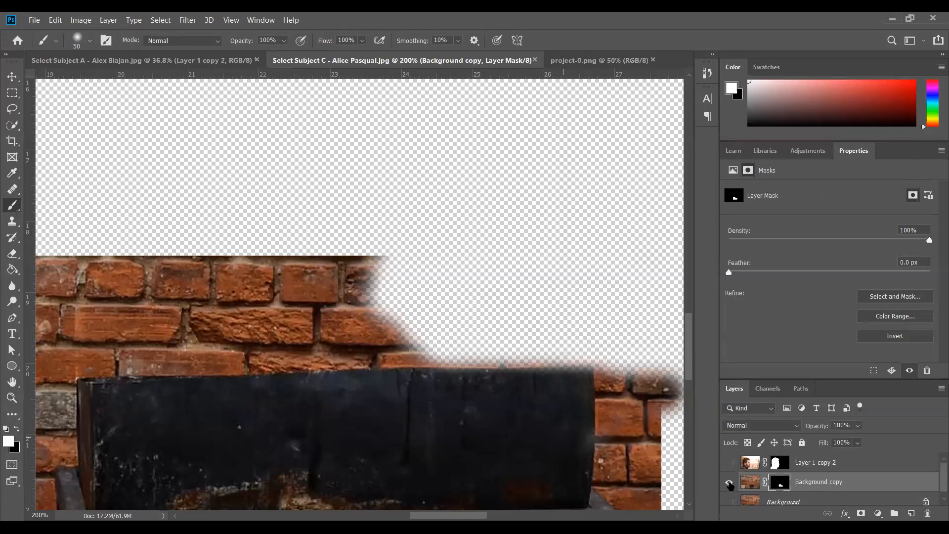
- Show only the original Background layer, choose the Eraser tool, unlock that layer, and enlarge the layer list
{"action": "left_click", "coordinate": [729, 502], "text": "alt"}
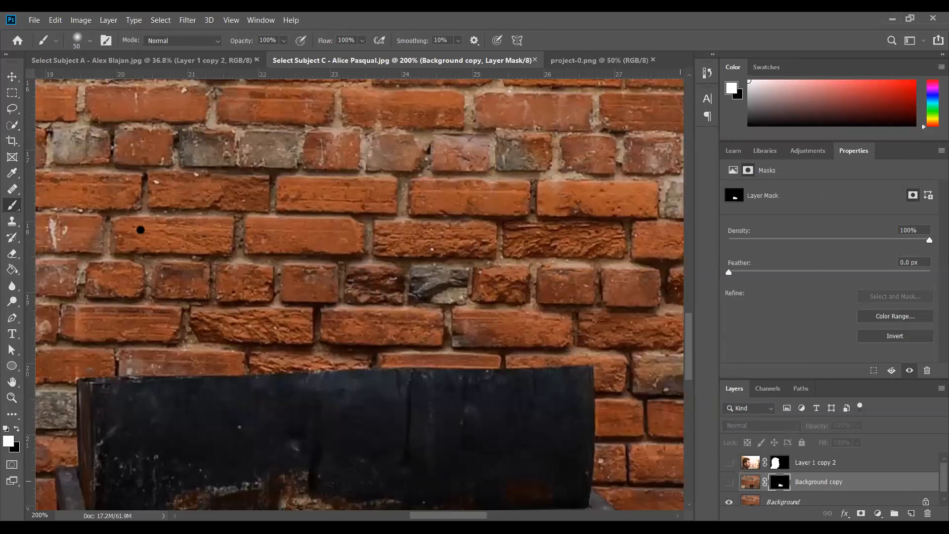
{"action": "left_click", "coordinate": [13, 257]}
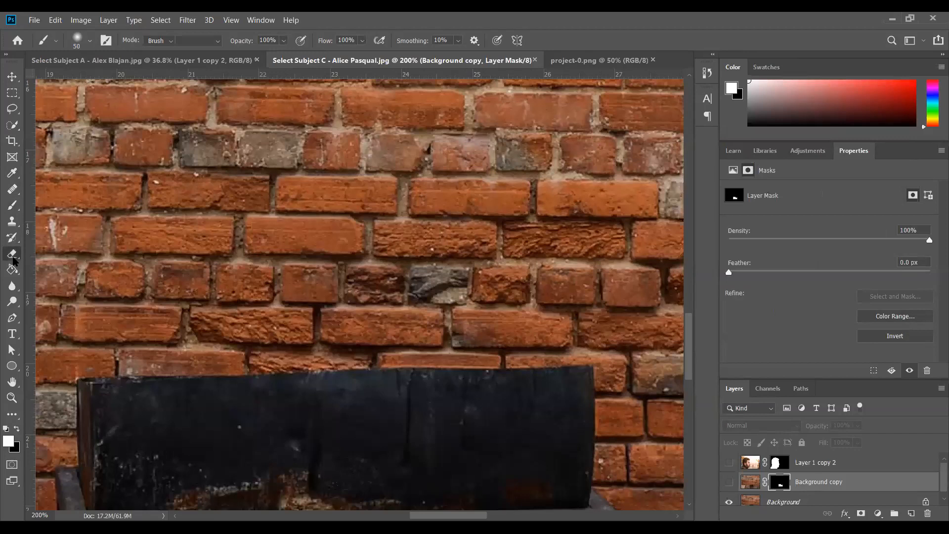
{"action": "left_click", "coordinate": [63, 256]}
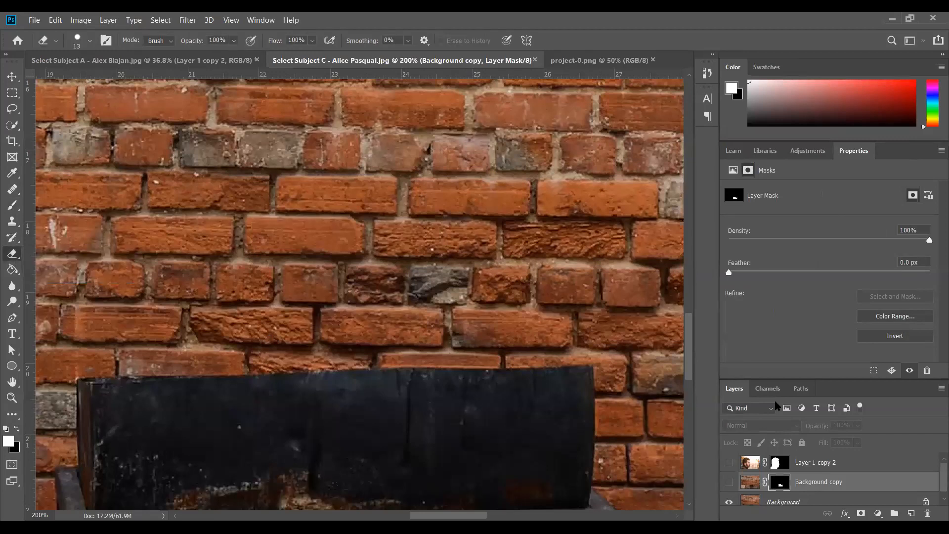
{"action": "scroll", "coordinate": [818, 433], "scroll_direction": "down", "scroll_amount": 1}
{"action": "left_click", "coordinate": [926, 502]}
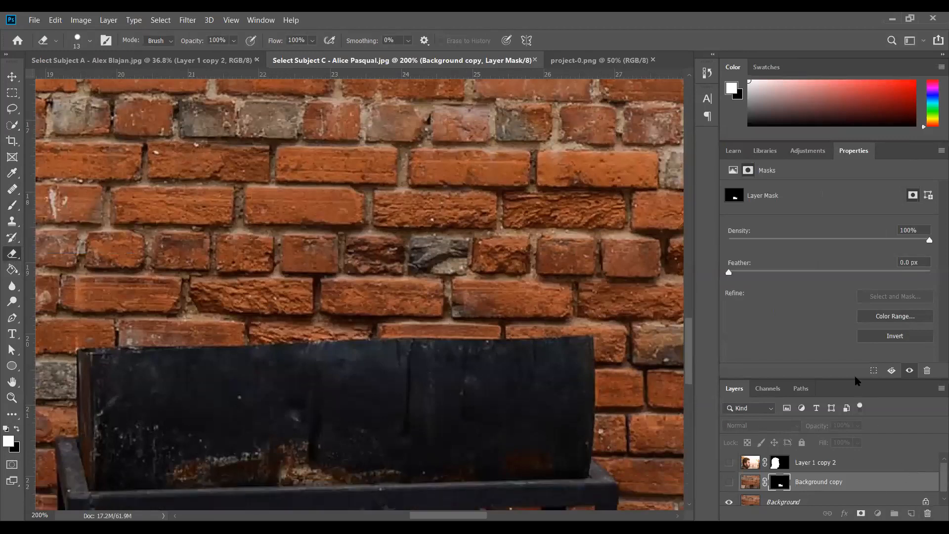
{"action": "left_click_drag", "start_coordinate": [878, 377], "coordinate": [880, 262]}
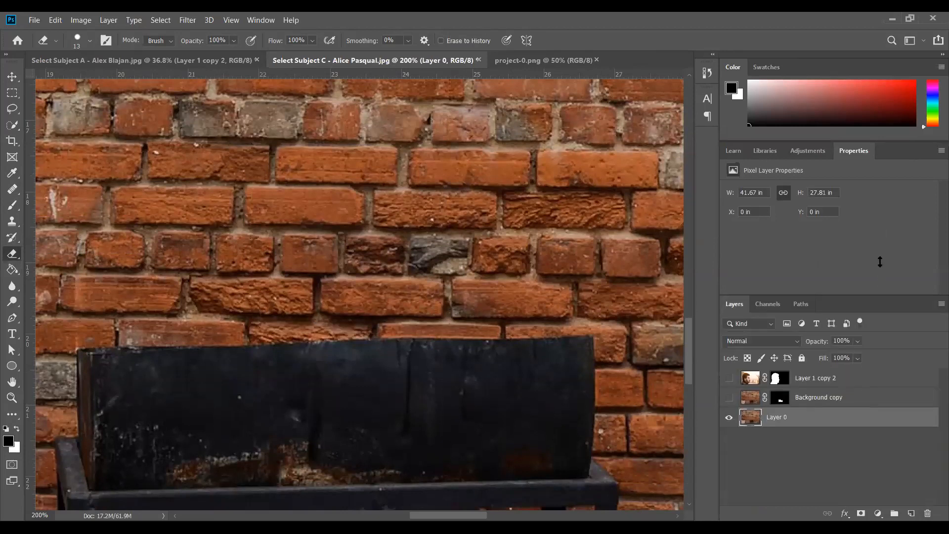
- Erase two strokes across the bricks and black box on Layer 0, and undo both
{"action": "mouse_move", "coordinate": [176, 290]}
{"action": "left_mouse_down"}
{"action": "mouse_move", "coordinate": [207, 284]}
{"action": "mouse_move", "coordinate": [129, 279]}
{"action": "mouse_move", "coordinate": [213, 281]}
{"action": "left_mouse_up"}
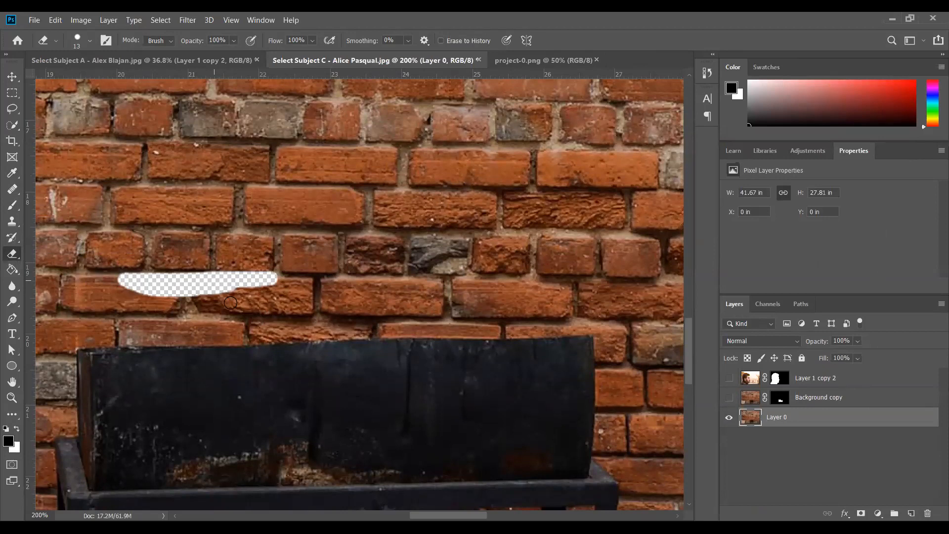
{"action": "left_click_drag", "start_coordinate": [235, 313], "coordinate": [355, 412]}
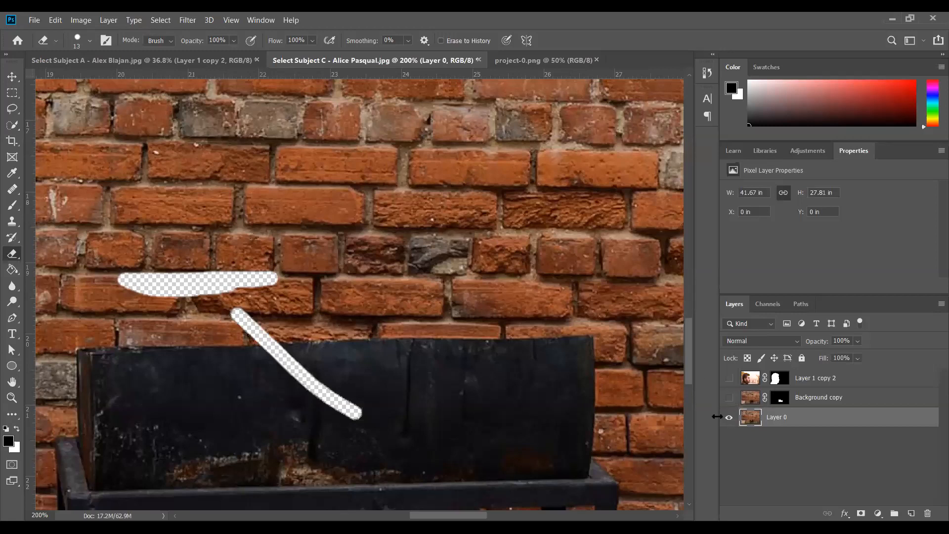
{"action": "key", "text": "ctrl+z"}
{"action": "key", "text": "ctrl+z"}
- Hide Layer 0, show the Background copy, and try an Eraser stroke across the black box on its mask, undoing it
{"action": "left_click", "coordinate": [729, 417]}
{"action": "left_click", "coordinate": [729, 398]}
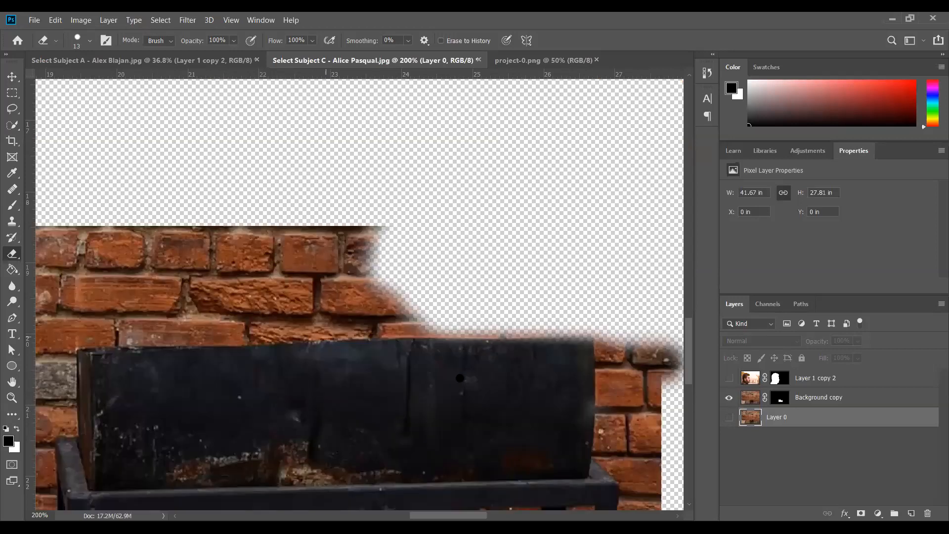
{"action": "left_click", "coordinate": [781, 401]}
{"action": "key", "text": "x"}
{"action": "left_click_drag", "start_coordinate": [349, 337], "coordinate": [464, 403]}
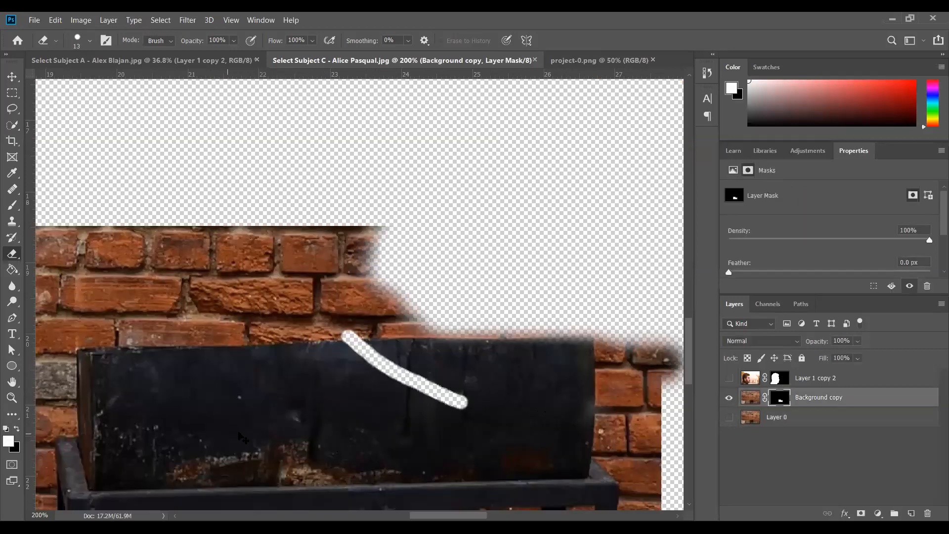
{"action": "key", "text": "ctrl+z"}
- Brush a diagonal black stroke on the Background copy's mask from the bricks into the left half of the black box
{"action": "left_click", "coordinate": [12, 204]}
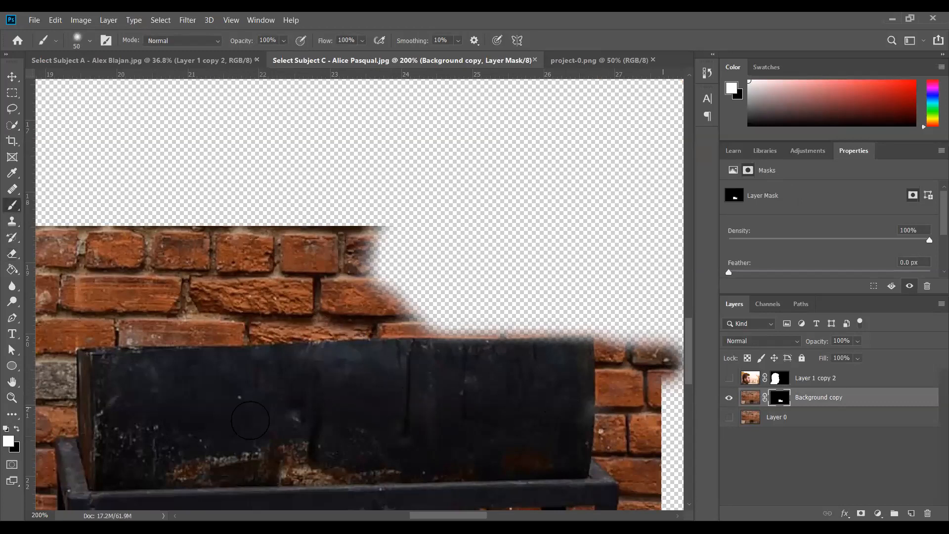
{"action": "key", "text": "x"}
{"action": "left_click_drag", "start_coordinate": [196, 330], "coordinate": [324, 421]}
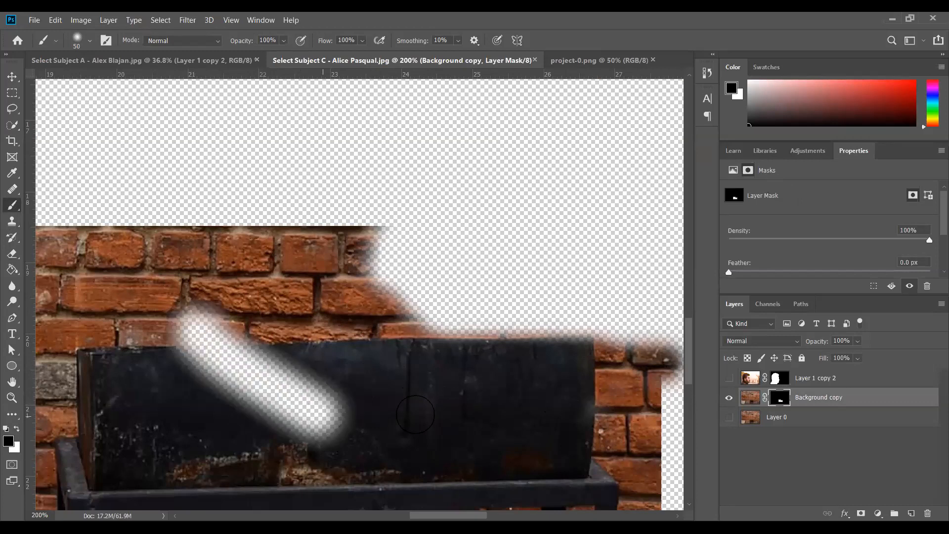
- Switch the foreground back to white and paint over the lower part of the diagonal gap to restore the black box
{"action": "left_click", "coordinate": [12, 444]}
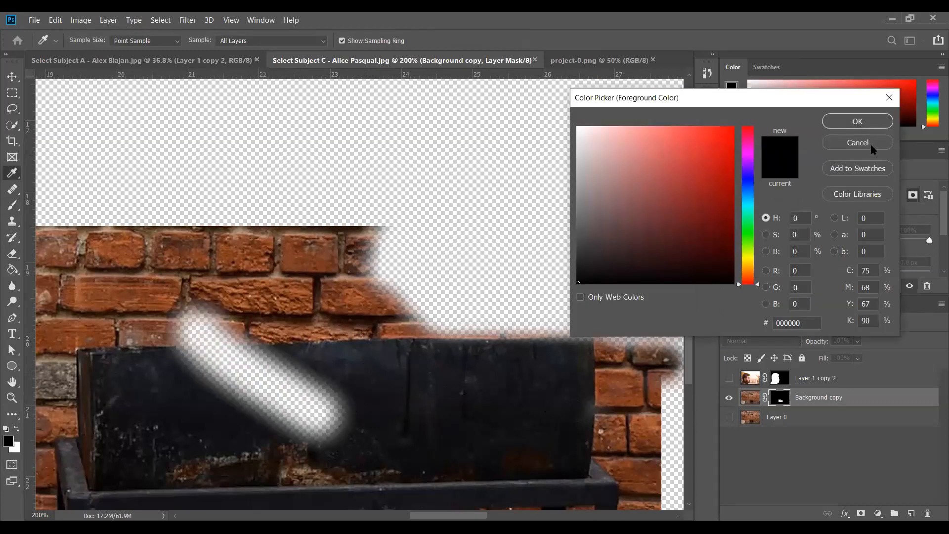
{"action": "left_click", "coordinate": [857, 142]}
{"action": "key", "text": "x"}
{"action": "mouse_move", "coordinate": [377, 388]}
{"action": "left_mouse_down"}
{"action": "mouse_move", "coordinate": [277, 415]}
{"action": "mouse_move", "coordinate": [326, 440]}
{"action": "mouse_move", "coordinate": [163, 386]}
{"action": "mouse_move", "coordinate": [317, 422]}
{"action": "left_mouse_up"}
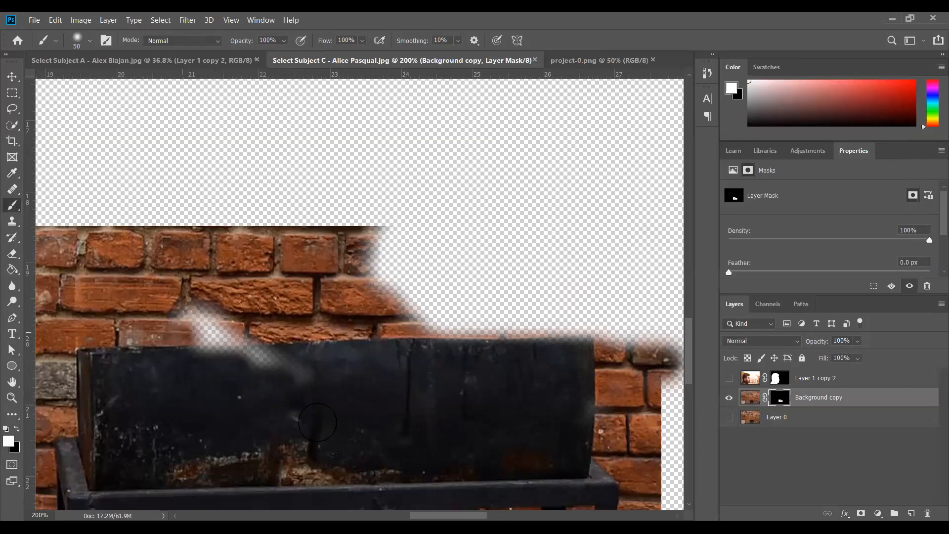